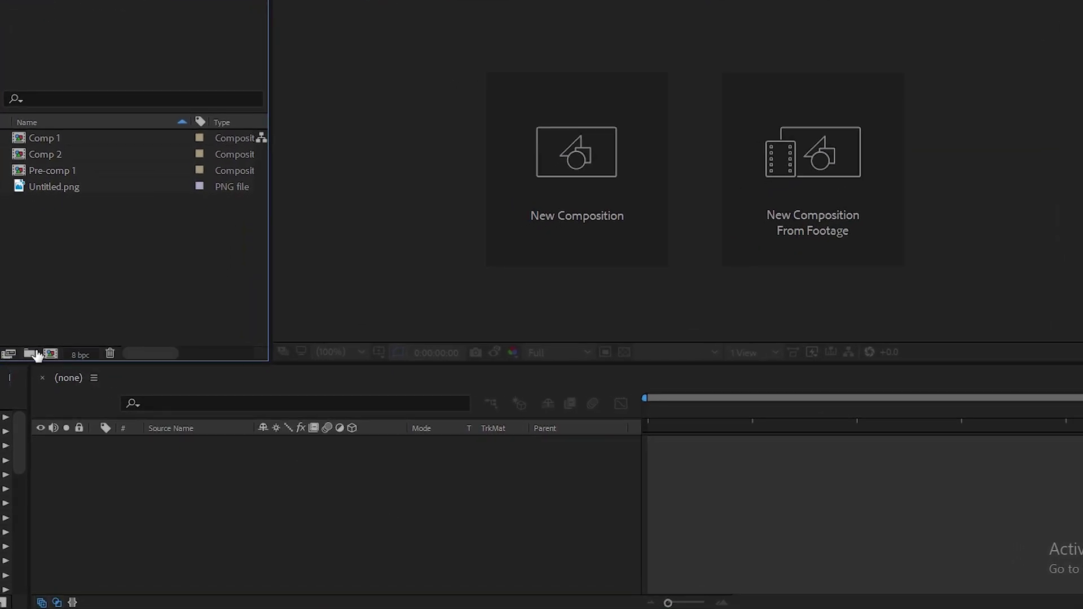
# - Create Comp 3 with the default 1920×1080, 30 fps, 3-second settings
pyautogui.click(50, 353)
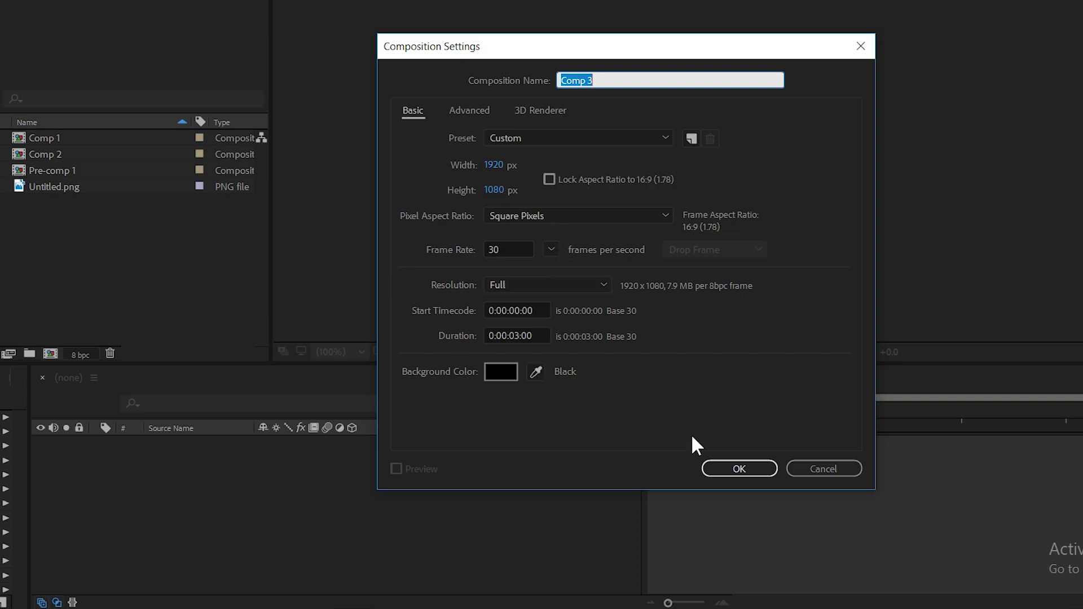
pyautogui.click(717, 469)
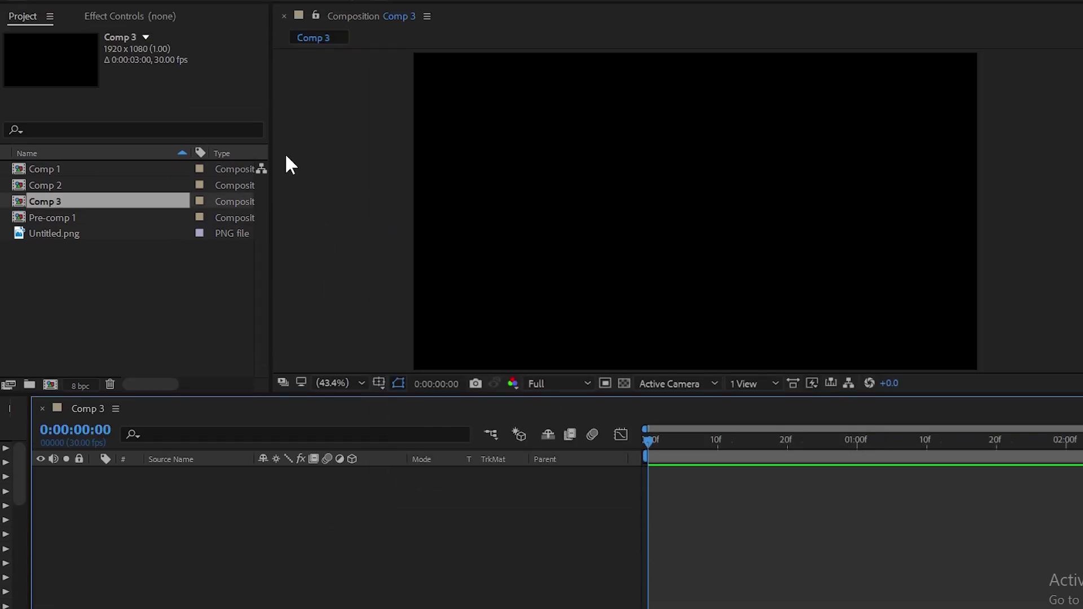
# - Add a yellow ellipse shape layer and set its Ellipse Path size to 75×75 px
pyautogui.doubleClick(155, 45)
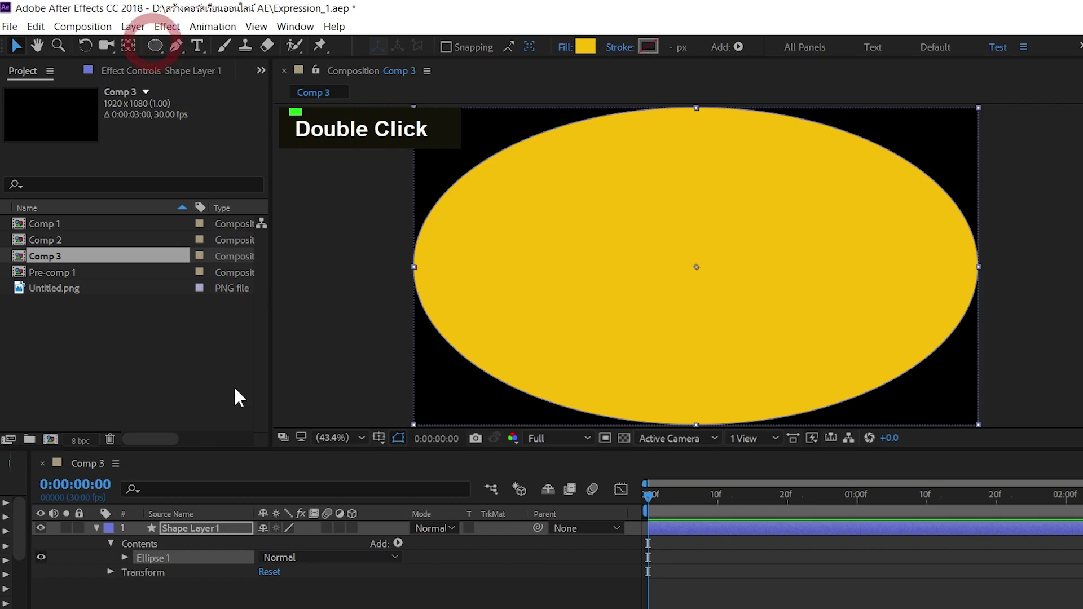
pyautogui.click(125, 558)
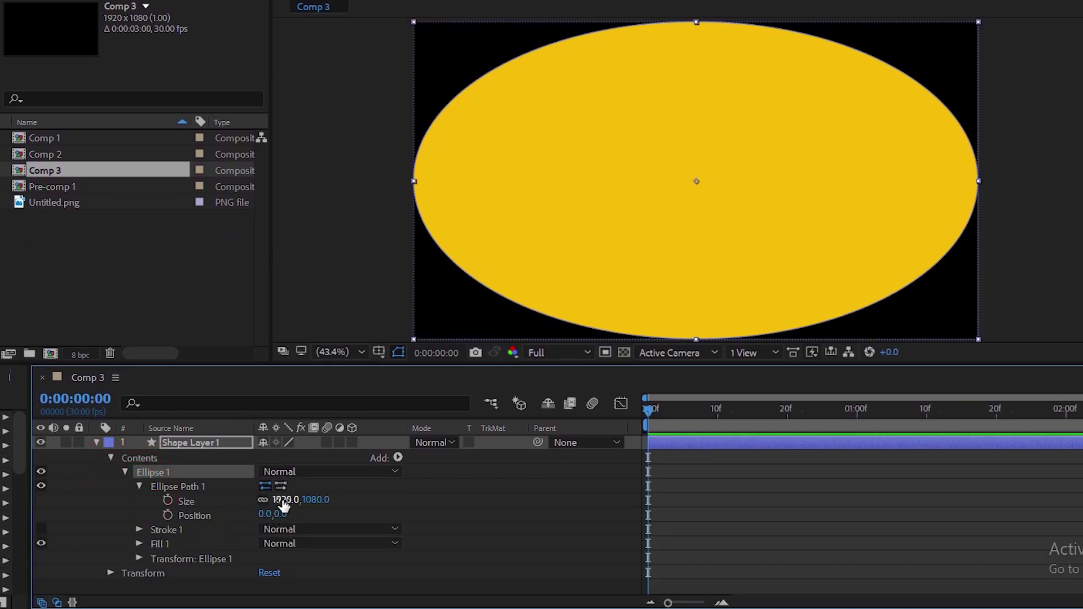
pyautogui.moveTo(284, 504); pyautogui.dragTo(51, 504)
pyautogui.click(281, 500)
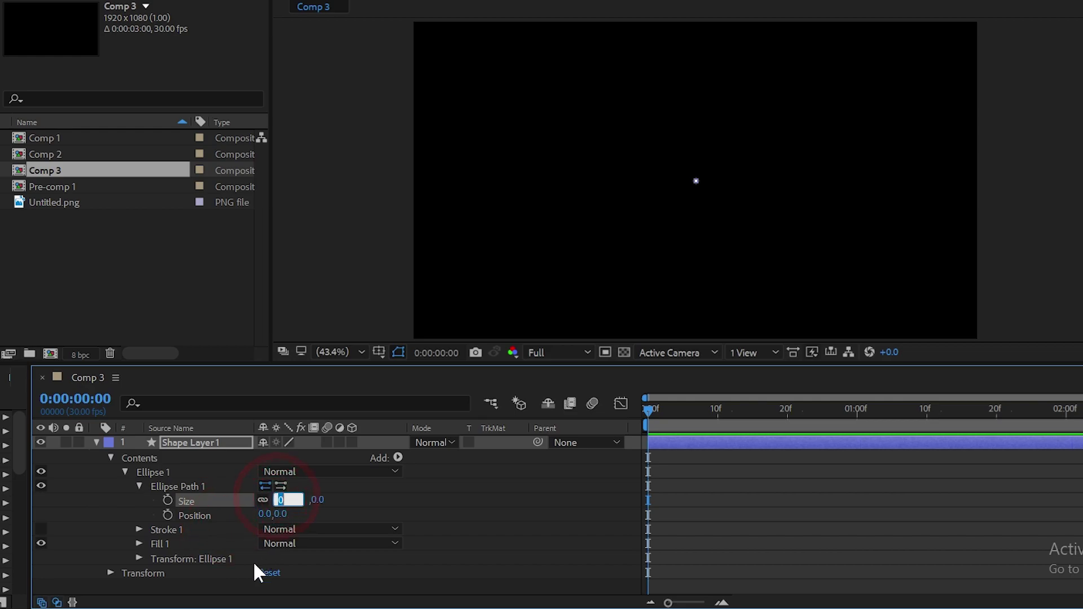
pyautogui.write('75')
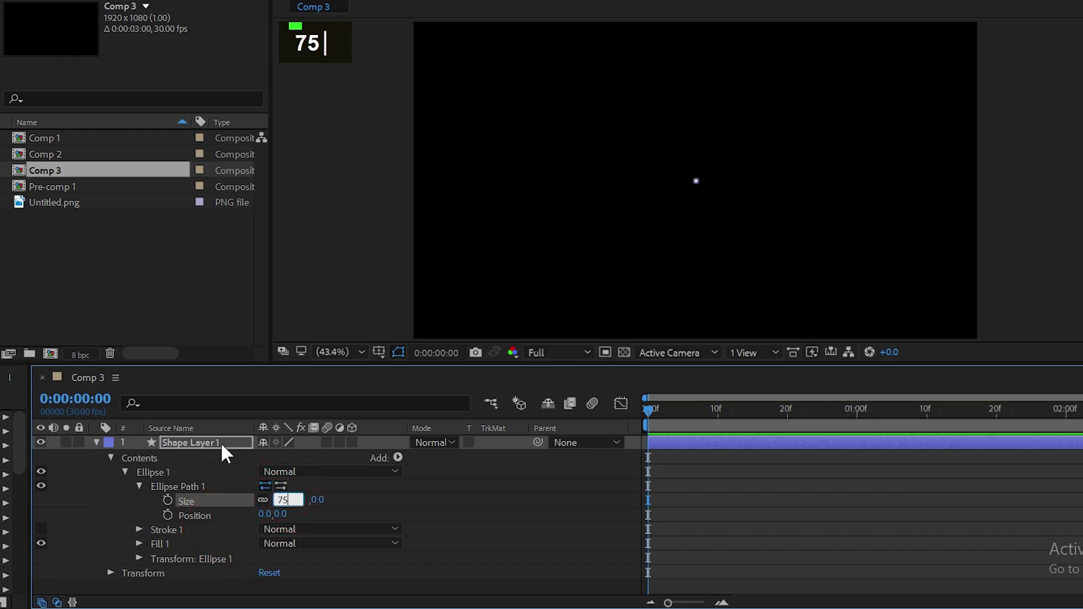
pyautogui.press('Return')
# - Split Shape Layer 1's Position into separate X and Y dimensions
pyautogui.press('p')
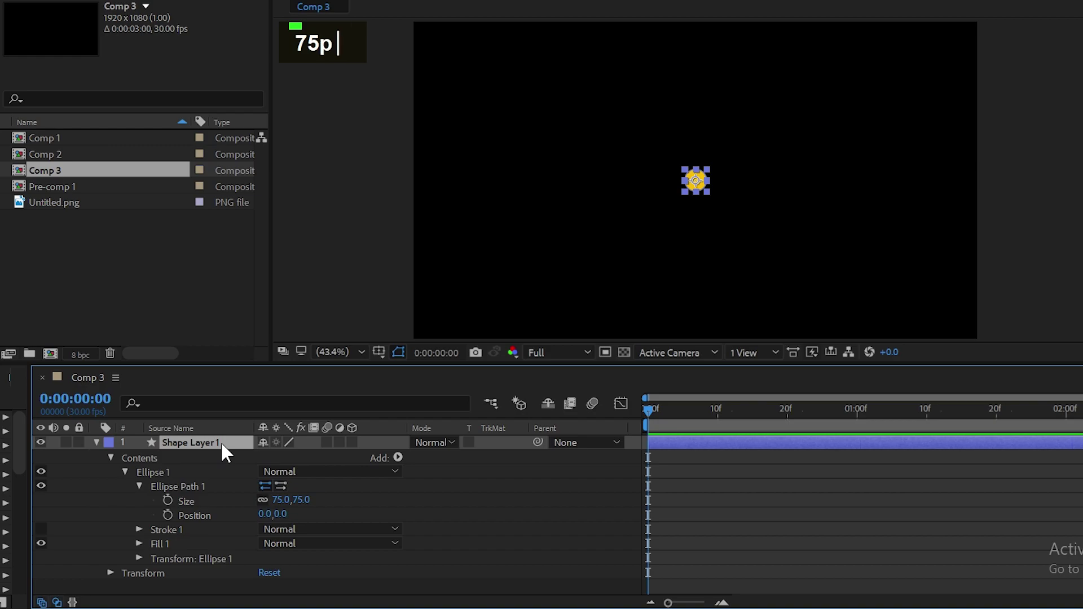
pyautogui.rightClick(168, 456)
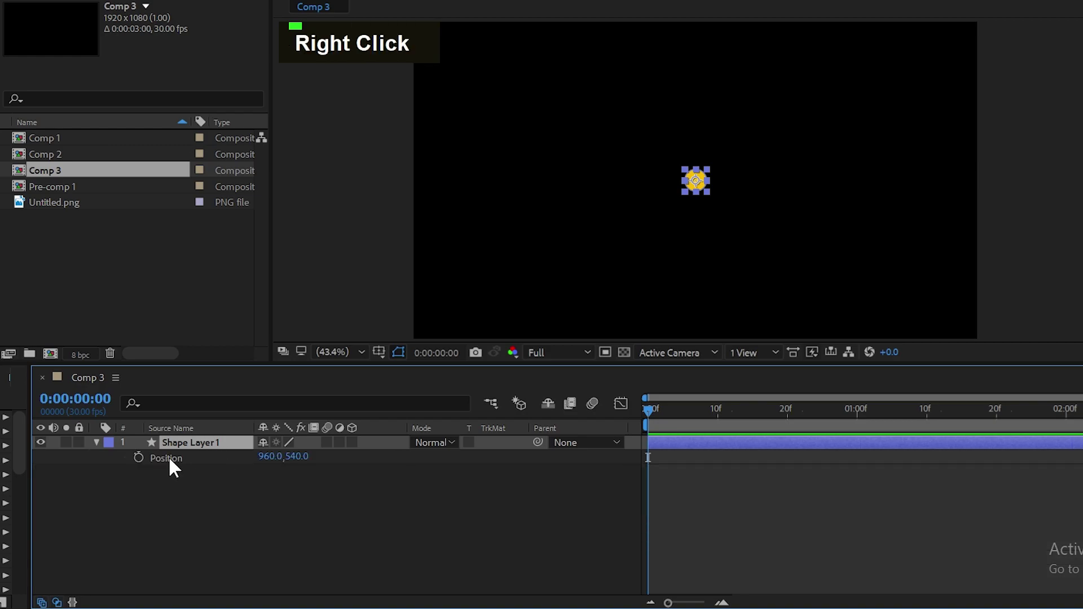
pyautogui.click(282, 326)
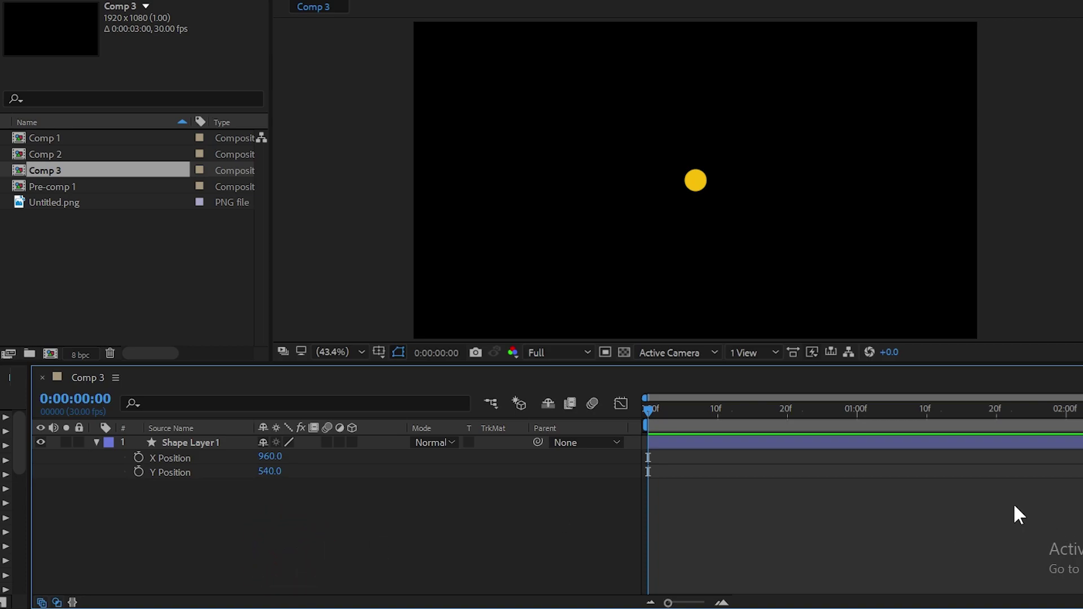
# - Keyframe Y Position at 100 at the 1-second mark
pyautogui.click(855, 411)
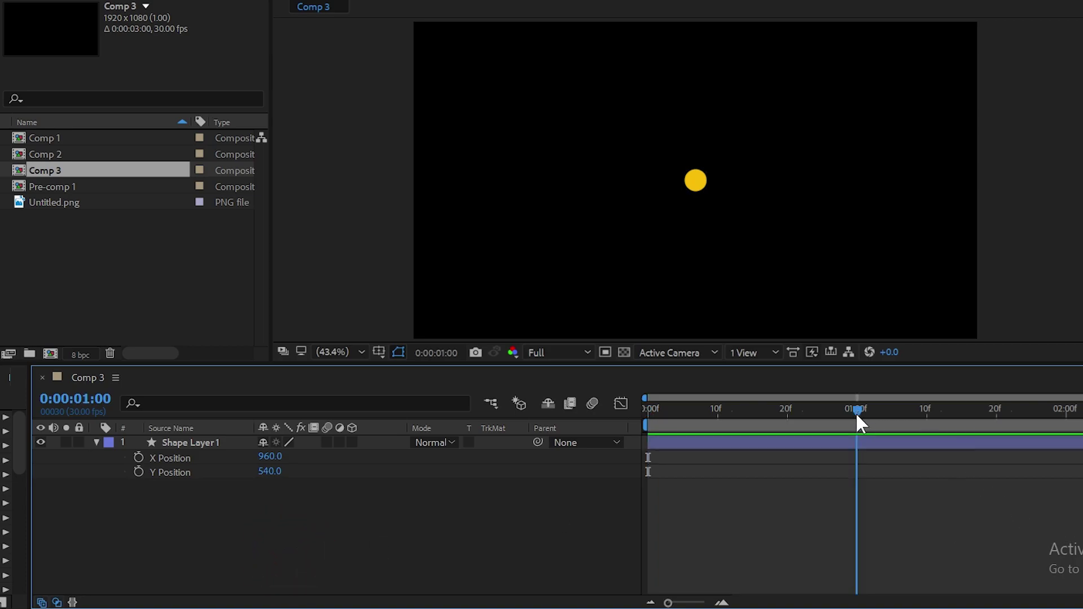
pyautogui.click(138, 471)
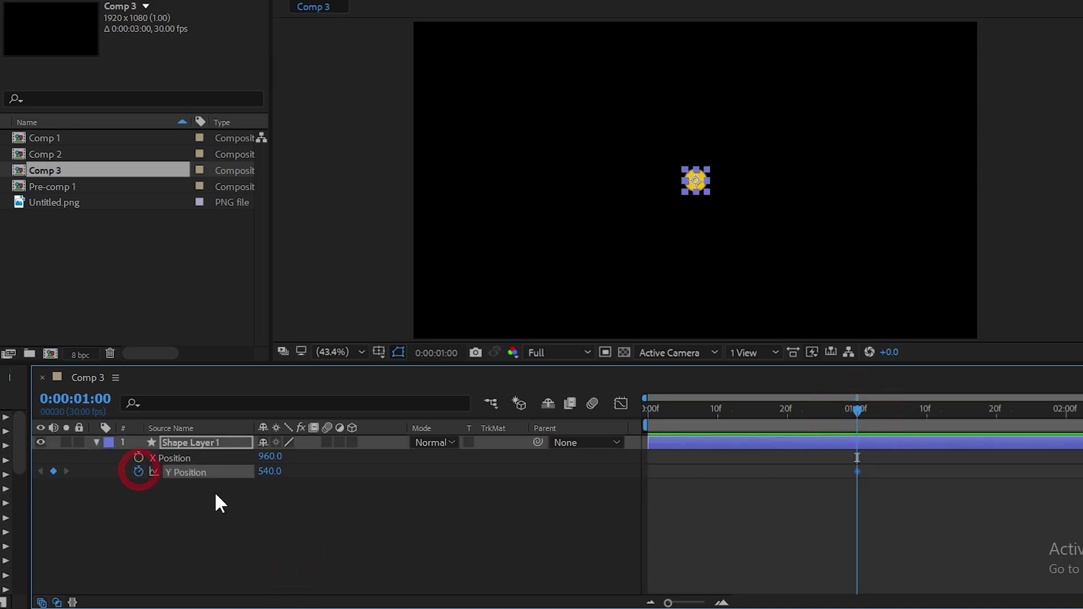
pyautogui.click(268, 472)
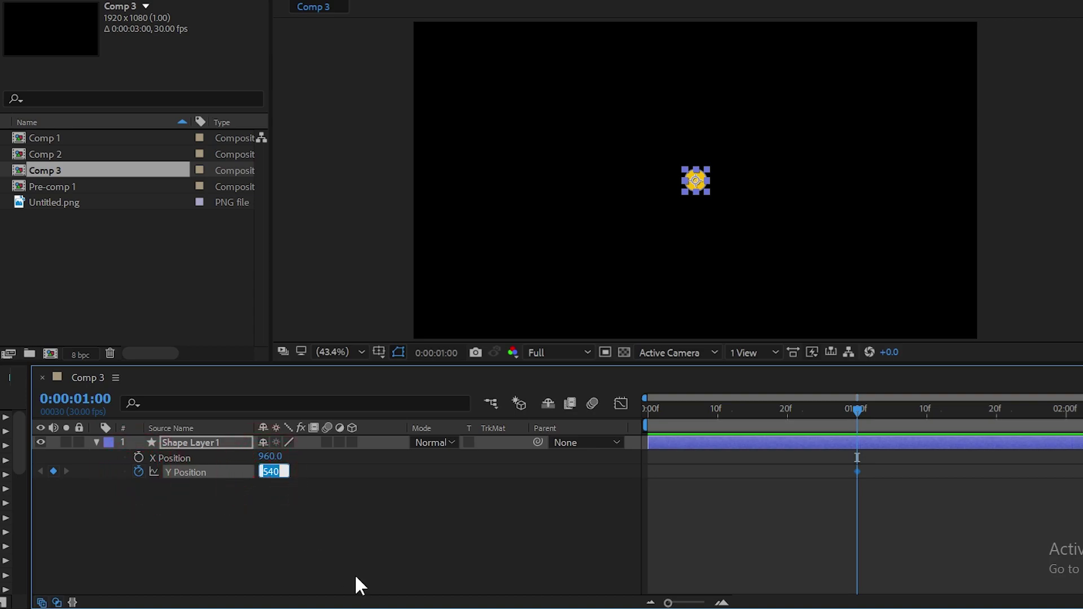
pyautogui.write('100')
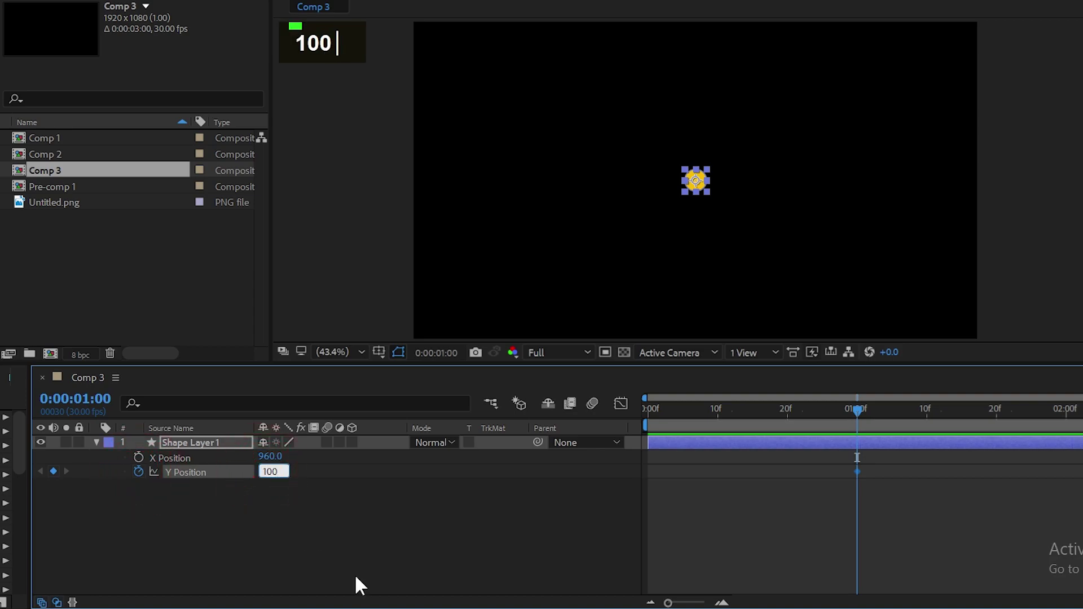
pyautogui.click(389, 544)
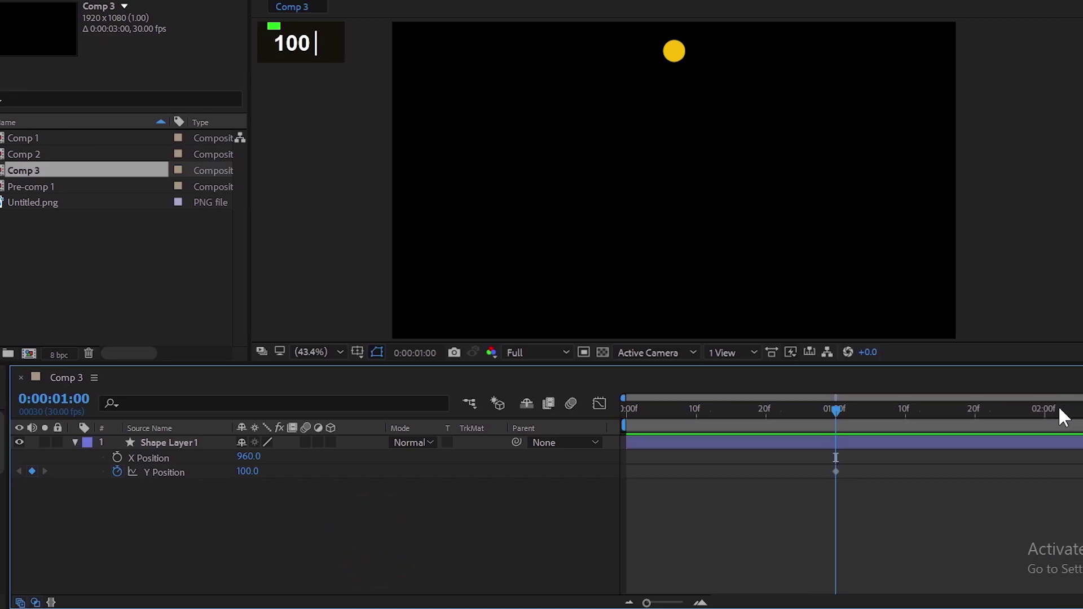
# - Add a Y Position keyframe of 900 at the 2-second mark
pyautogui.click(1043, 411)
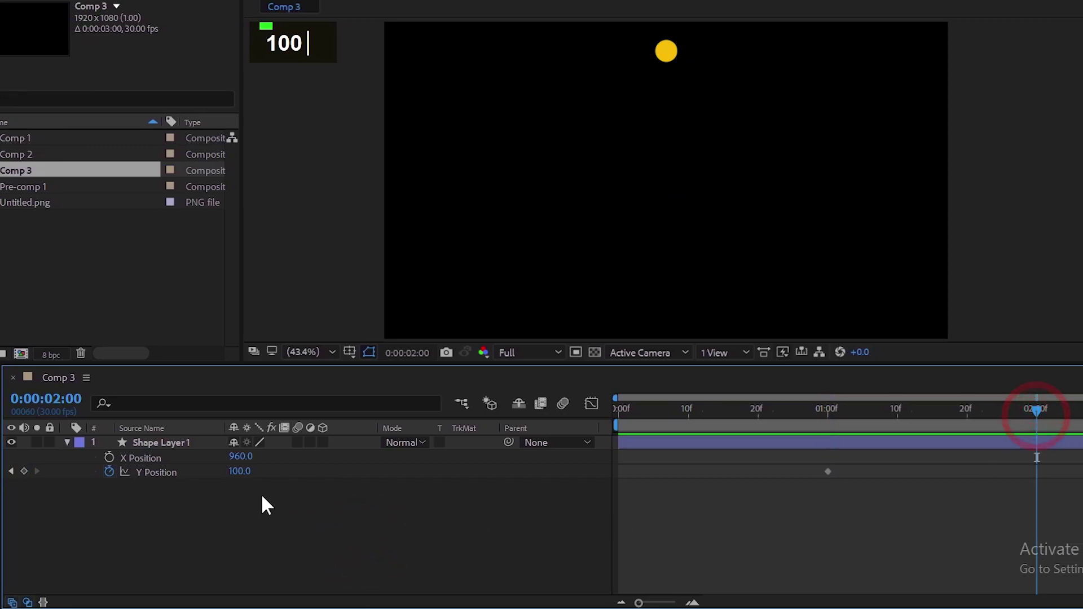
pyautogui.click(236, 476)
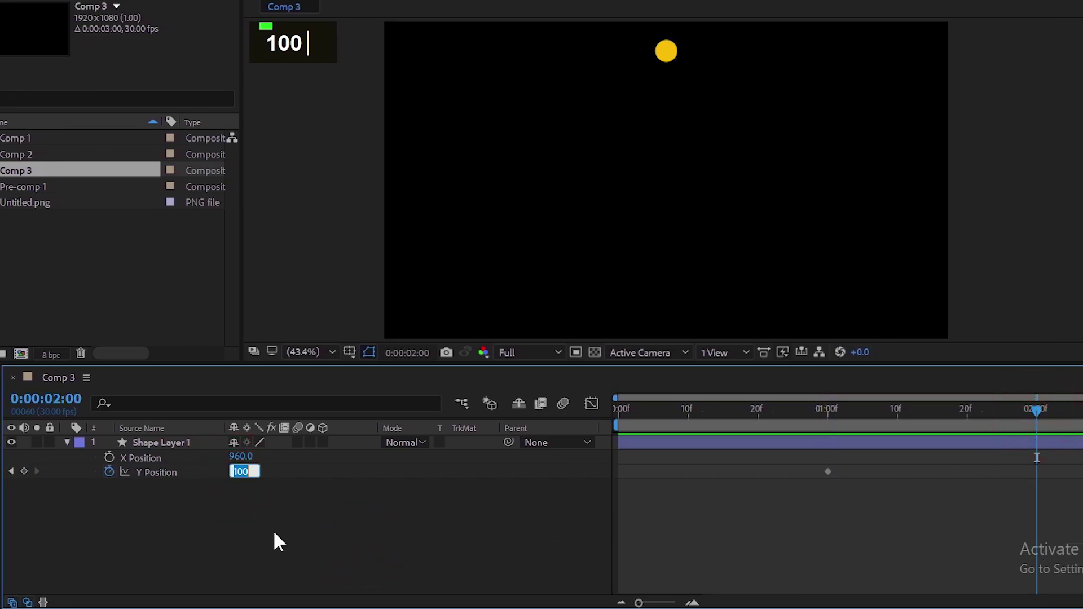
pyautogui.write('900')
pyautogui.click(274, 533)
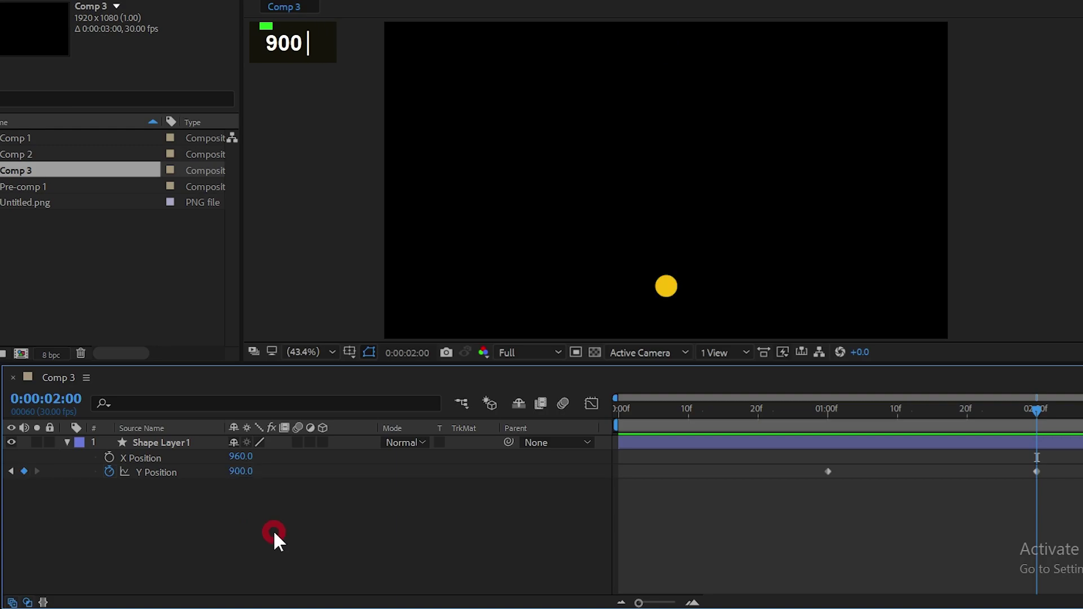
# - Reveal the animated Y Position with U and scrub the timeline to preview the drop
pyautogui.click(170, 445)
pyautogui.press('u')
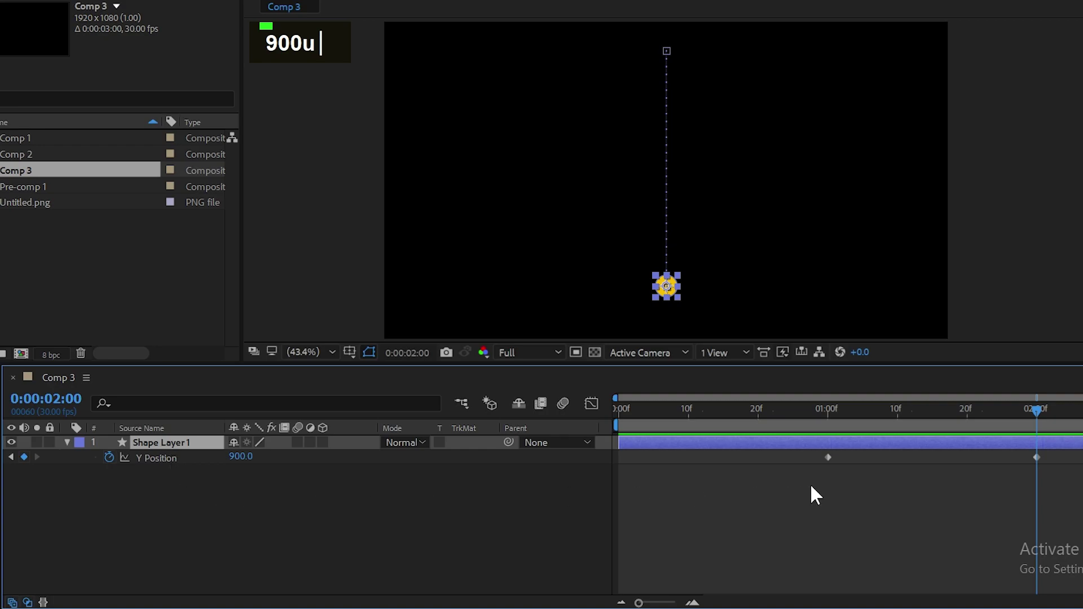
pyautogui.moveTo(801, 418)
pyautogui.mouseDown()
pyautogui.moveTo(892, 443)
pyautogui.moveTo(813, 465)
pyautogui.moveTo(793, 490)
pyautogui.mouseUp()
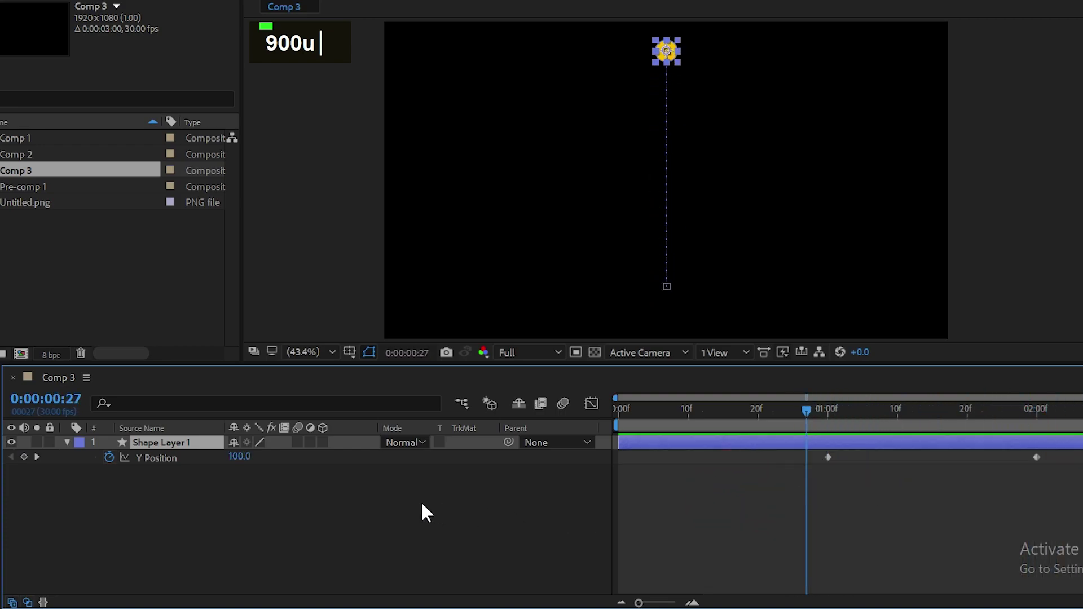
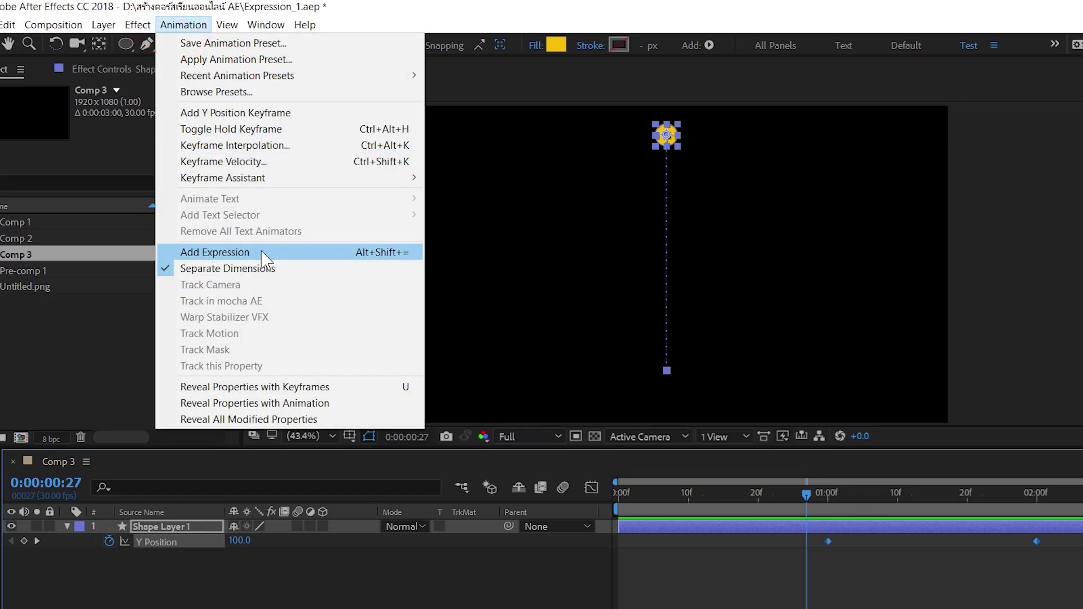
# - Give Shape Layer 1's Y Position an expression of 500, then scrub to confirm the ball holds still
pyautogui.click(327, 252)
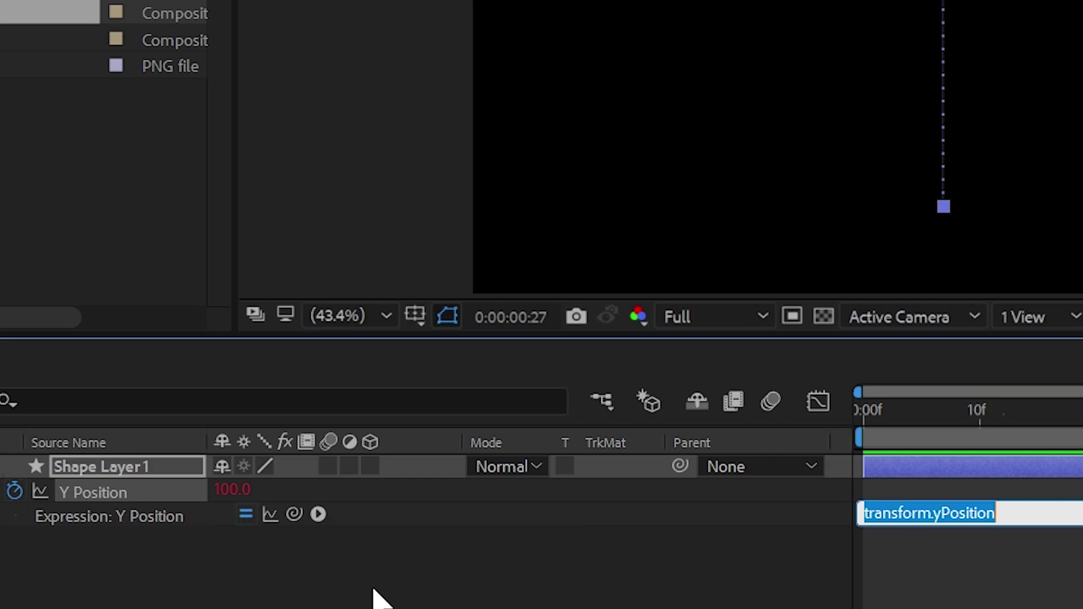
pyautogui.write('500')
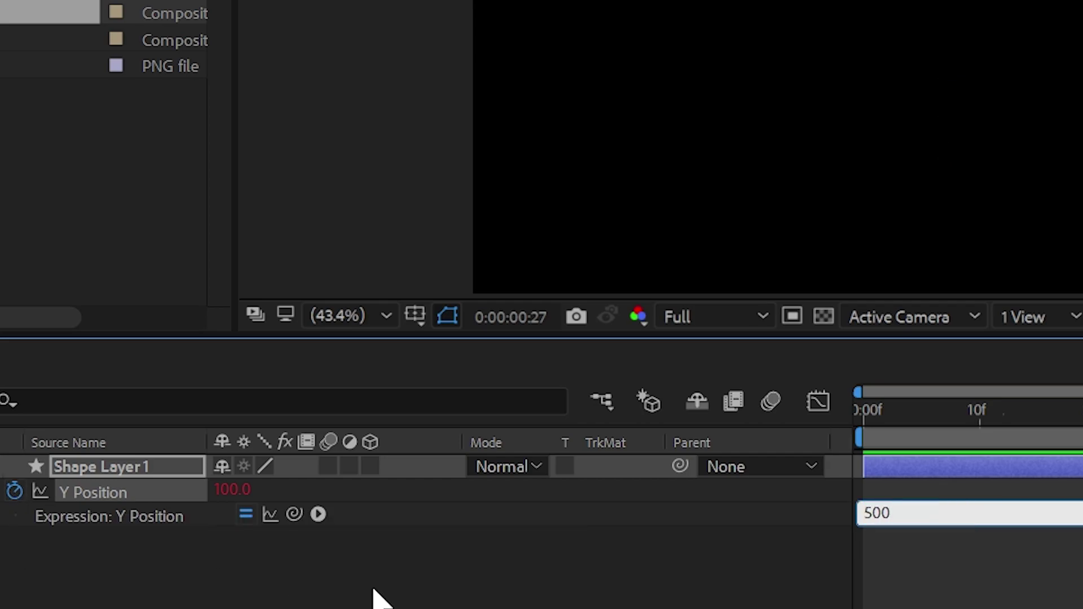
pyautogui.click(377, 598)
pyautogui.moveTo(967, 420)
pyautogui.mouseDown()
pyautogui.moveTo(859, 428)
pyautogui.moveTo(798, 465)
pyautogui.mouseUp()
pyautogui.click(872, 522)
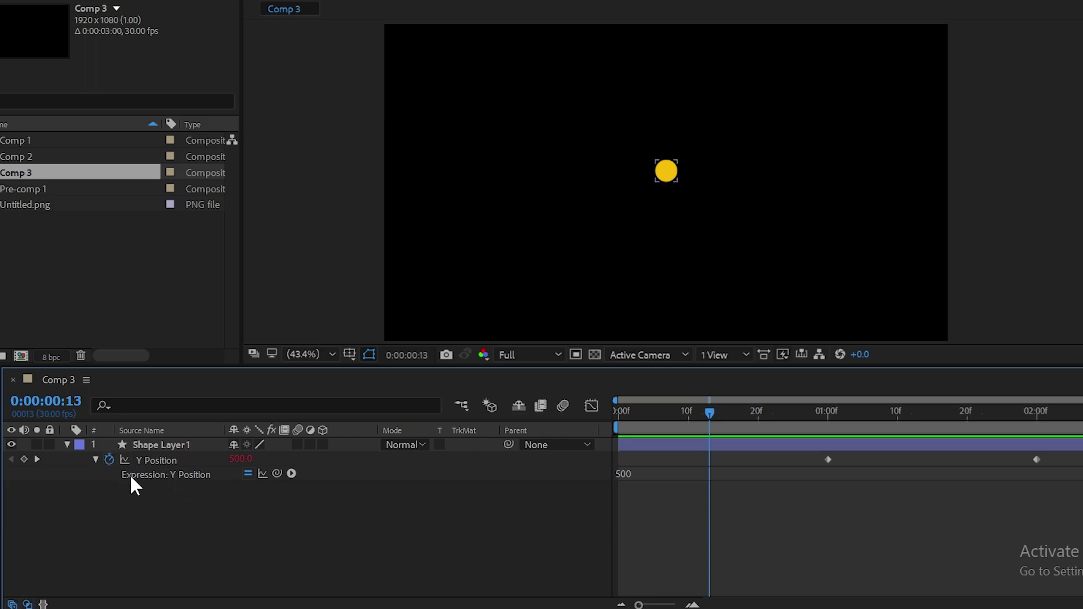
pyautogui.click(314, 521)
pyautogui.click(171, 445)
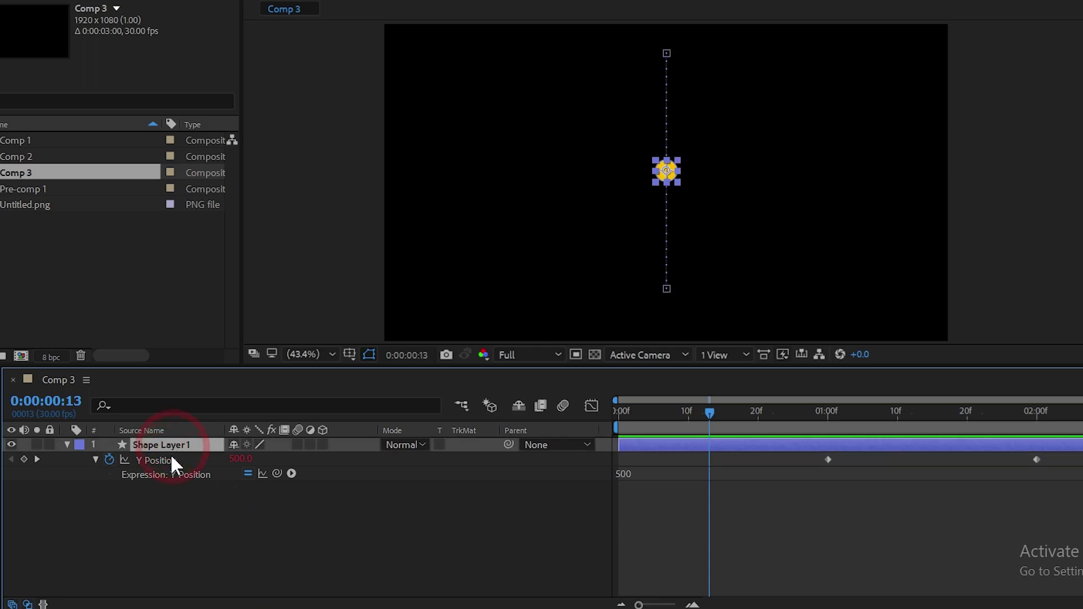
pyautogui.click(168, 458)
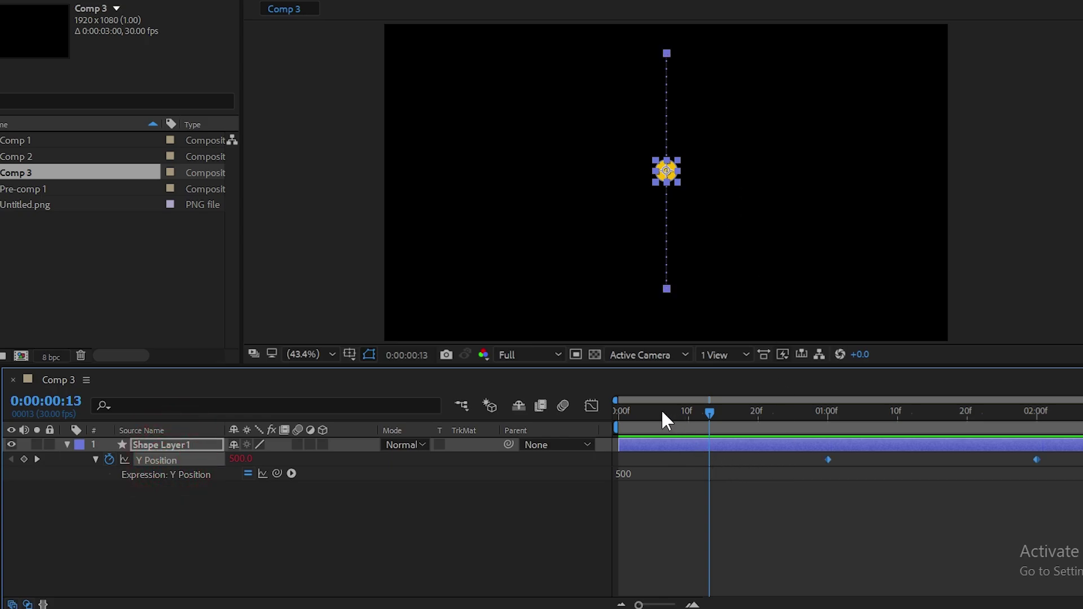
pyautogui.moveTo(662, 412)
pyautogui.mouseDown()
pyautogui.moveTo(736, 454)
pyautogui.moveTo(788, 463)
pyautogui.mouseUp()
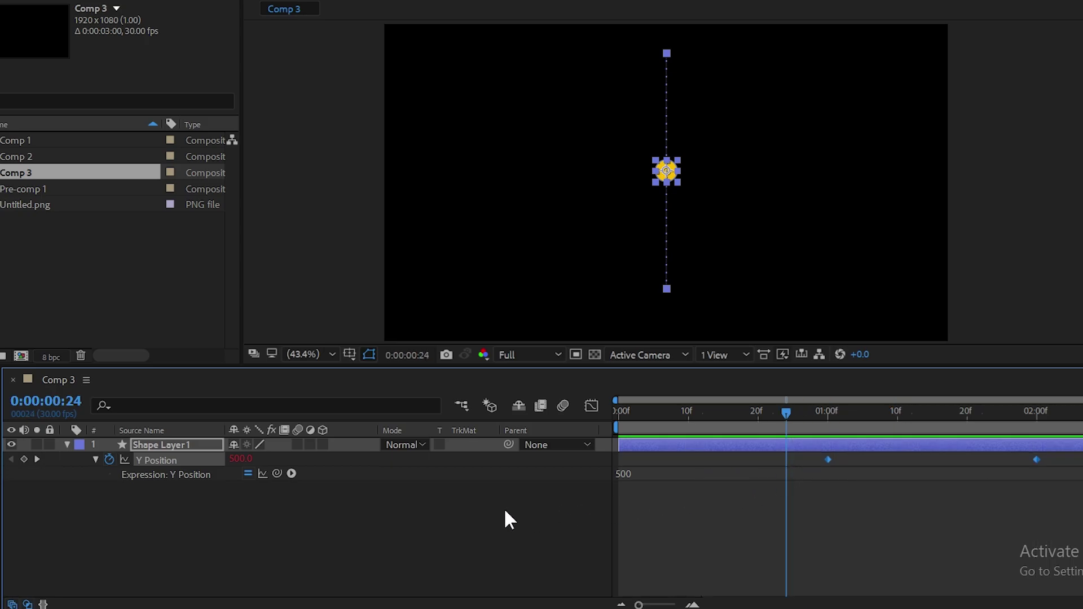
pyautogui.click(662, 460)
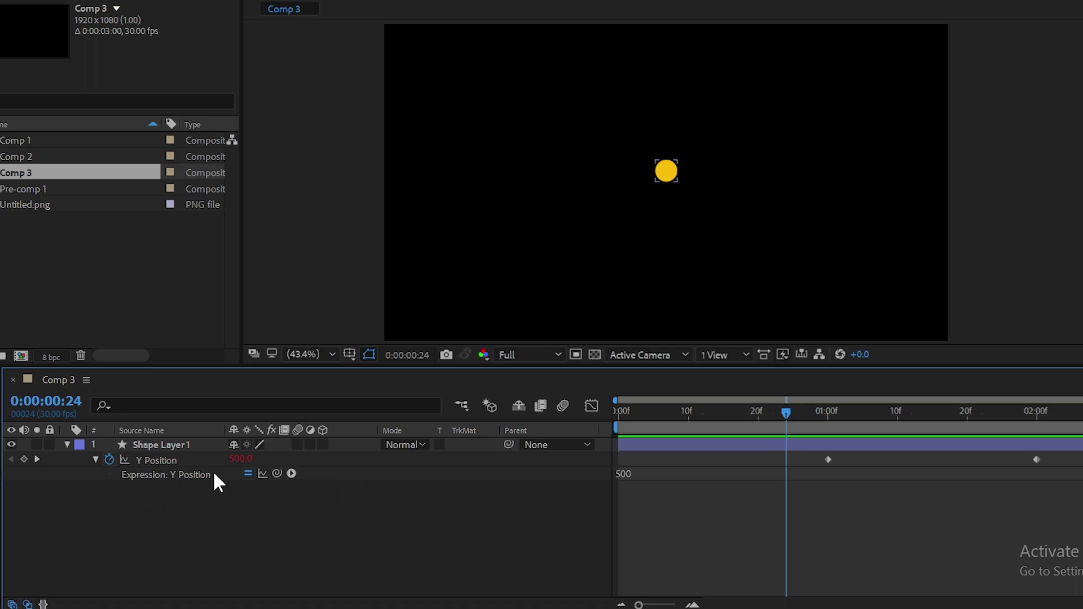
pyautogui.click(247, 474)
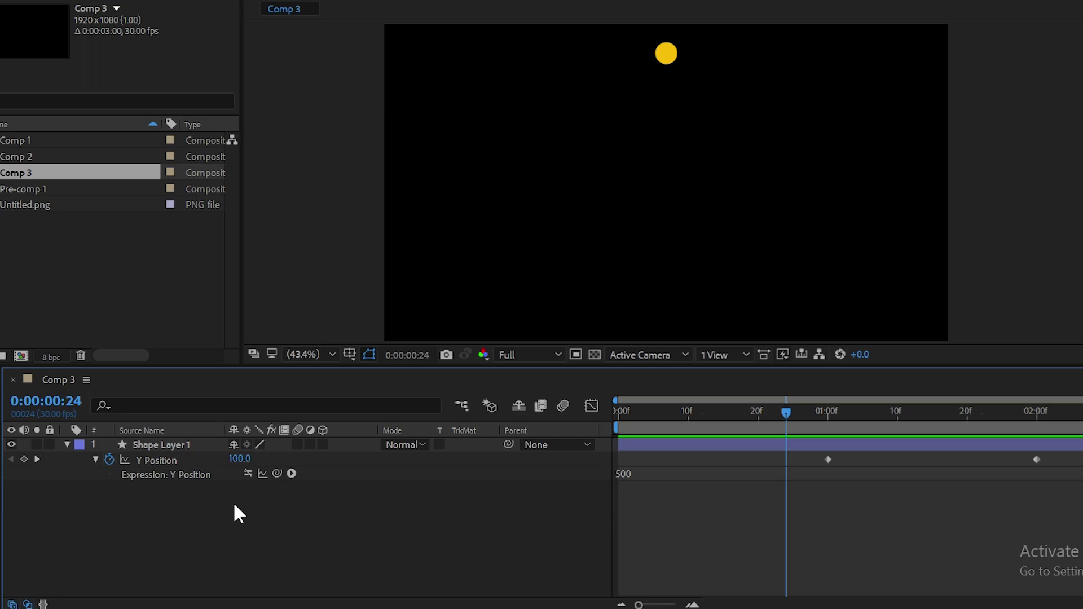
# - Re-enable the Y Position expression and view its post-expression graph as a flat 500 line over the keyframes
pyautogui.click(248, 474)
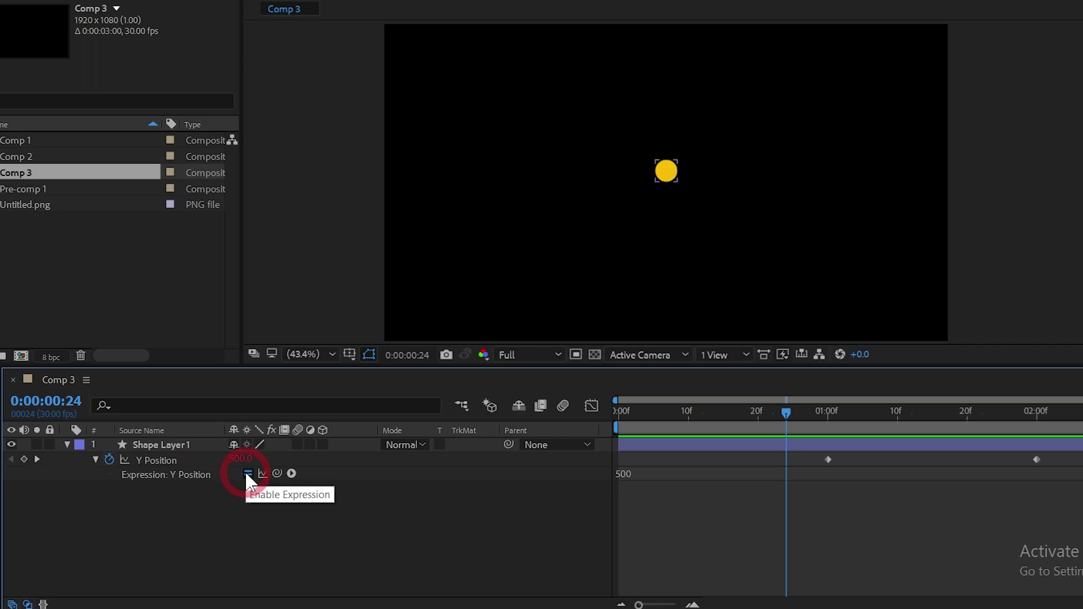
pyautogui.click(276, 511)
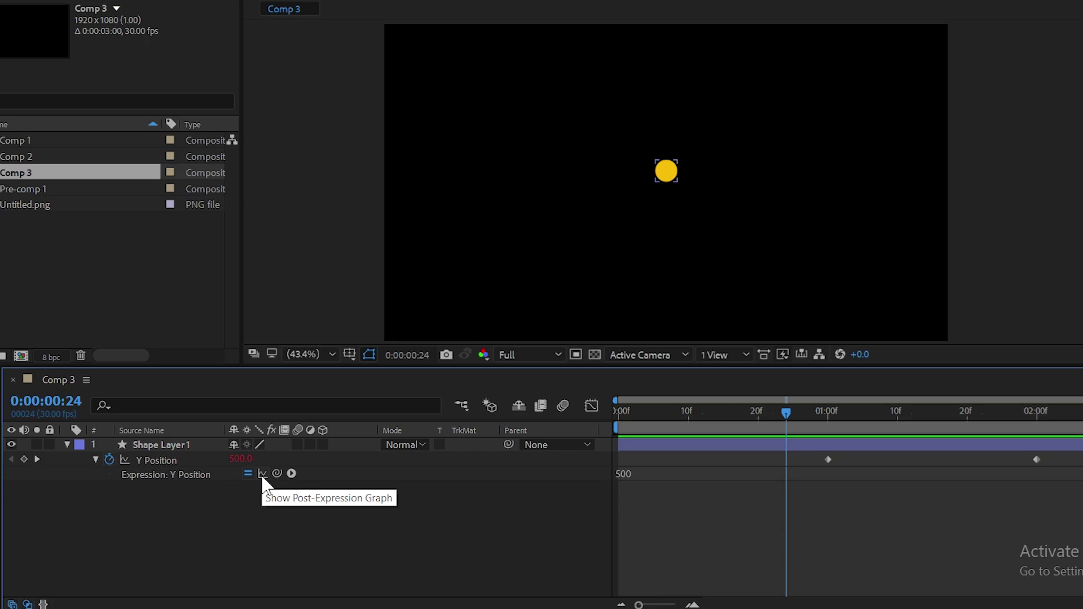
pyautogui.click(172, 460)
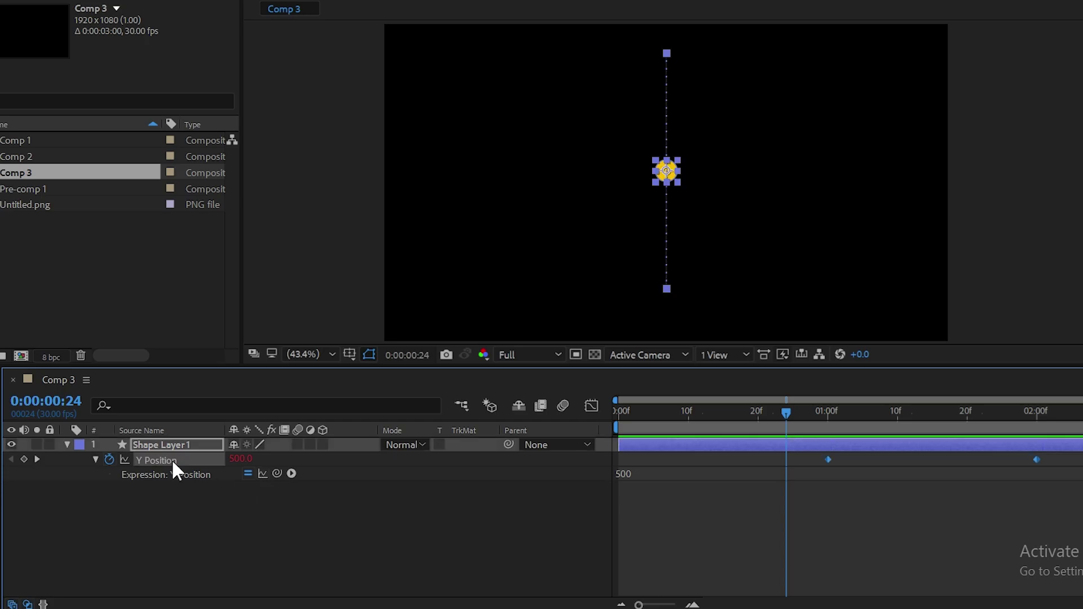
pyautogui.click(590, 405)
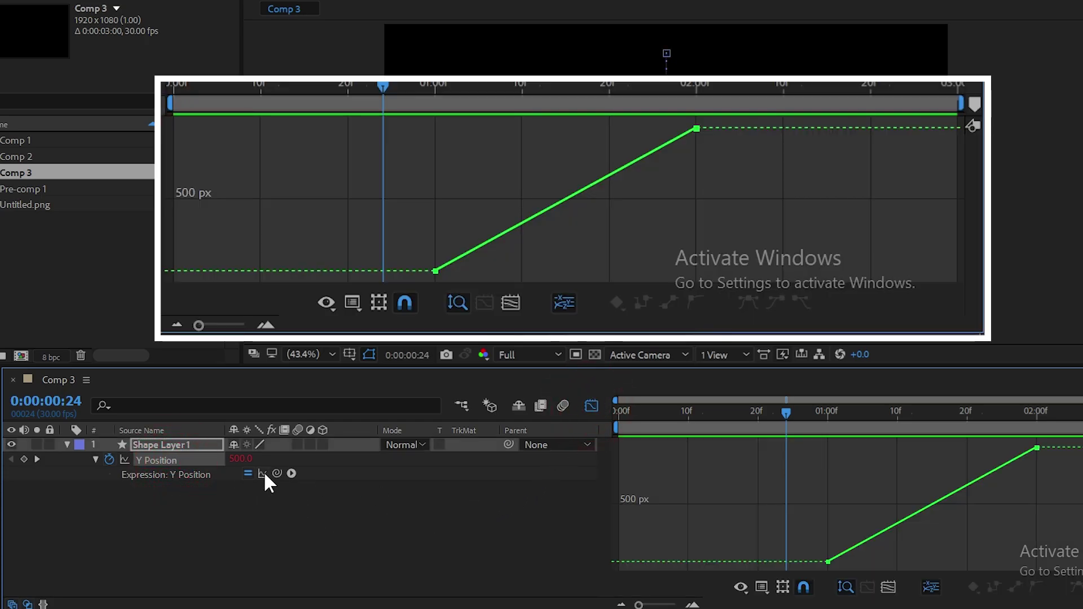
pyautogui.click(262, 473)
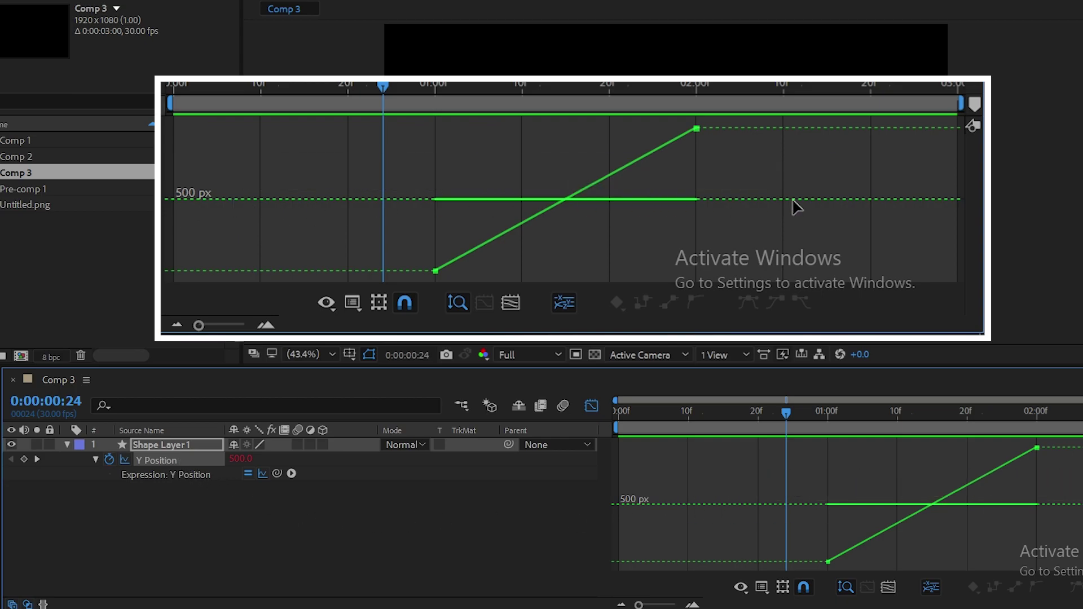
pyautogui.moveTo(666, 411)
pyautogui.mouseDown()
pyautogui.moveTo(737, 448)
pyautogui.moveTo(940, 459)
pyautogui.mouseUp()
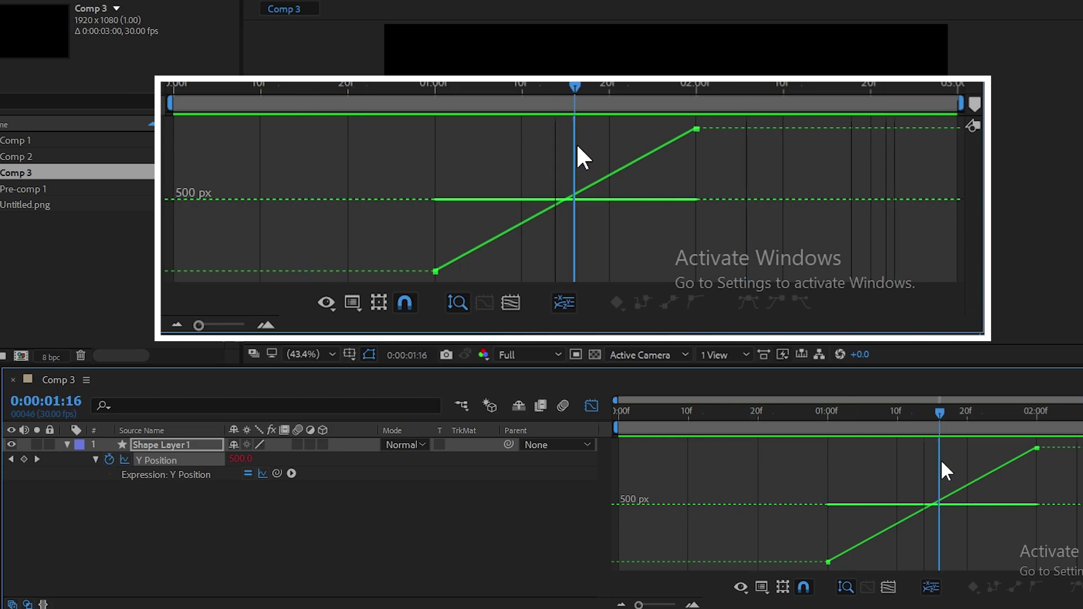
pyautogui.click(591, 404)
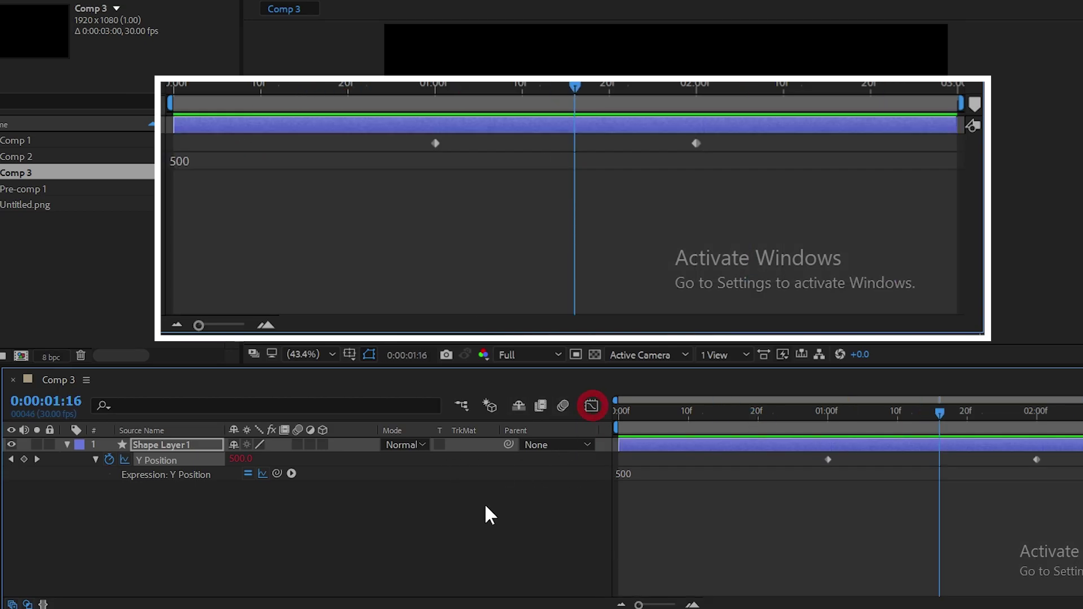
# - Pick-whip to extend the Y Position expression to 500+transform.yPosition and graph the offset ramp
pyautogui.click(649, 471)
pyautogui.click(644, 471)
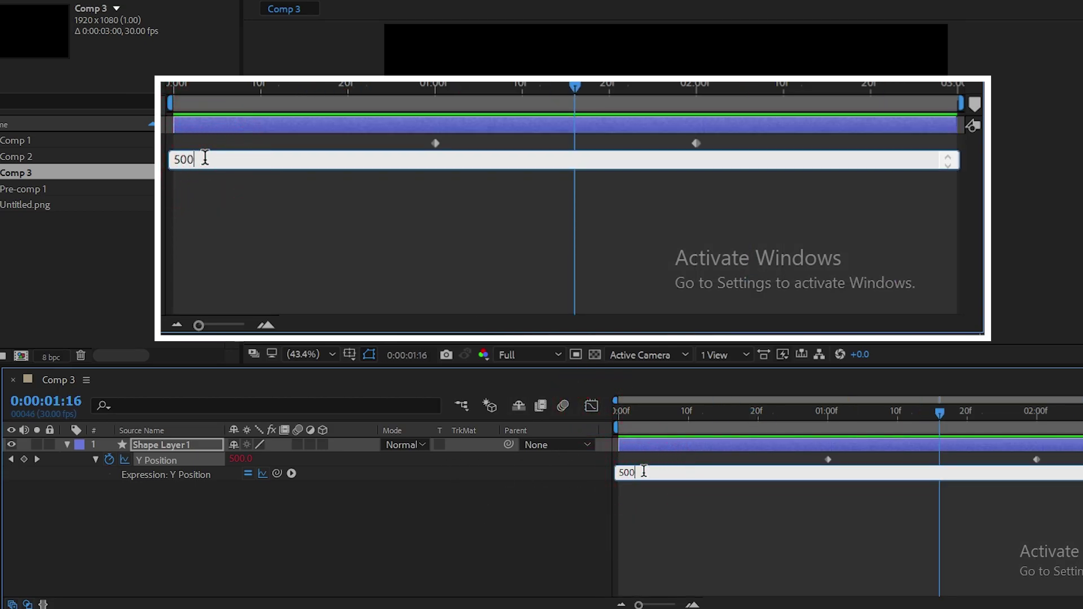
pyautogui.write('+')
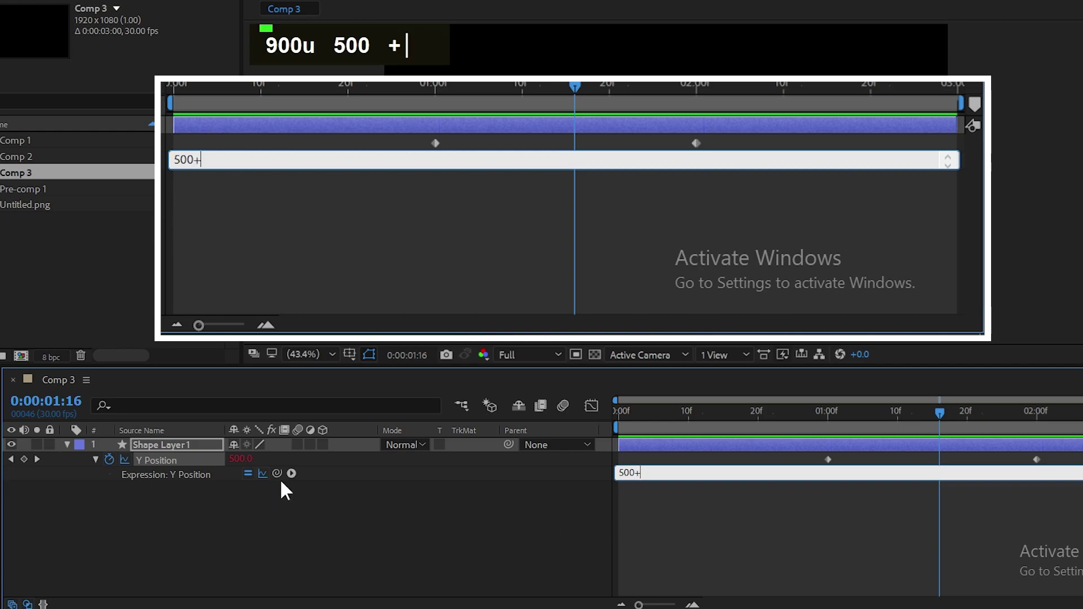
pyautogui.moveTo(276, 474)
pyautogui.mouseDown()
pyautogui.moveTo(170, 530)
pyautogui.moveTo(153, 461)
pyautogui.mouseUp()
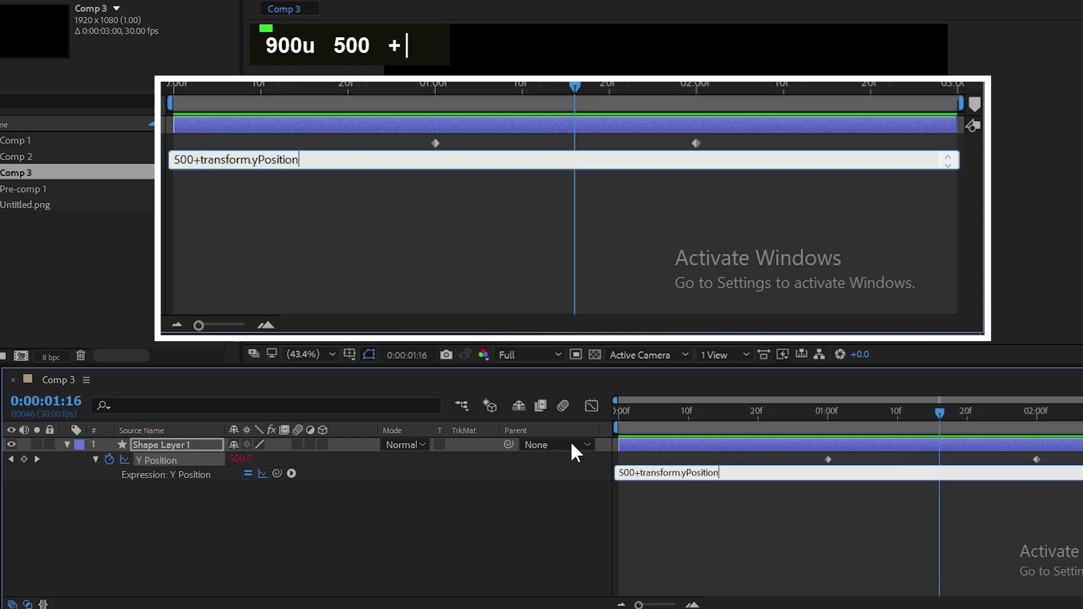
pyautogui.click(590, 406)
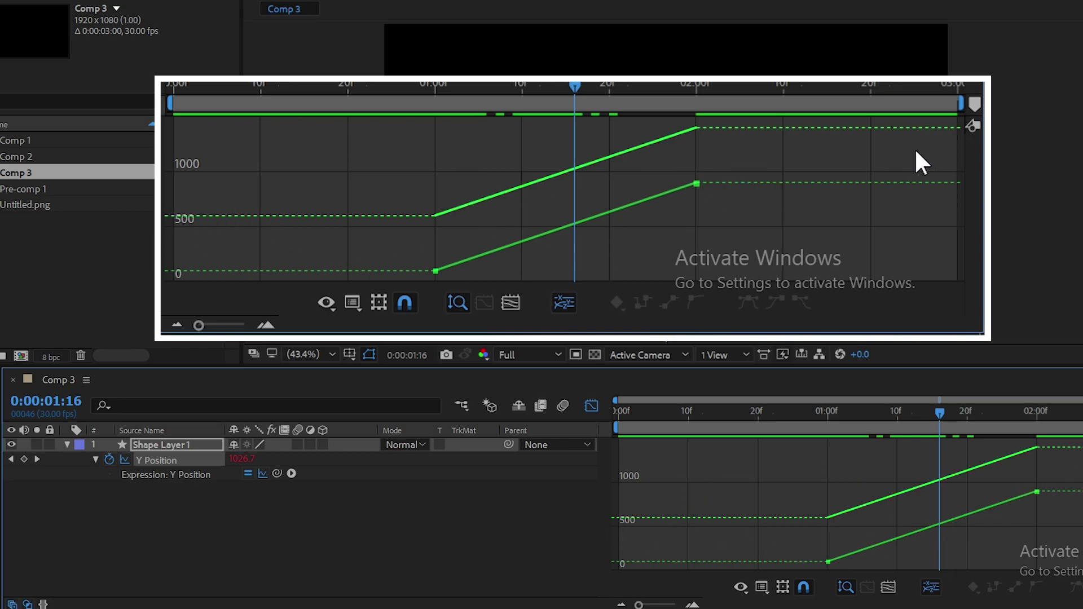
# - Replace transform.yPosition with value from the expression language menu, making 500+value
pyautogui.click(590, 407)
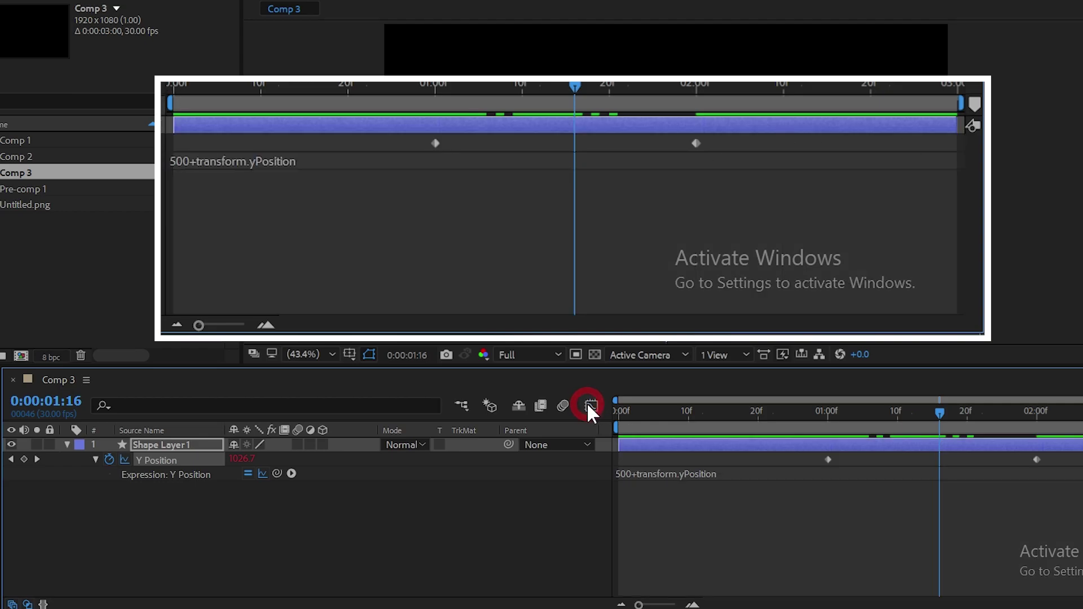
pyautogui.click(722, 474)
pyautogui.click(752, 477)
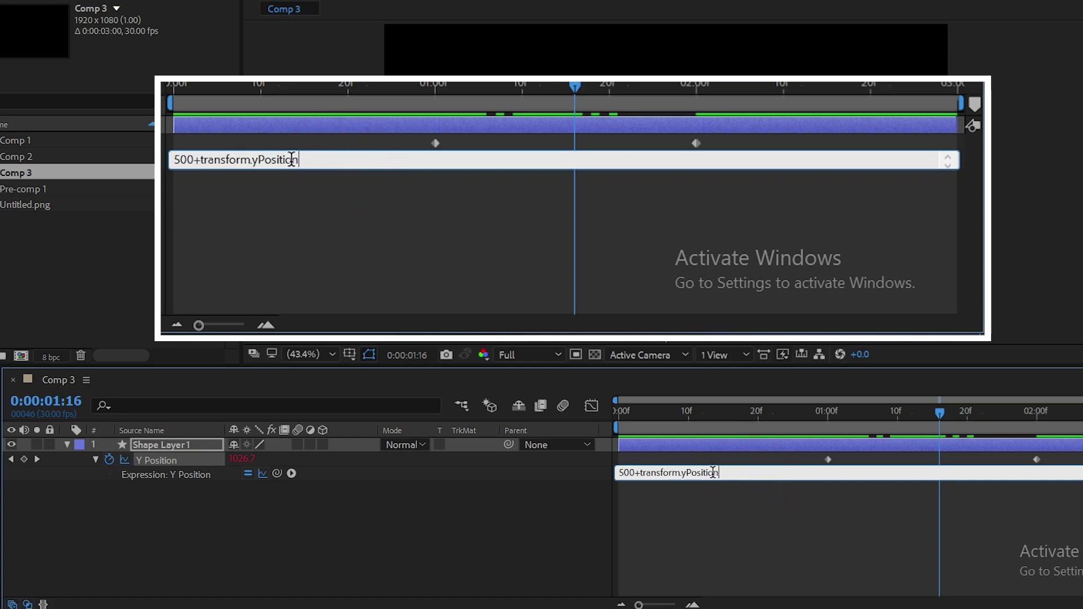
pyautogui.moveTo(721, 473); pyautogui.dragTo(640, 472)
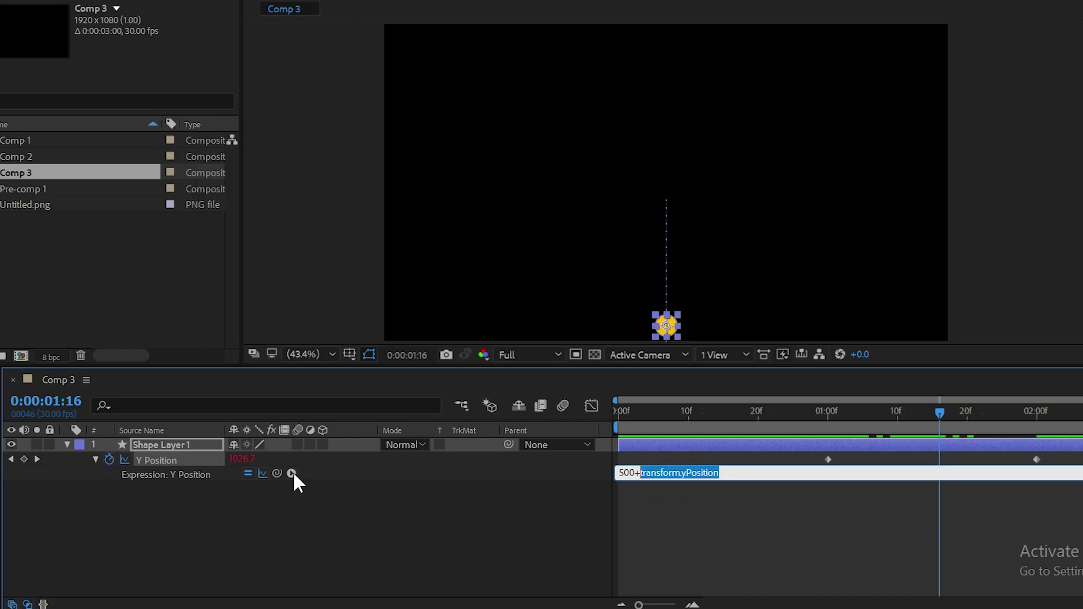
pyautogui.click(291, 473)
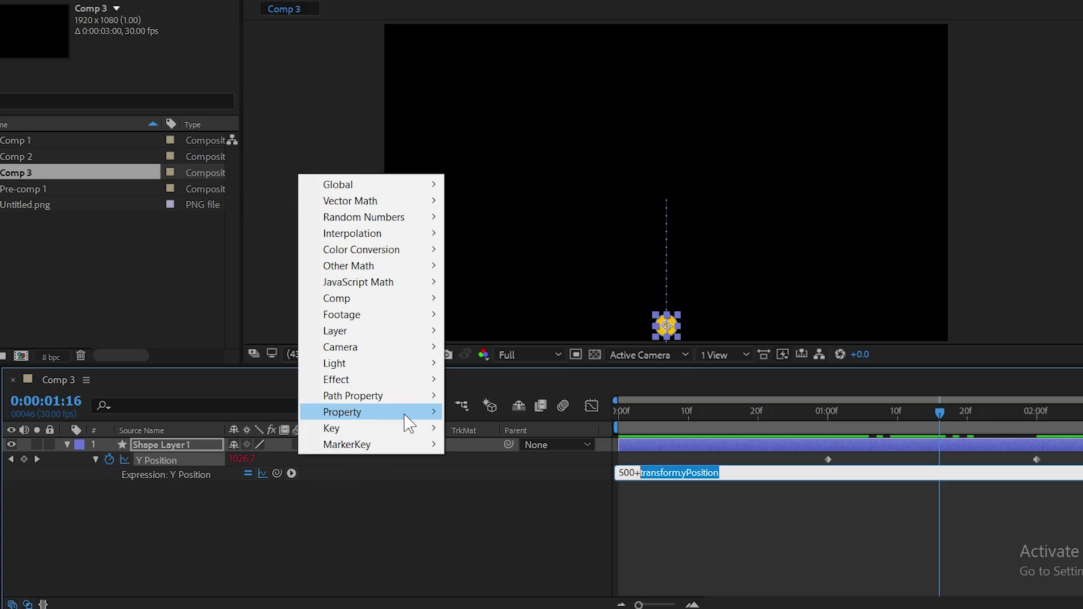
pyautogui.moveTo(404, 413)
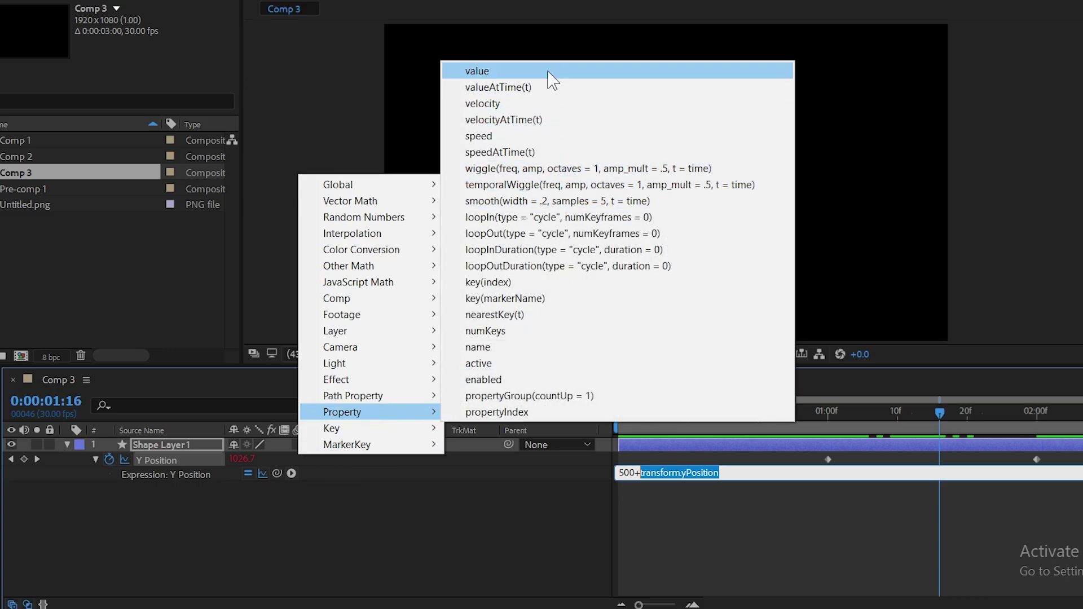
pyautogui.click(547, 71)
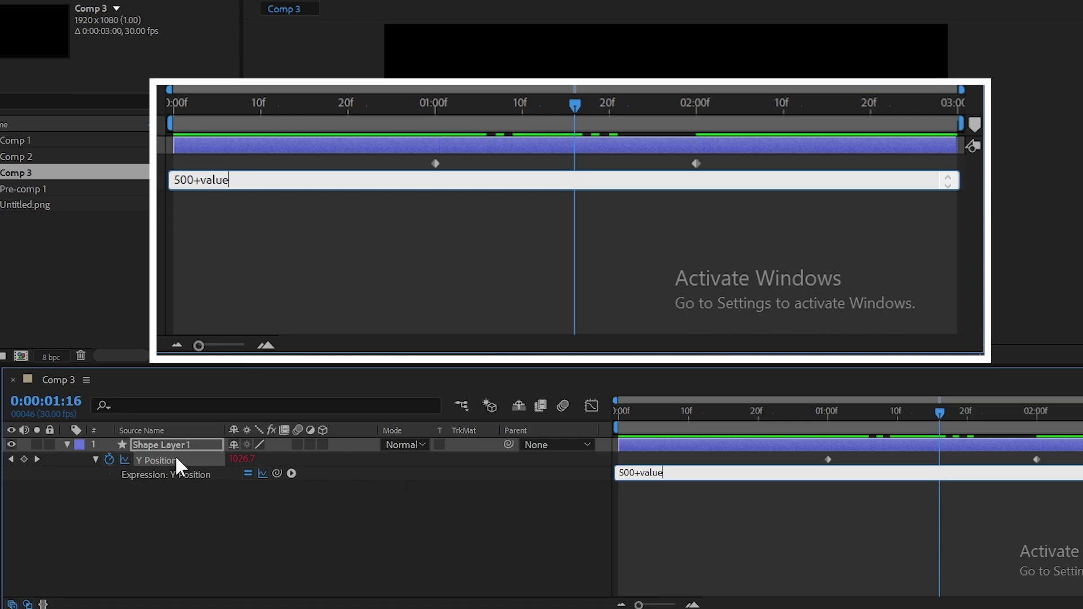
# - Rewrite the Y Position expression from 500+value to 500*time
pyautogui.click(592, 406)
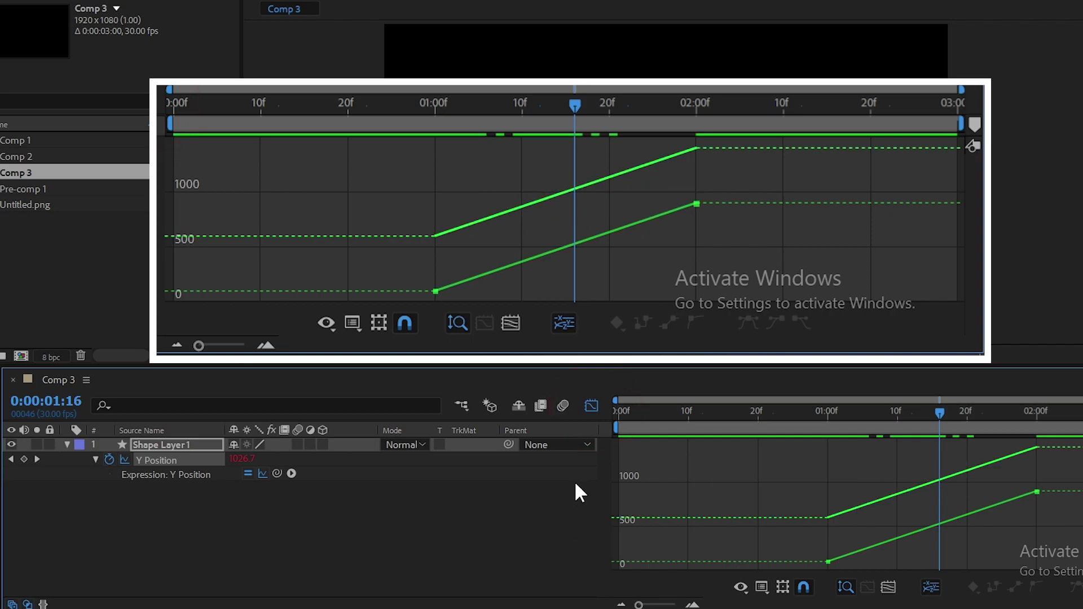
pyautogui.click(591, 406)
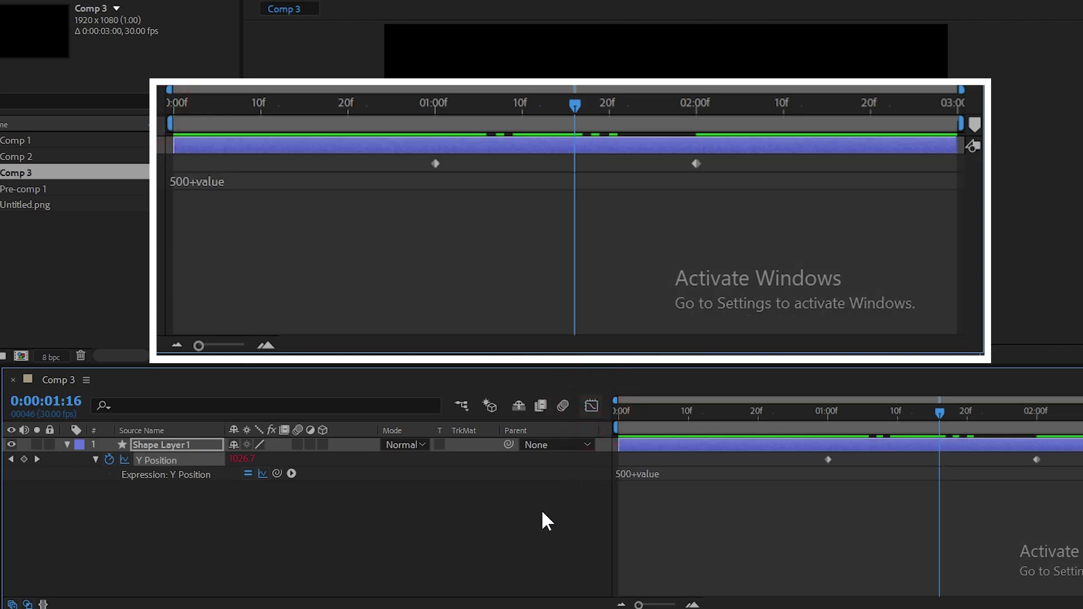
pyautogui.click(679, 473)
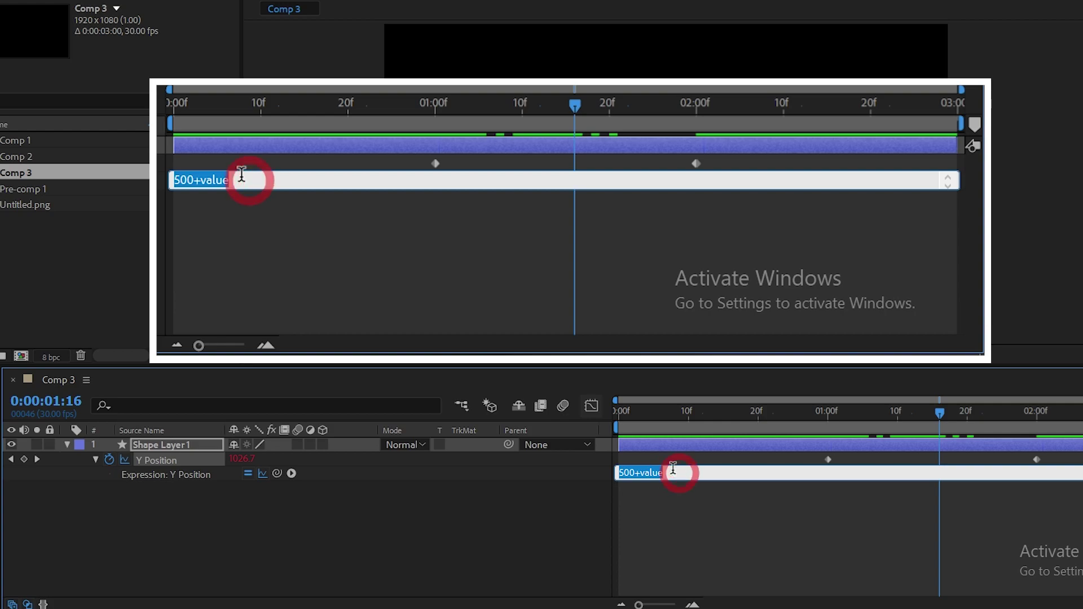
pyautogui.click(674, 472)
pyautogui.press('BackSpace')
pyautogui.press('BackSpace')
pyautogui.press('BackSpace')
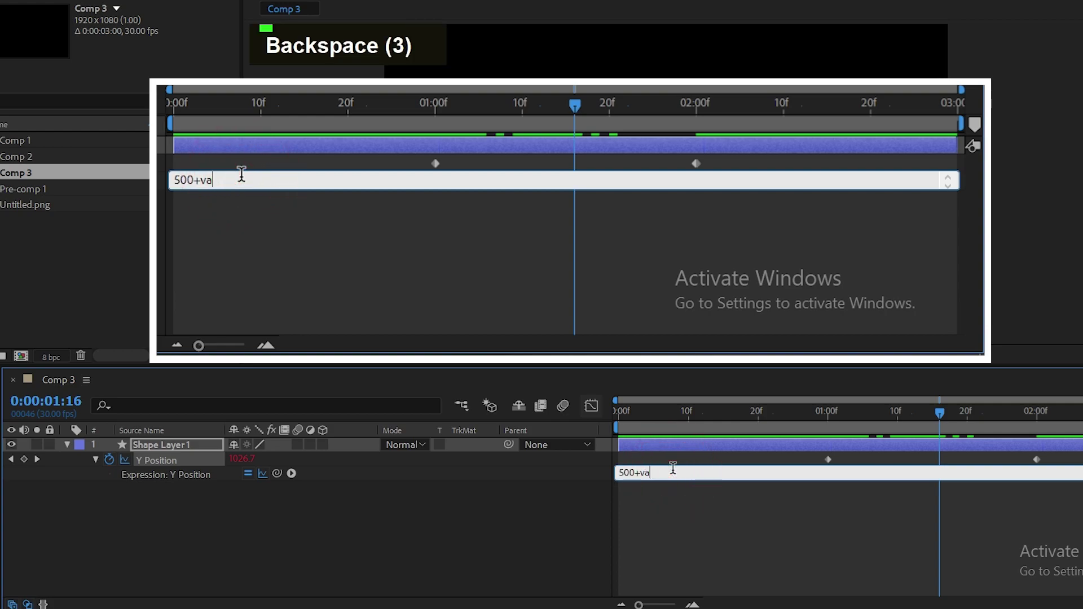
pyautogui.press('BackSpace')
pyautogui.press('BackSpace')
pyautogui.press('BackSpace')
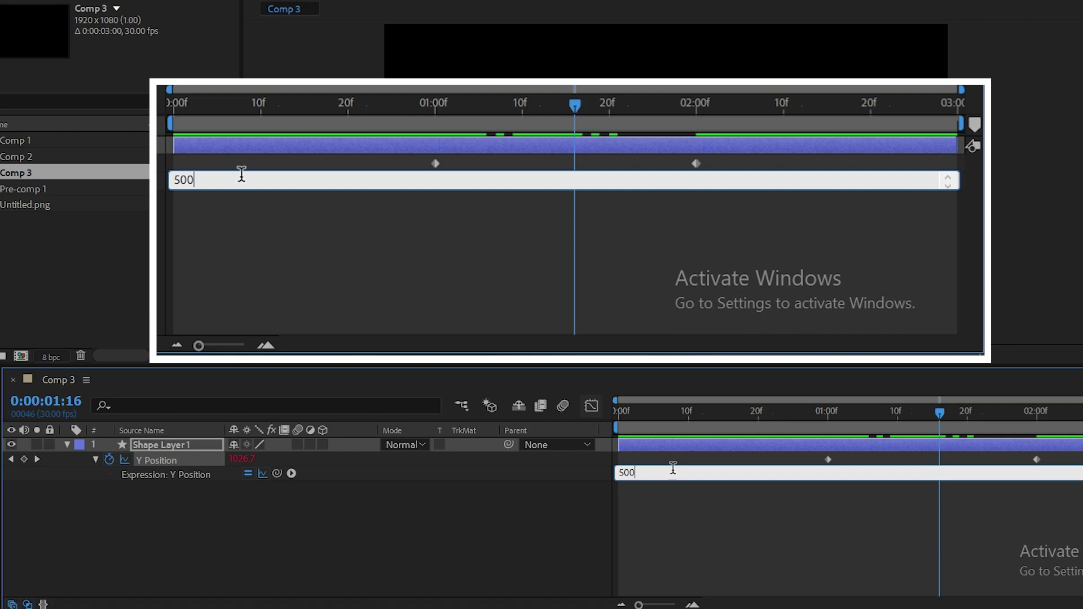
pyautogui.write('*ti')
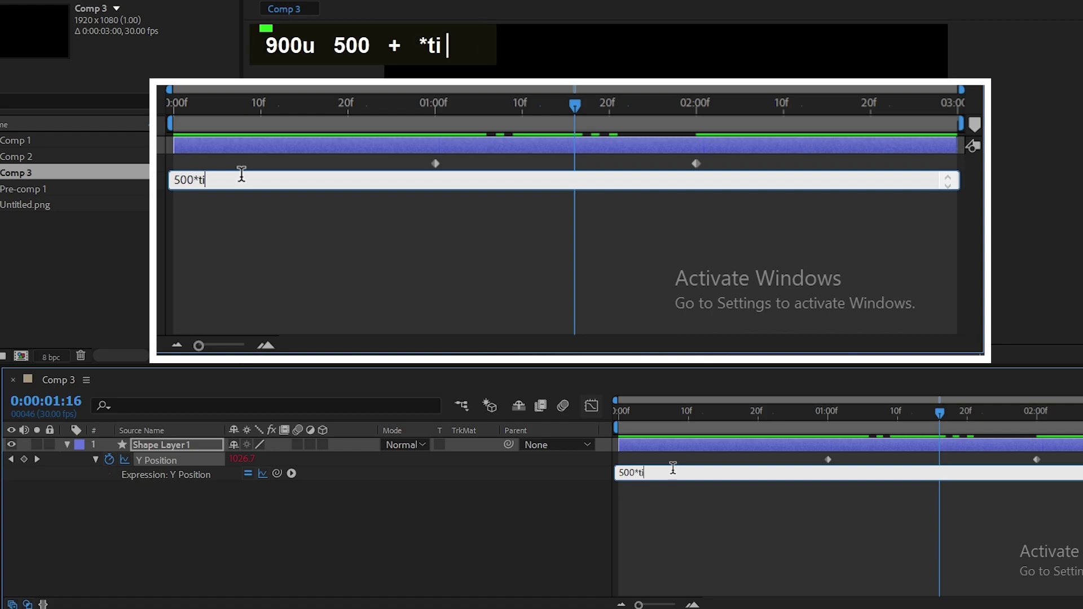
pyautogui.write('me')
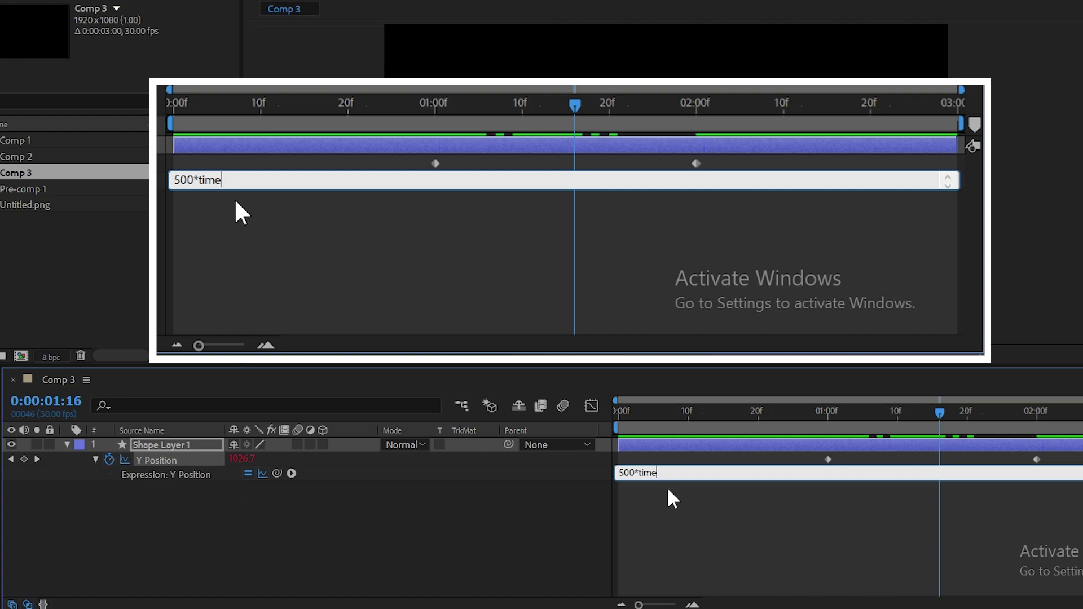
pyautogui.click(590, 408)
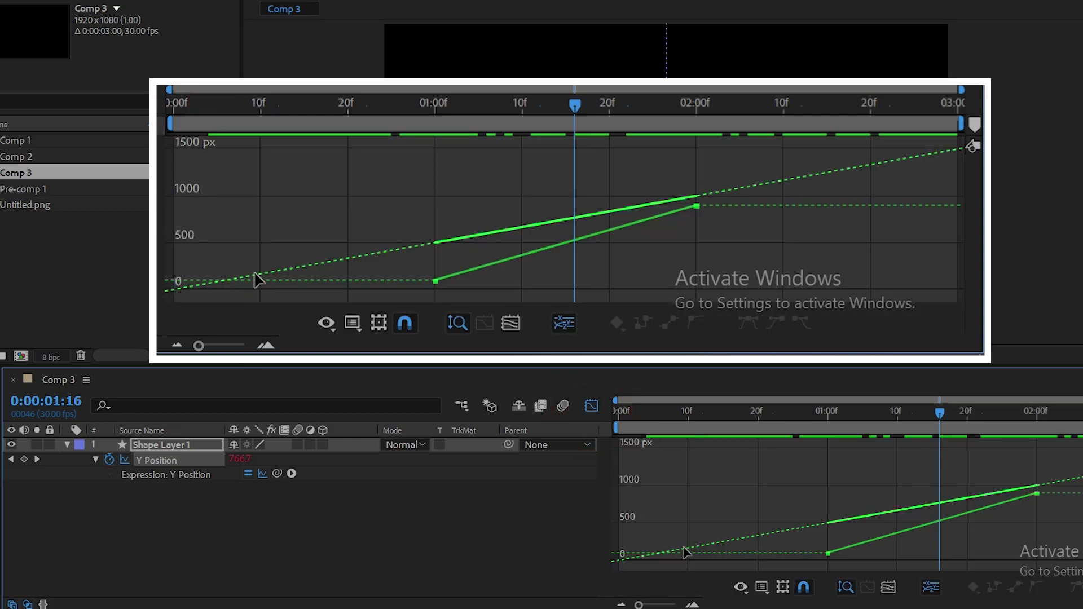
pyautogui.moveTo(819, 528)
pyautogui.moveTo(864, 107); pyautogui.dragTo(949, 105)
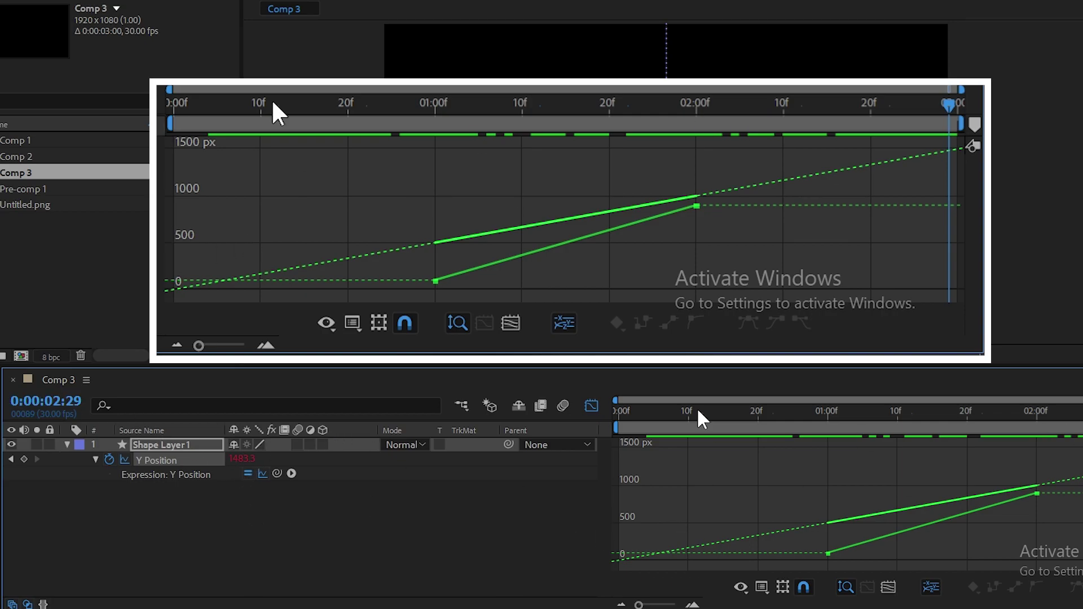
pyautogui.moveTo(697, 407)
pyautogui.mouseDown()
pyautogui.moveTo(651, 424)
pyautogui.moveTo(833, 422)
pyautogui.mouseUp()
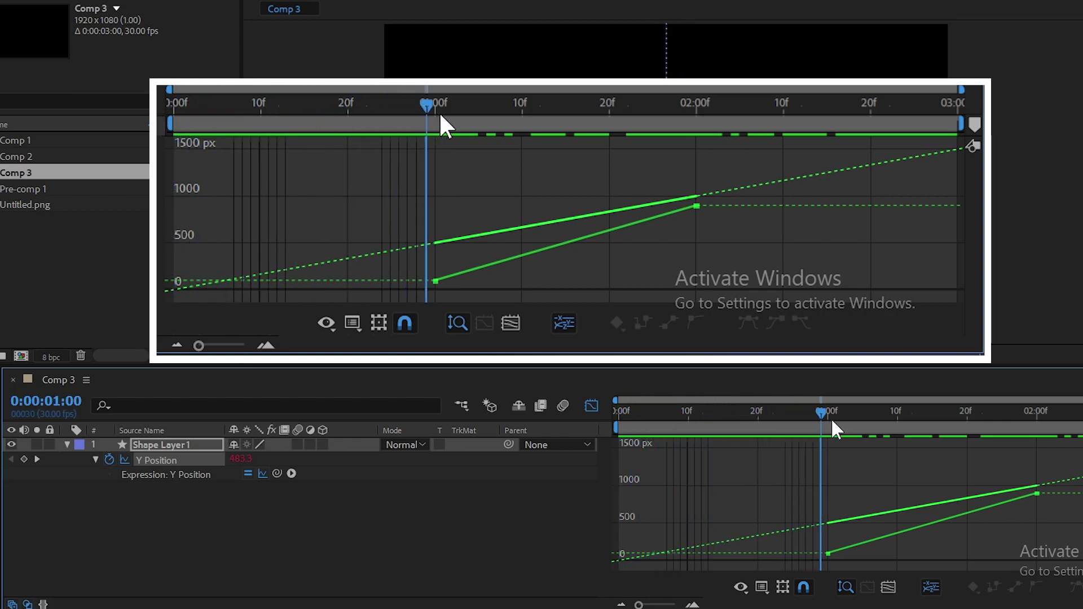
pyautogui.moveTo(446, 125)
pyautogui.mouseDown()
pyautogui.moveTo(944, 119)
pyautogui.moveTo(420, 203)
pyautogui.mouseUp()
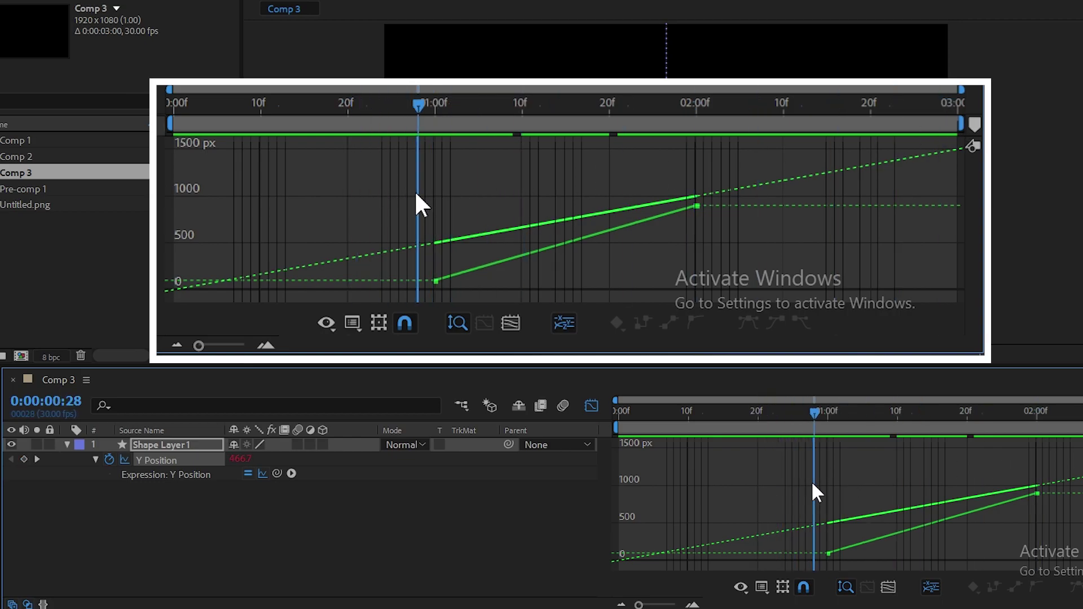
pyautogui.click(591, 409)
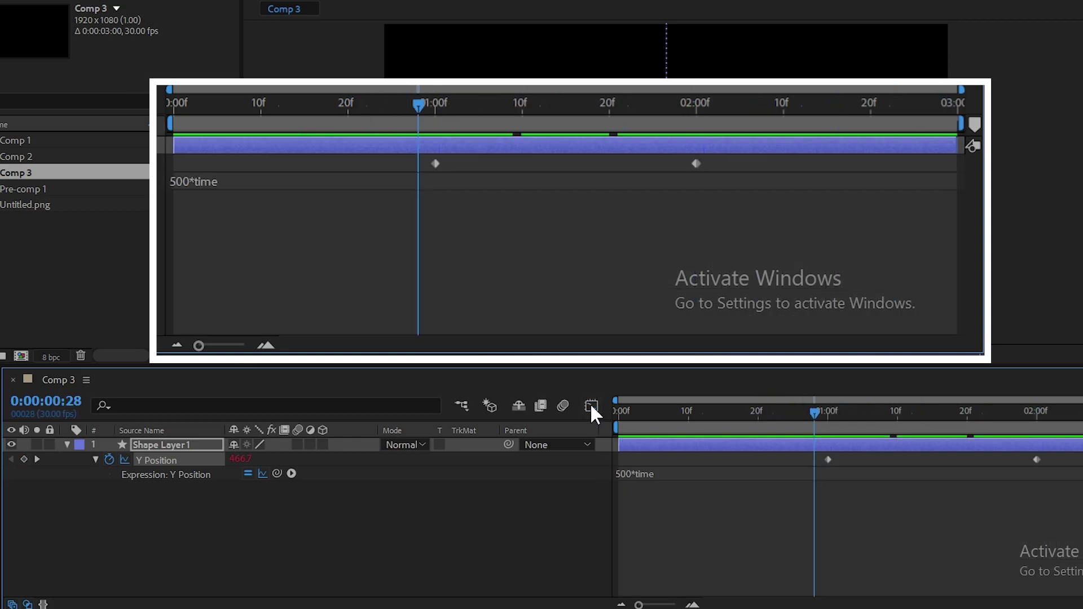
# - Append +value to get 500*time+value and check the graph reaches 2383.3 at 0:00:02:29
pyautogui.click(660, 473)
pyautogui.click(668, 473)
pyautogui.write('+')
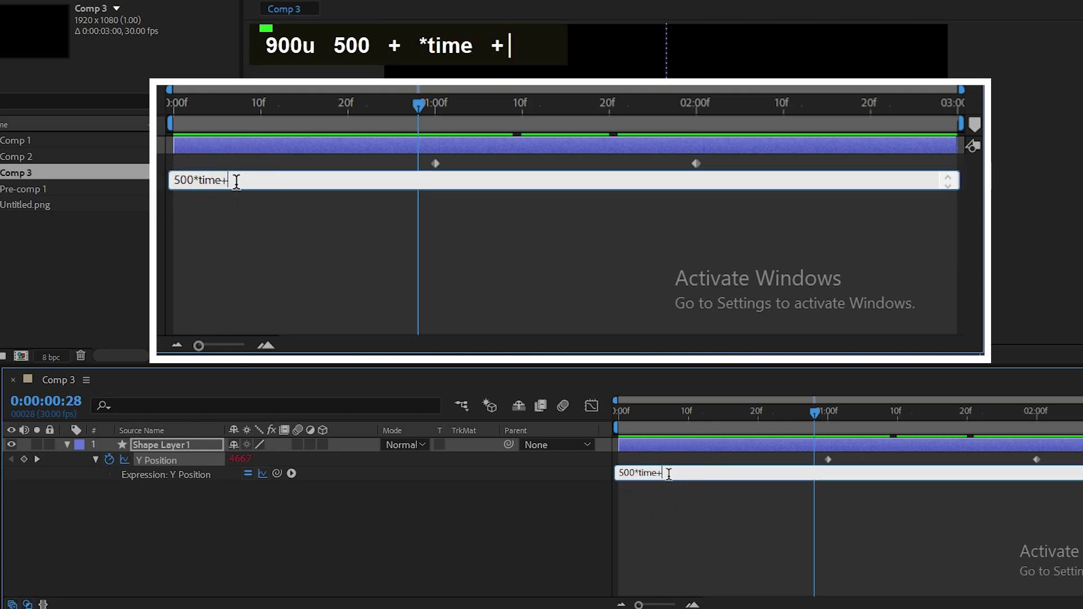
pyautogui.write('value')
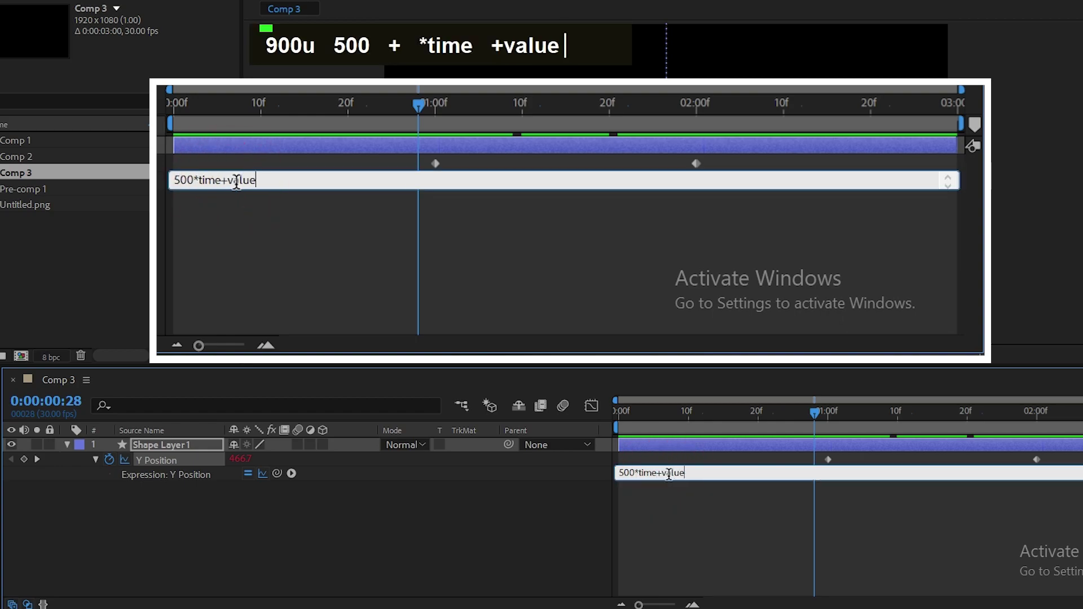
pyautogui.click(592, 406)
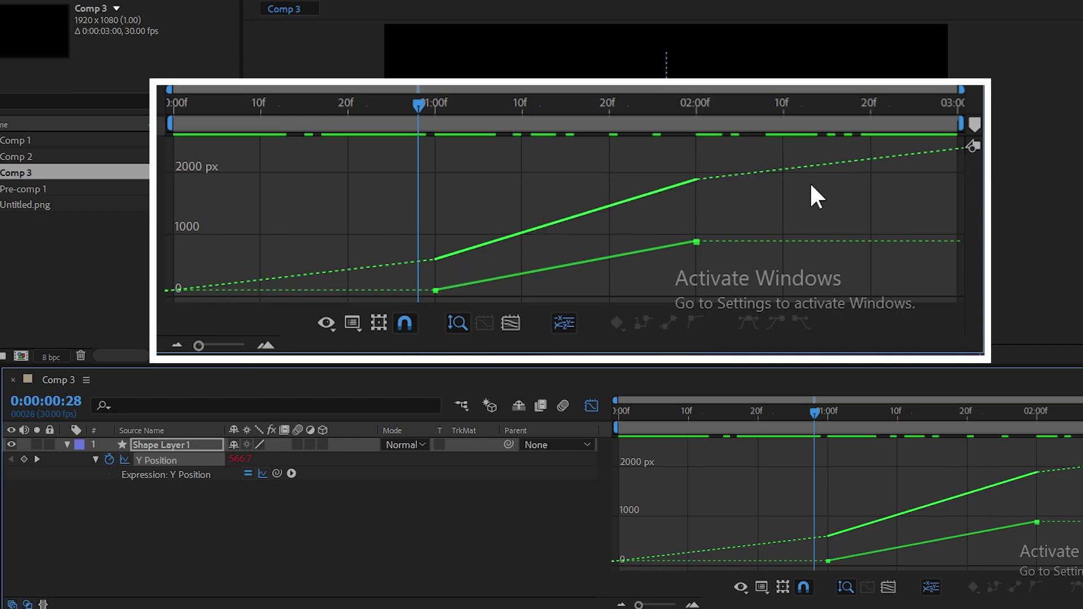
pyautogui.moveTo(858, 103); pyautogui.dragTo(960, 180)
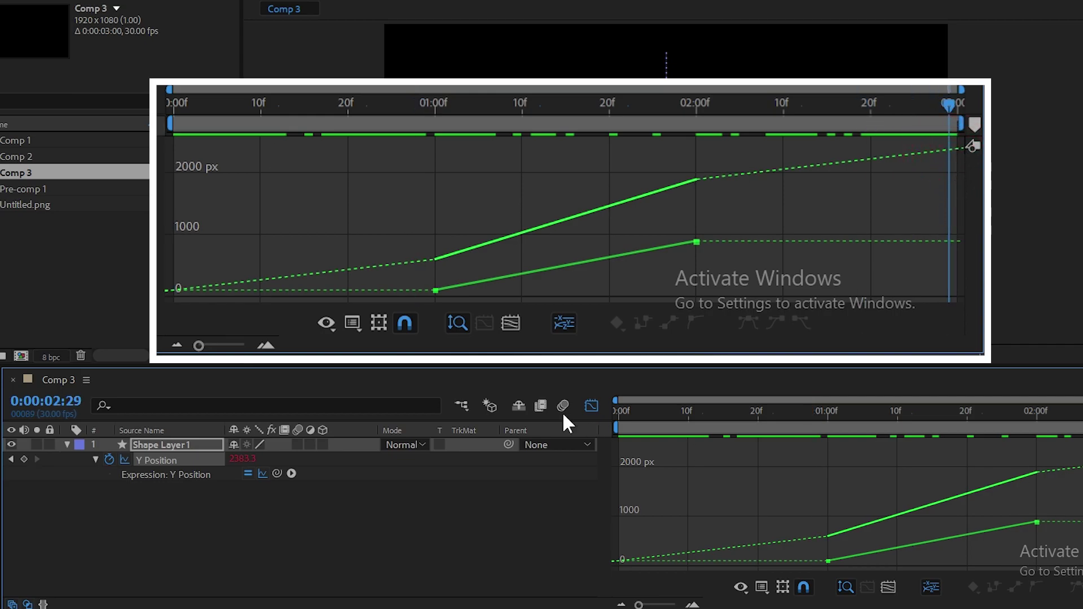
# - Delete 500*time+ so the Y Position expression is just value, reading 900.0
pyautogui.click(591, 405)
pyautogui.click(663, 476)
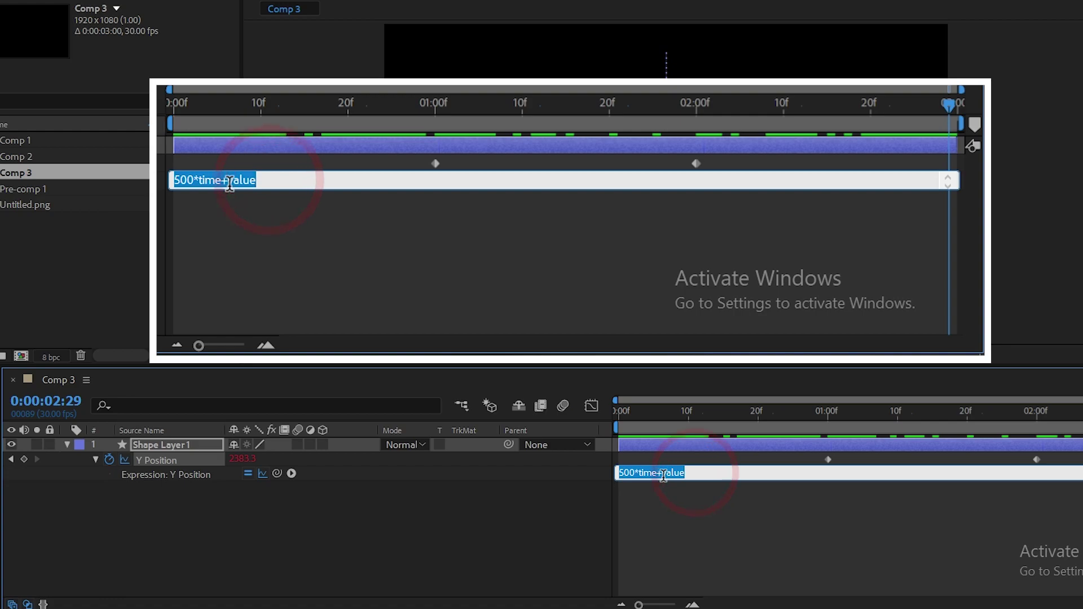
pyautogui.moveTo(663, 476); pyautogui.dragTo(596, 469)
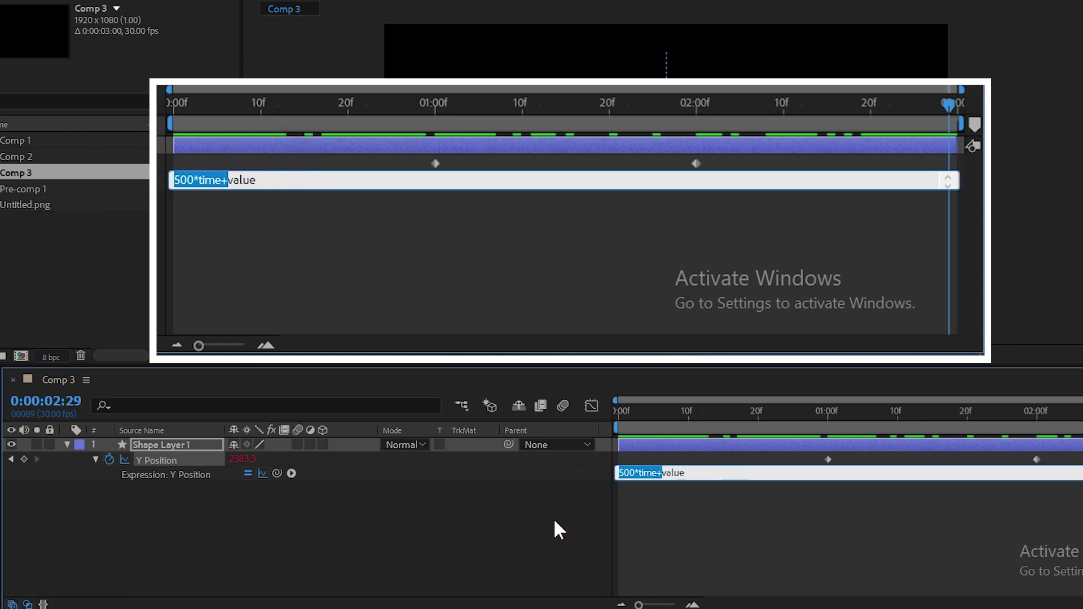
pyautogui.press('Delete')
pyautogui.click(541, 531)
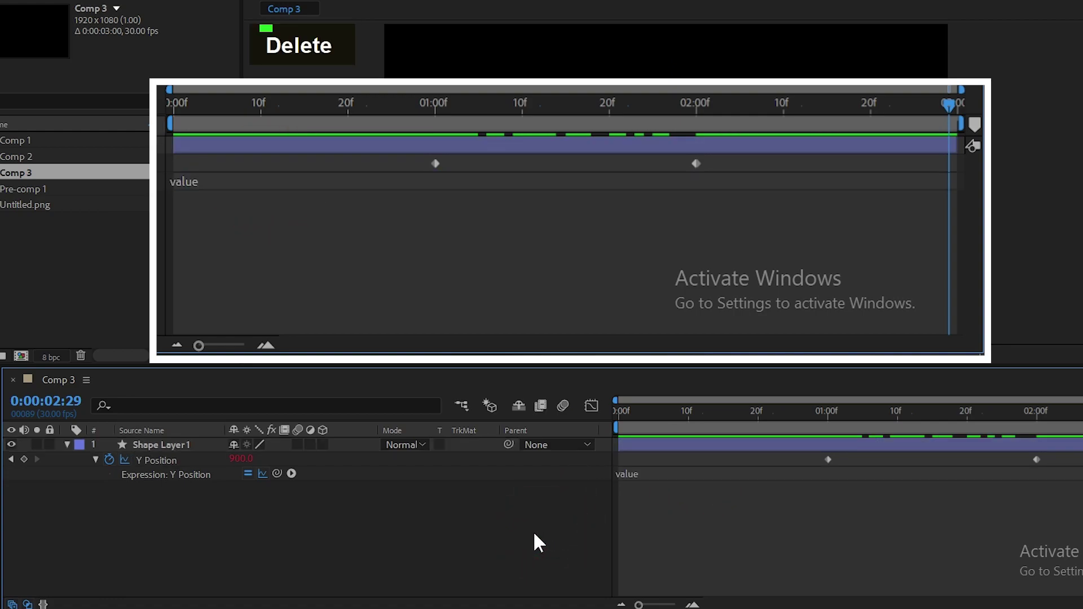
# - Create a new text layer containing 't' above Shape Layer 1 in Comp 3
pyautogui.rightClick(326, 510)
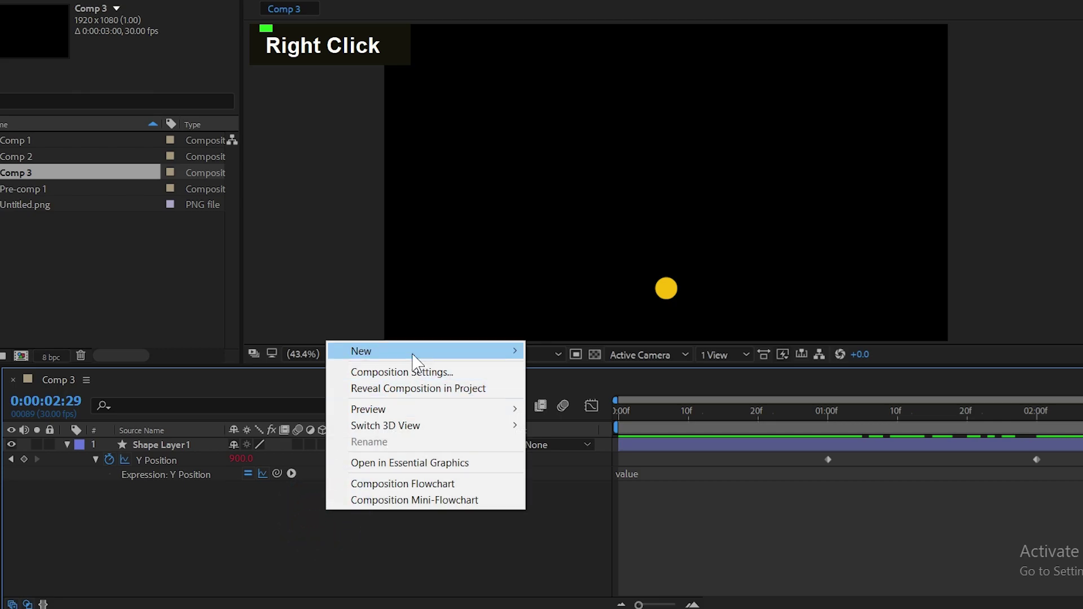
pyautogui.moveTo(415, 361)
pyautogui.click(547, 370)
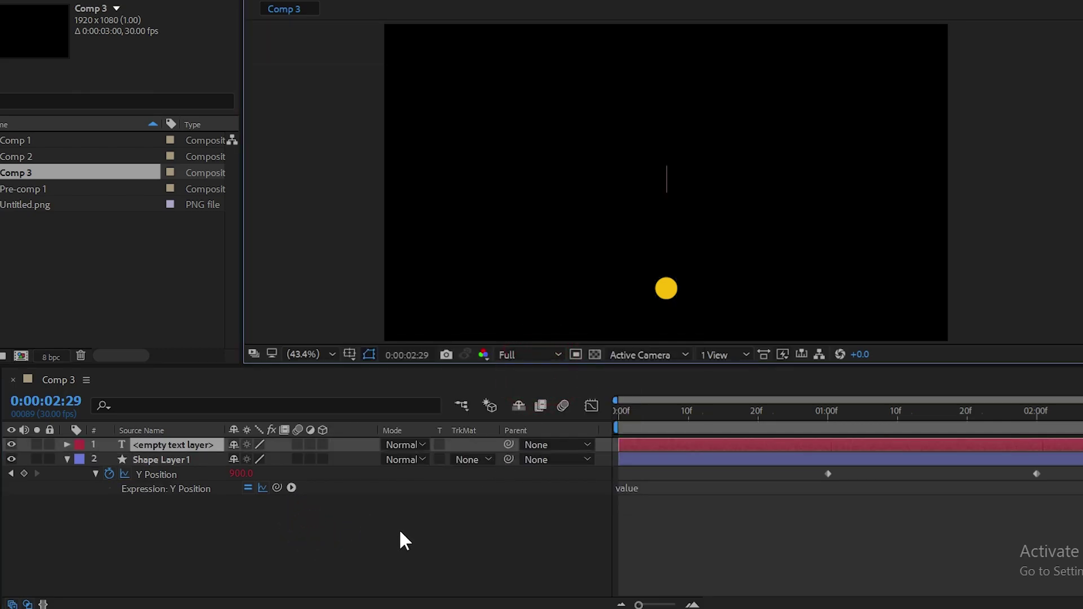
pyautogui.write('t')
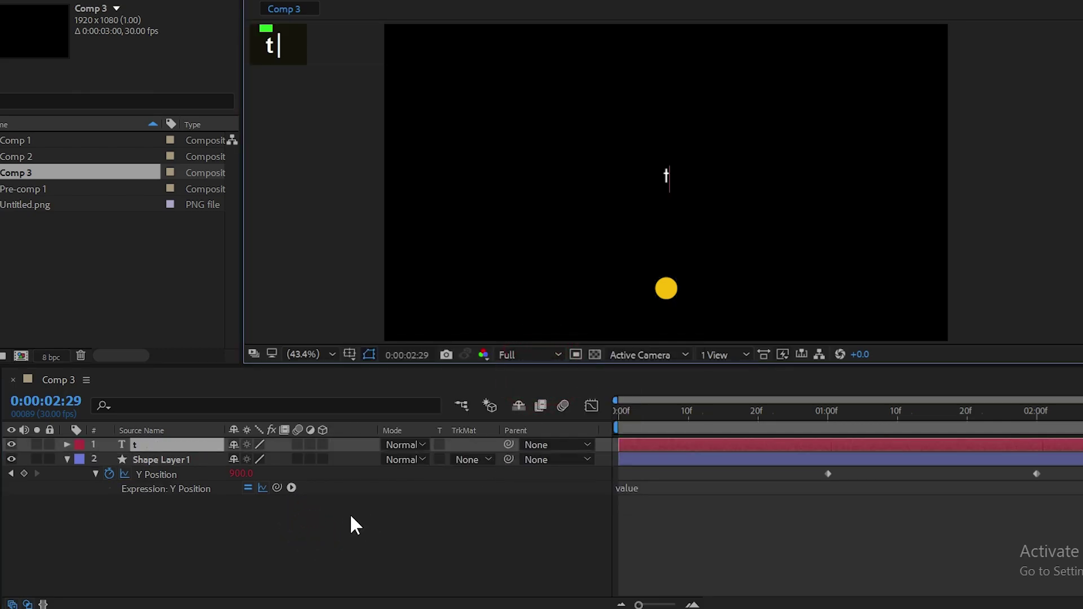
pyautogui.click(207, 446)
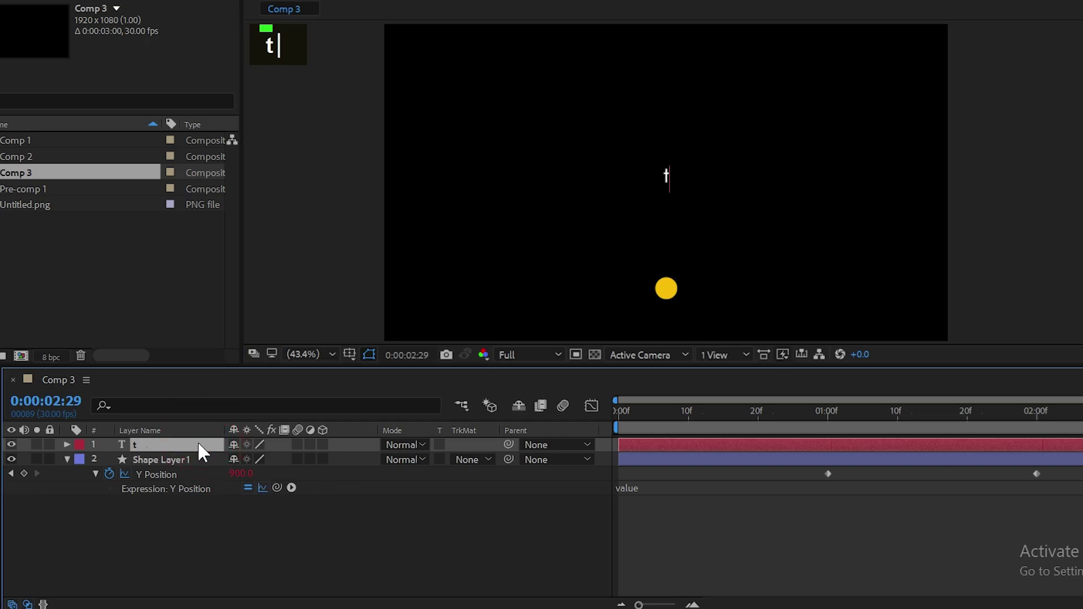
pyautogui.press('v')
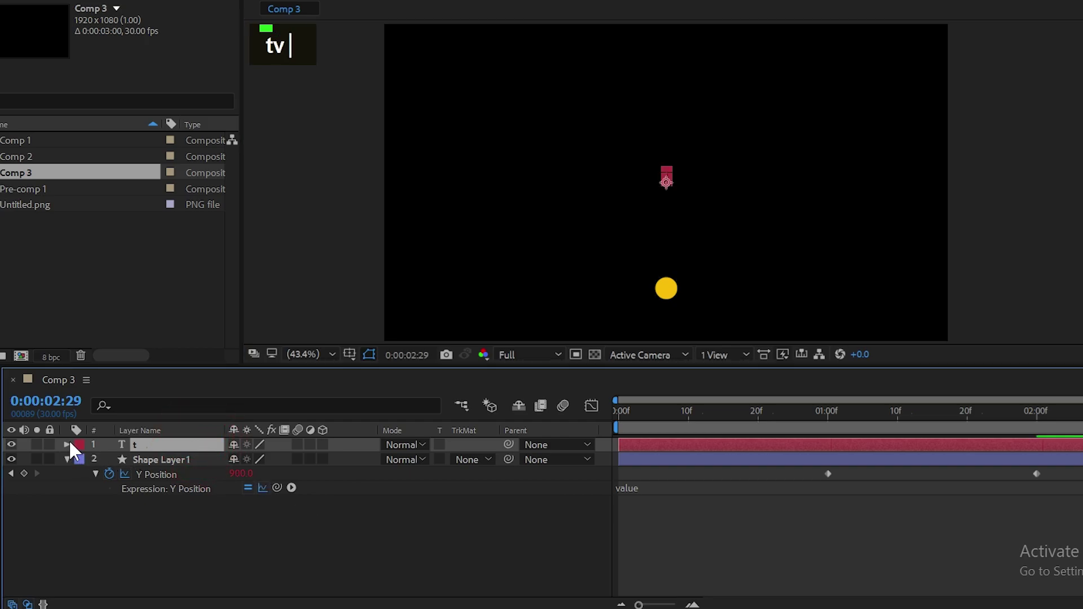
# - Expand the text layer's Text group, enlarge the timeline, and select Source Text
pyautogui.click(67, 444)
pyautogui.click(82, 460)
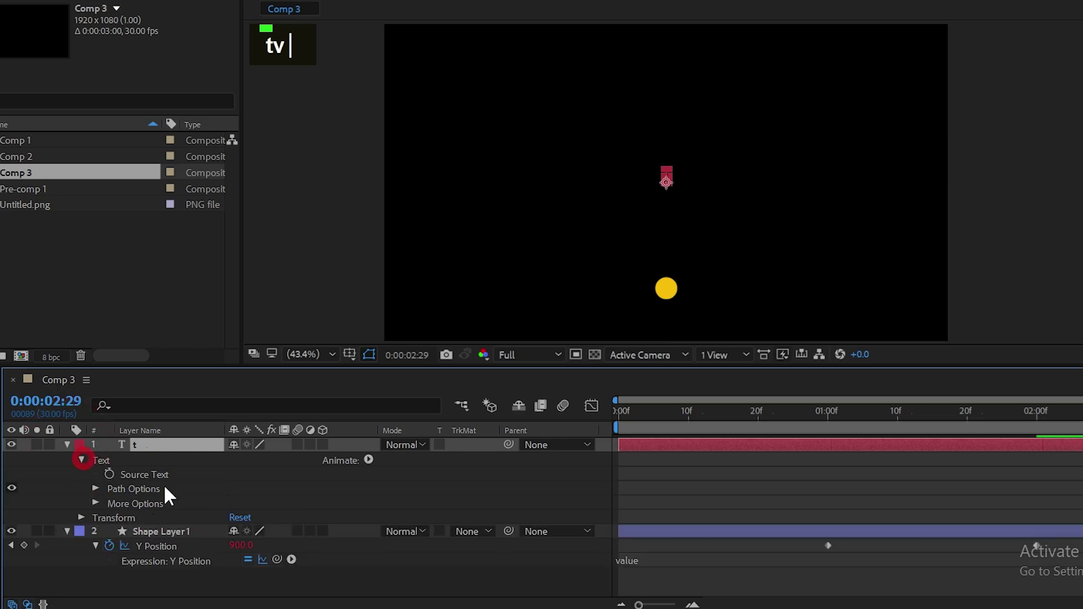
pyautogui.moveTo(515, 370); pyautogui.dragTo(518, 310)
pyautogui.click(494, 437)
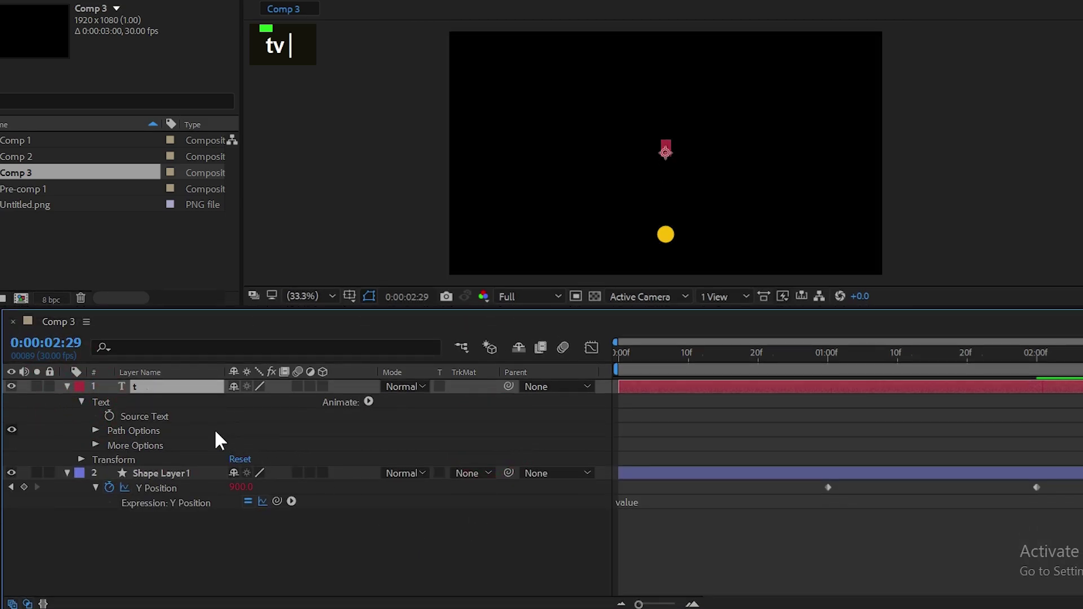
pyautogui.click(138, 416)
pyautogui.click(184, 10)
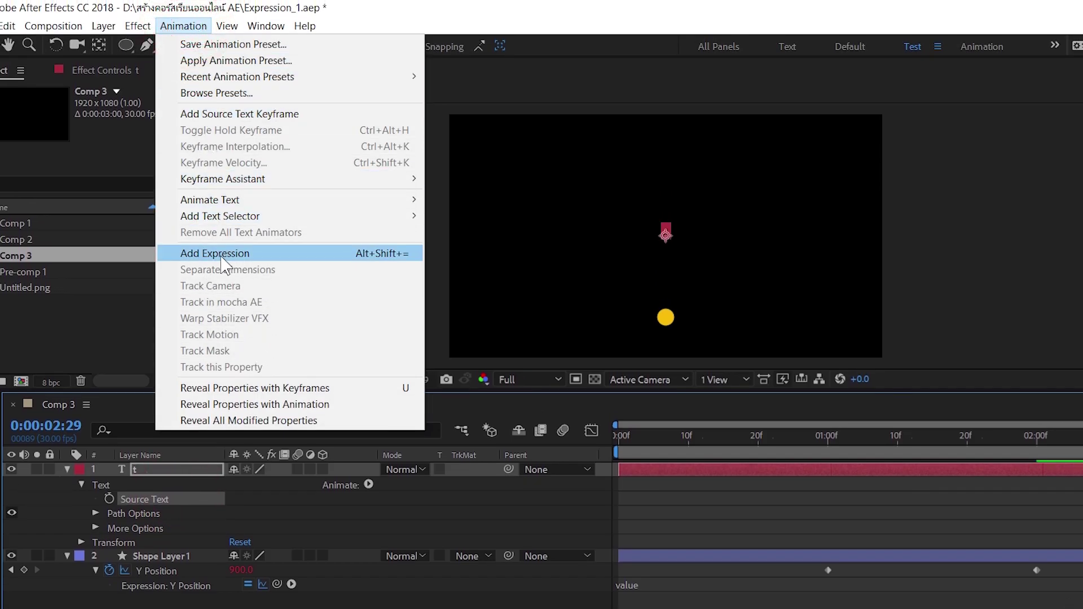
# - Add a Source Text expression pick-whipped to Shape Layer 1's transform.yPosition, displaying 100
pyautogui.click(221, 255)
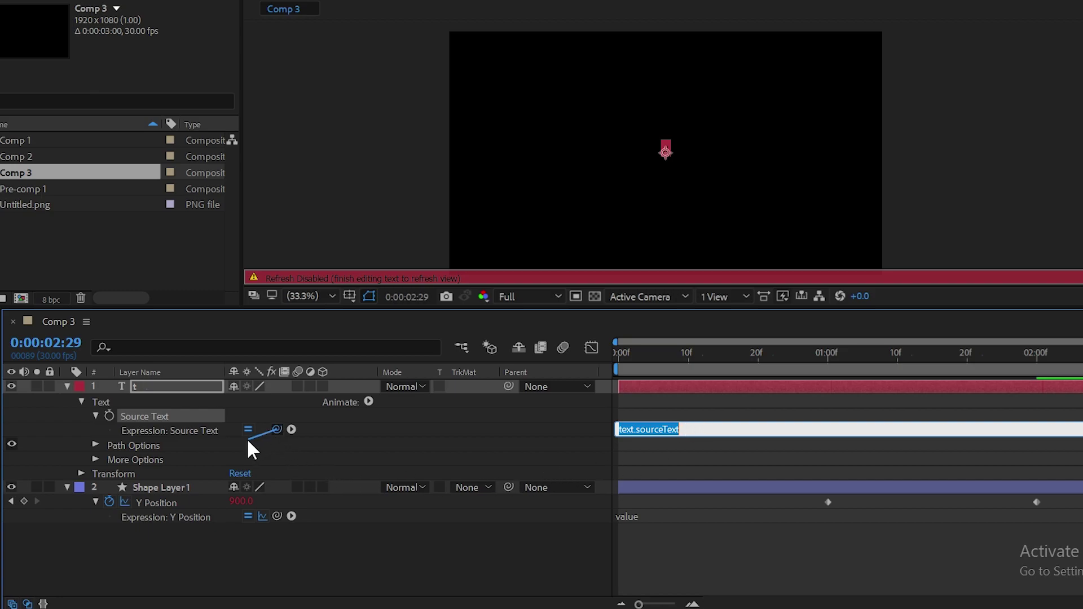
pyautogui.moveTo(248, 440); pyautogui.dragTo(190, 450)
pyautogui.moveTo(189, 459); pyautogui.dragTo(164, 510)
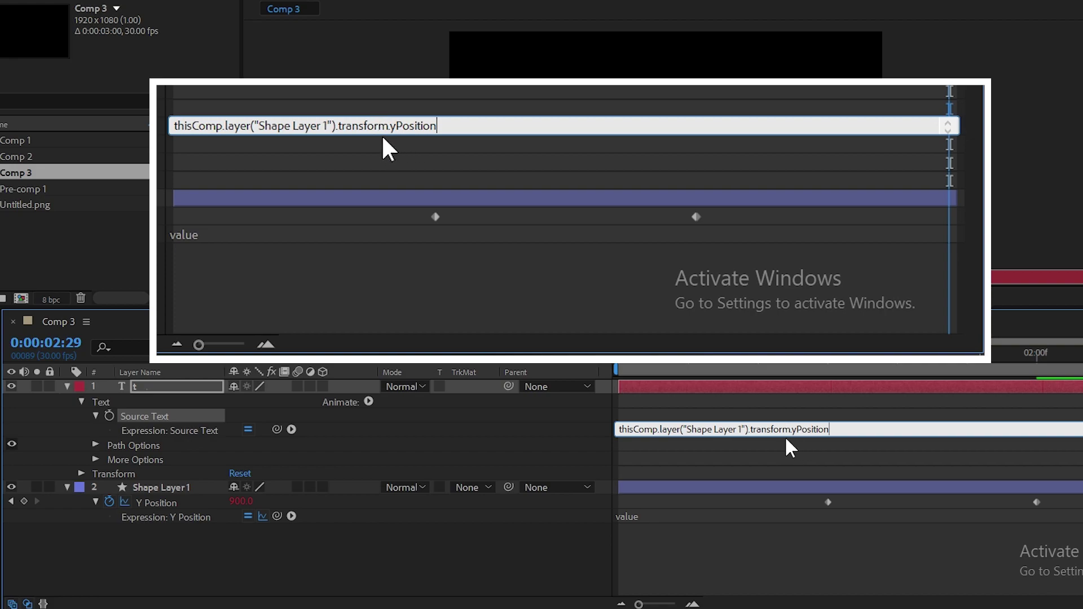
pyautogui.click(559, 426)
pyautogui.moveTo(653, 353); pyautogui.dragTo(827, 374)
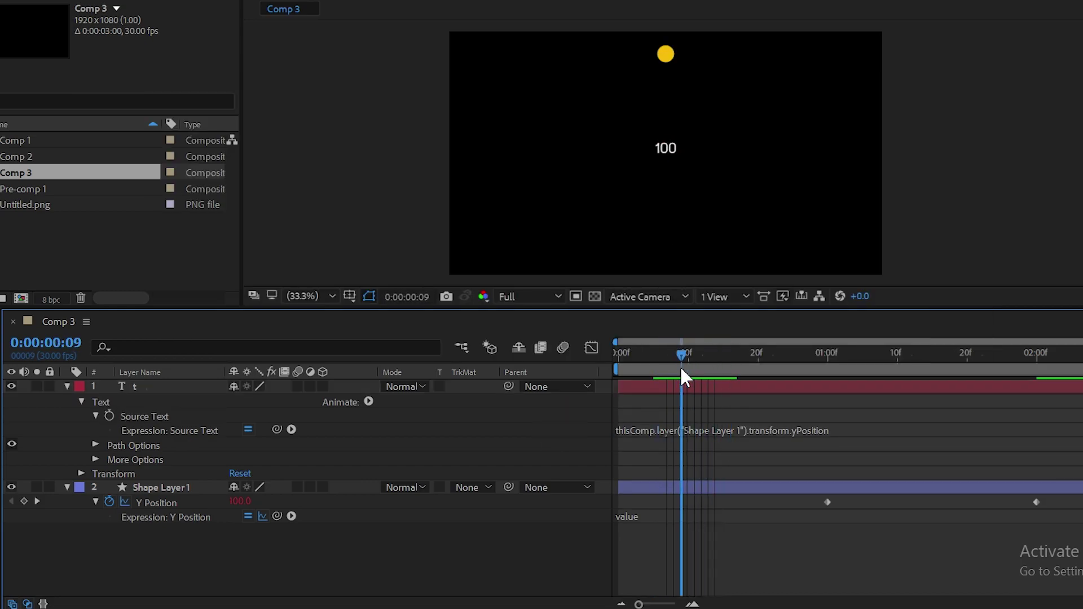
pyautogui.moveTo(842, 373); pyautogui.dragTo(1082, 376)
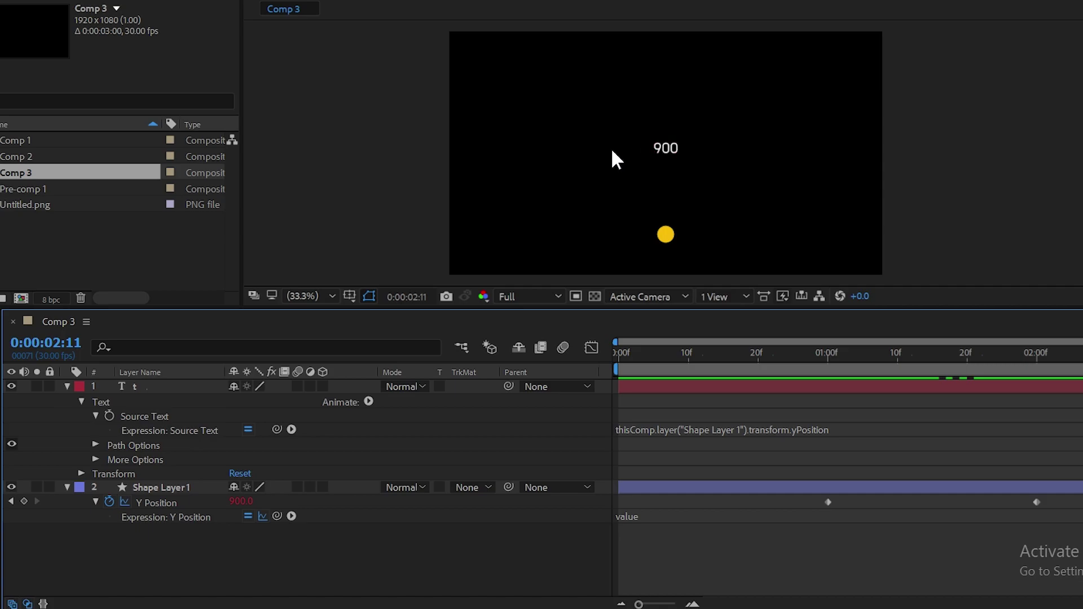
pyautogui.click(138, 381)
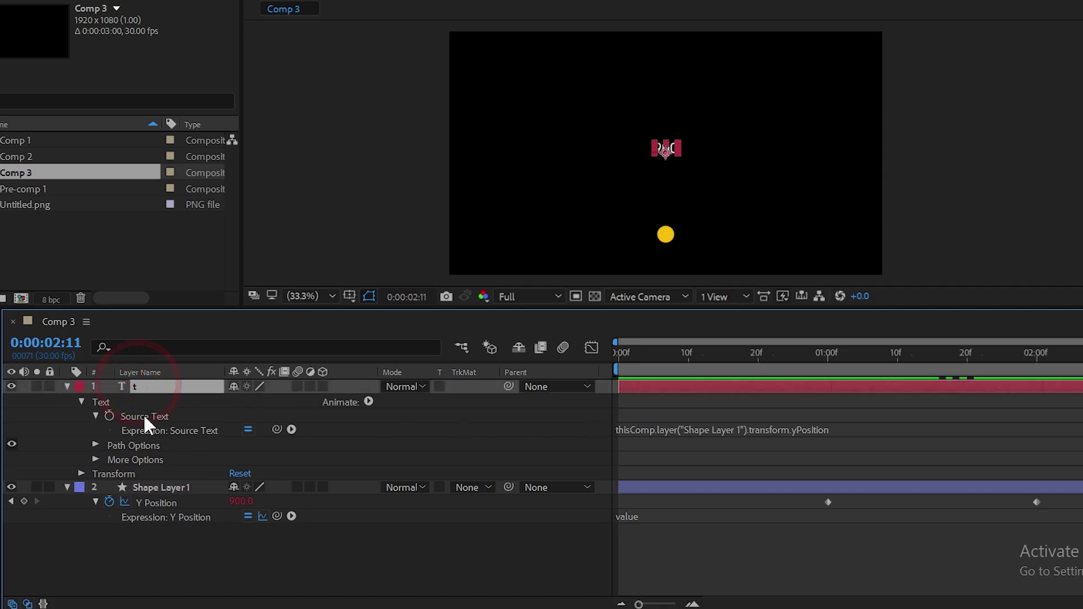
# - Append .numKeys to the Source Text expression so the text shows the keyframe count 2
pyautogui.click(853, 429)
pyautogui.click(836, 429)
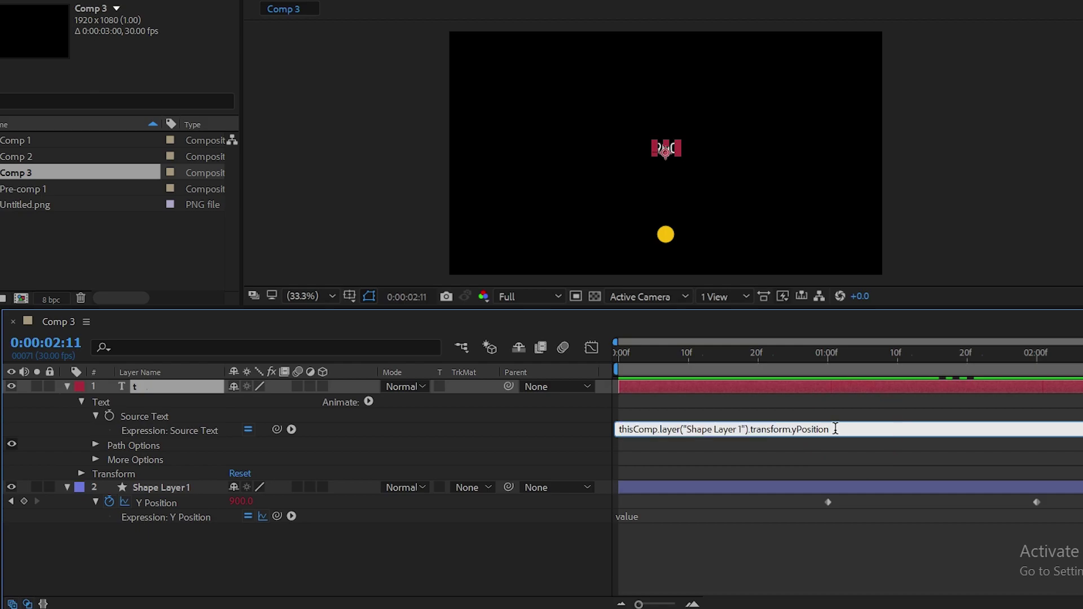
pyautogui.write('.')
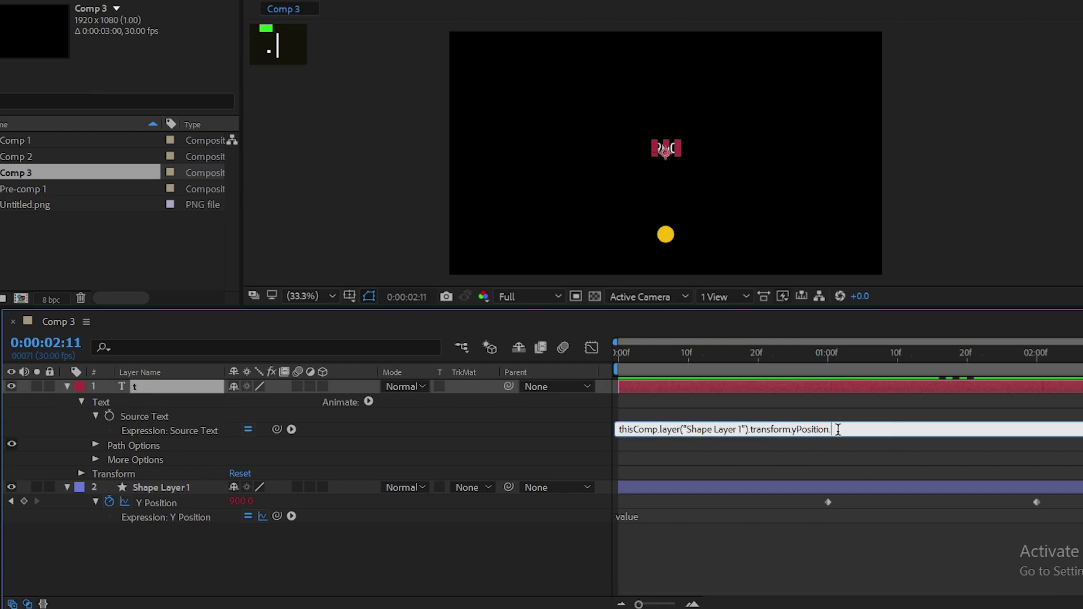
pyautogui.click(291, 430)
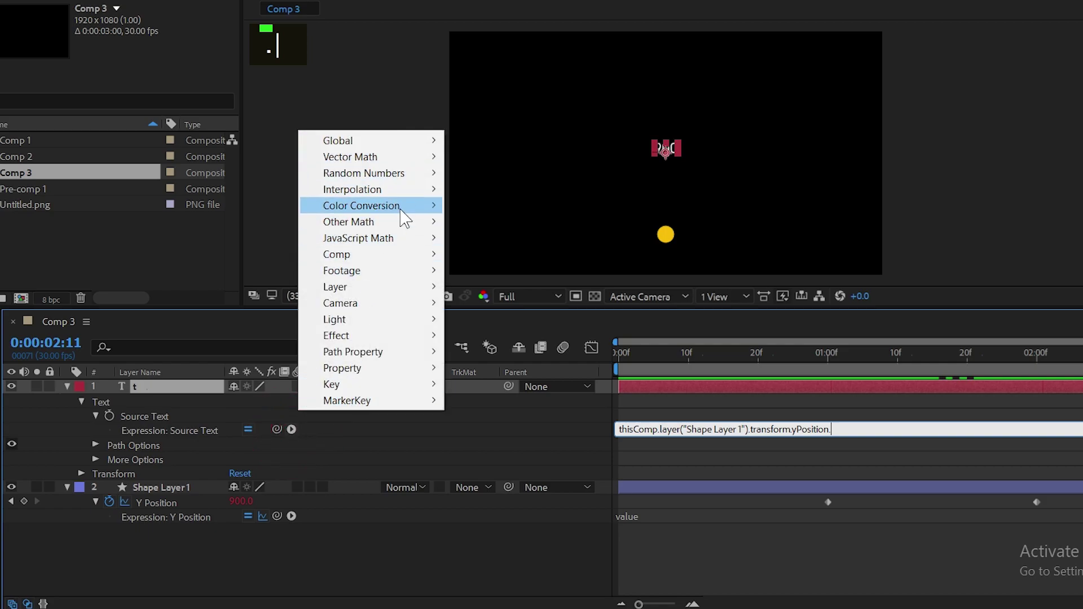
pyautogui.moveTo(408, 240)
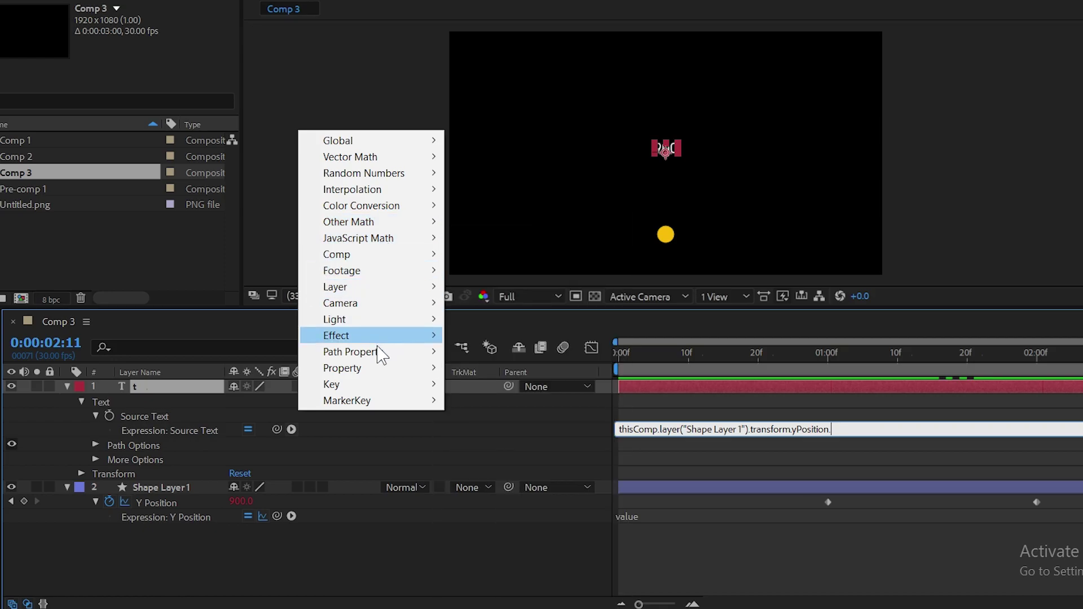
pyautogui.moveTo(376, 373)
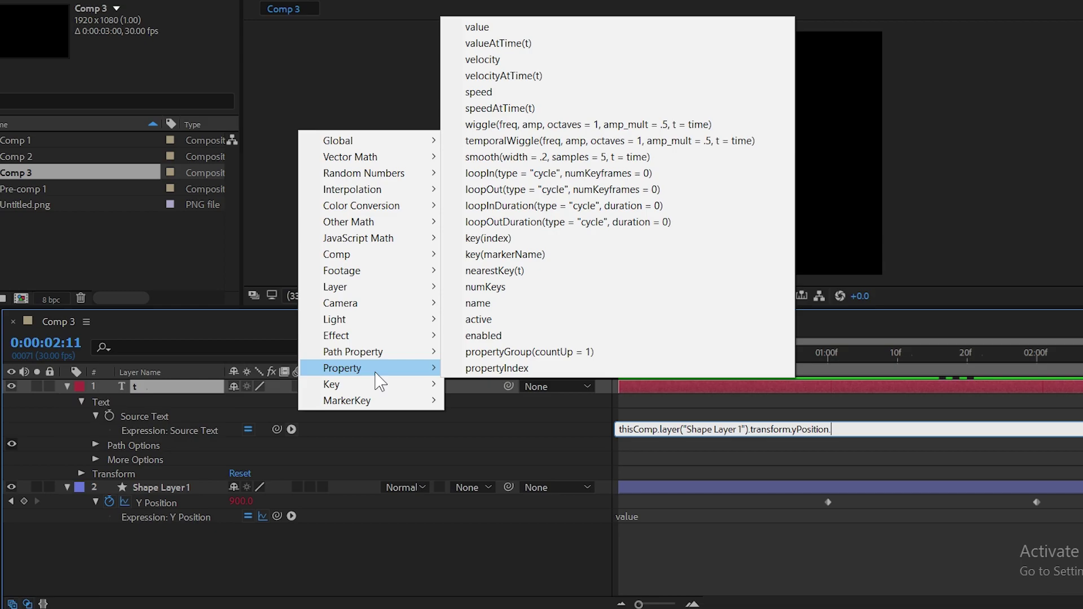
pyautogui.click(529, 287)
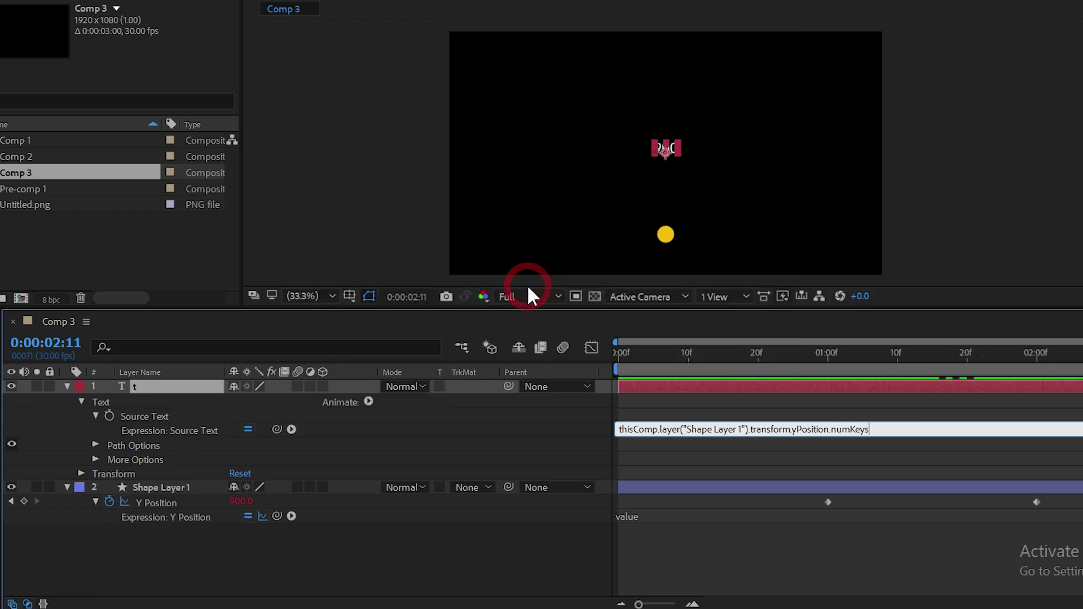
pyautogui.click(527, 420)
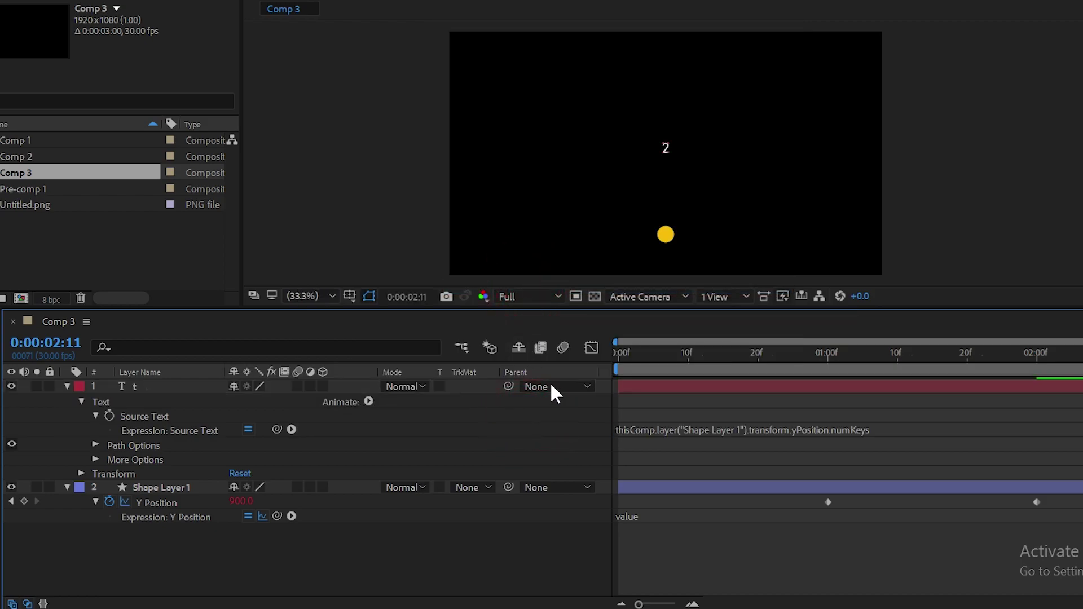
pyautogui.click(632, 384)
pyautogui.click(571, 436)
# - Replace numKeys with key(index) in the Source Text expression and commit it
pyautogui.click(879, 434)
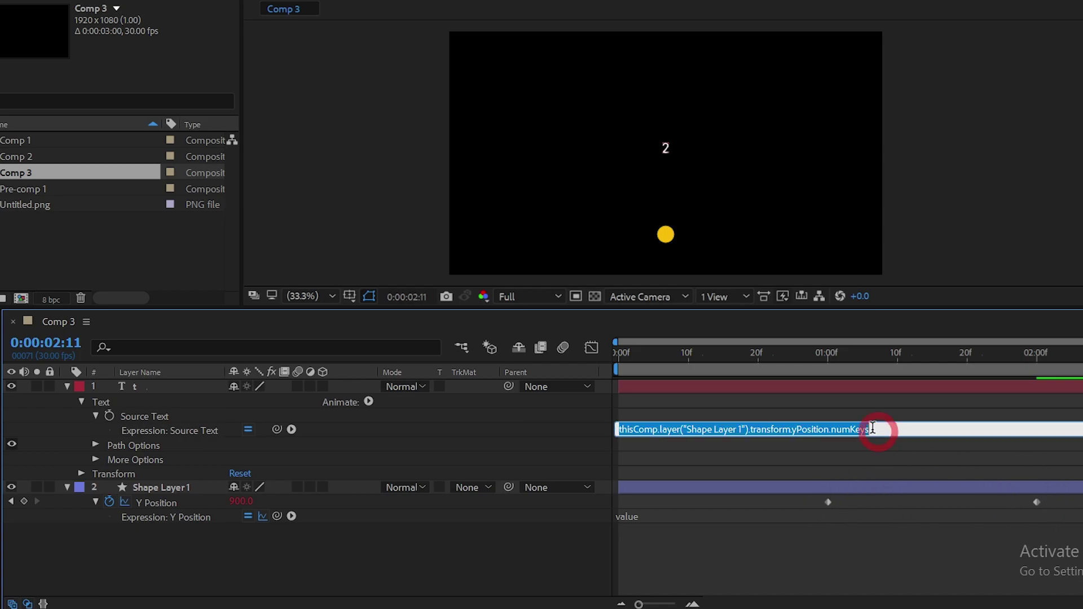
pyautogui.doubleClick(833, 432)
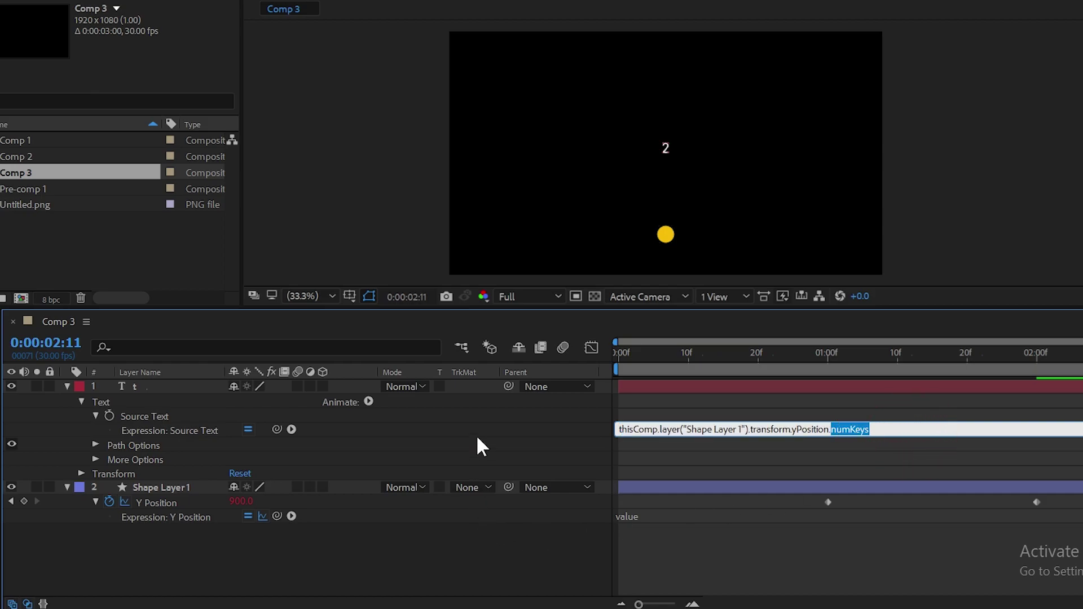
pyautogui.click(291, 430)
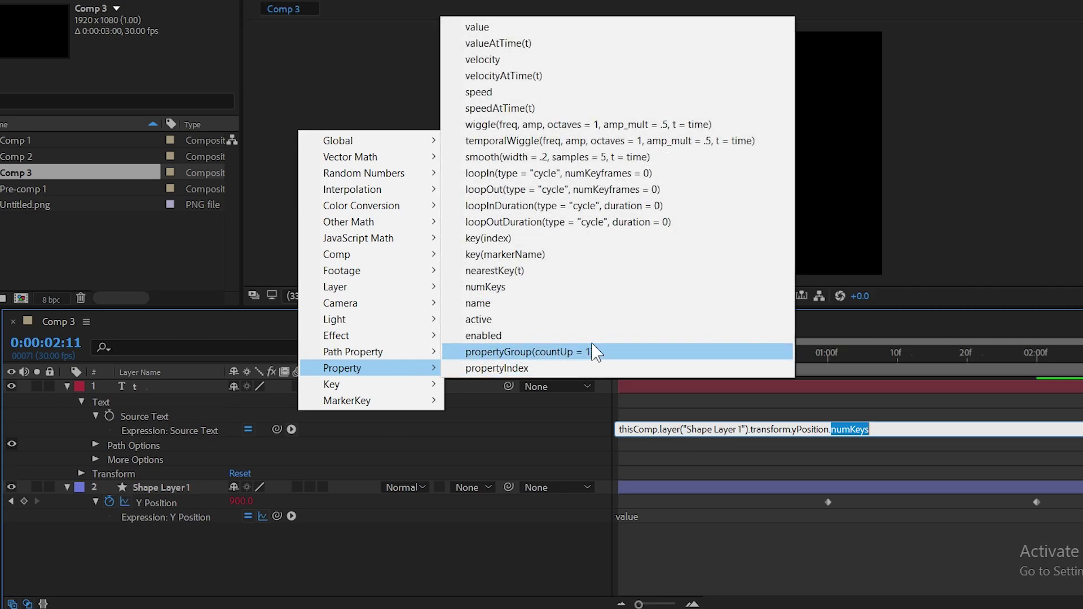
pyautogui.click(567, 240)
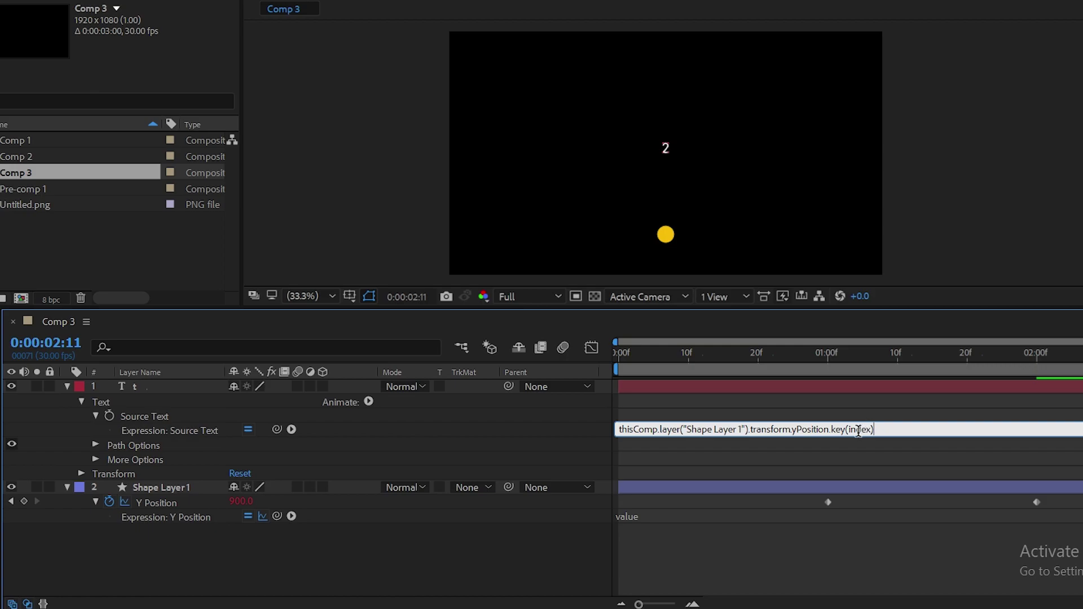
pyautogui.click(556, 435)
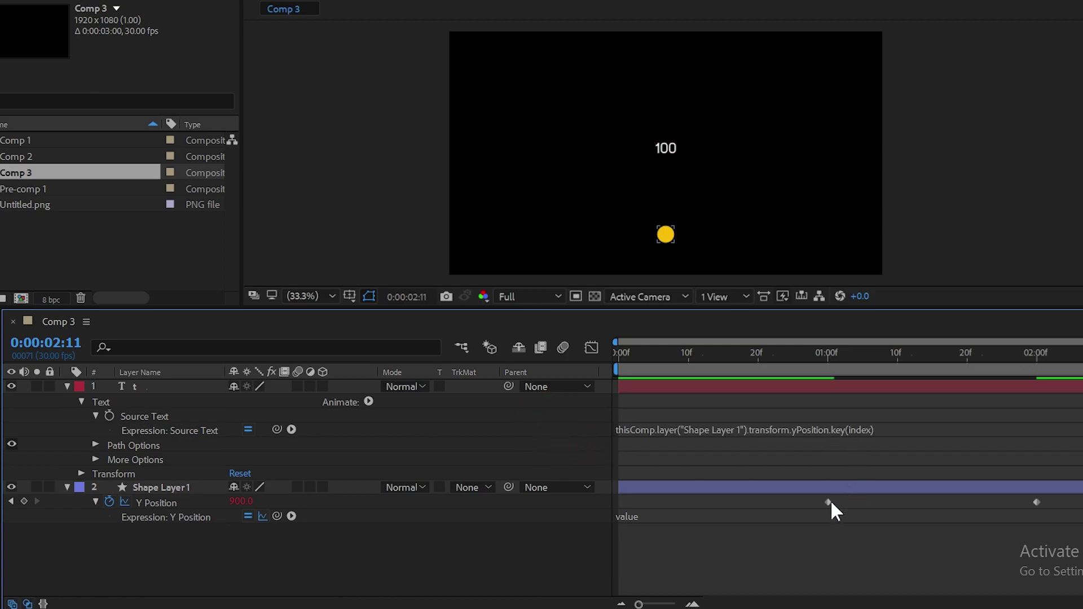
# - Change the argument to key(2) and scrub the timeline to confirm the readout shows 900
pyautogui.moveTo(828, 502)
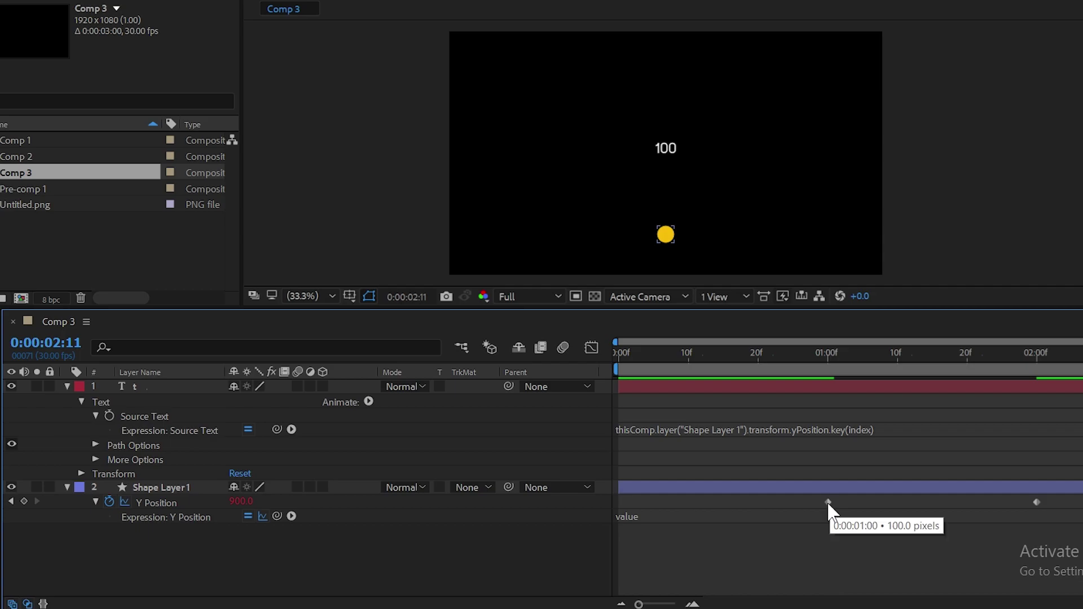
pyautogui.click(852, 428)
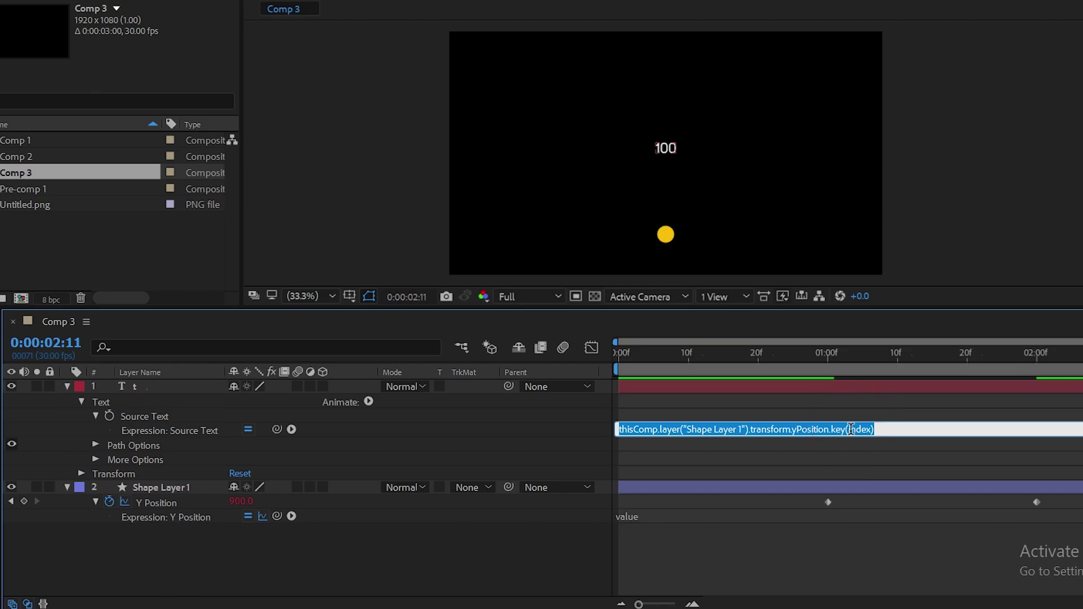
pyautogui.click(850, 430)
pyautogui.press('Left')
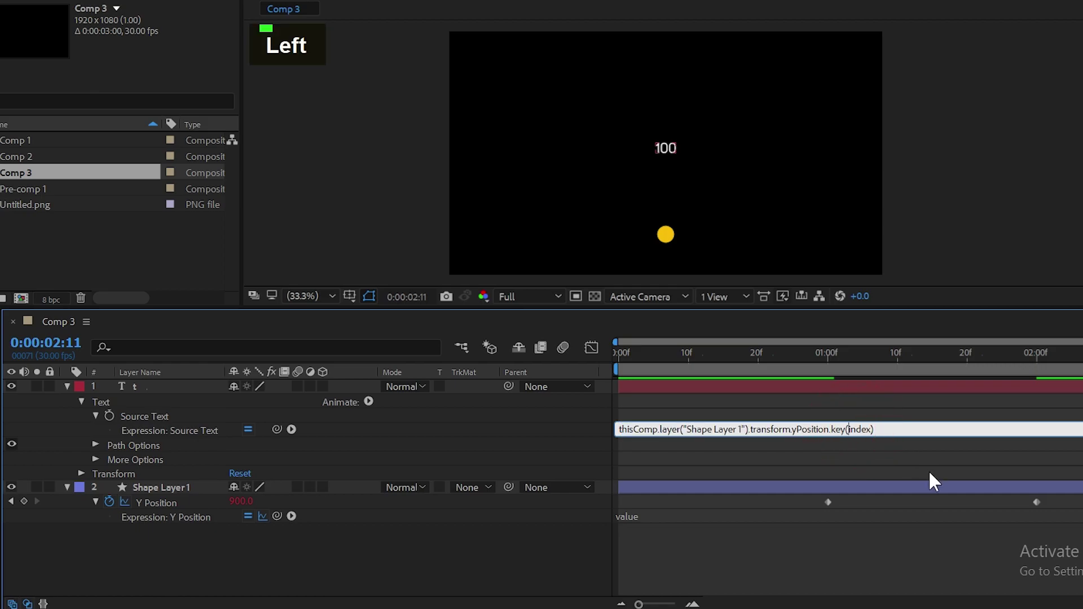
pyautogui.press('Delete')
pyautogui.press('Delete')
pyautogui.press('Delete')
pyautogui.press('Delete')
pyautogui.press('Delete')
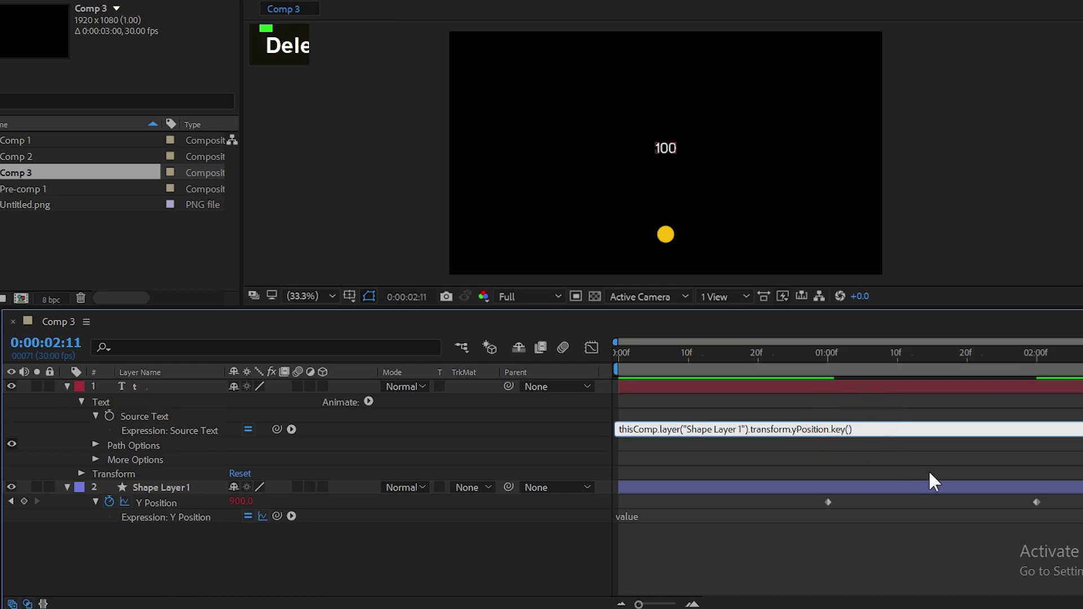
pyautogui.write('2')
pyautogui.click(567, 430)
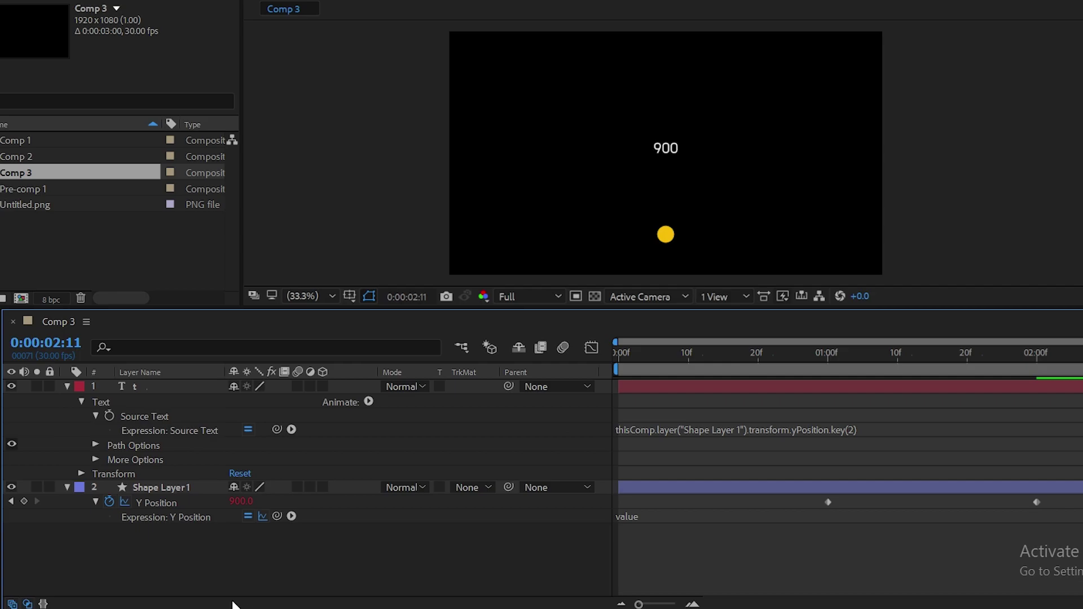
pyautogui.click(188, 518)
pyautogui.moveTo(958, 353); pyautogui.dragTo(1081, 361)
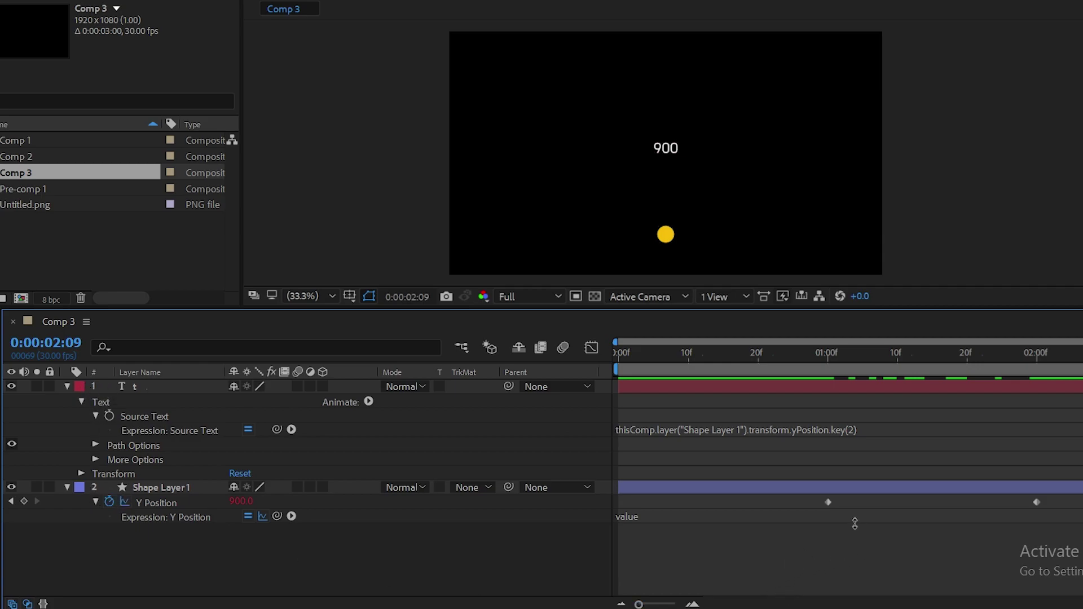
# - Swap key(2) for nearestKey(time) from the Property menu and commit the expression
pyautogui.click(869, 427)
pyautogui.moveTo(832, 429); pyautogui.dragTo(861, 431)
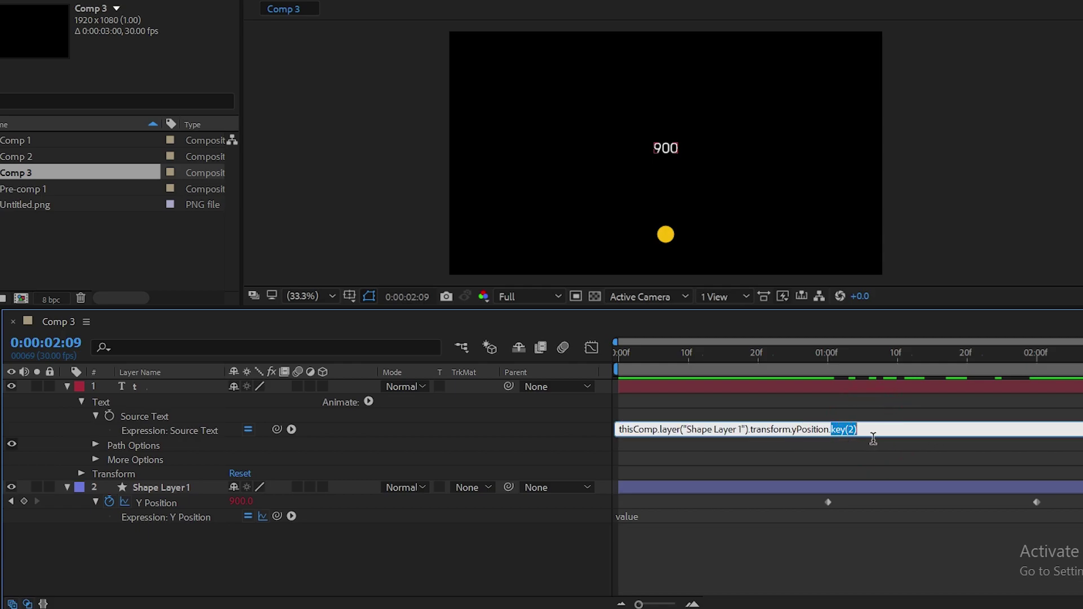
pyautogui.click(291, 430)
pyautogui.moveTo(418, 368)
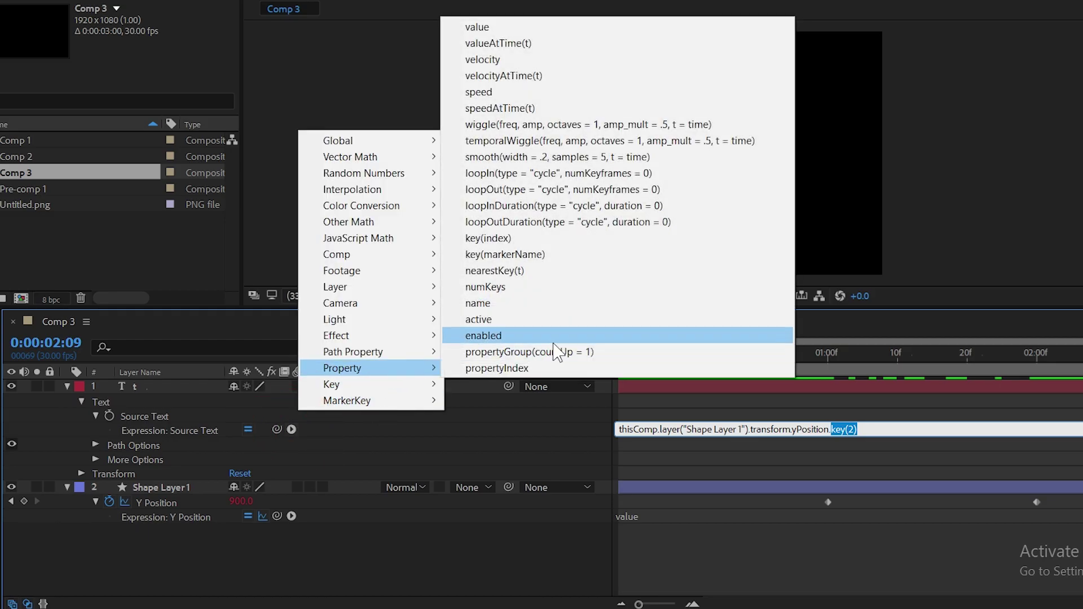
pyautogui.click(544, 271)
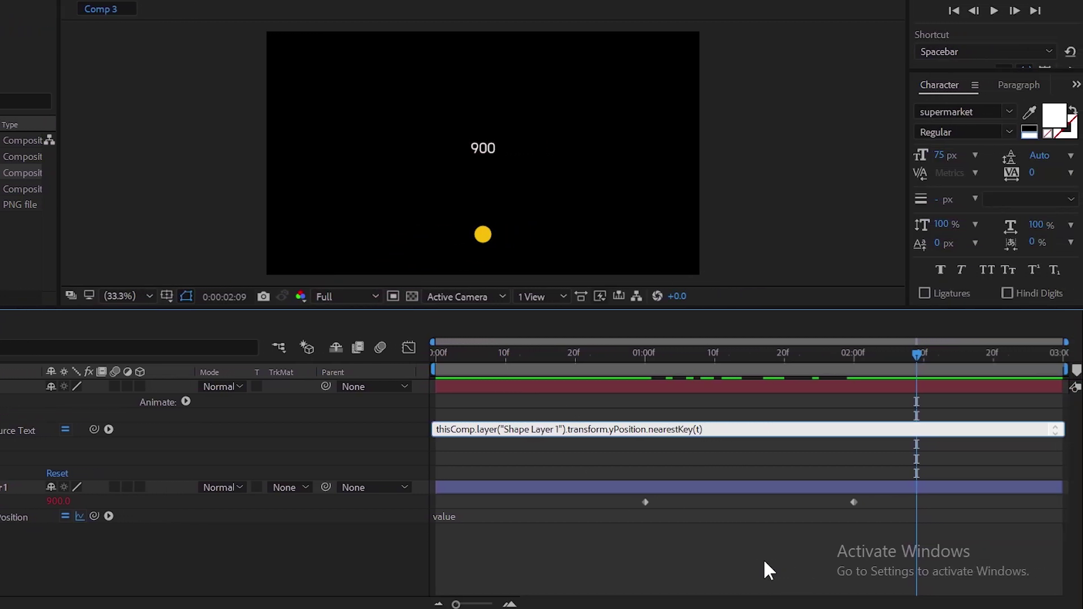
pyautogui.press('Left')
pyautogui.write('ime')
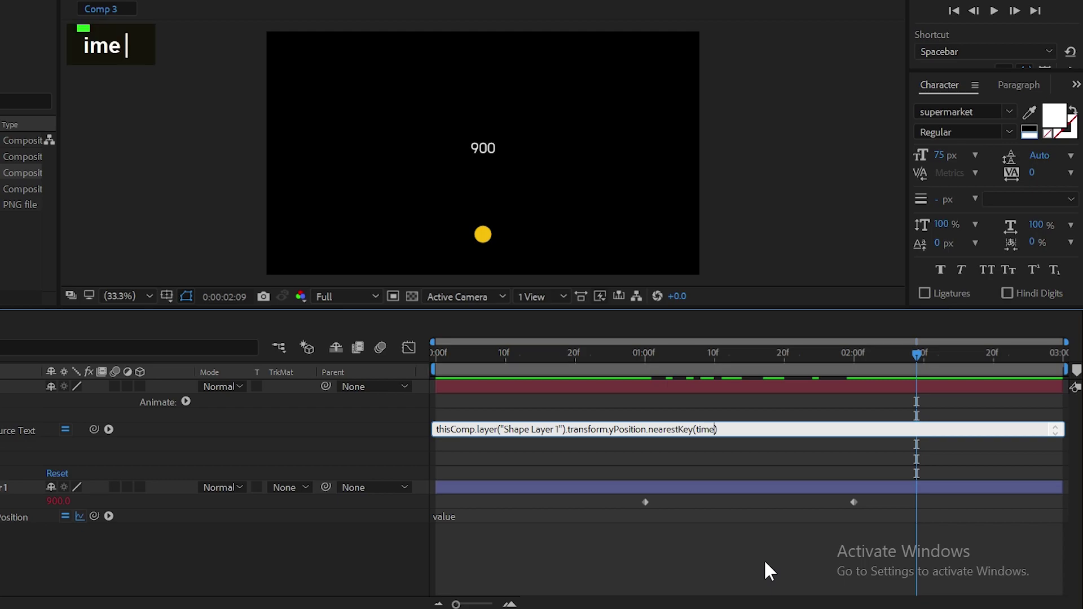
pyautogui.click(339, 442)
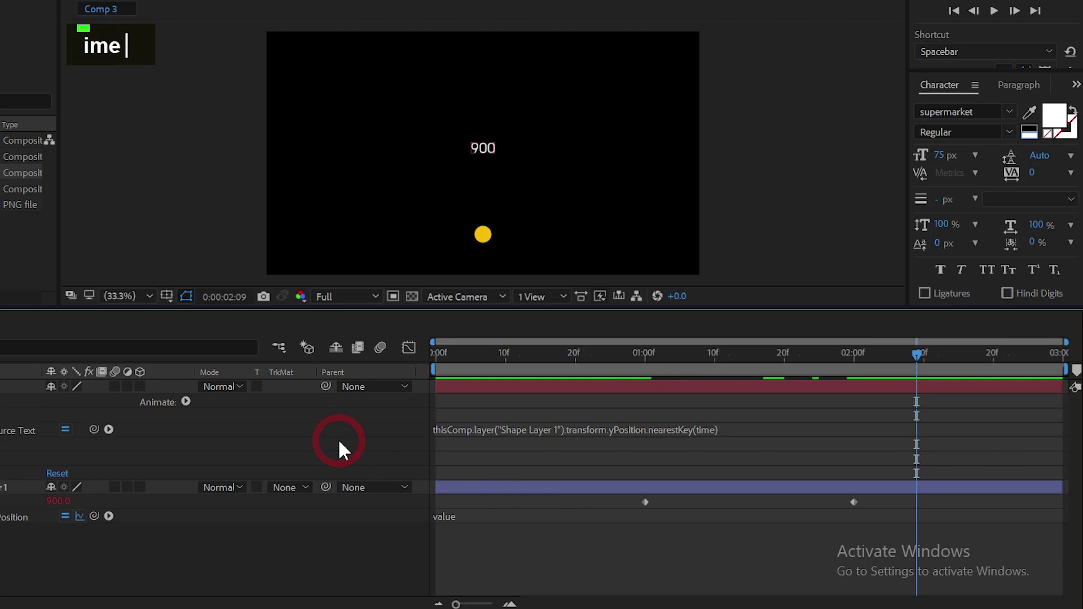
pyautogui.click(905, 491)
pyautogui.click(627, 435)
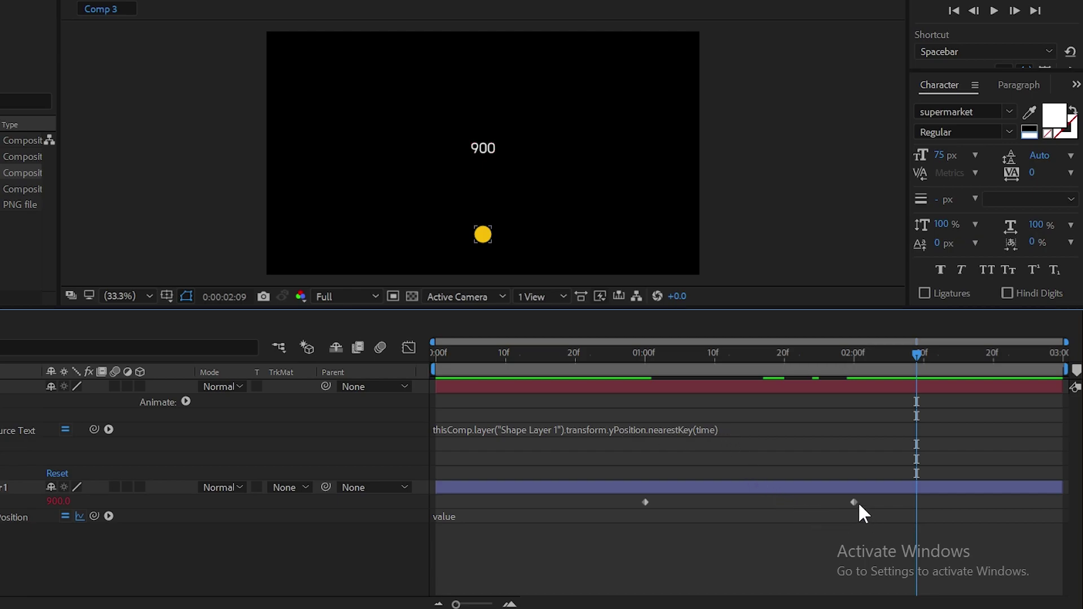
pyautogui.moveTo(856, 505)
# - Append .value after nearestKey(time) from the expression menu and commit
pyautogui.click(723, 431)
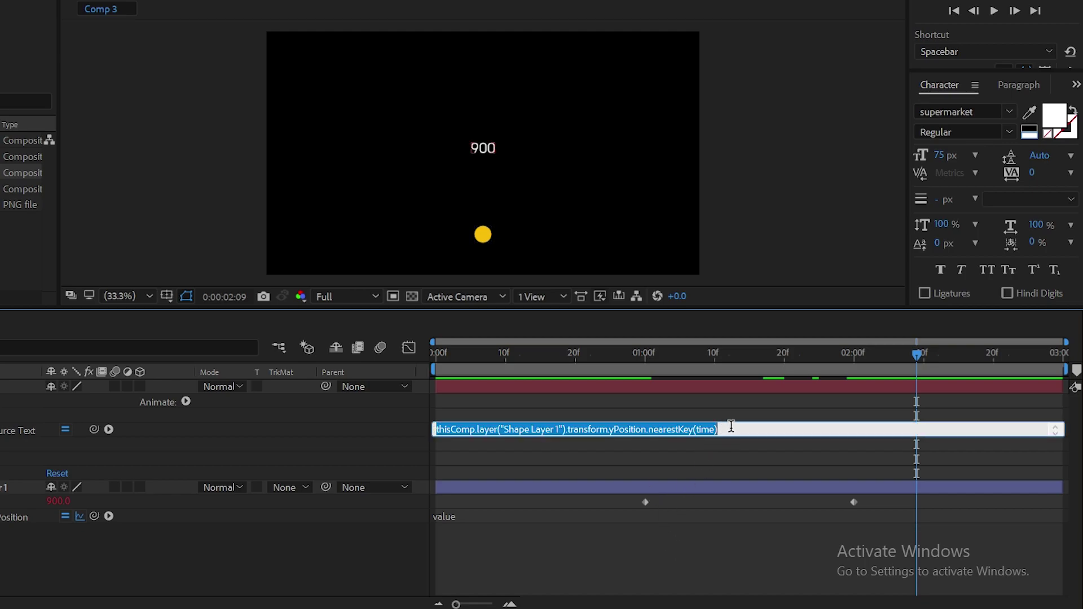
pyautogui.click(724, 428)
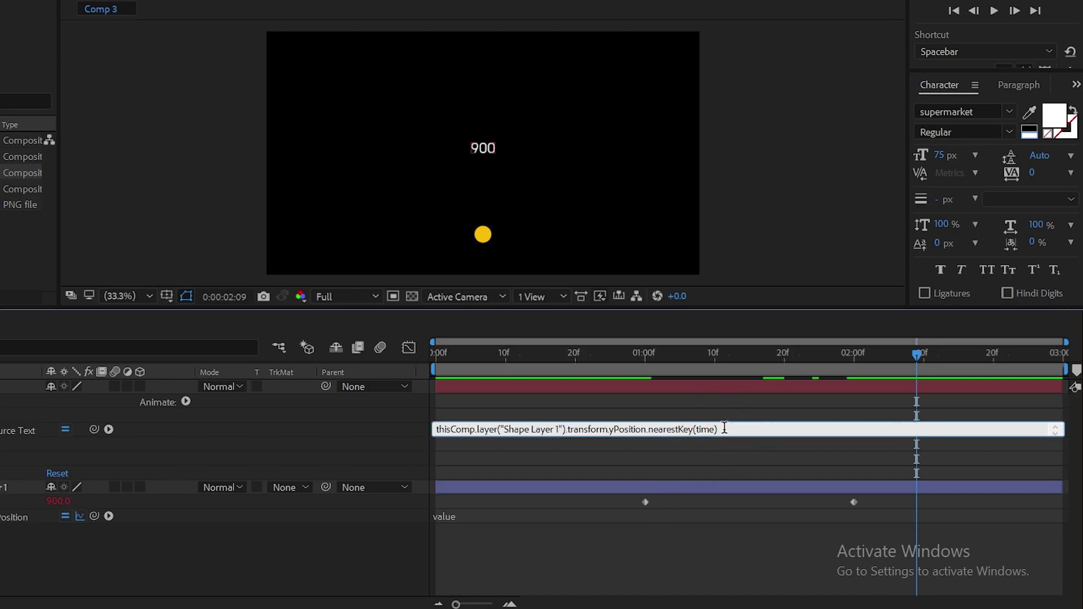
pyautogui.write('.')
pyautogui.click(108, 430)
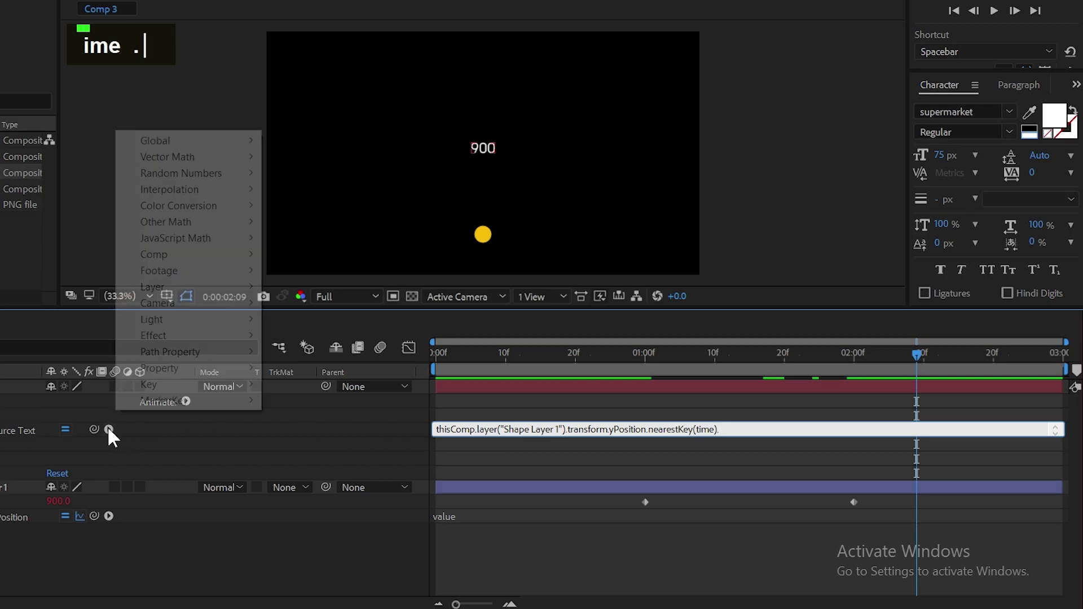
pyautogui.moveTo(202, 383)
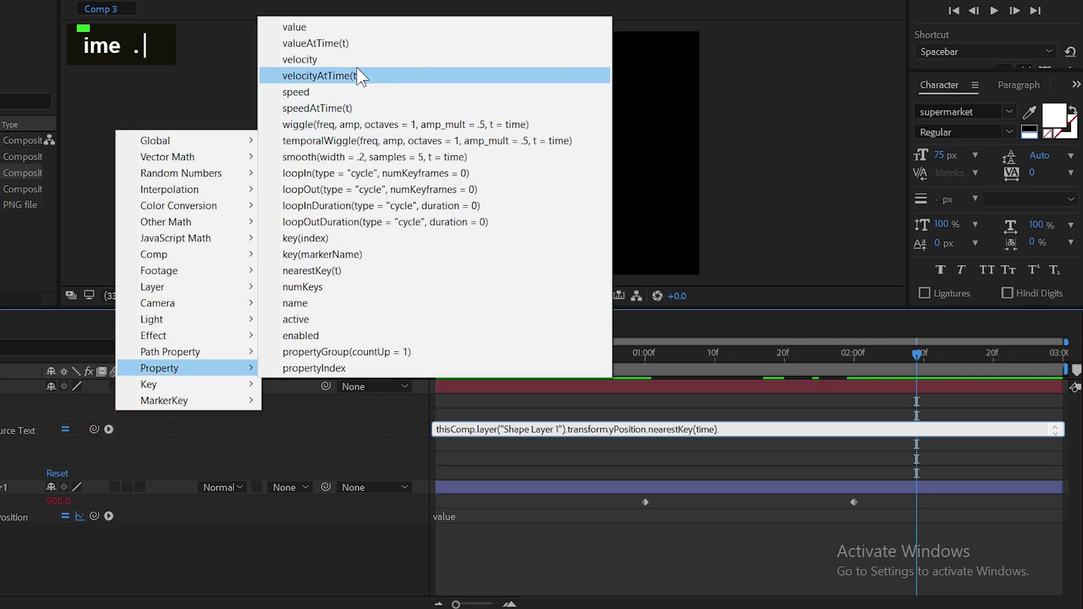
pyautogui.click(346, 27)
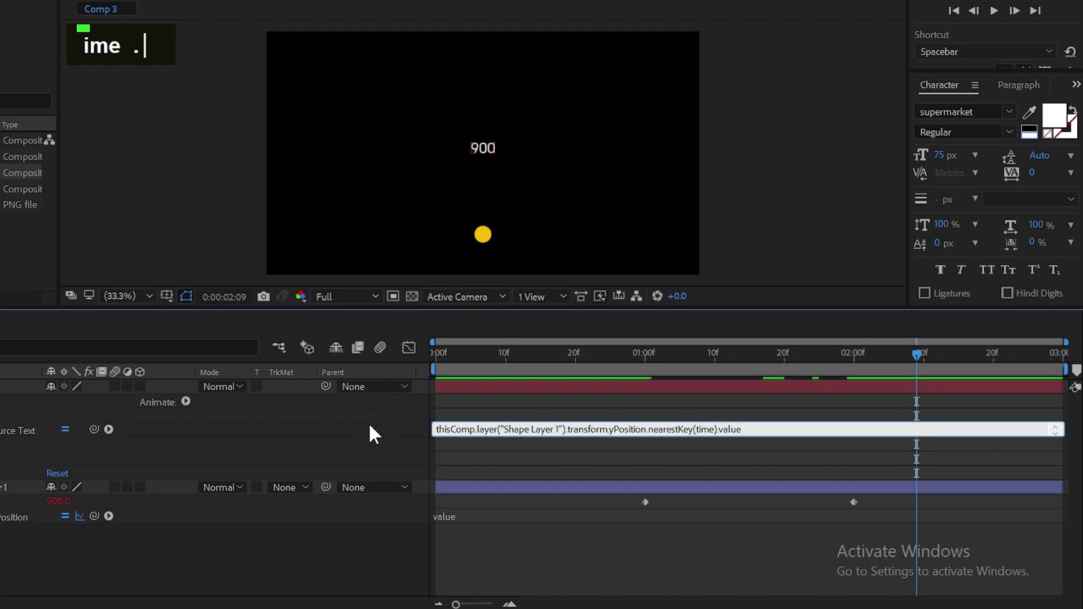
pyautogui.click(367, 440)
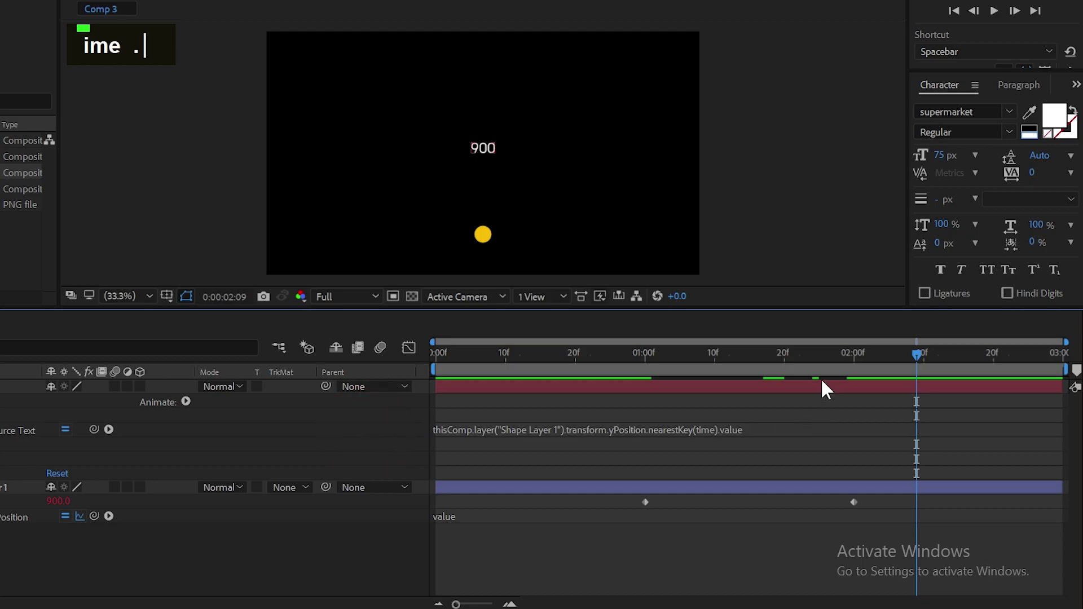
# - Scrub to see the readout snap from 100 at 1:13 to 900 at 2:03, then reopen the expression
pyautogui.moveTo(867, 350)
pyautogui.mouseDown()
pyautogui.moveTo(787, 374)
pyautogui.moveTo(826, 363)
pyautogui.moveTo(816, 367)
pyautogui.moveTo(835, 375)
pyautogui.moveTo(748, 382)
pyautogui.mouseUp()
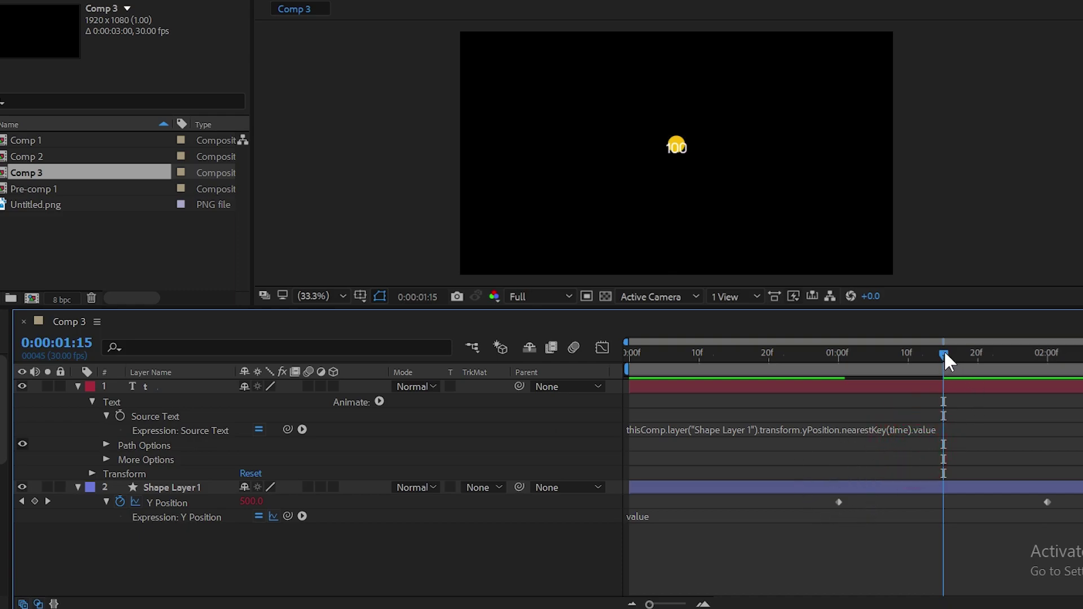
pyautogui.moveTo(947, 361); pyautogui.dragTo(931, 355)
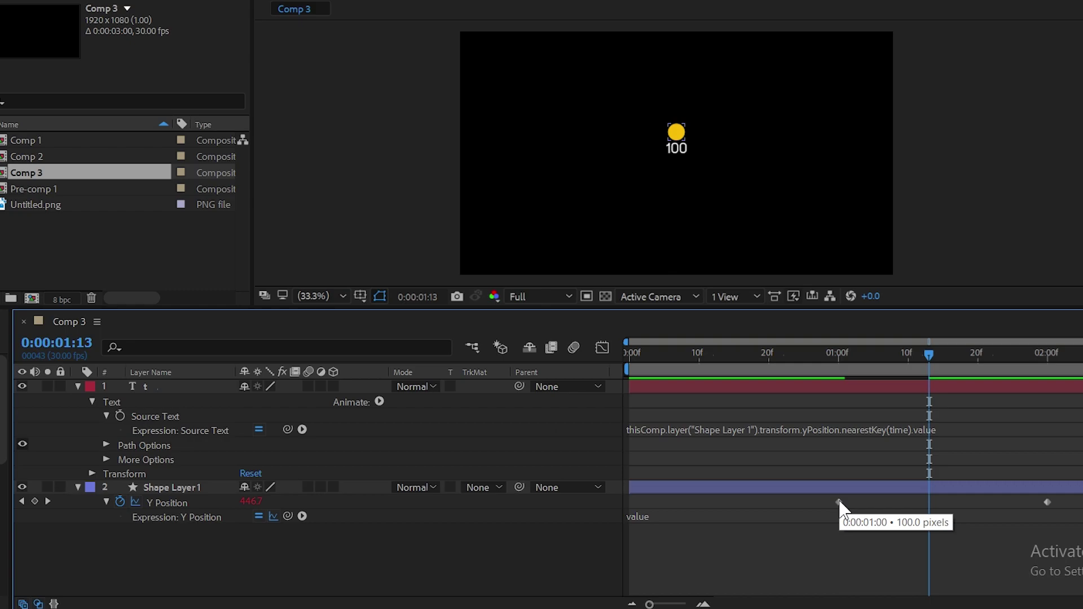
pyautogui.moveTo(928, 354); pyautogui.dragTo(1068, 428)
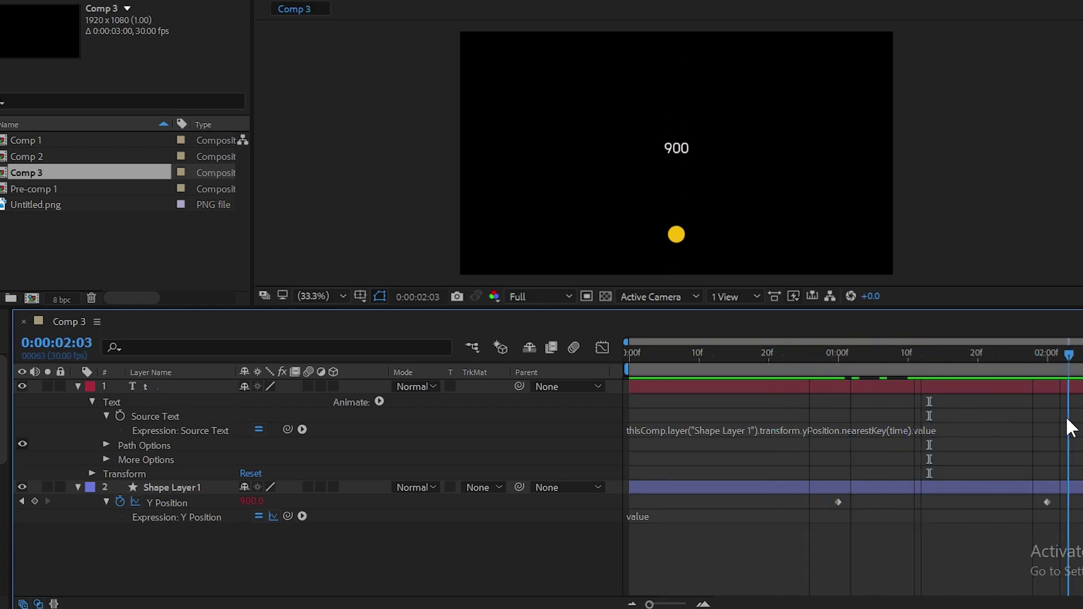
pyautogui.click(1028, 453)
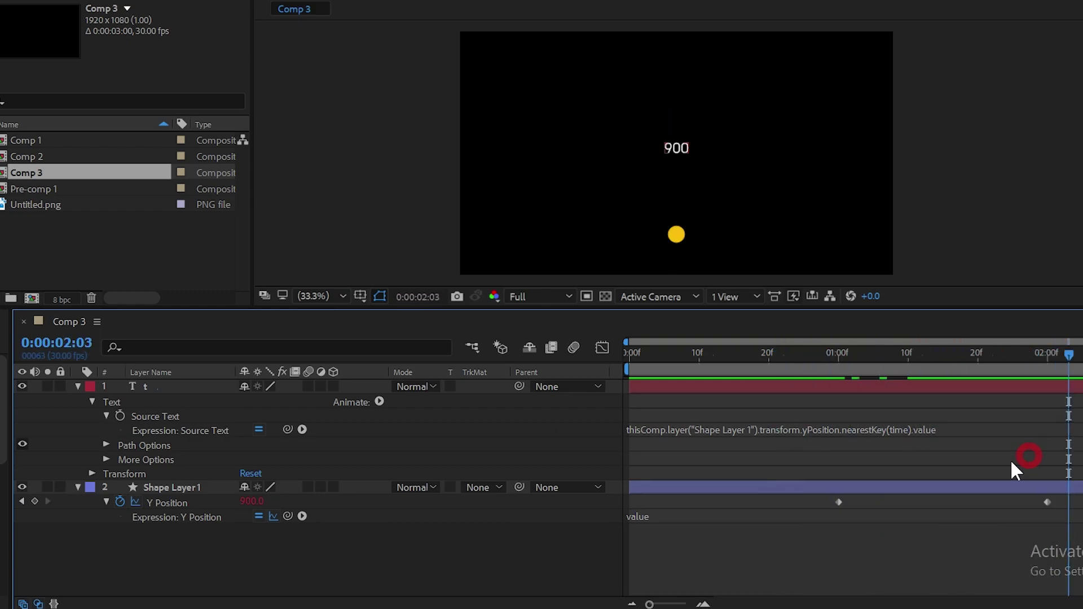
pyautogui.click(949, 432)
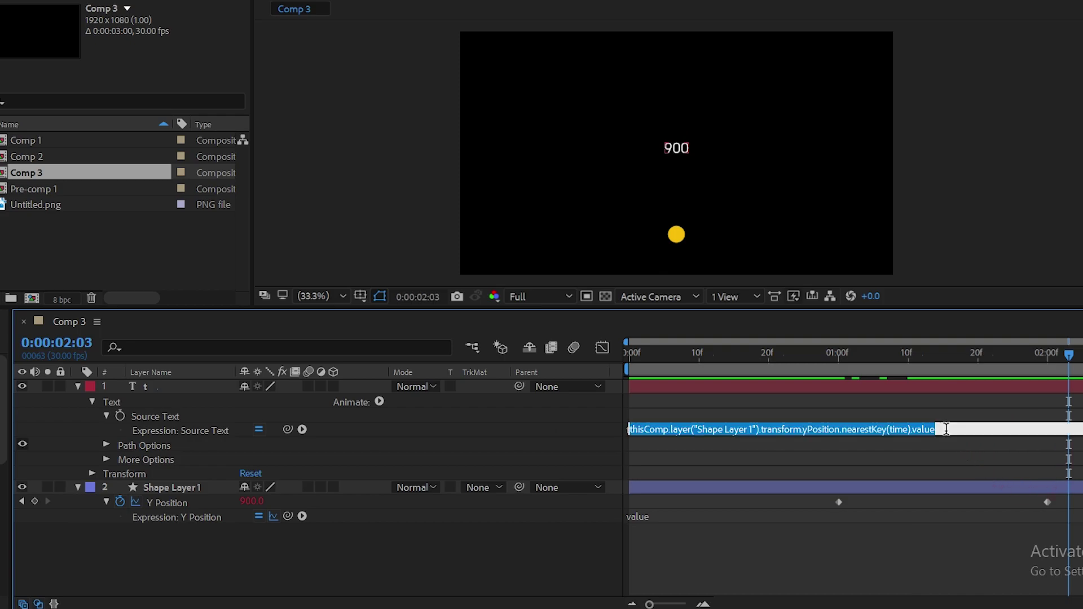
# - Change value to index in the expression and scrub to watch the keyframe number change
pyautogui.doubleClick(914, 430)
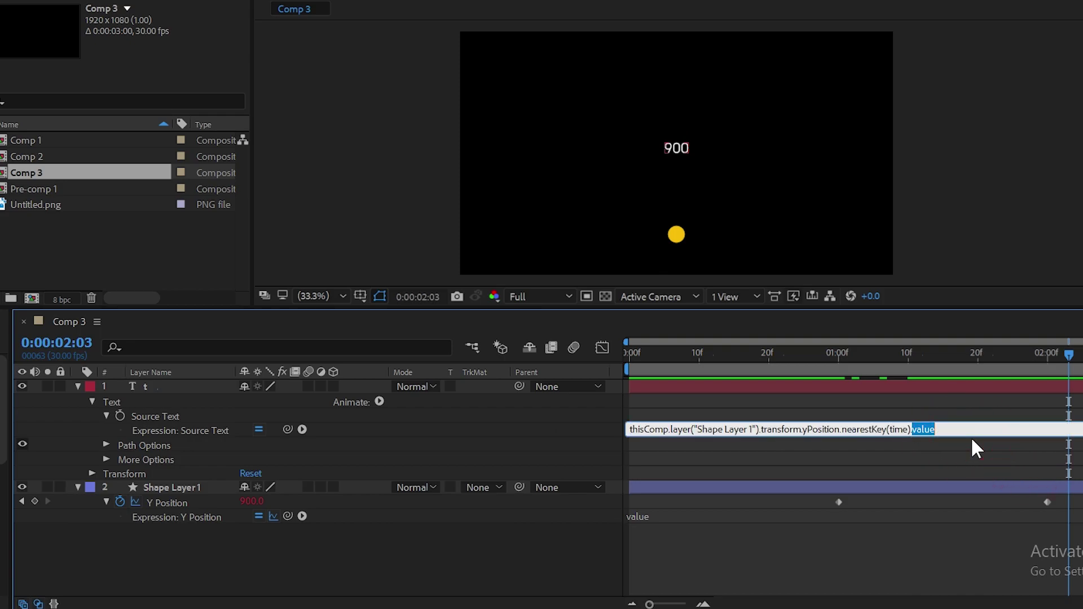
pyautogui.write('inde')
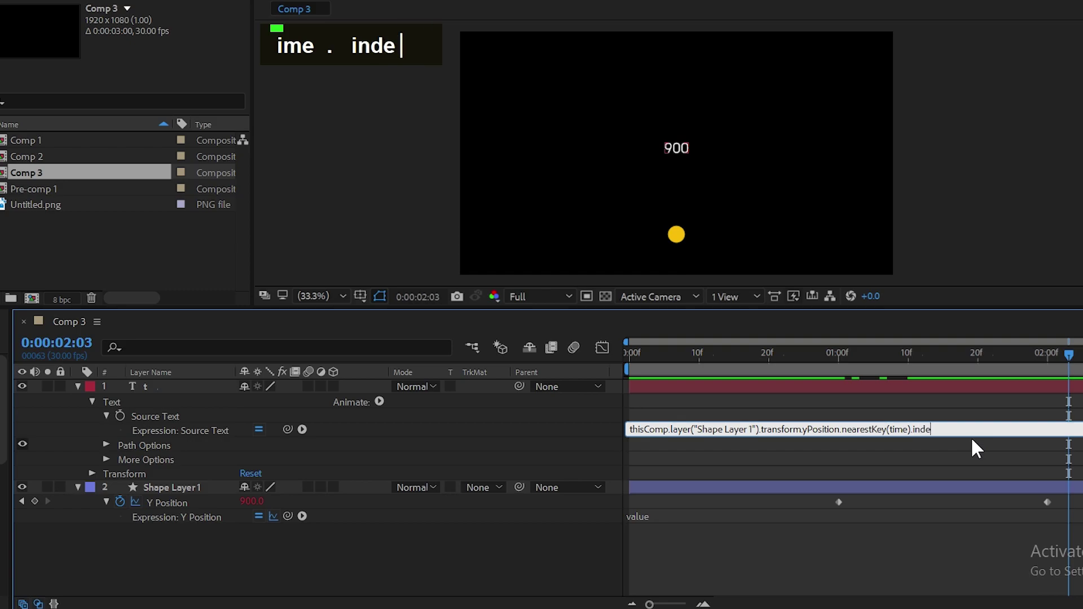
pyautogui.write('x')
pyautogui.click(538, 437)
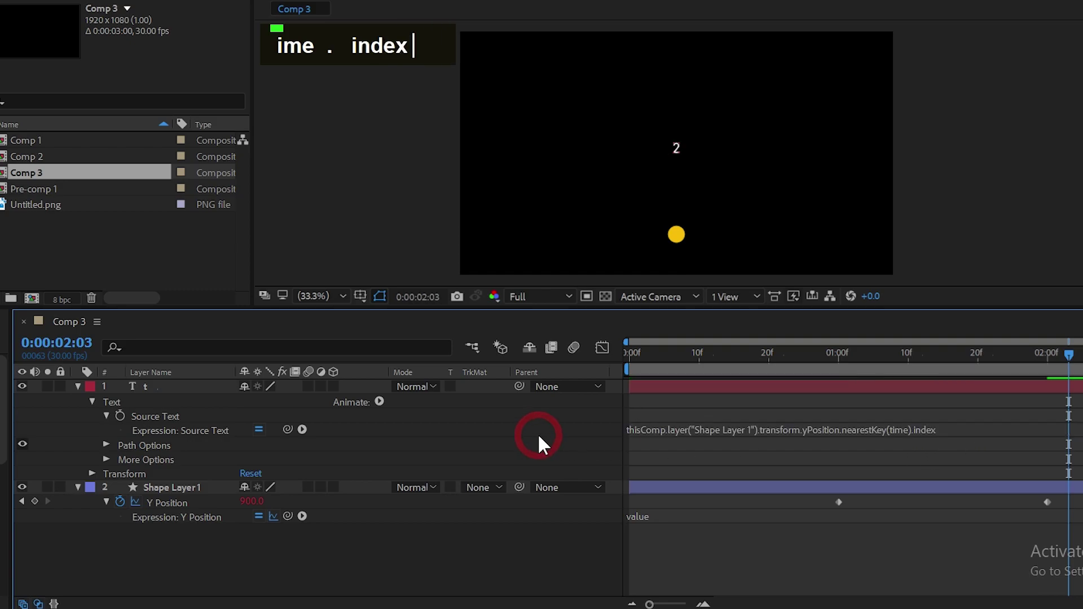
pyautogui.click(1019, 488)
pyautogui.moveTo(948, 357); pyautogui.dragTo(923, 359)
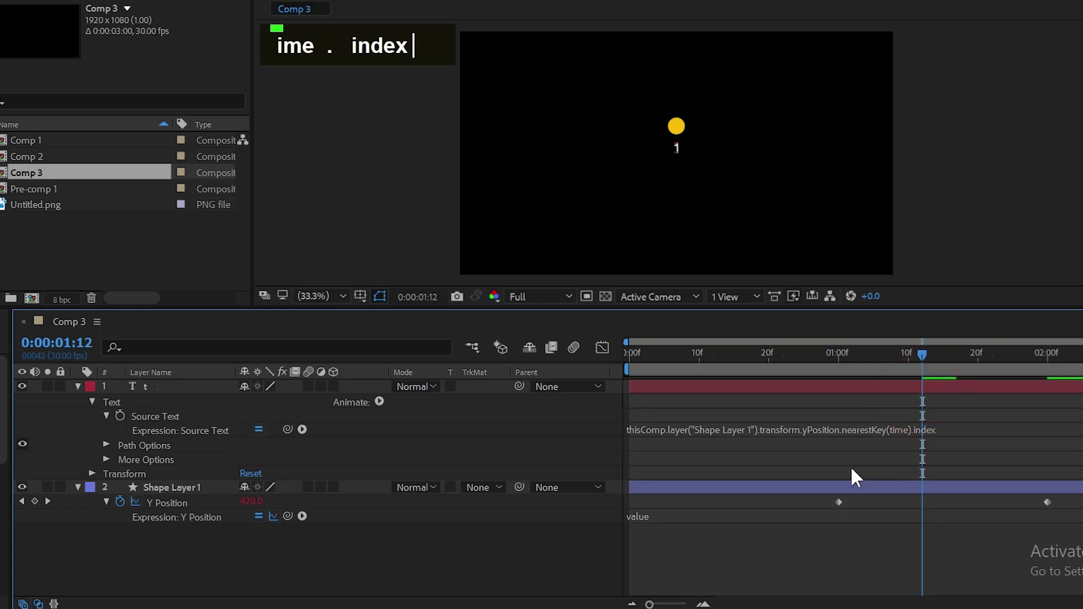
pyautogui.moveTo(924, 354); pyautogui.dragTo(996, 385)
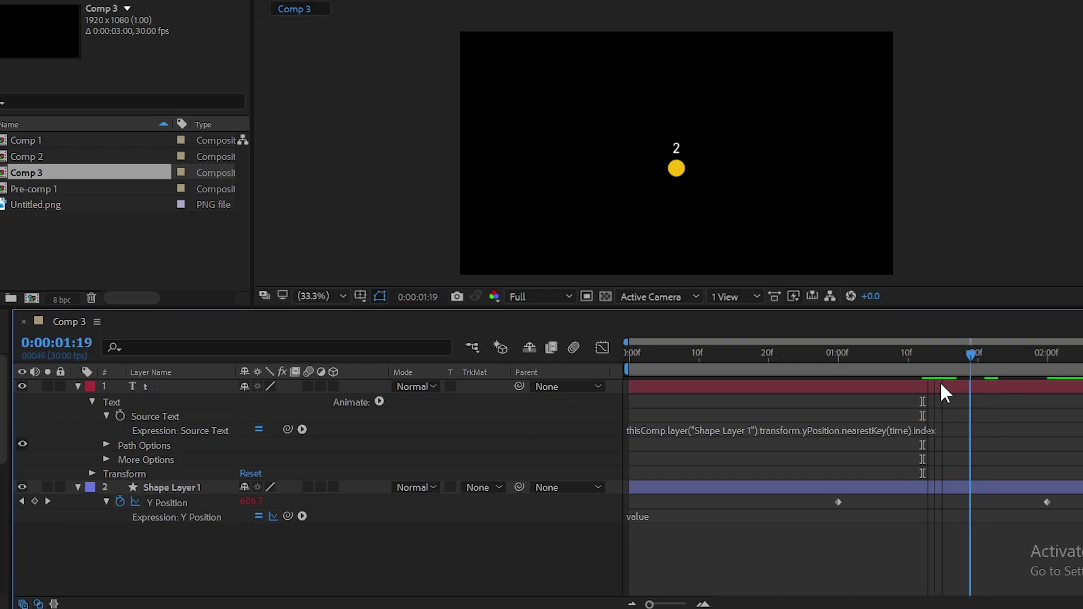
pyautogui.moveTo(996, 386); pyautogui.dragTo(928, 383)
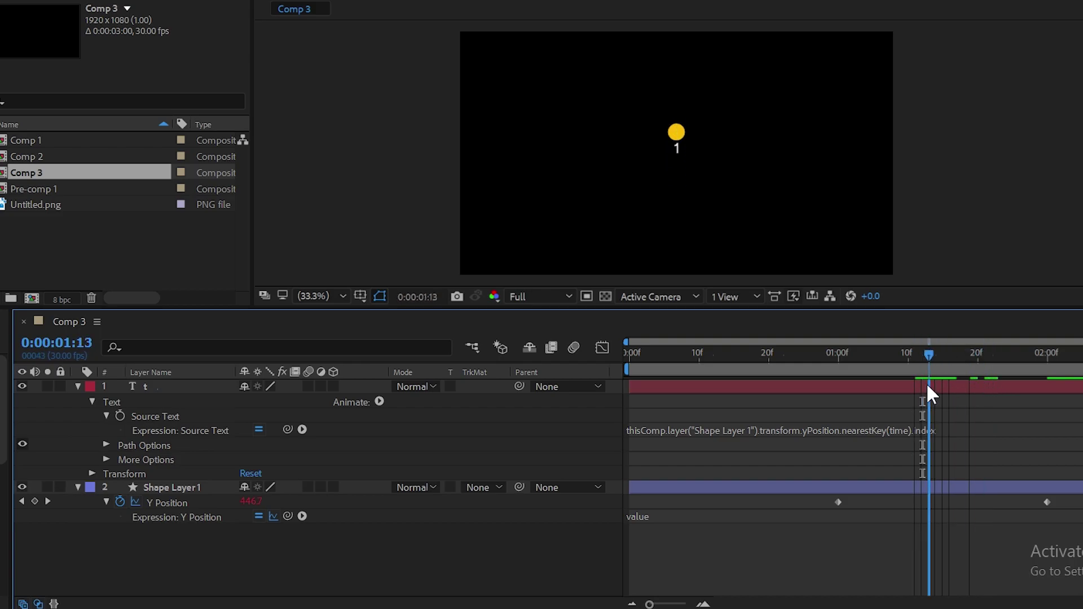
# - Move the number readout left of the ball and scrub until it shows 2
pyautogui.click(789, 385)
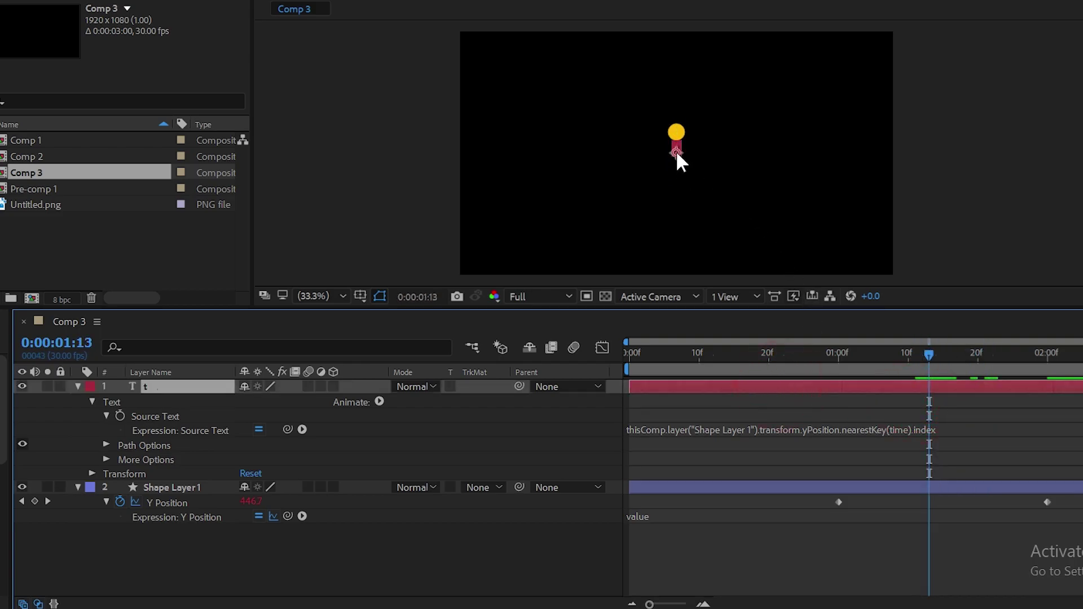
pyautogui.moveTo(676, 151); pyautogui.dragTo(572, 151)
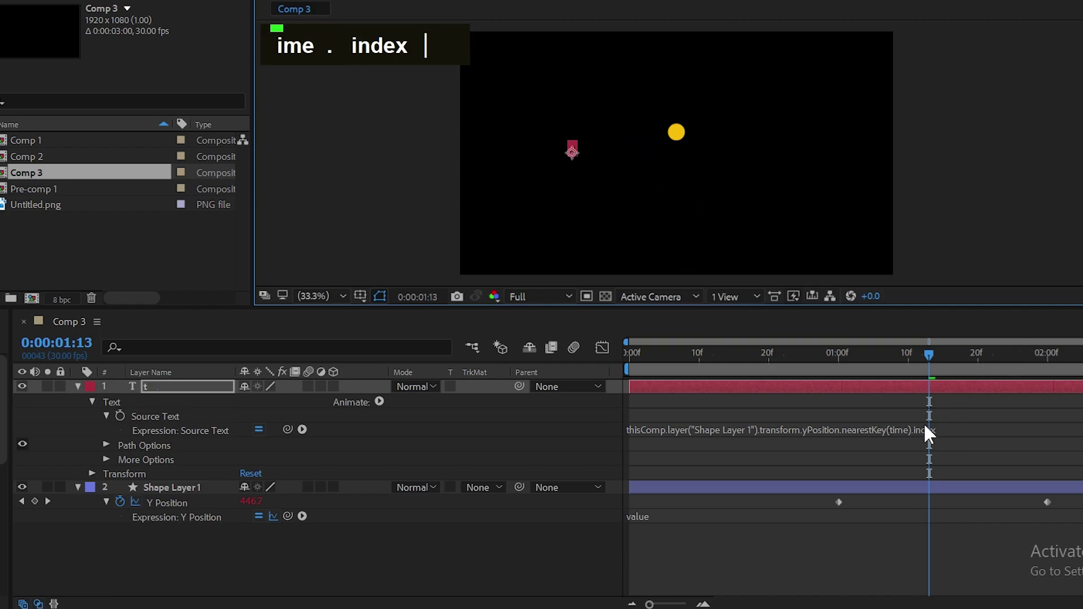
pyautogui.click(491, 537)
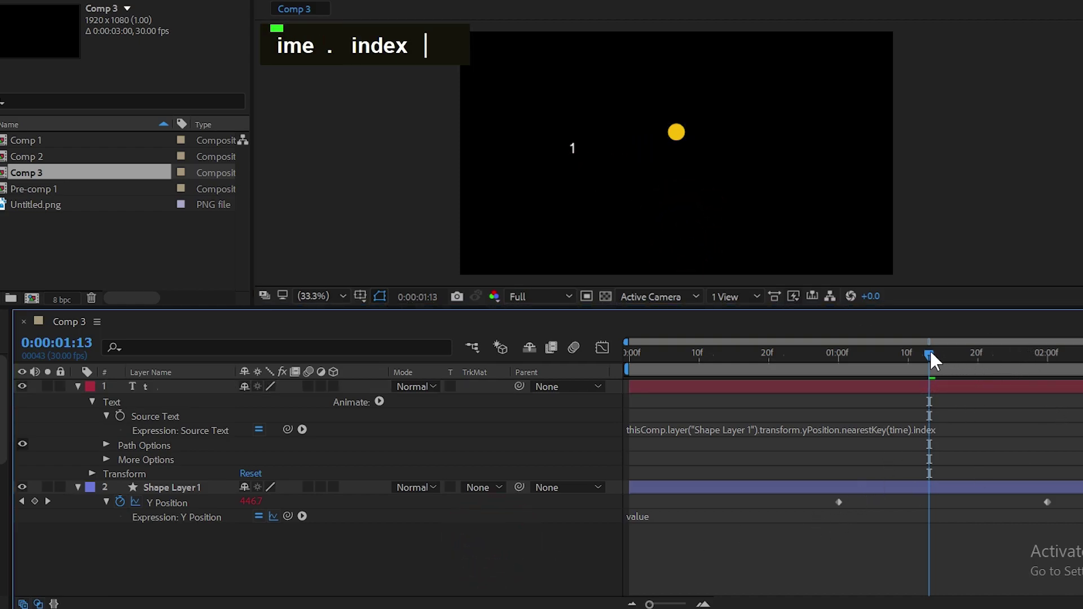
pyautogui.moveTo(931, 360); pyautogui.dragTo(974, 357)
# - Replace index with time in the expression, then test by shifting the second keyframe later
pyautogui.click(945, 429)
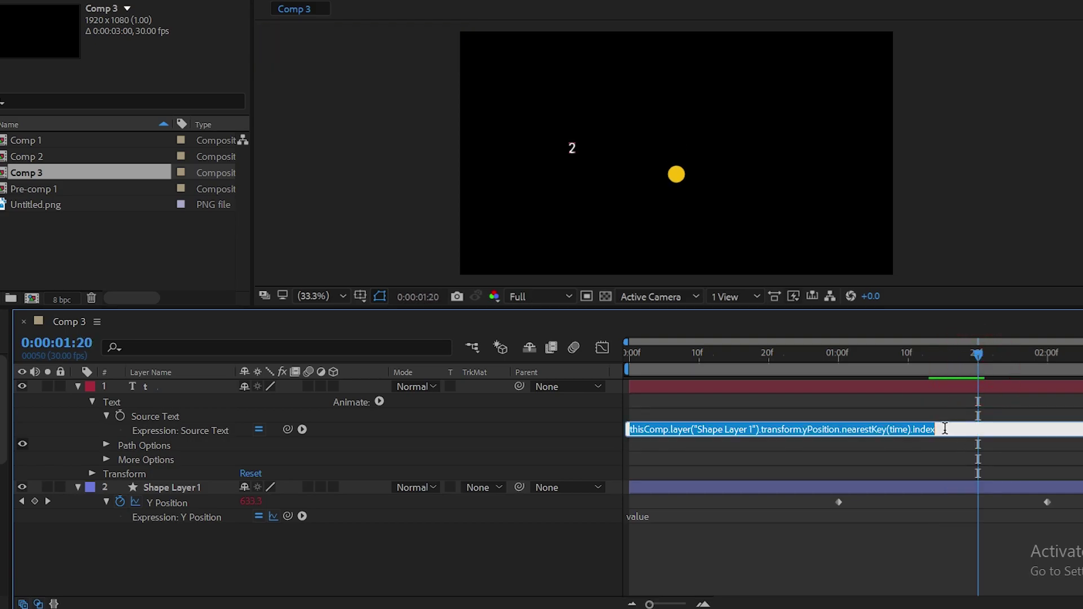
pyautogui.click(944, 429)
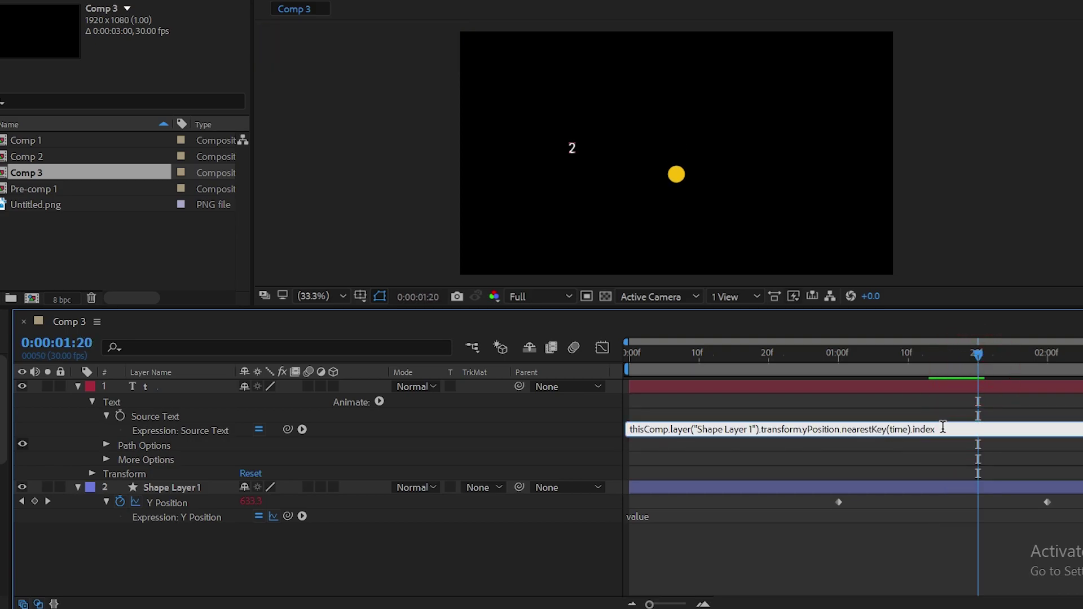
pyautogui.press('BackSpace')
pyautogui.press('BackSpace')
pyautogui.press('BackSpace')
pyautogui.press('BackSpace')
pyautogui.press('BackSpace')
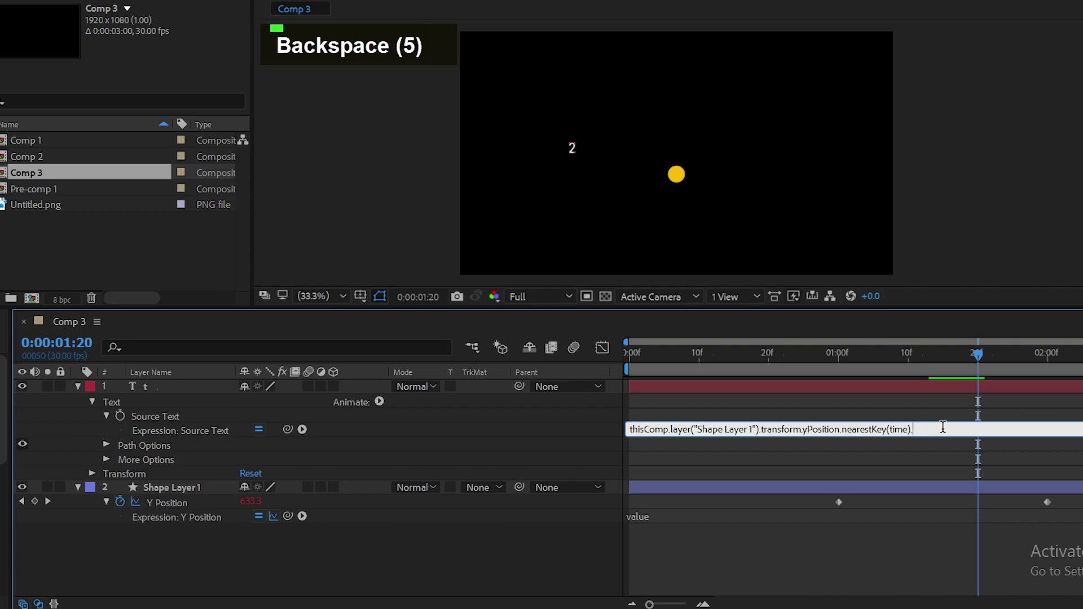
pyautogui.write('tim')
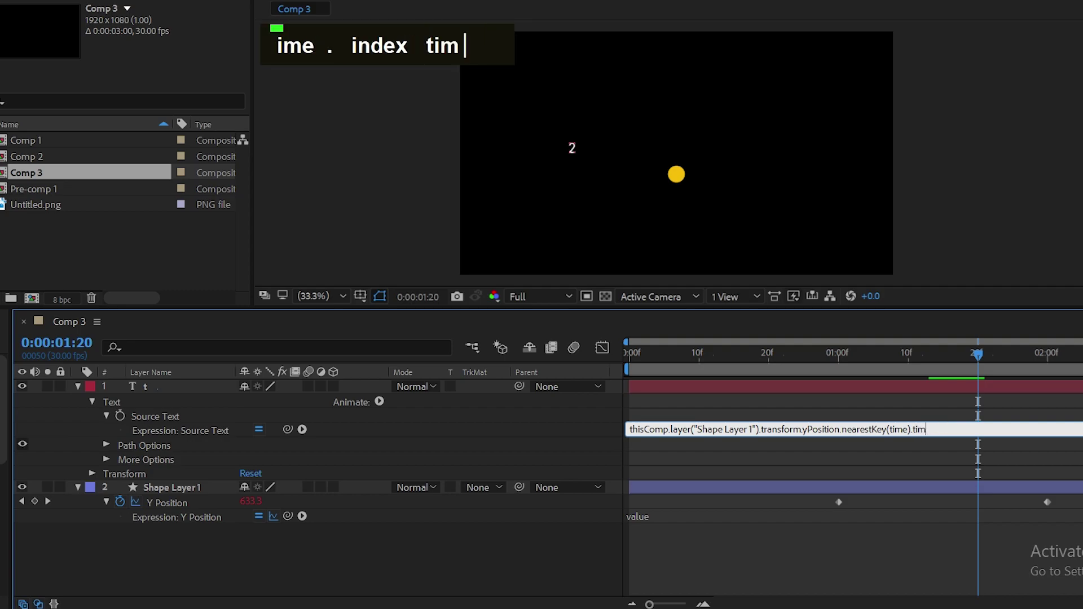
pyautogui.write('e')
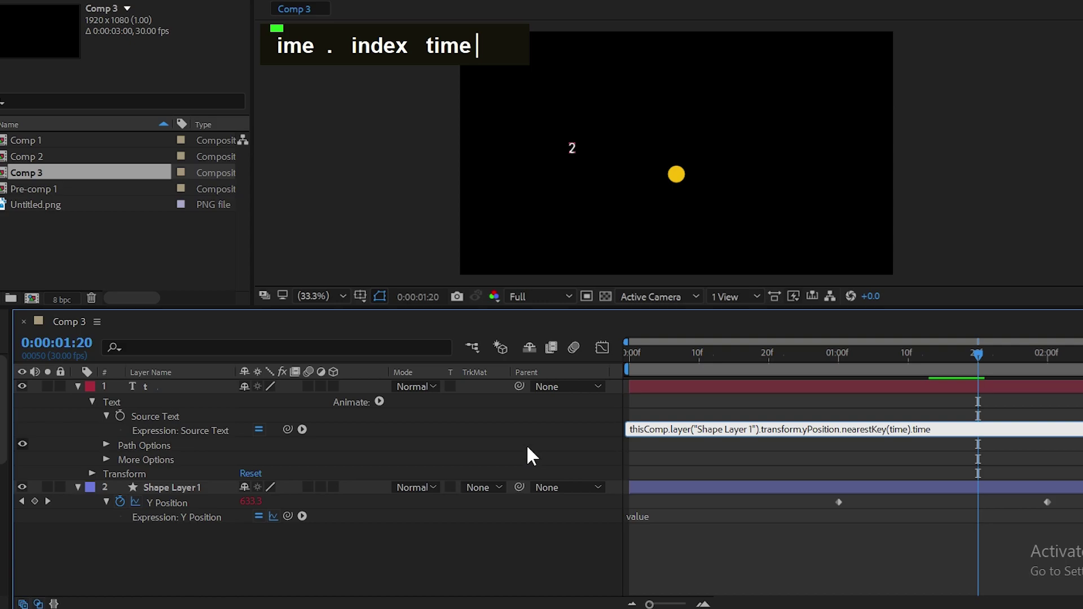
pyautogui.click(528, 449)
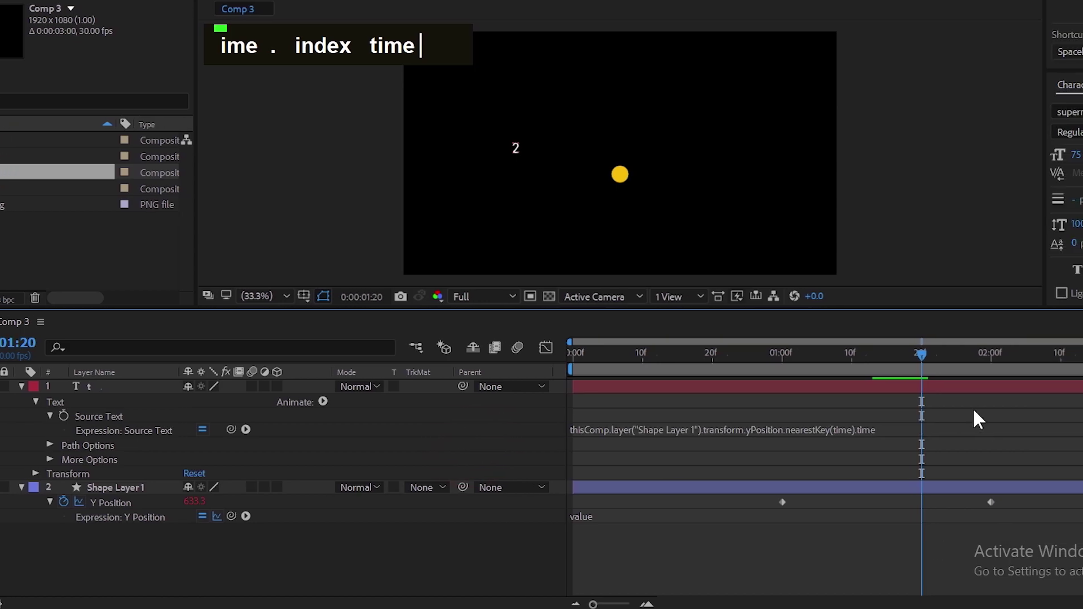
pyautogui.moveTo(854, 354); pyautogui.dragTo(882, 359)
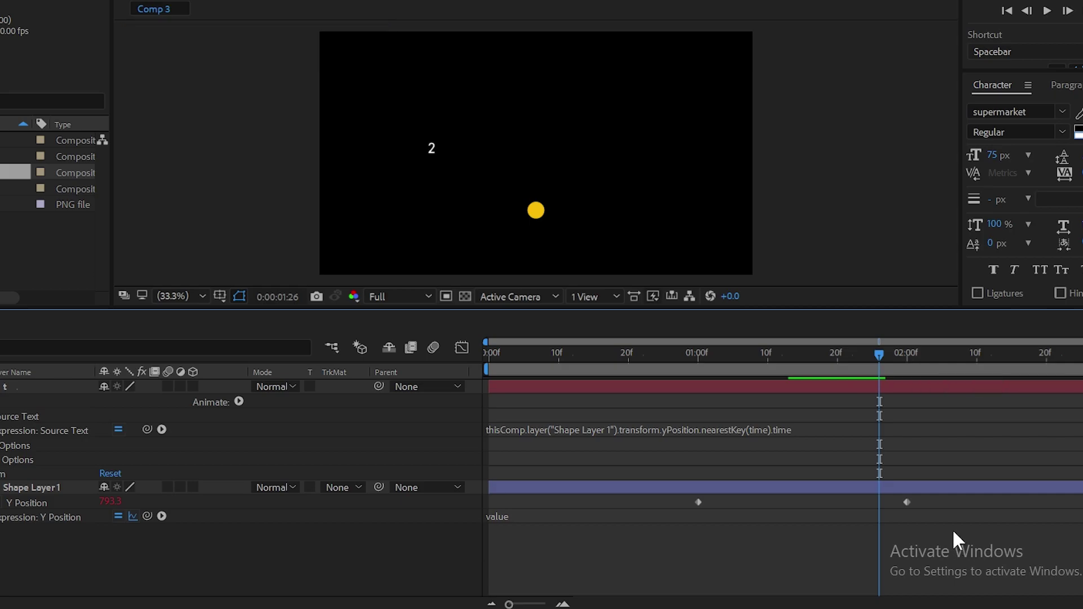
pyautogui.moveTo(908, 502); pyautogui.dragTo(951, 512)
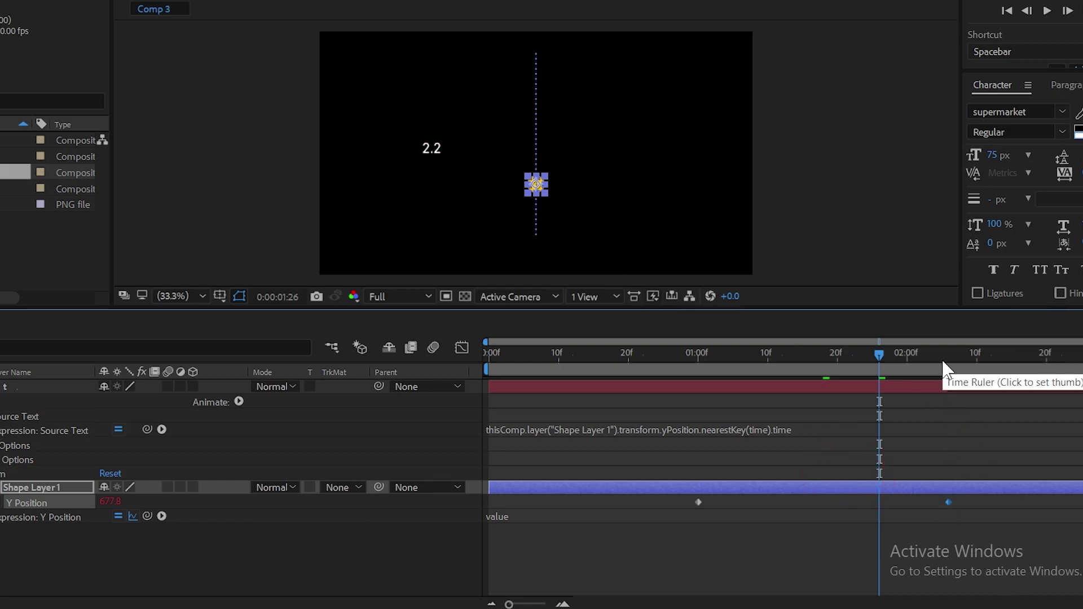
# - Test and undo a shift of the first Y Position keyframe, then enlarge the expression box
pyautogui.hotkey('ctrl', 'z')
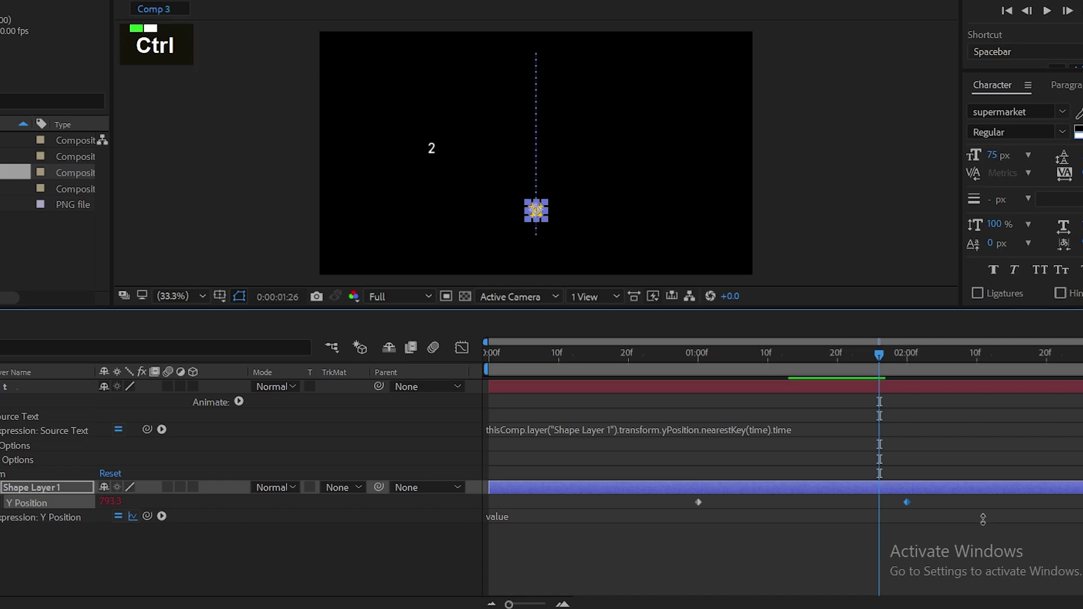
pyautogui.moveTo(816, 356); pyautogui.dragTo(766, 366)
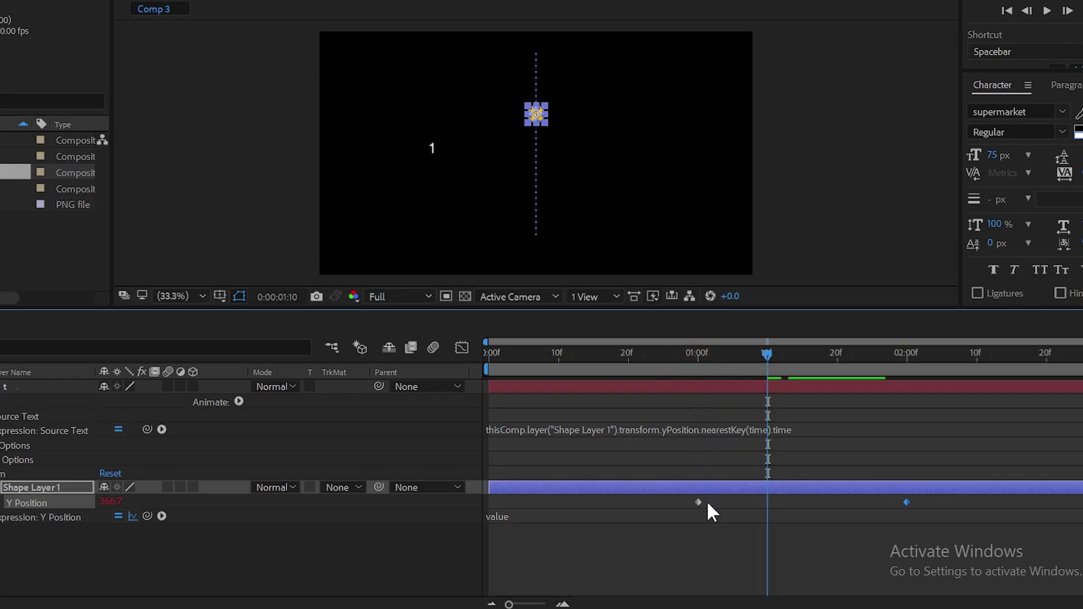
pyautogui.moveTo(699, 501); pyautogui.dragTo(741, 508)
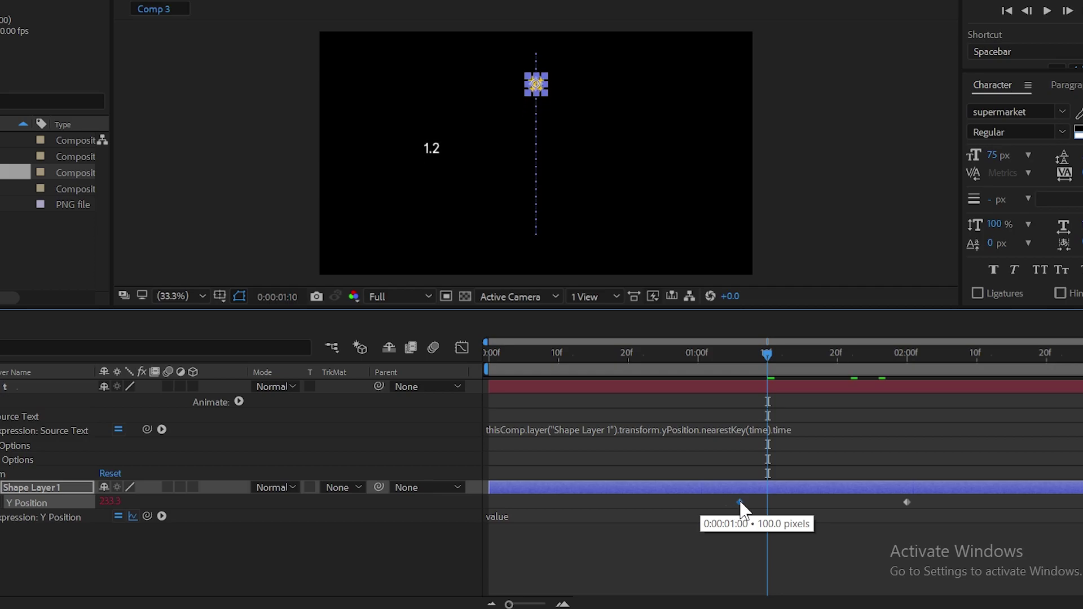
pyautogui.click(737, 602)
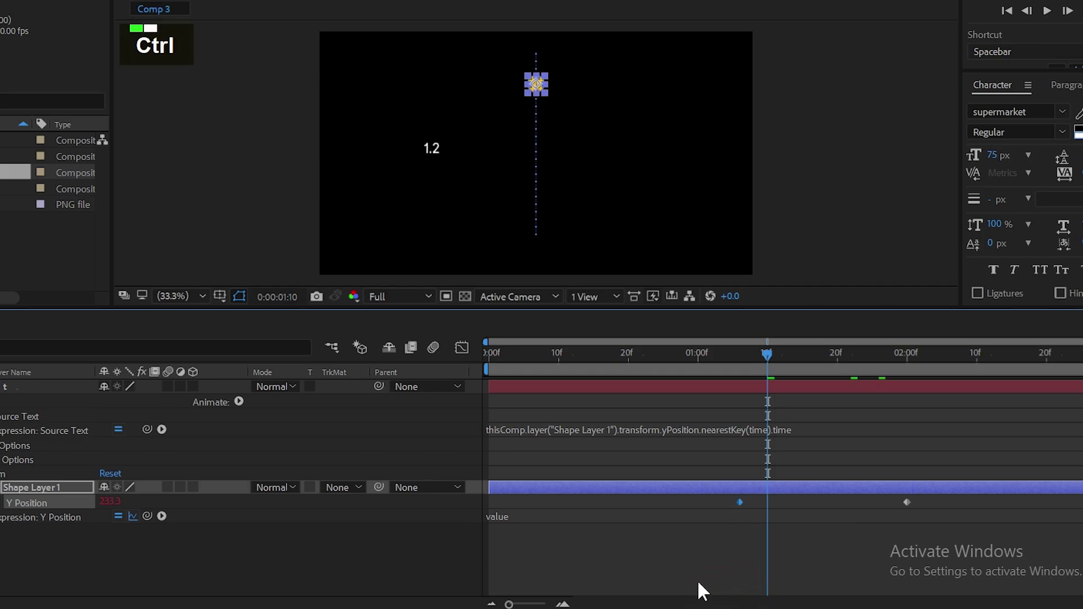
pyautogui.hotkey('ctrl', 'z')
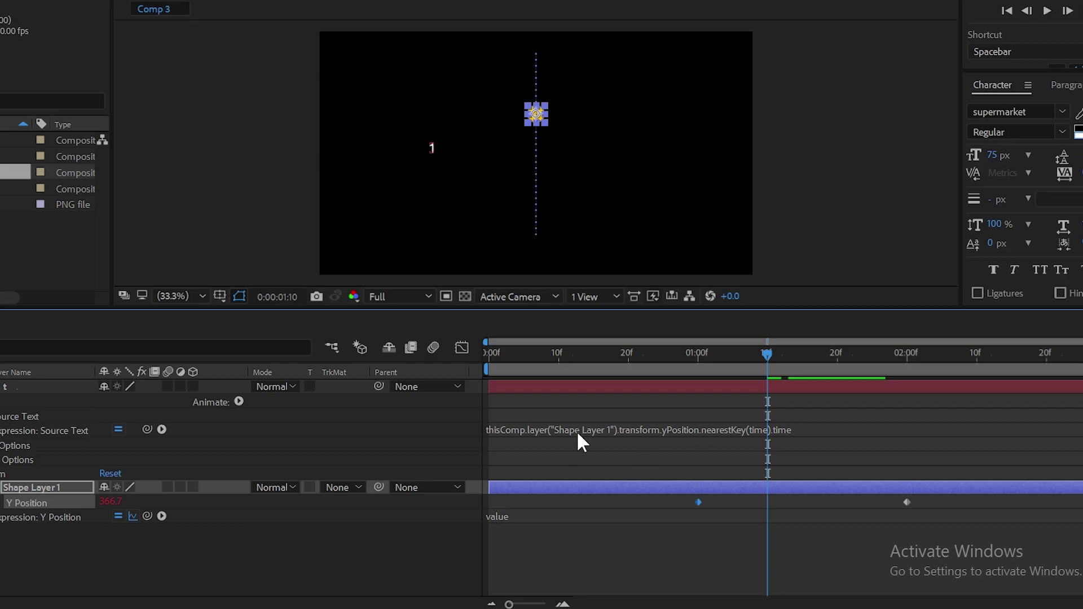
pyautogui.moveTo(577, 435); pyautogui.dragTo(579, 463)
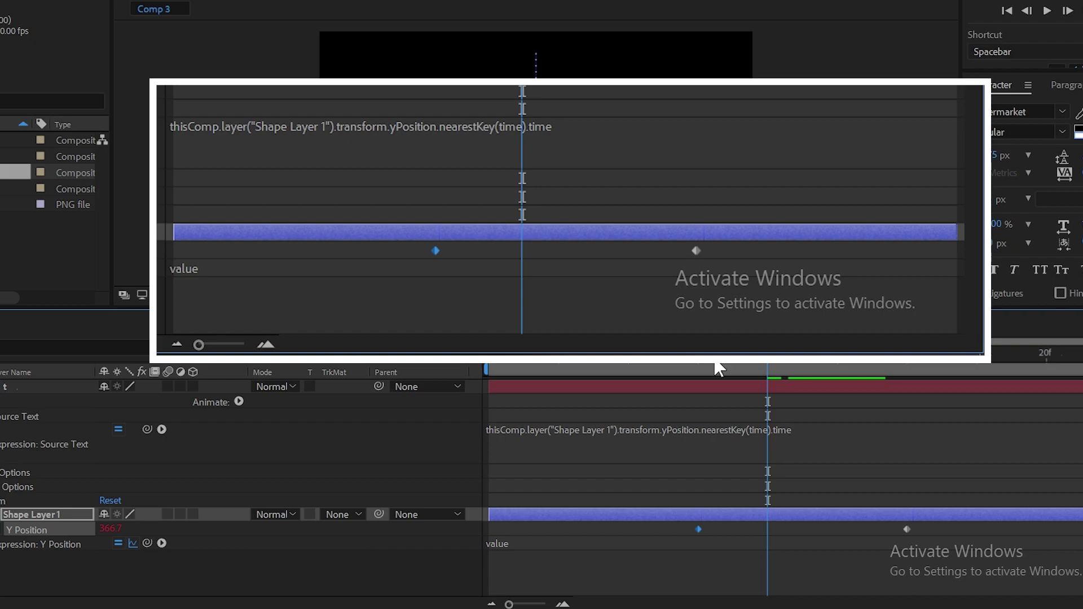
# - Prefix the expression with the label "nearestKey(time).time : " so the readout shows nearestKey(time).time : 2
pyautogui.moveTo(718, 363); pyautogui.dragTo(872, 372)
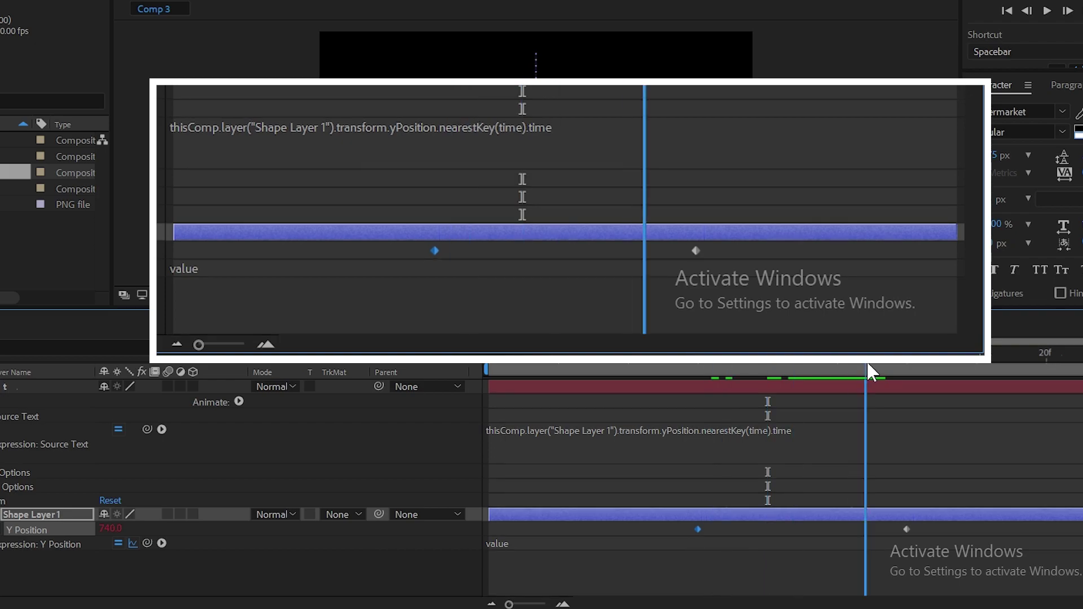
pyautogui.click(704, 431)
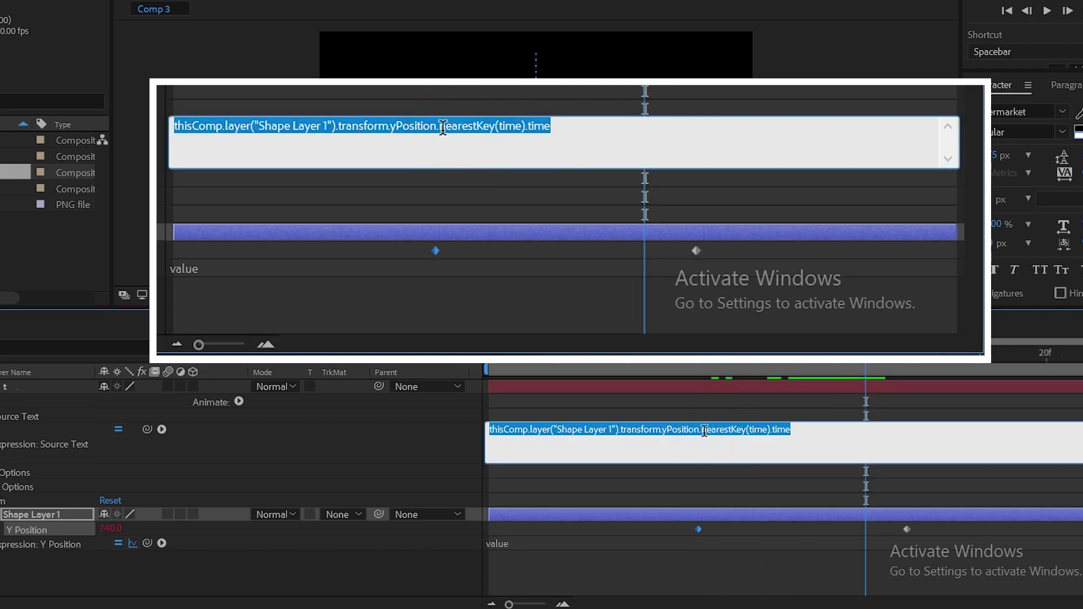
pyautogui.click(704, 431)
pyautogui.hotkey('shift', 'Right')
pyautogui.hotkey('shift', 'Right')
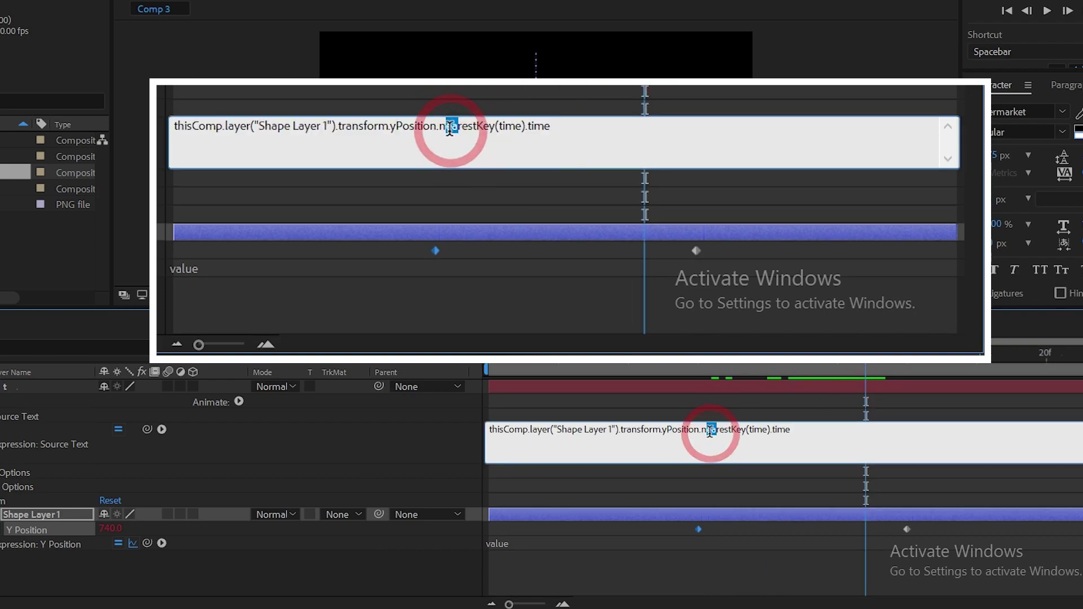
pyautogui.moveTo(702, 430); pyautogui.dragTo(812, 431)
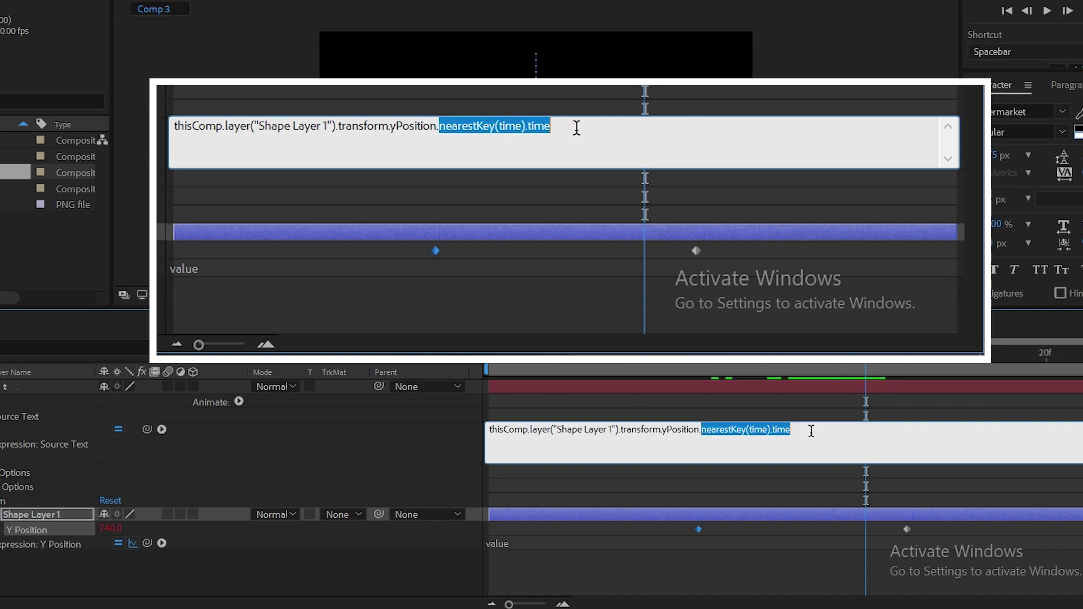
pyautogui.hotkey('ctrl', 'c')
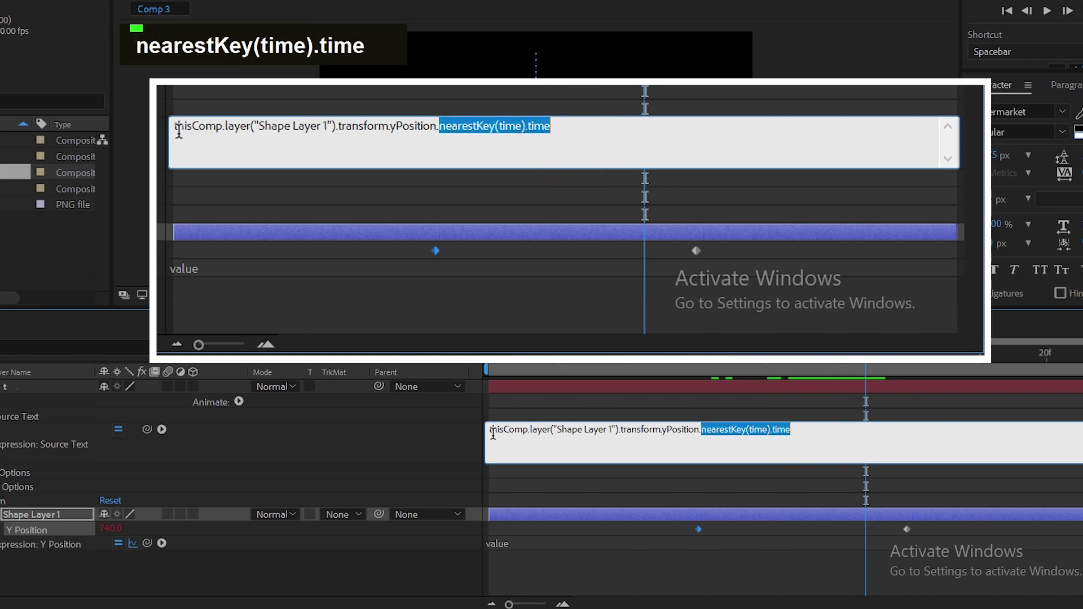
pyautogui.click(492, 432)
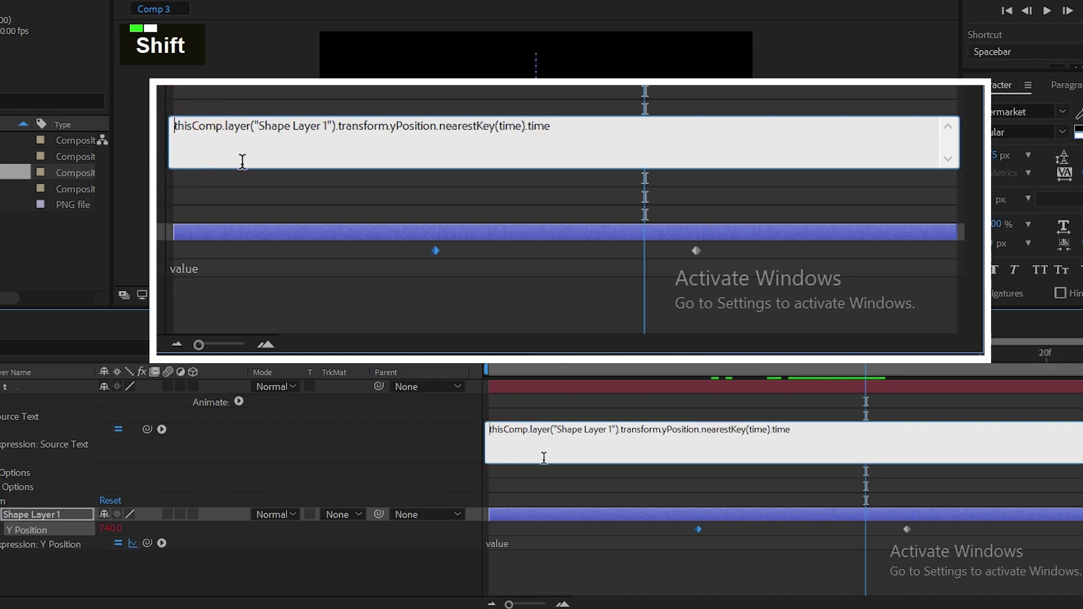
pyautogui.write('"')
pyautogui.hotkey('ctrl', 'v')
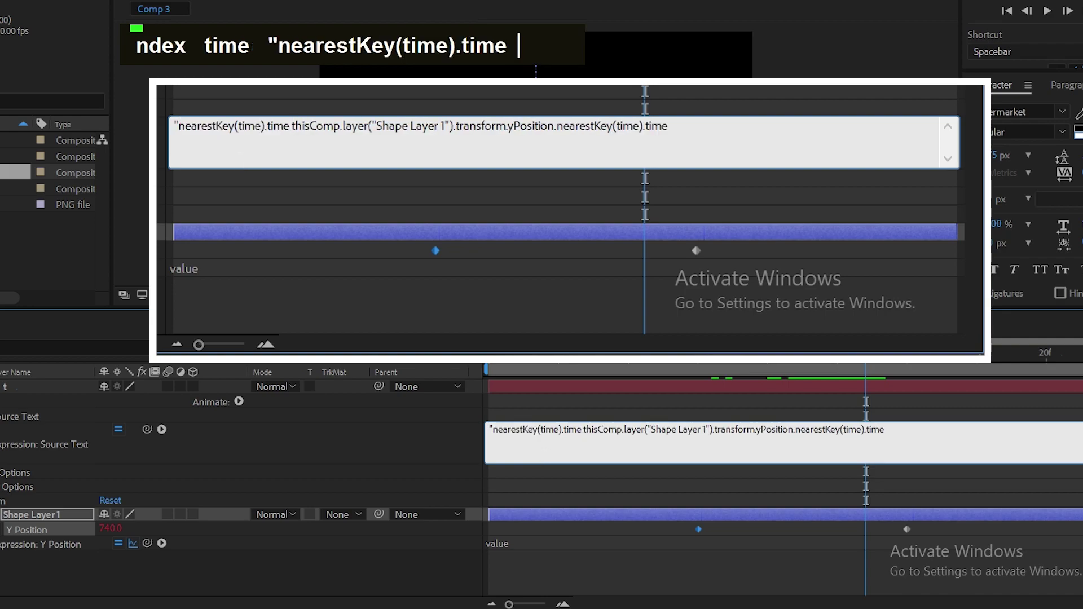
pyautogui.write(':')
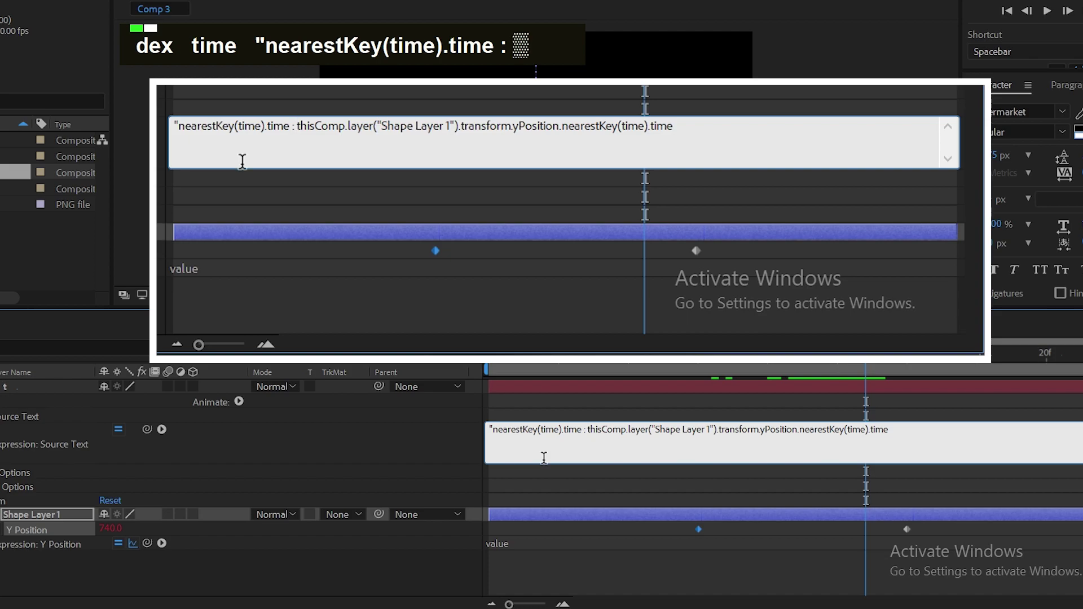
pyautogui.write(' "')
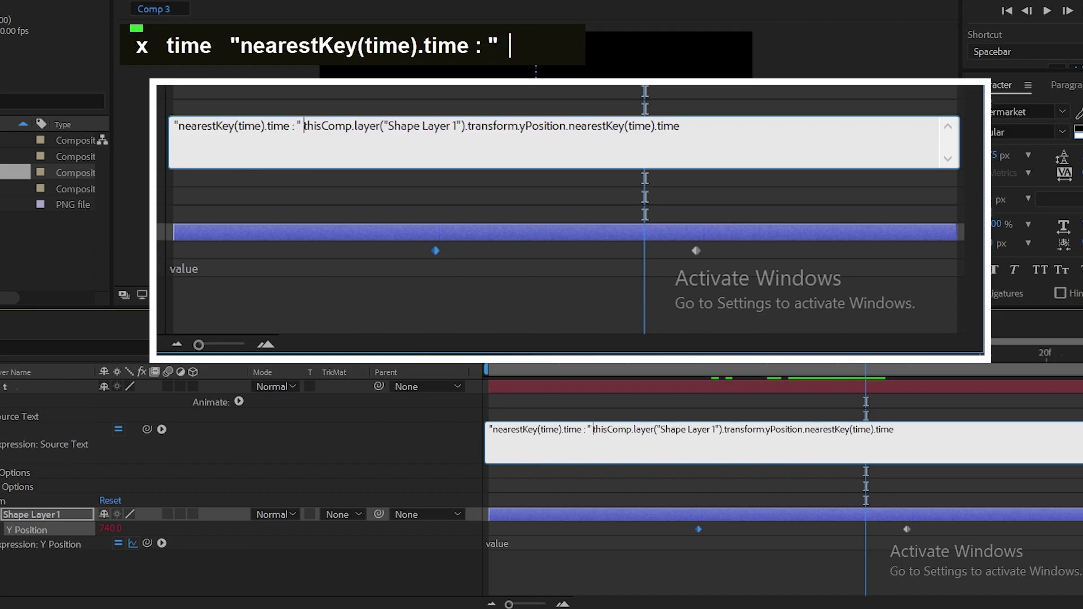
pyautogui.write(' +')
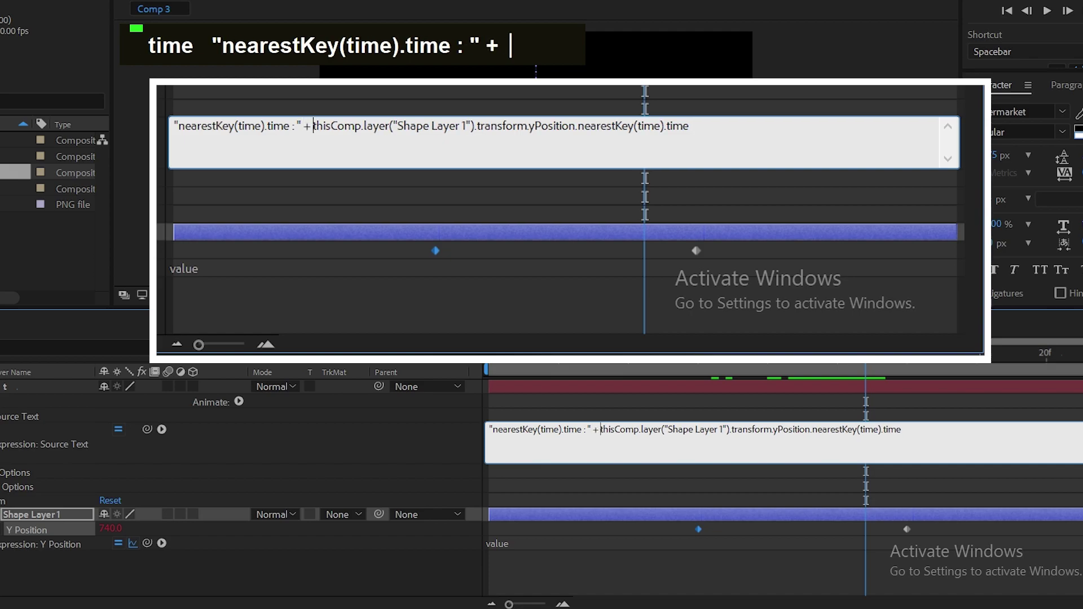
pyautogui.click(422, 438)
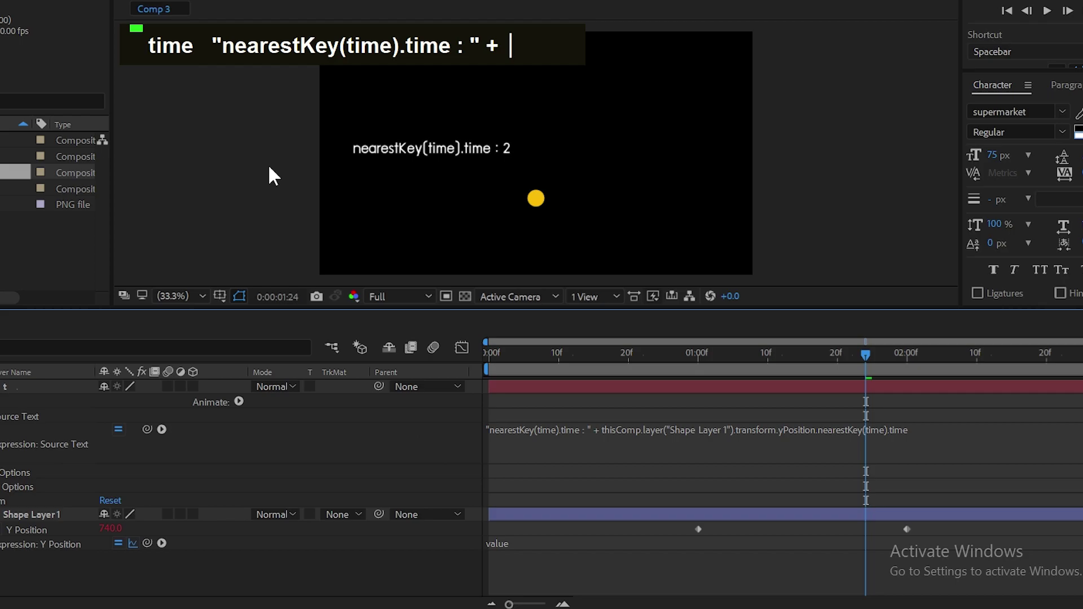
# - Open the expression with [ and add a comma and new line at its end
pyautogui.click(643, 450)
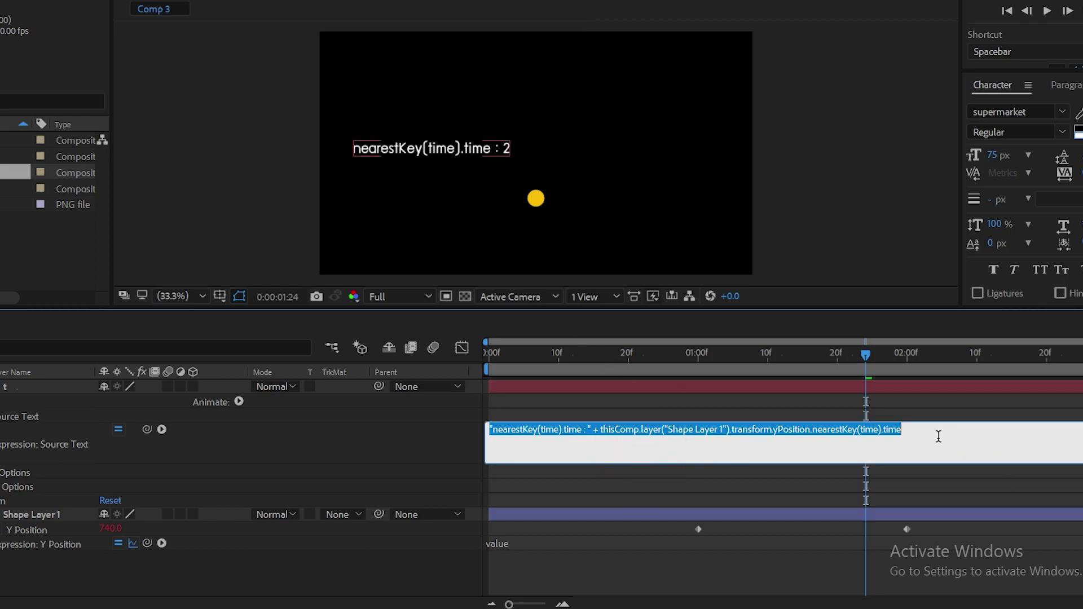
pyautogui.click(905, 429)
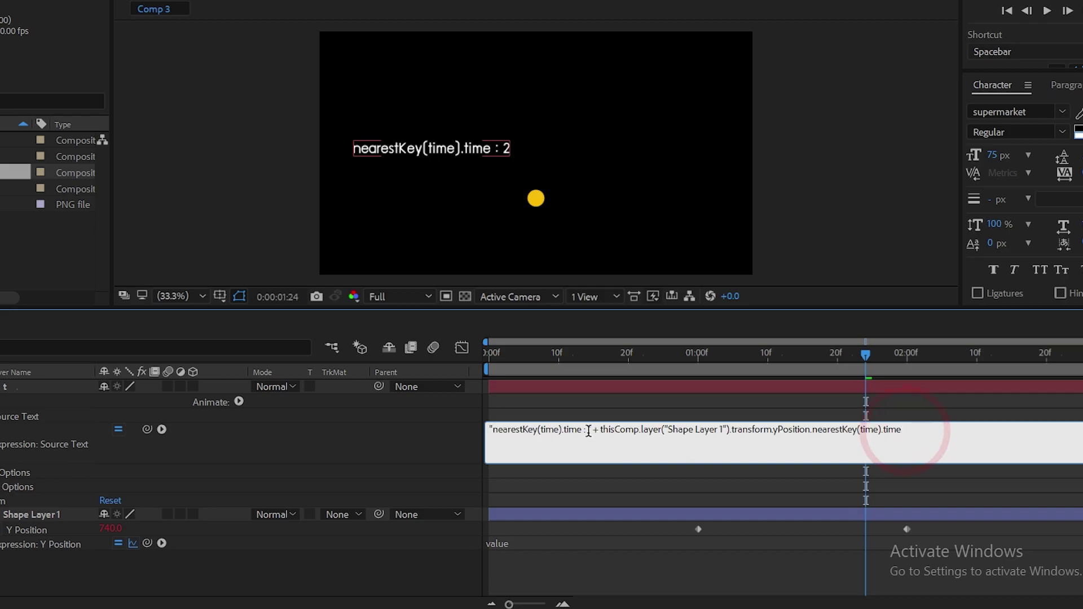
pyautogui.click(489, 430)
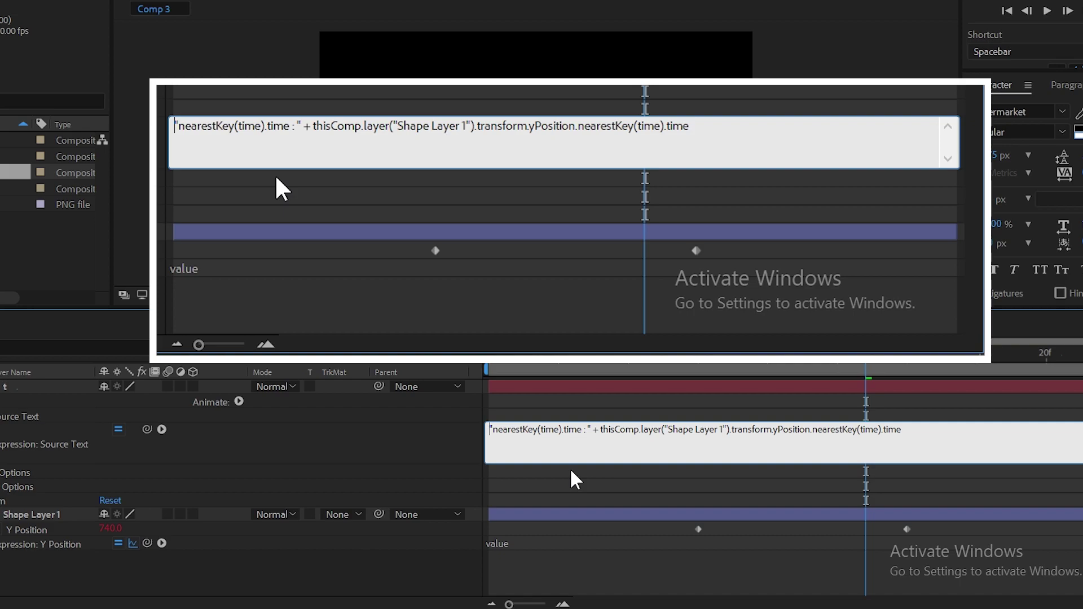
pyautogui.write('[')
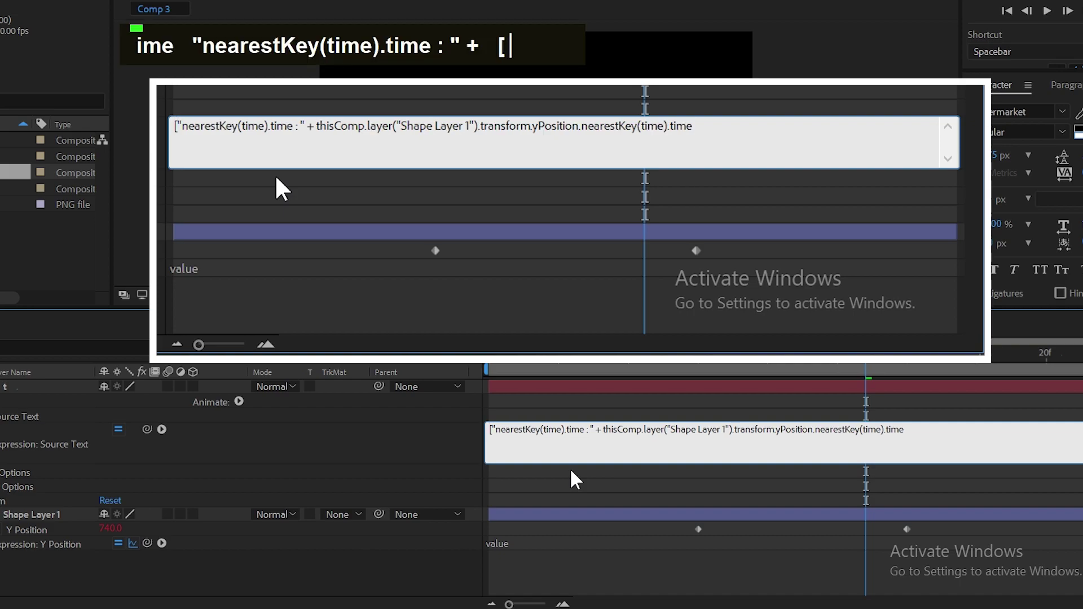
pyautogui.click(920, 431)
pyautogui.write(',')
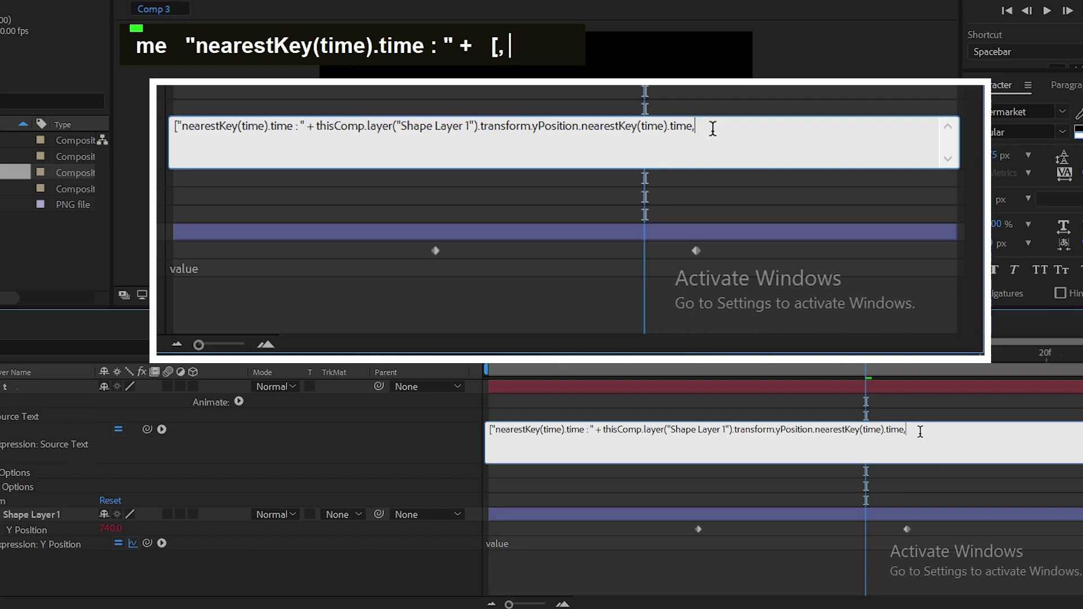
pyautogui.press('Return')
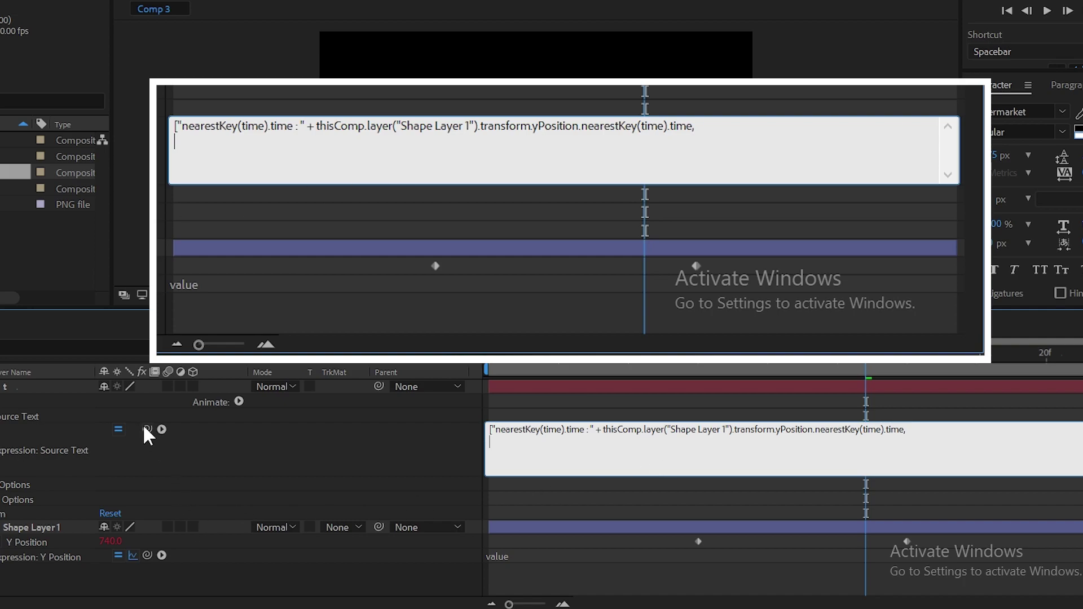
# - Add Y Position velocityAtTime(time), close the array with ], and commit
pyautogui.moveTo(144, 427); pyautogui.dragTo(37, 537)
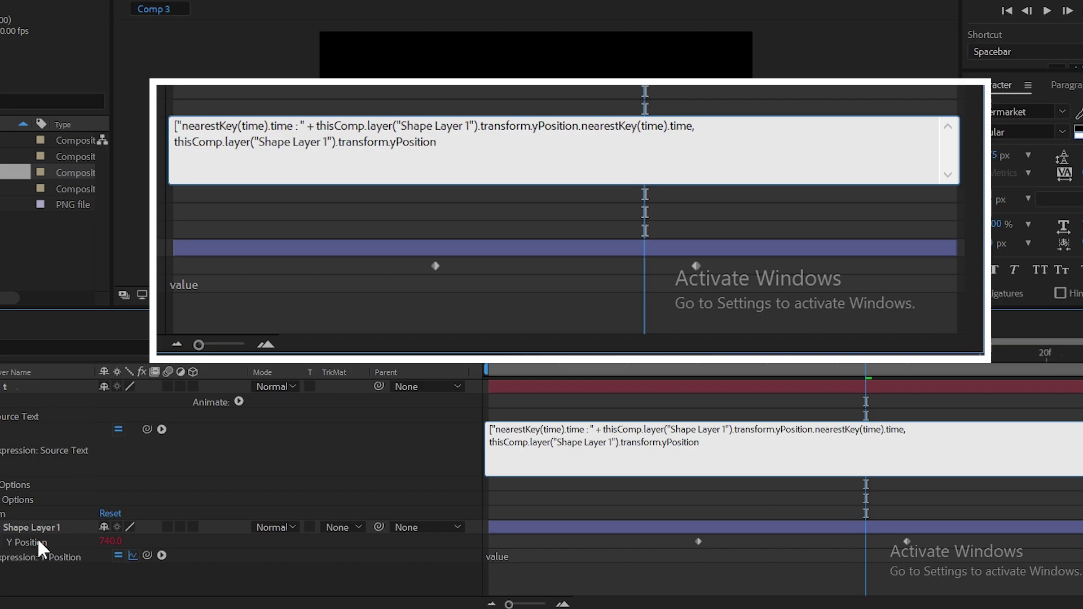
pyautogui.write('.')
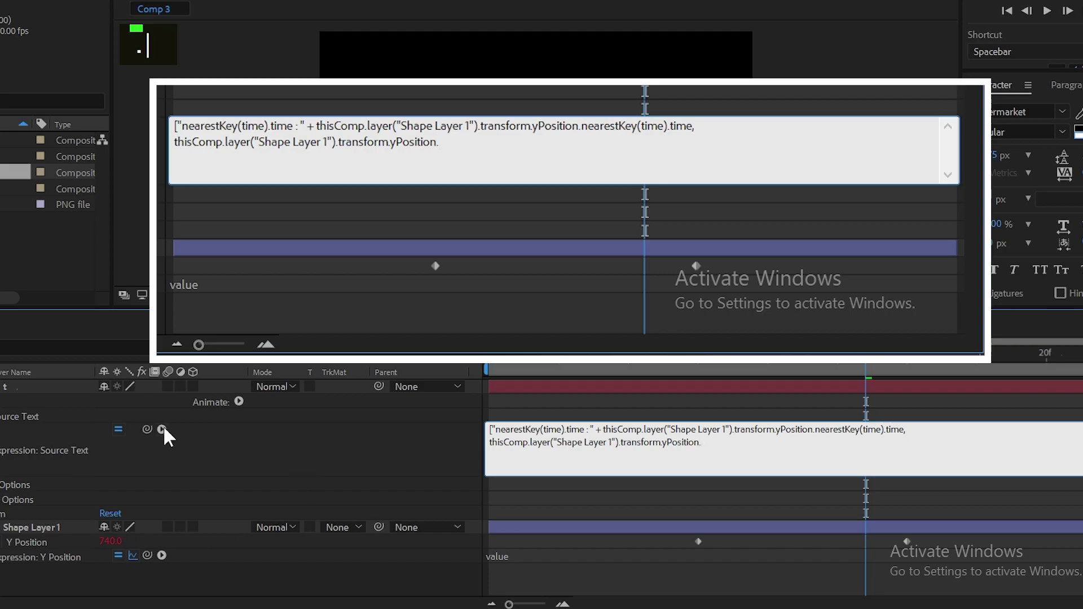
pyautogui.click(163, 429)
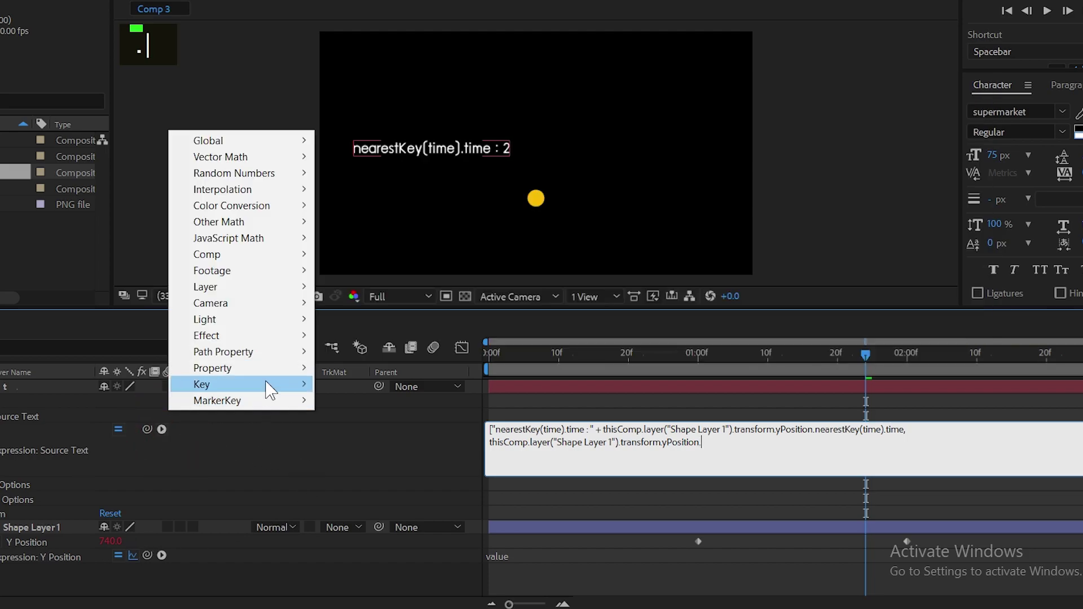
pyautogui.moveTo(268, 371)
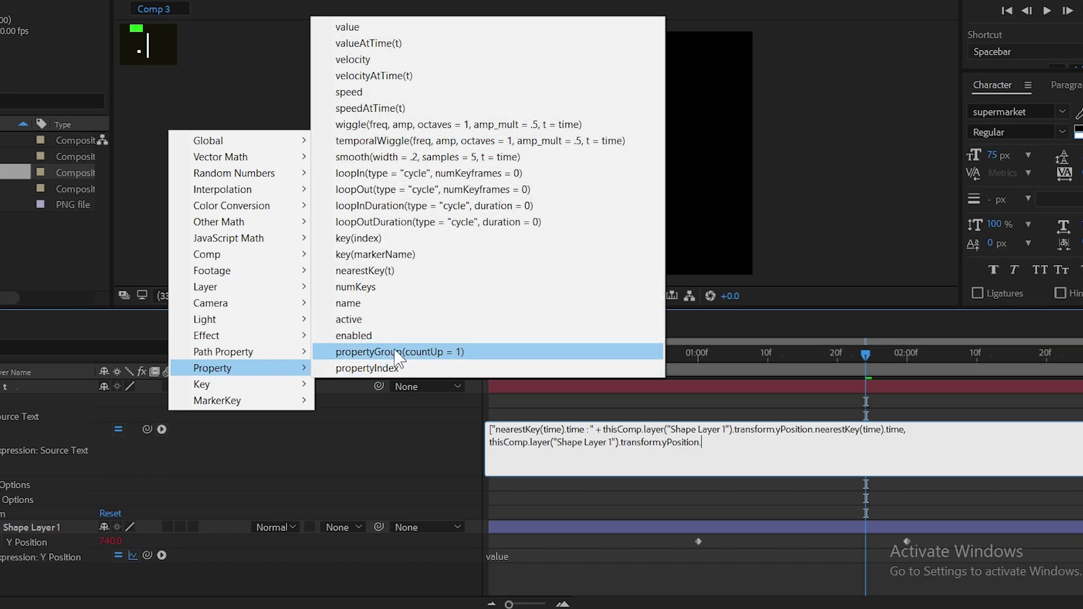
pyautogui.click(358, 76)
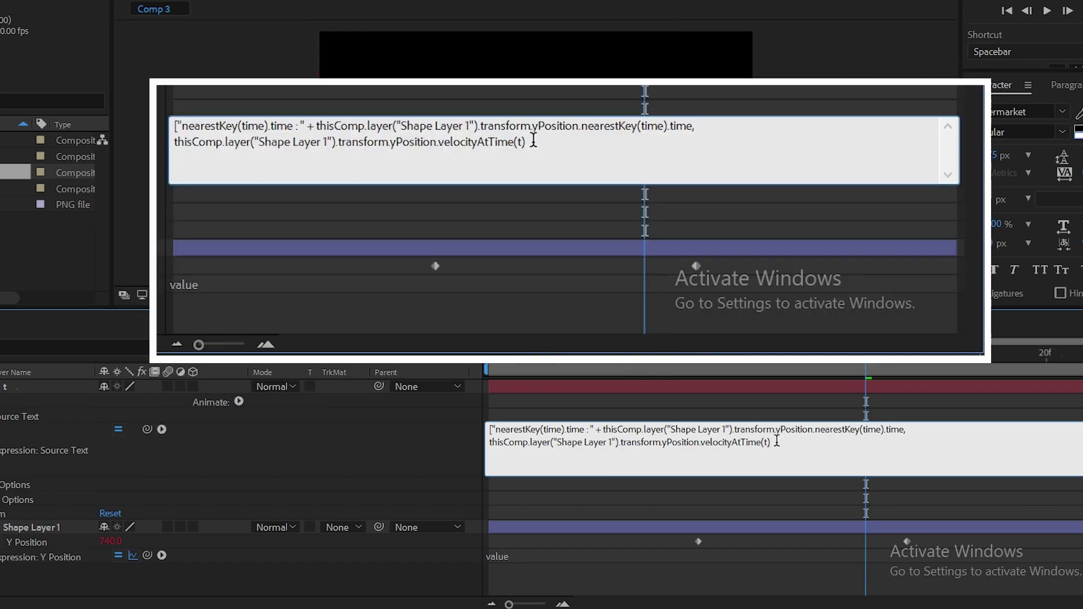
pyautogui.press('Left')
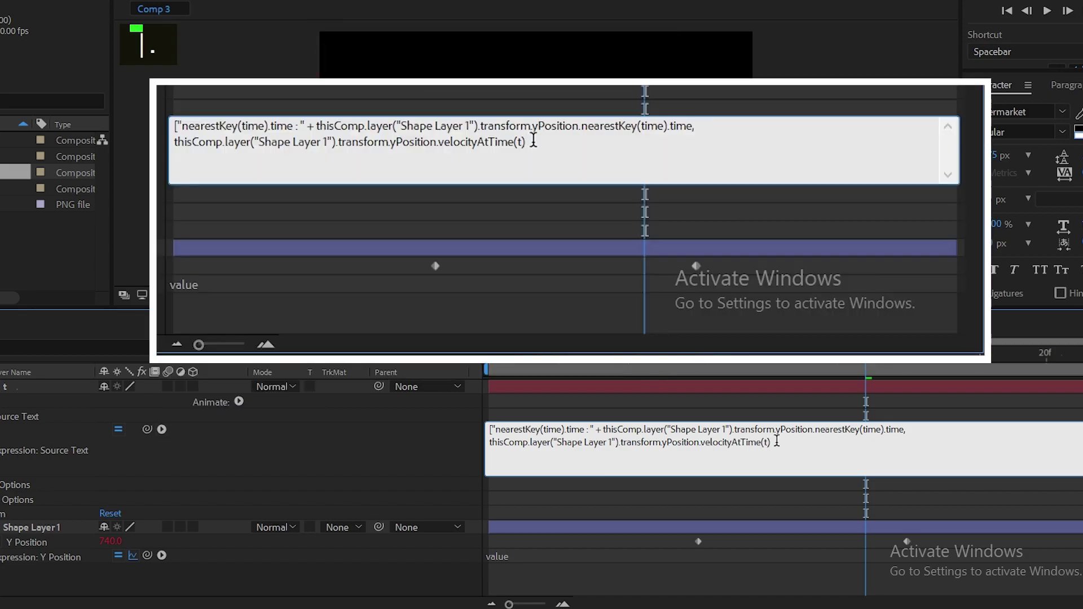
pyautogui.write('ime')
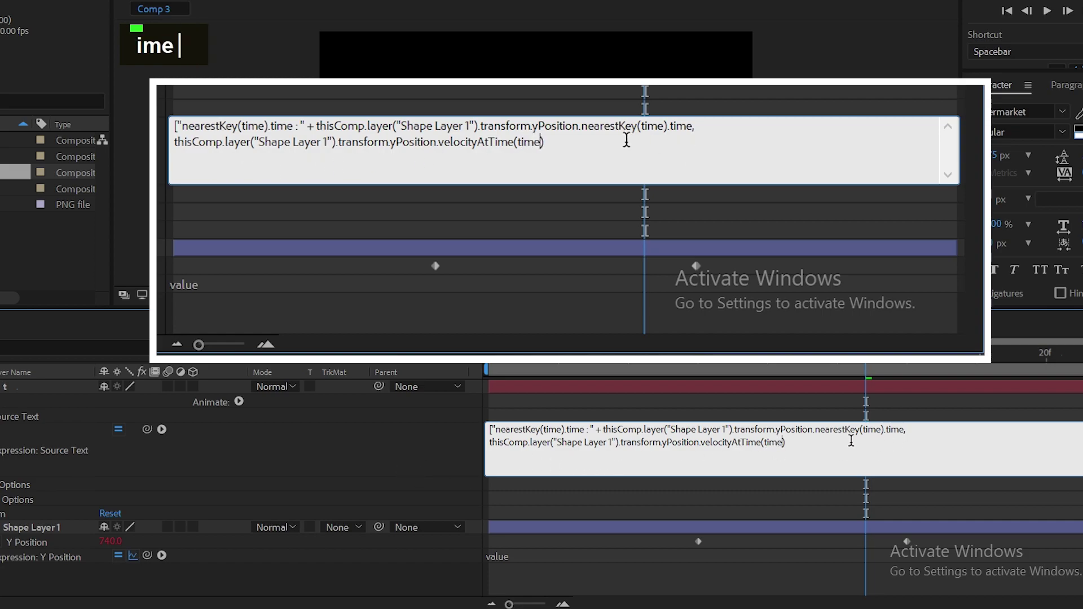
pyautogui.click(799, 445)
pyautogui.write(']')
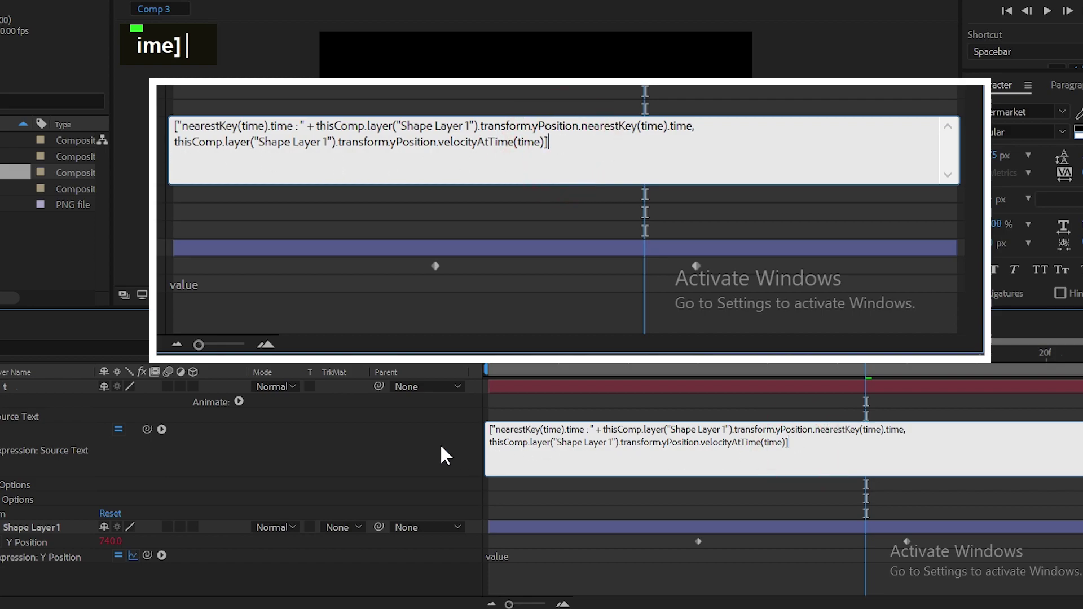
pyautogui.click(441, 445)
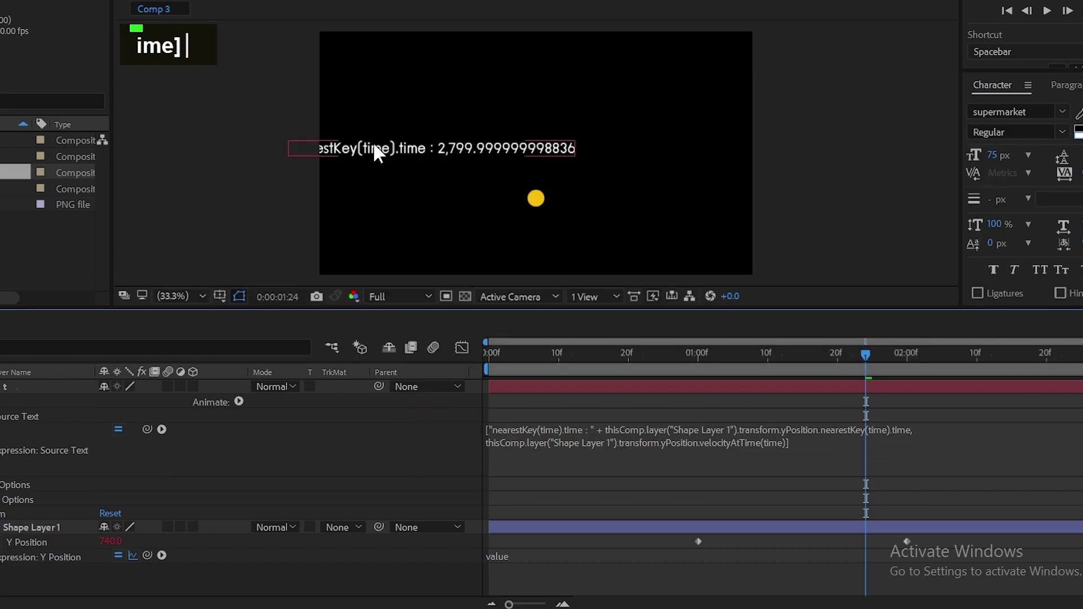
# - Move the readout text down to the bottom centre of the frame, below the ball
pyautogui.moveTo(433, 150); pyautogui.dragTo(536, 264)
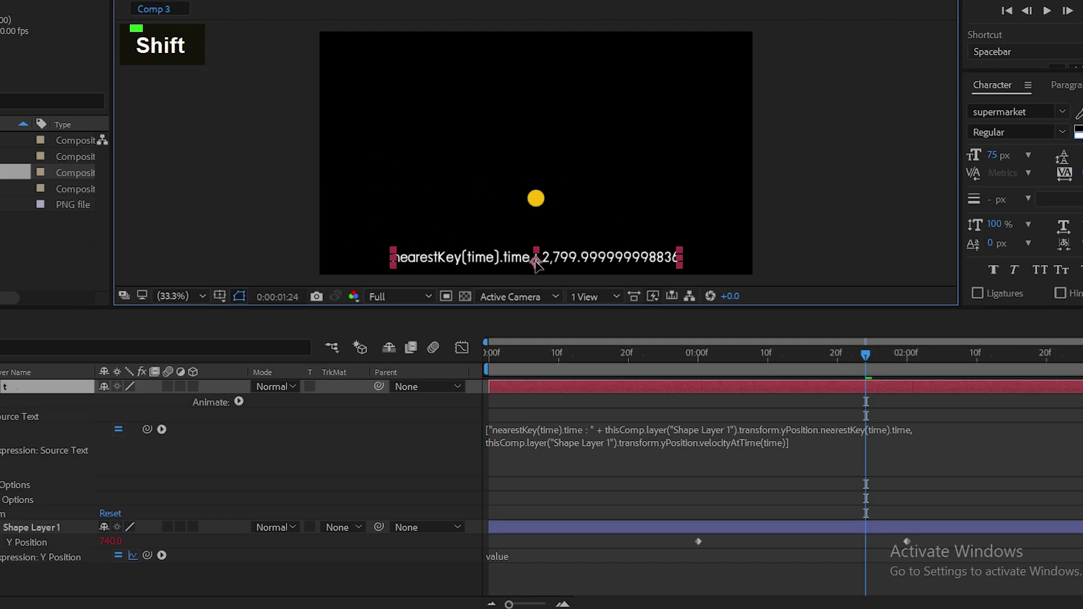
pyautogui.click(383, 441)
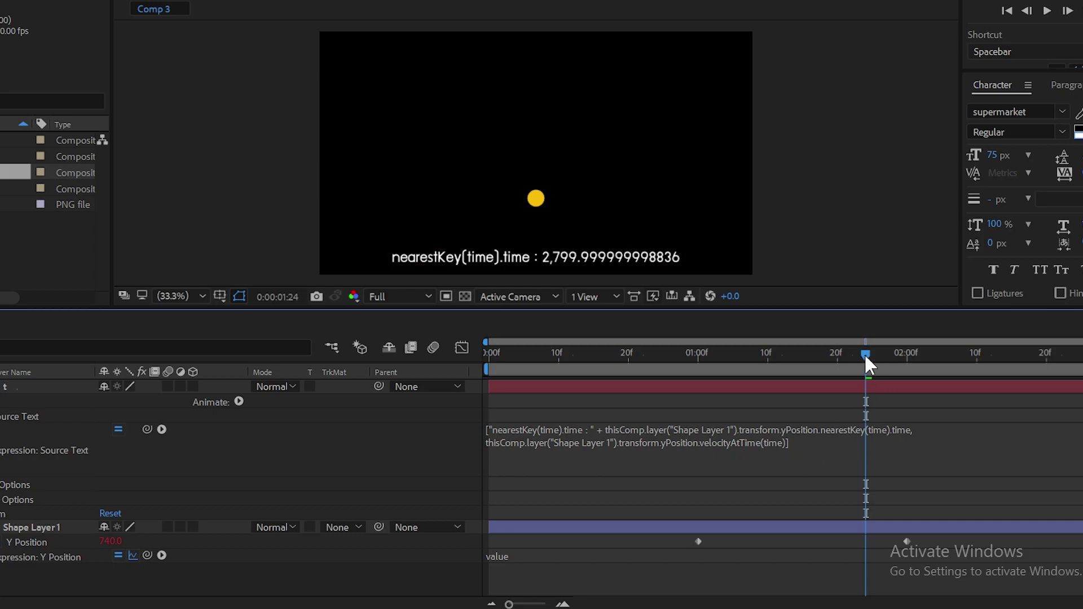
pyautogui.moveTo(871, 353); pyautogui.dragTo(862, 355)
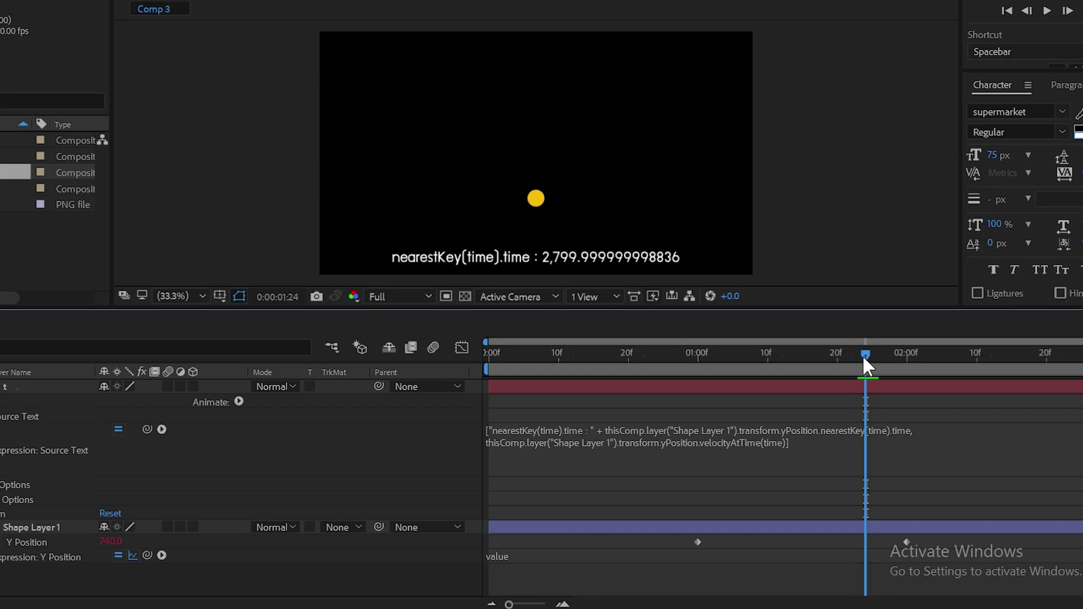
pyautogui.click(896, 426)
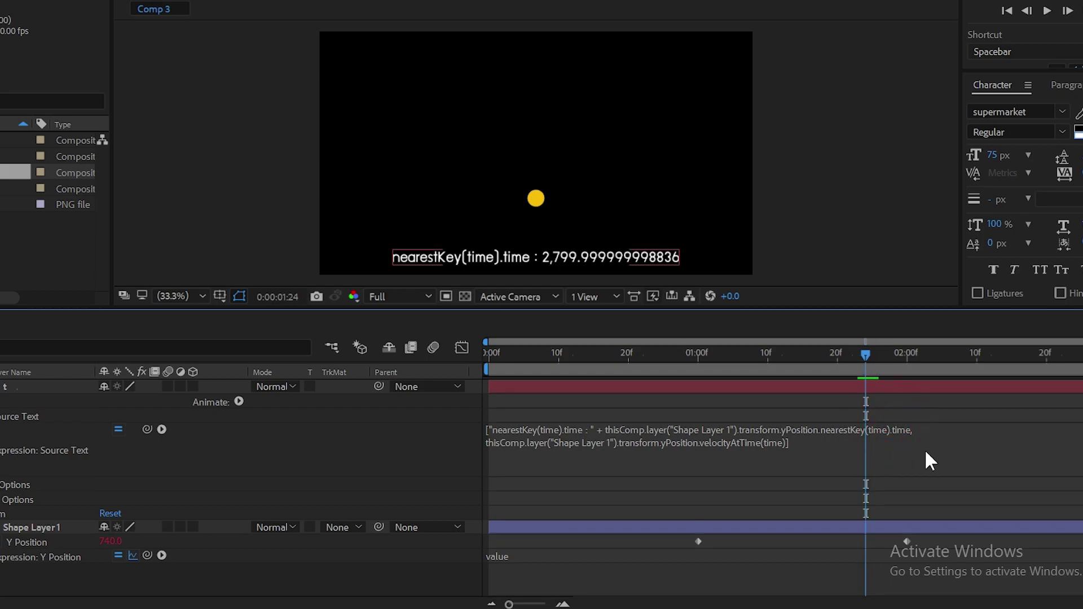
pyautogui.click(869, 526)
pyautogui.moveTo(737, 354)
pyautogui.mouseDown()
pyautogui.moveTo(695, 379)
pyautogui.moveTo(907, 423)
pyautogui.mouseUp()
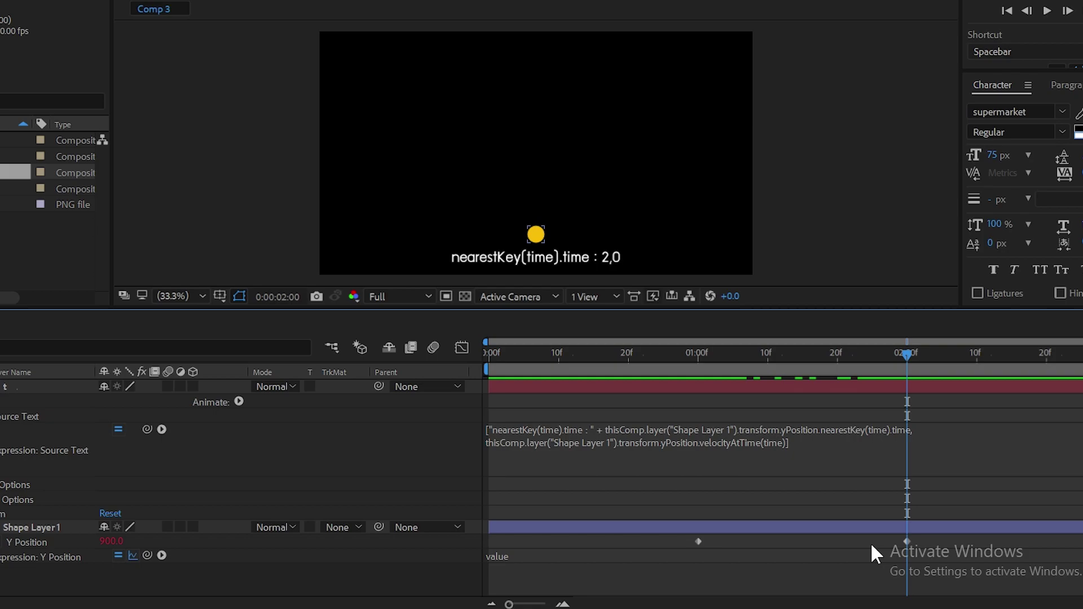
pyautogui.moveTo(906, 352); pyautogui.dragTo(835, 383)
pyautogui.moveTo(825, 375)
pyautogui.mouseDown()
pyautogui.moveTo(740, 387)
pyautogui.moveTo(679, 378)
pyautogui.mouseUp()
pyautogui.click(598, 258)
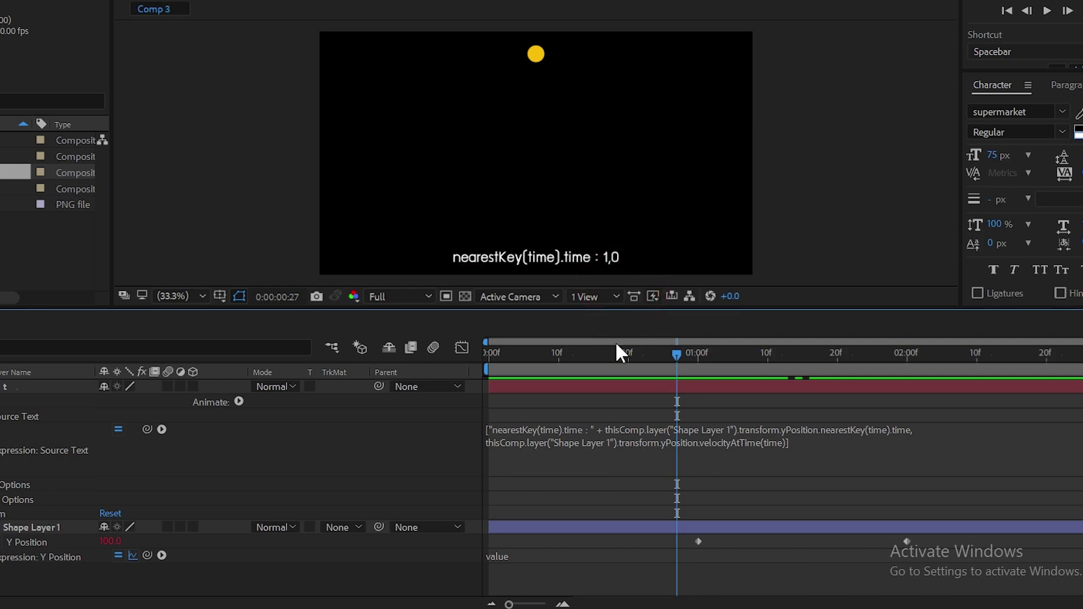
pyautogui.moveTo(677, 352)
pyautogui.mouseDown()
pyautogui.moveTo(635, 365)
pyautogui.moveTo(702, 390)
pyautogui.moveTo(902, 413)
pyautogui.moveTo(909, 424)
pyautogui.moveTo(946, 417)
pyautogui.mouseUp()
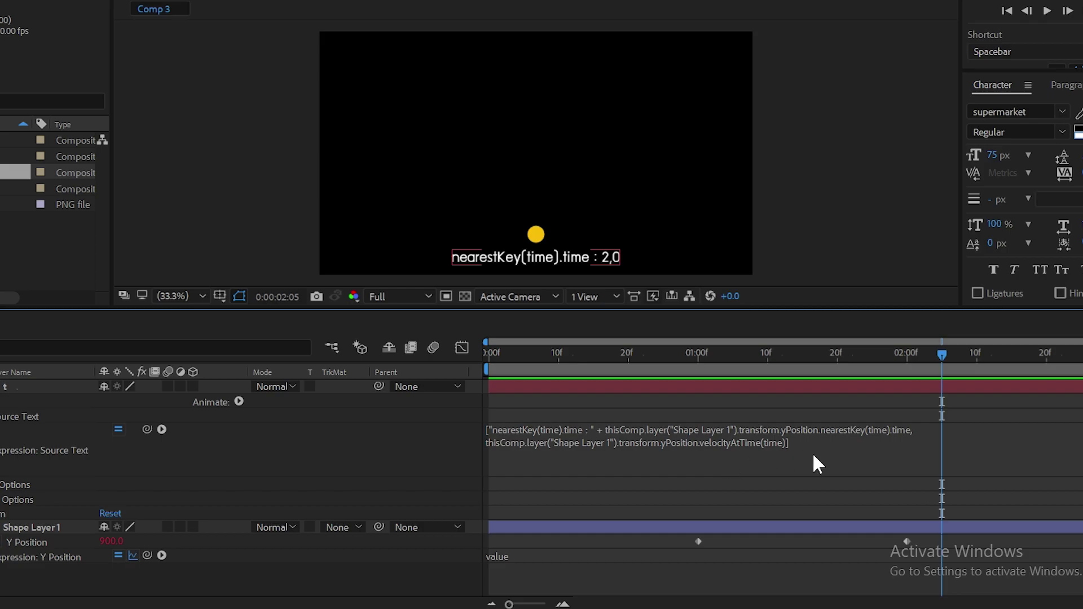
# - Trim the Source Text expression to Shape Layer 1's Y Position velocityAtTime(time), deleting the first line and stray ']'
pyautogui.click(778, 460)
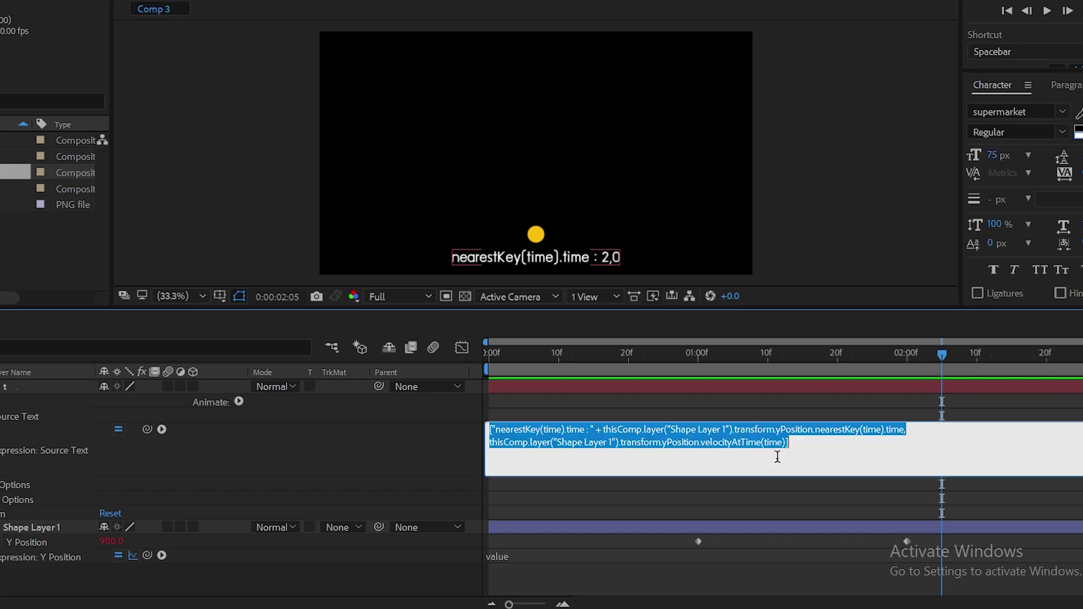
pyautogui.click(927, 430)
pyautogui.moveTo(927, 430); pyautogui.dragTo(470, 432)
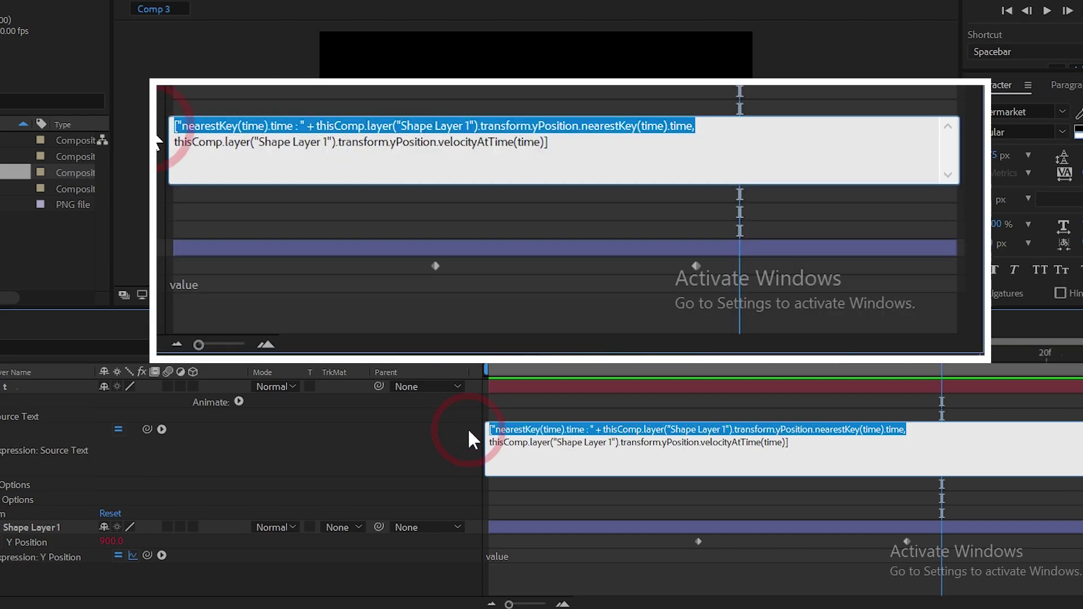
pyautogui.press('Delete')
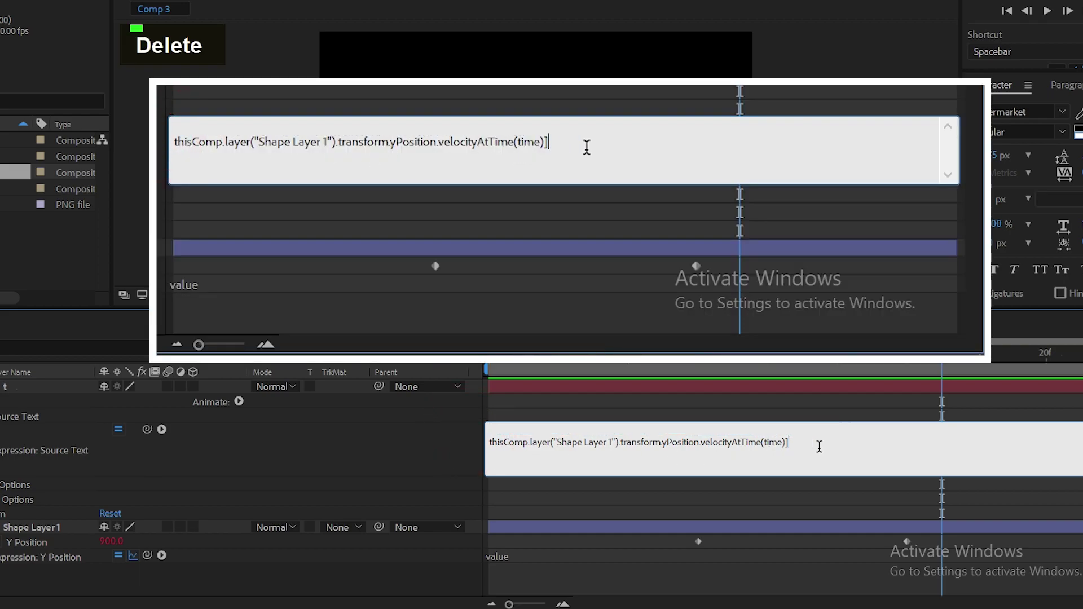
pyautogui.click(816, 446)
pyautogui.press('BackSpace')
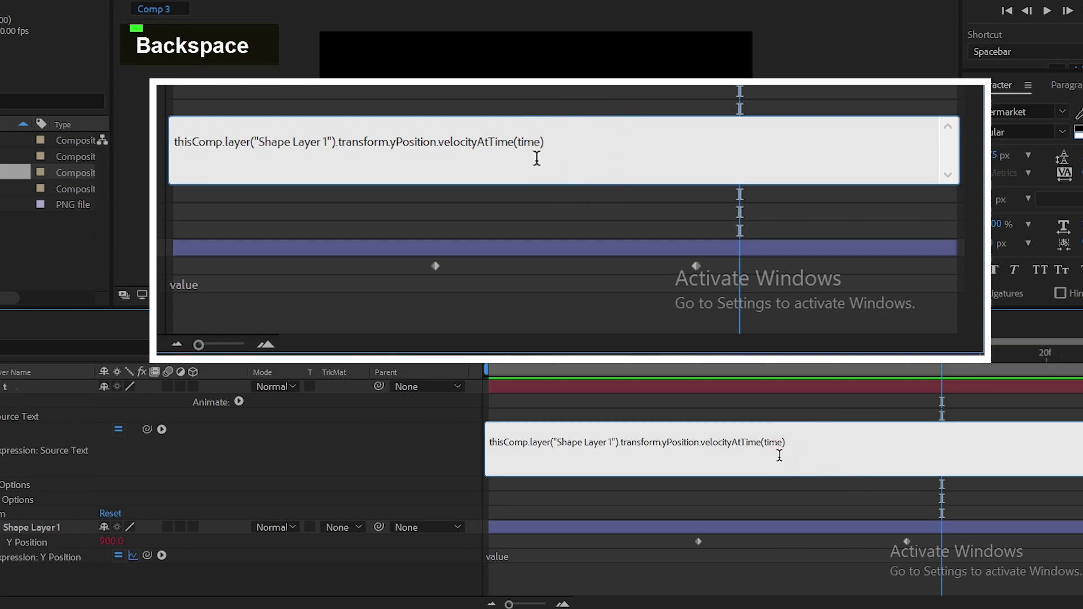
pyautogui.click(378, 448)
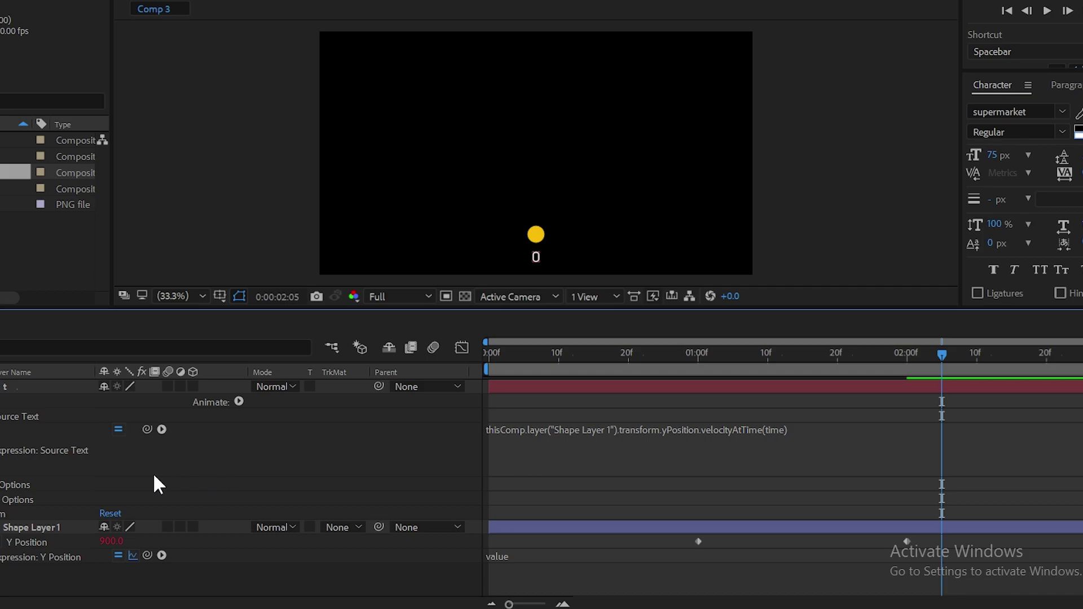
# - Enlarge the Y Position expression field and delete the existing 'value' expression
pyautogui.click(35, 386)
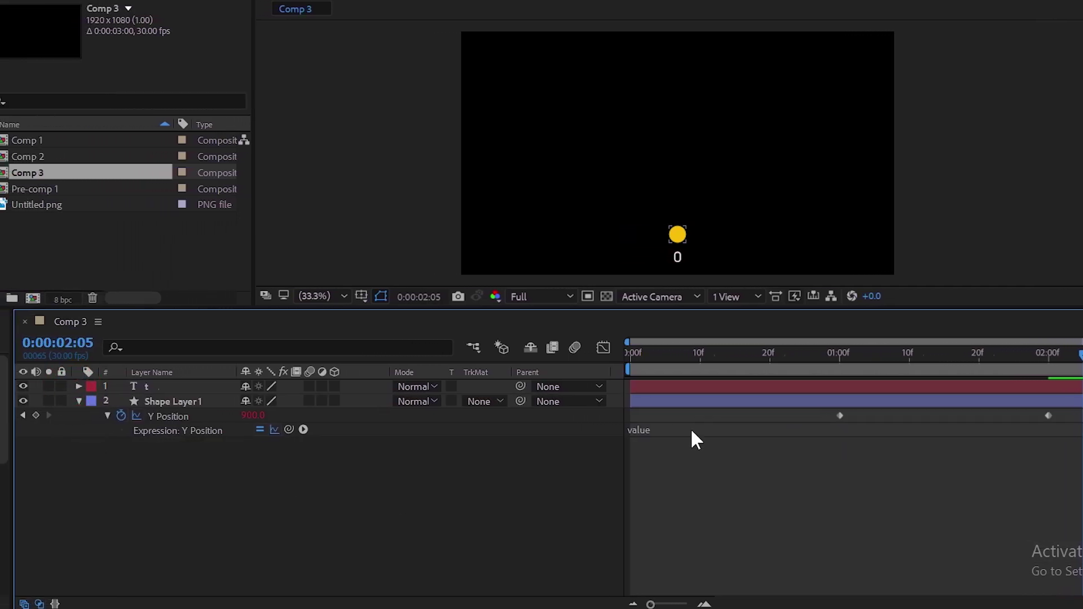
pyautogui.click(705, 427)
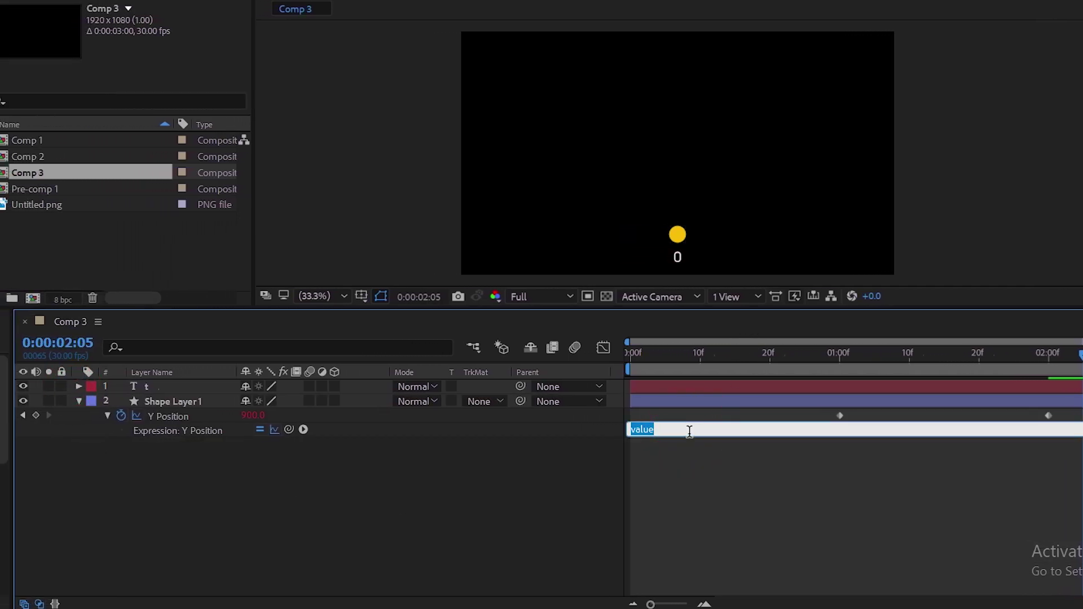
pyautogui.moveTo(685, 435)
pyautogui.mouseDown()
pyautogui.moveTo(696, 458)
pyautogui.moveTo(689, 494)
pyautogui.mouseUp()
pyautogui.click(561, 464)
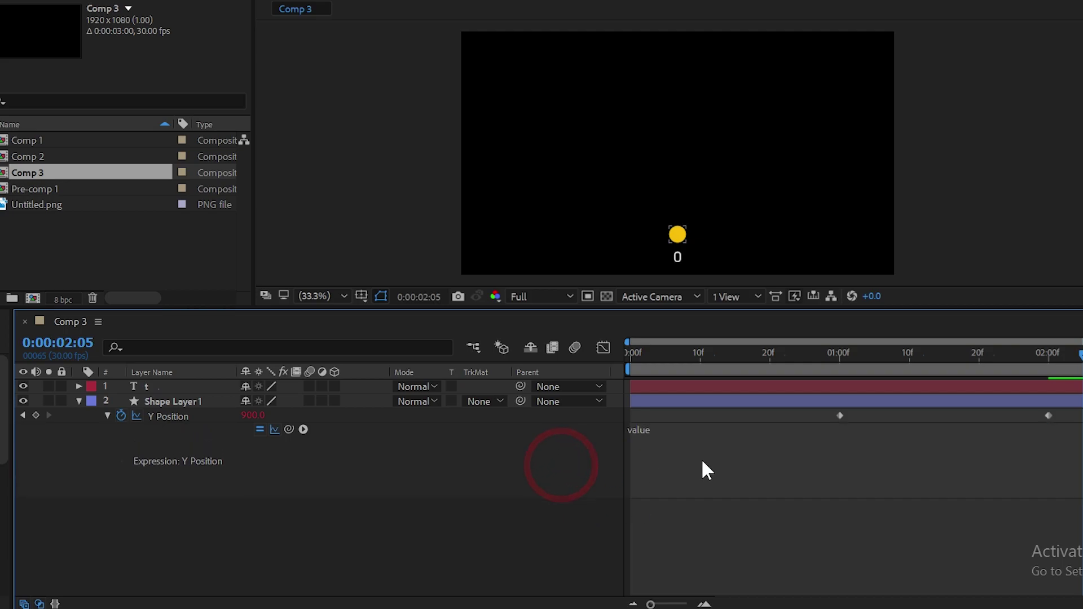
pyautogui.click(718, 437)
pyautogui.click(717, 438)
pyautogui.click(700, 443)
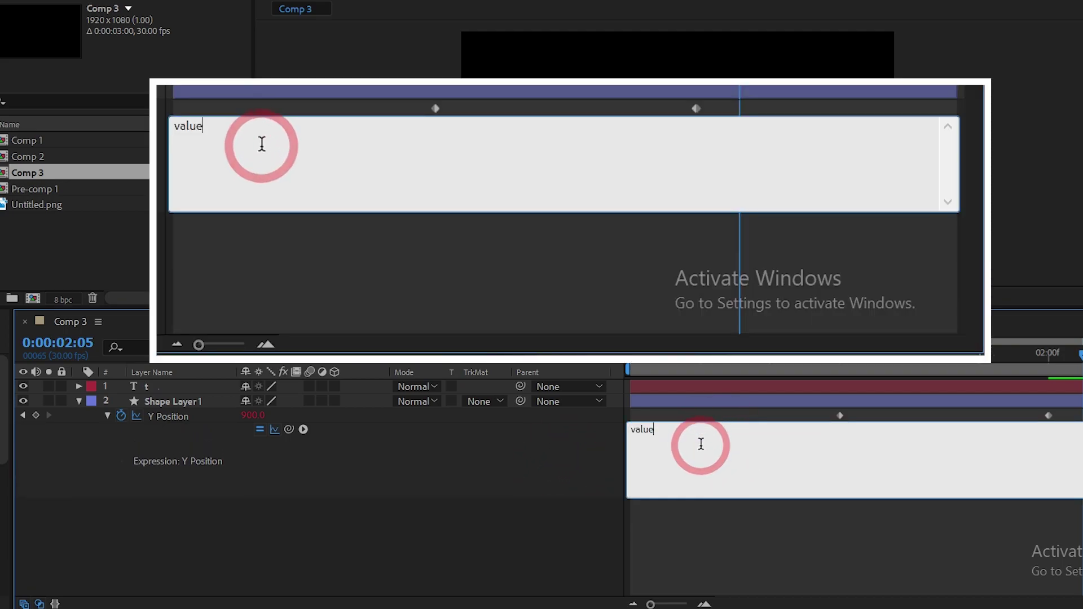
pyautogui.moveTo(701, 444); pyautogui.dragTo(613, 439)
pyautogui.press('Delete')
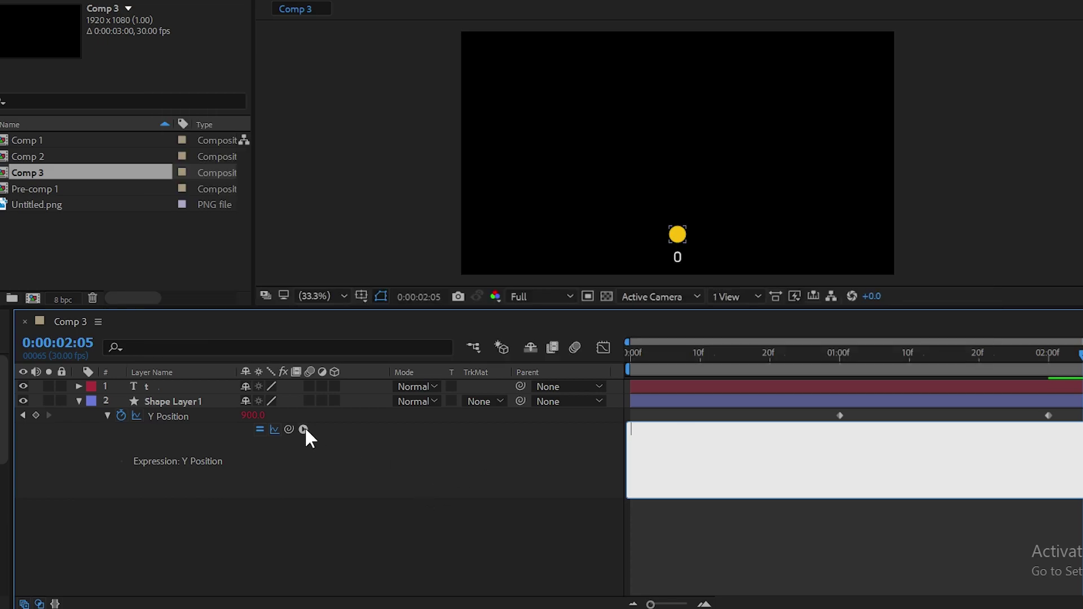
# - Insert Math.exp from the Expression Language menu, edit it to Math.exp(time*5), and view its graph
pyautogui.click(304, 429)
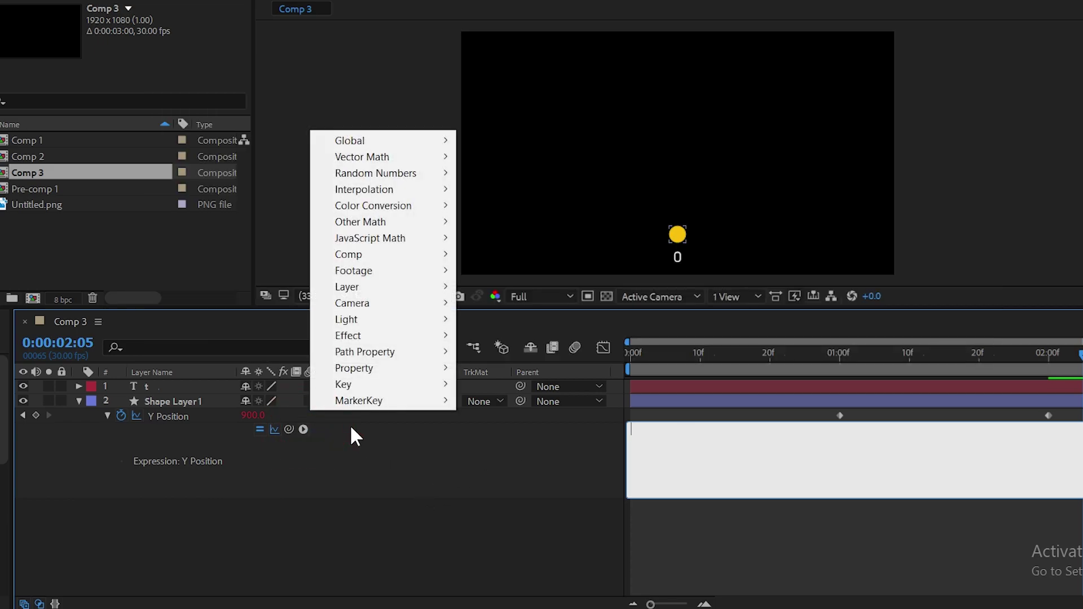
pyautogui.moveTo(408, 242)
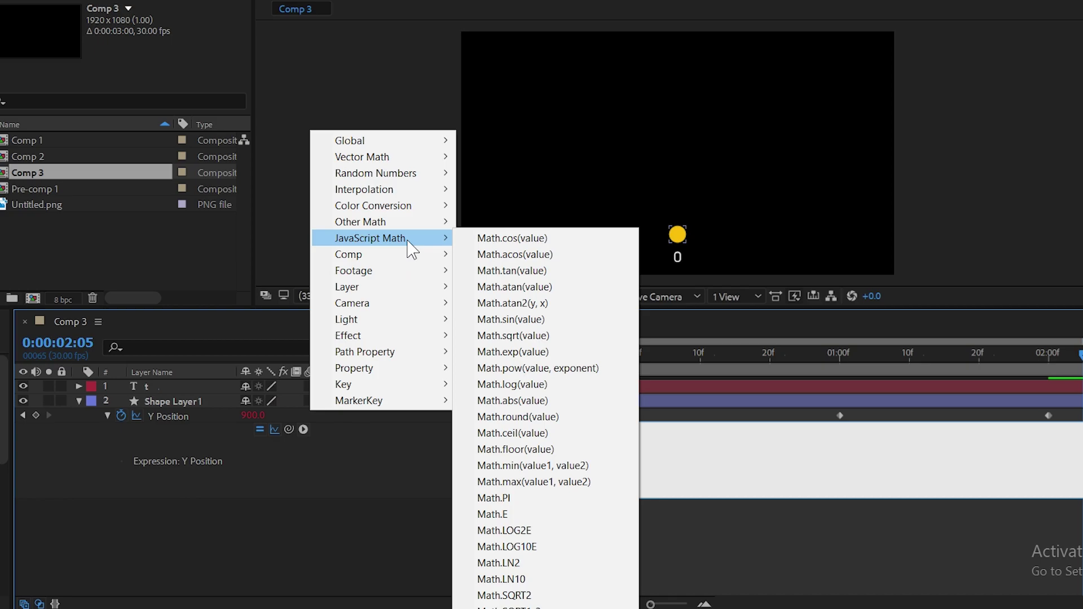
pyautogui.click(520, 360)
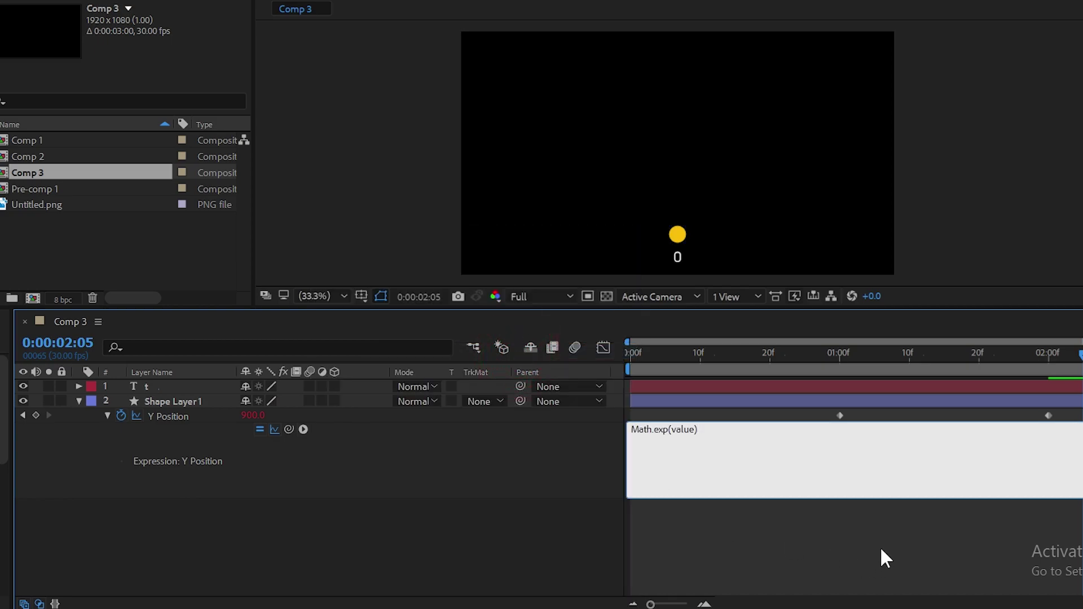
pyautogui.press('Left')
pyautogui.press('BackSpace')
pyautogui.press('BackSpace')
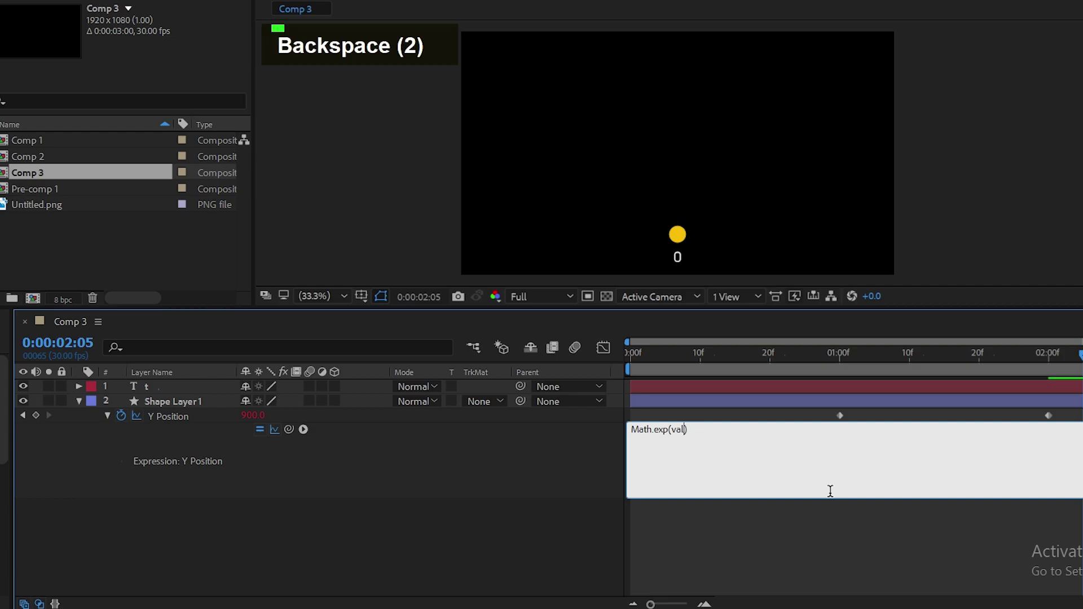
pyautogui.press('BackSpace')
pyautogui.press('BackSpace')
pyautogui.press('BackSpace')
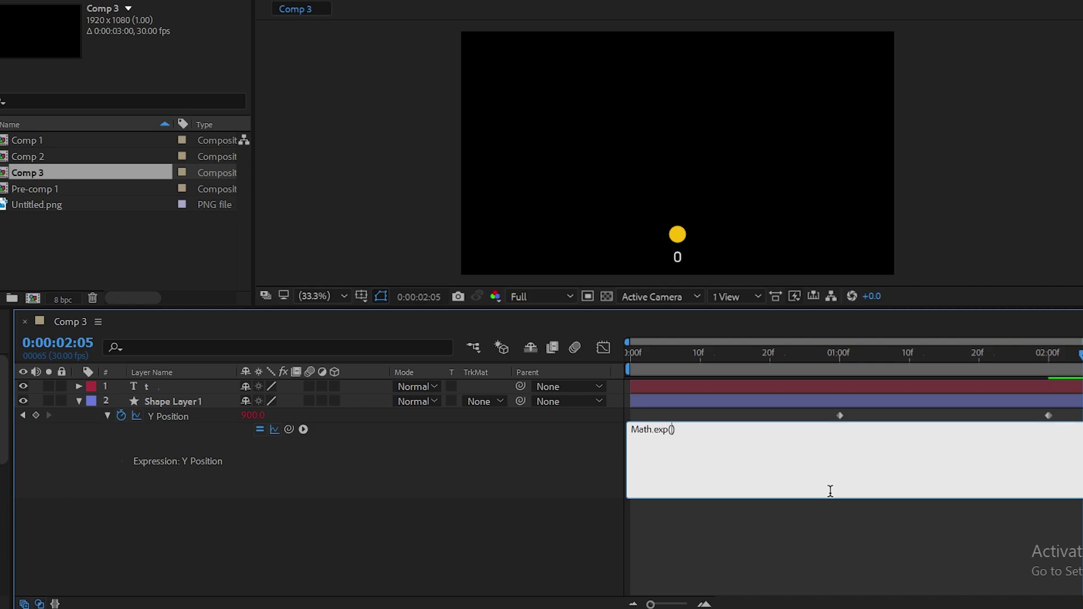
pyautogui.write('time')
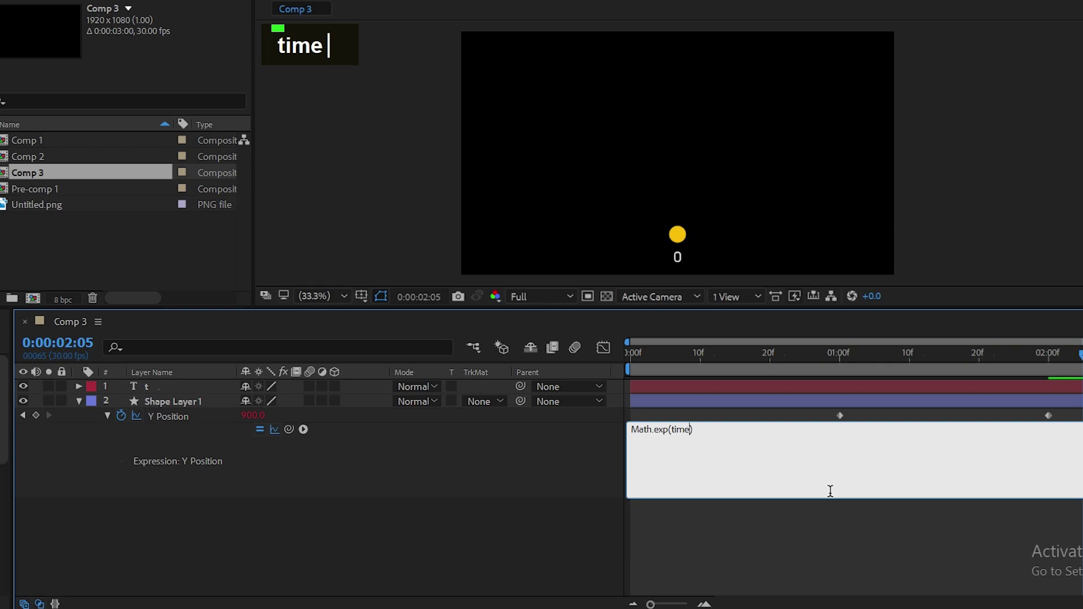
pyautogui.write('*')
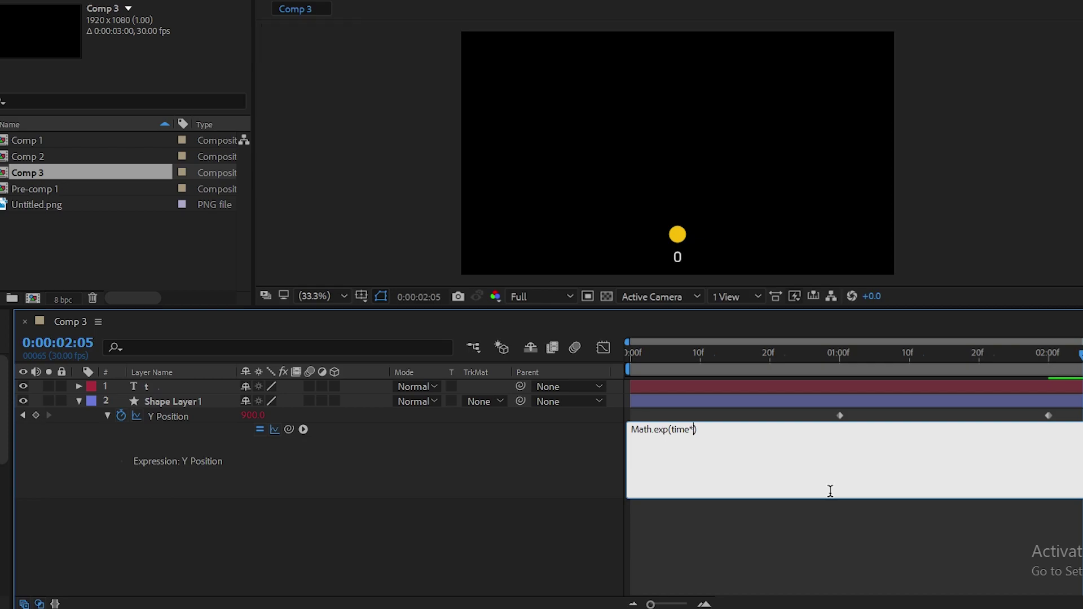
pyautogui.write('5')
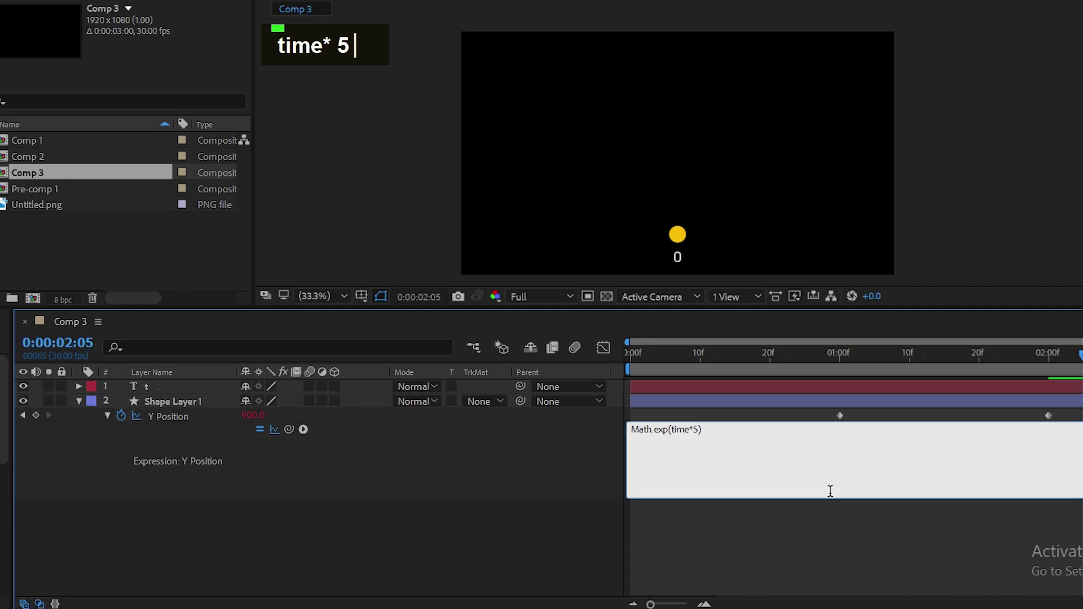
pyautogui.click(532, 446)
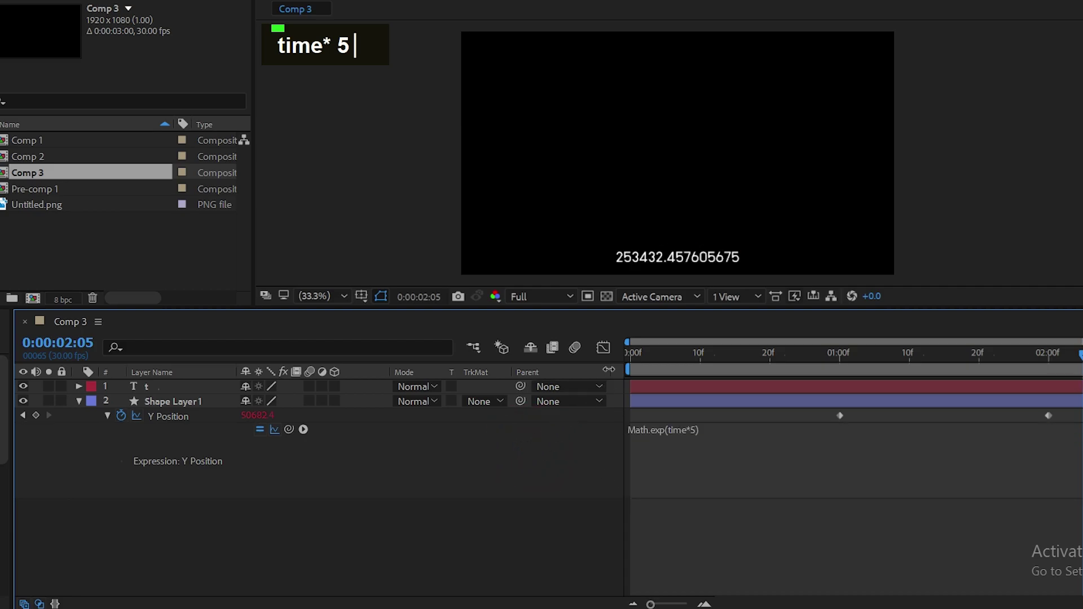
pyautogui.click(603, 347)
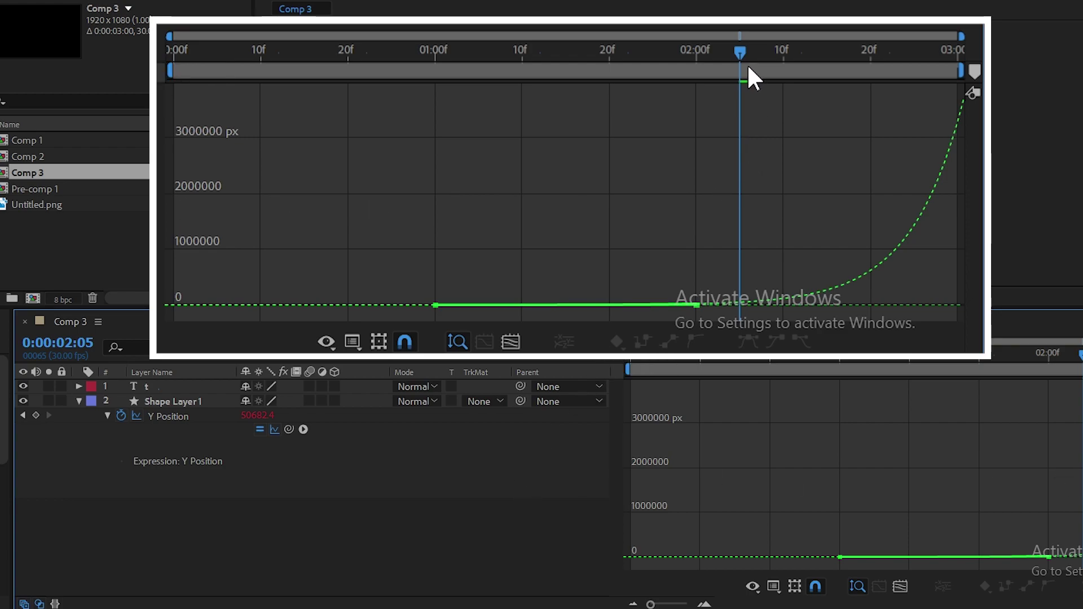
# - Scrub the Math.exp(time*5) curve, ending at 0:00:01:03 where Y Position reads 244.7
pyautogui.moveTo(740, 52); pyautogui.dragTo(584, 53)
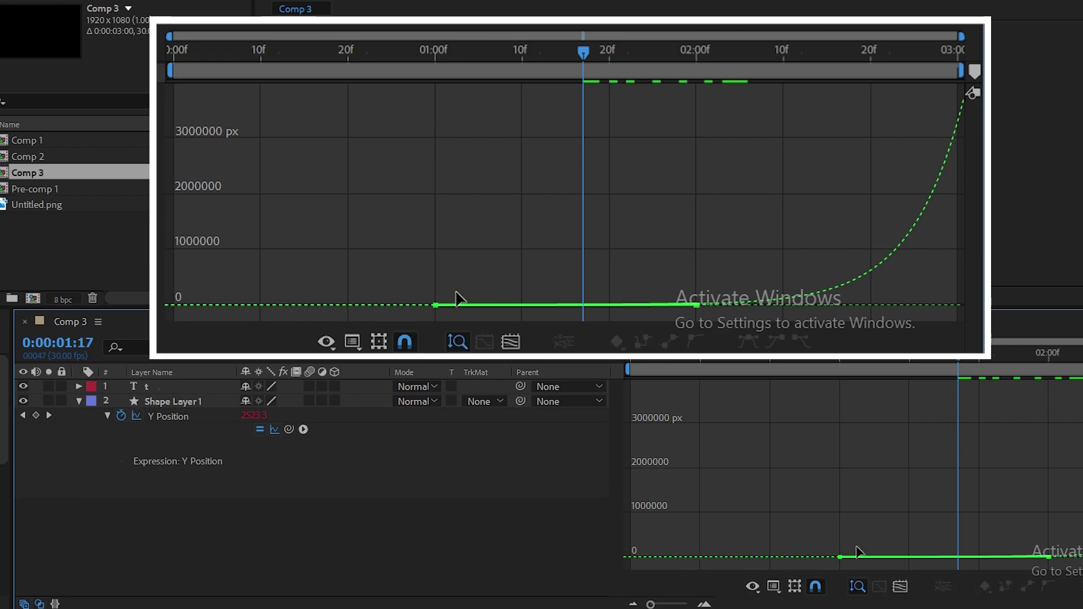
pyautogui.click(179, 417)
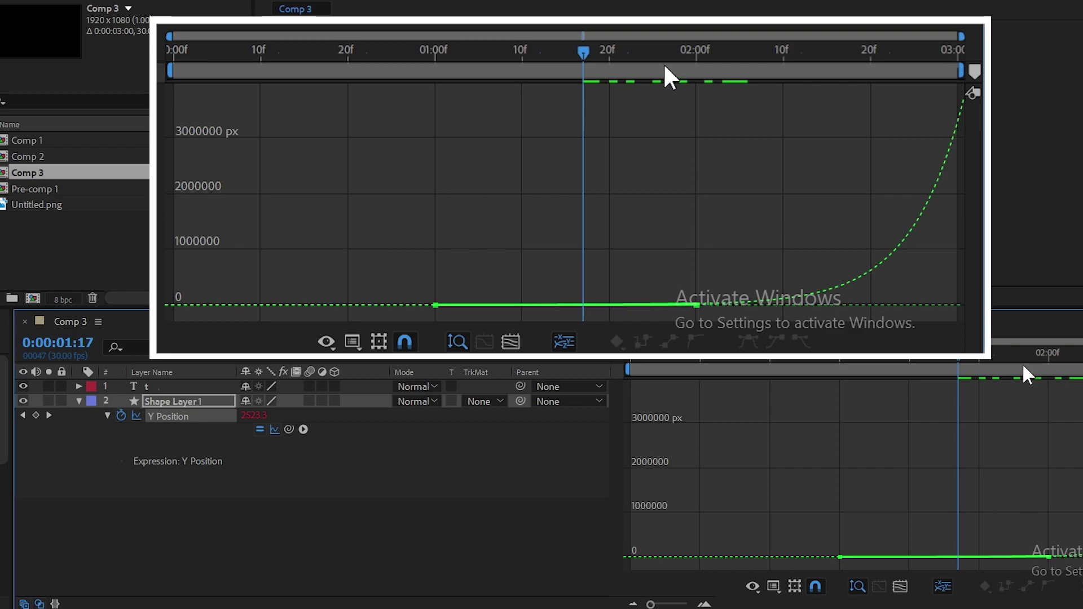
pyautogui.moveTo(581, 51)
pyautogui.mouseDown()
pyautogui.moveTo(670, 53)
pyautogui.moveTo(857, 89)
pyautogui.moveTo(925, 82)
pyautogui.moveTo(819, 129)
pyautogui.moveTo(759, 133)
pyautogui.moveTo(877, 123)
pyautogui.moveTo(896, 120)
pyautogui.moveTo(580, 144)
pyautogui.mouseUp()
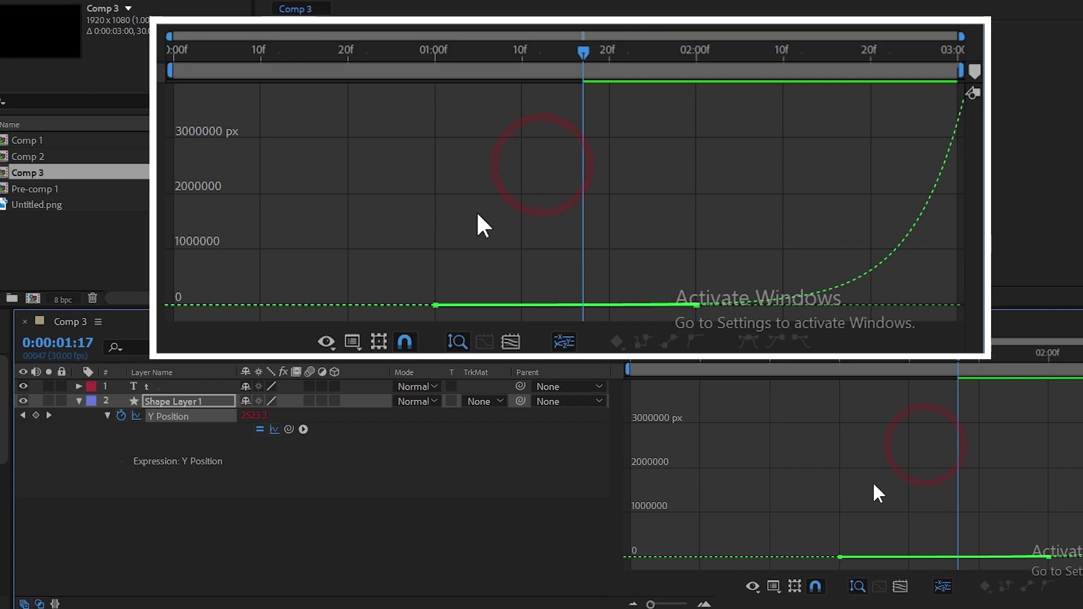
pyautogui.moveTo(584, 51)
pyautogui.mouseDown()
pyautogui.moveTo(777, 77)
pyautogui.moveTo(661, 79)
pyautogui.mouseUp()
pyautogui.moveTo(953, 411); pyautogui.dragTo(865, 411)
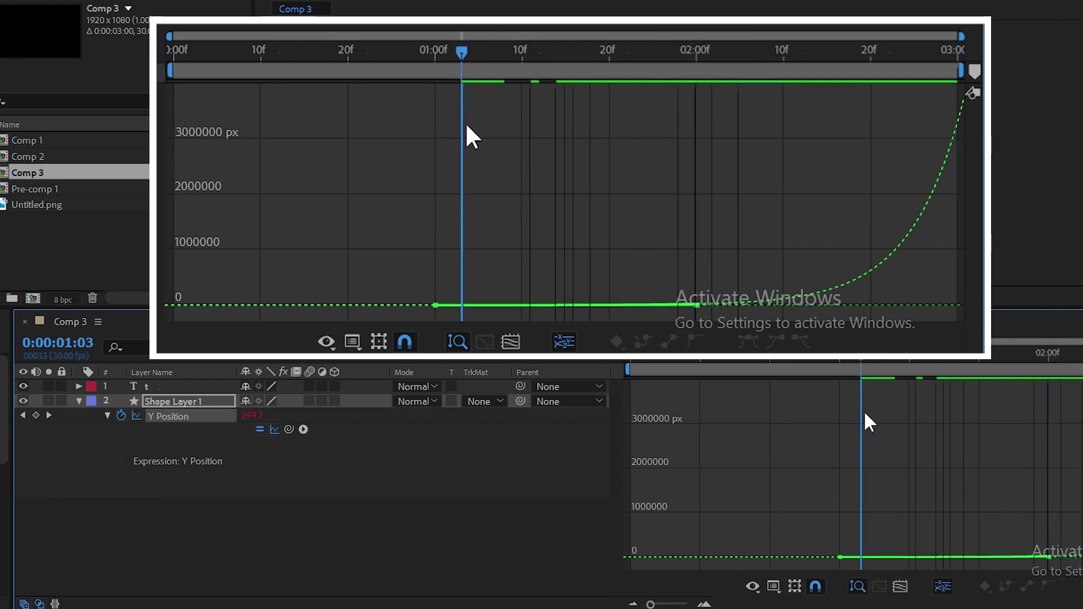
# - Change the multiplier from 5 to 3, giving Math.exp(time*3) and 27.1 at 0:00:01:03
pyautogui.click(605, 361)
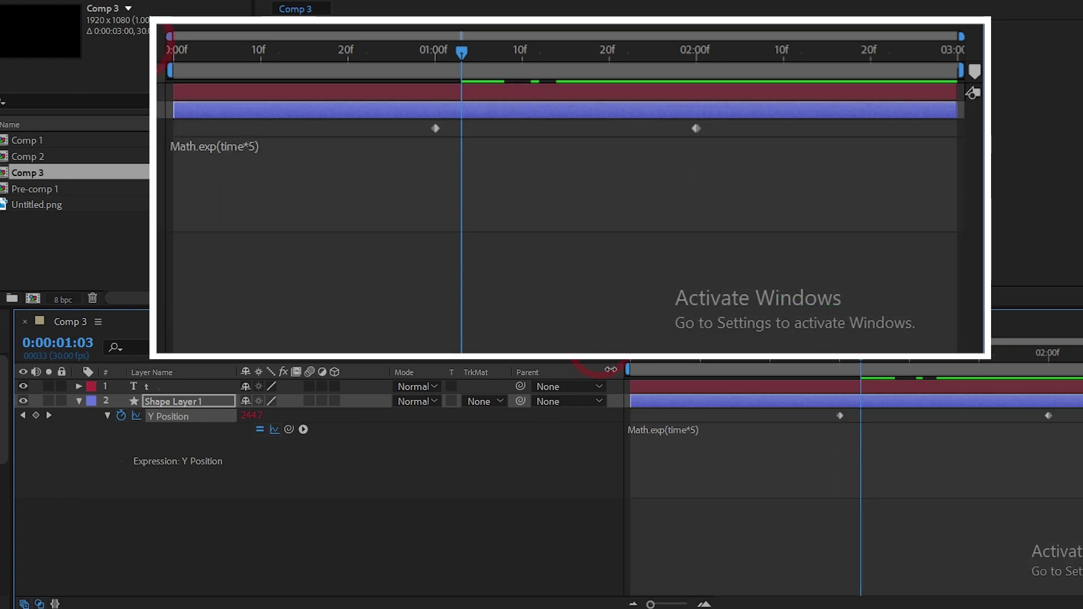
pyautogui.click(692, 430)
pyautogui.moveTo(694, 430); pyautogui.dragTo(742, 496)
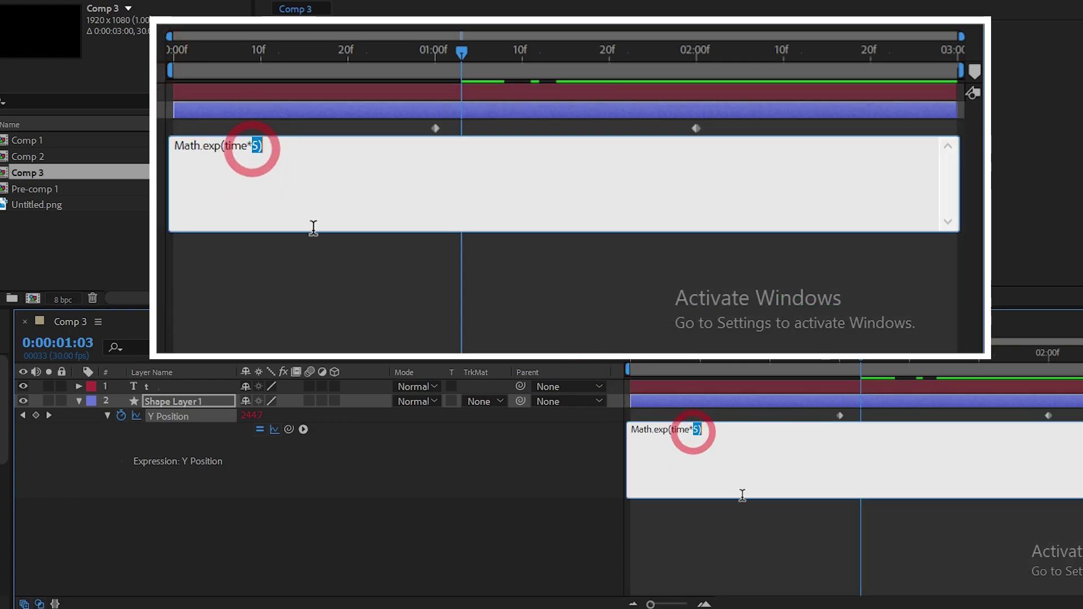
pyautogui.press('Right')
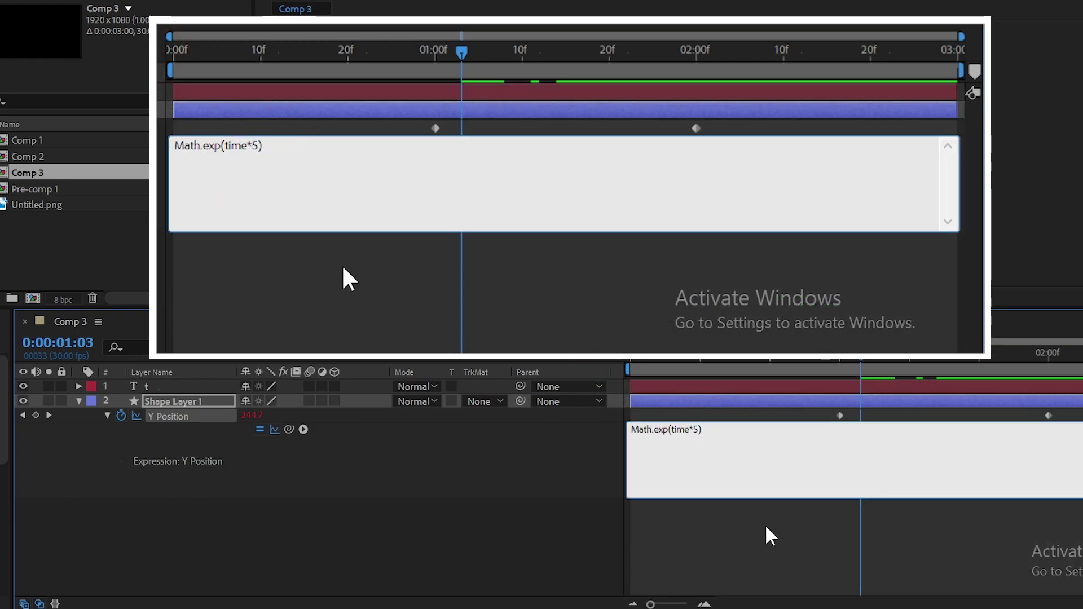
pyautogui.press('BackSpace')
pyautogui.write('3')
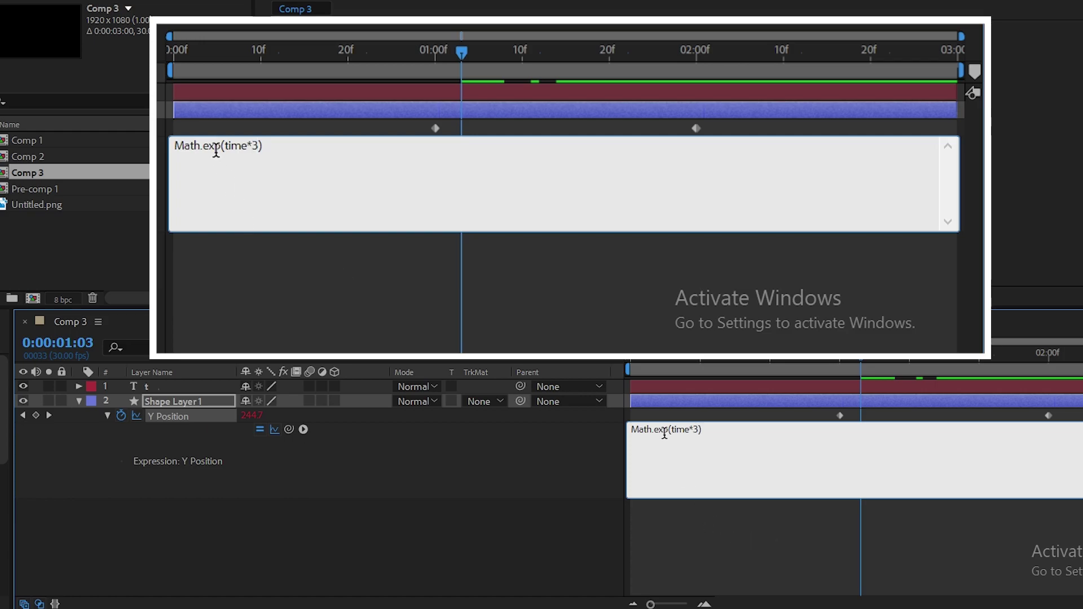
pyautogui.click(610, 361)
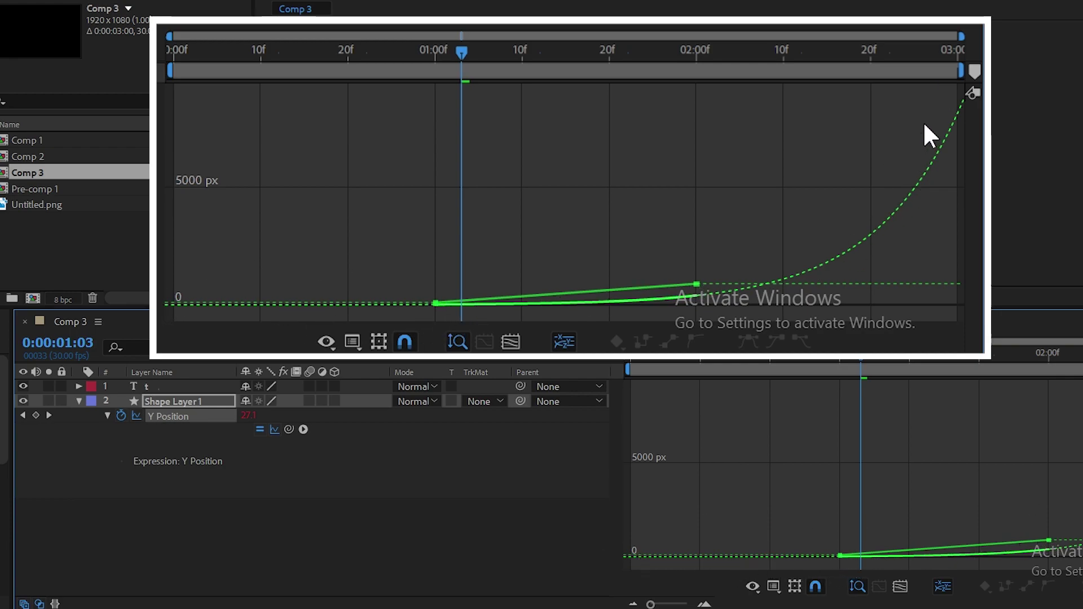
pyautogui.click(601, 358)
# - Replace exp with sin so the expression reads Math.sin(time*3), and check its graph
pyautogui.click(654, 430)
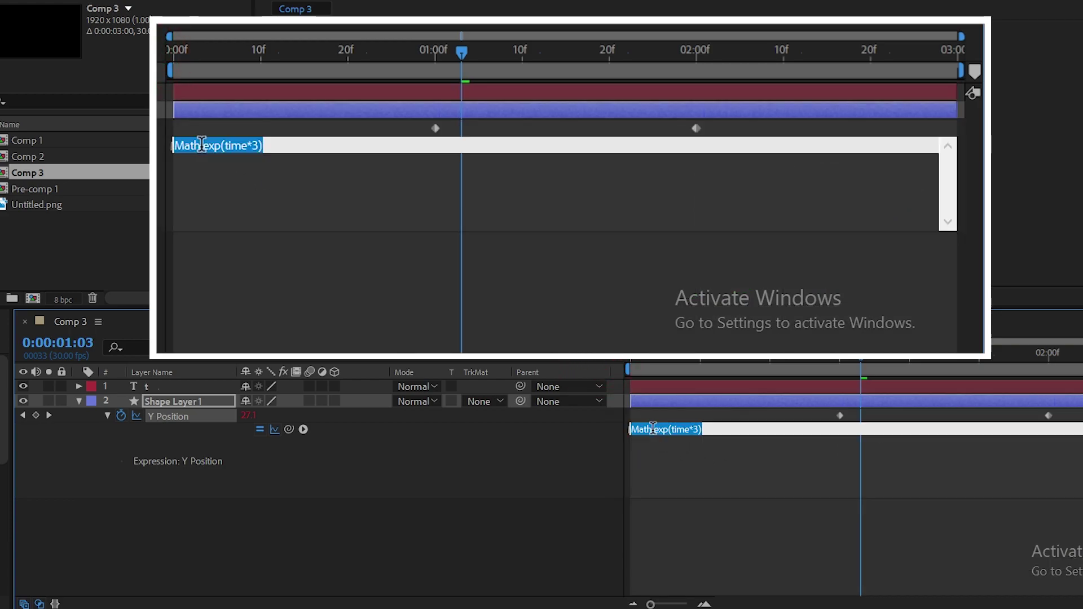
pyautogui.click(653, 429)
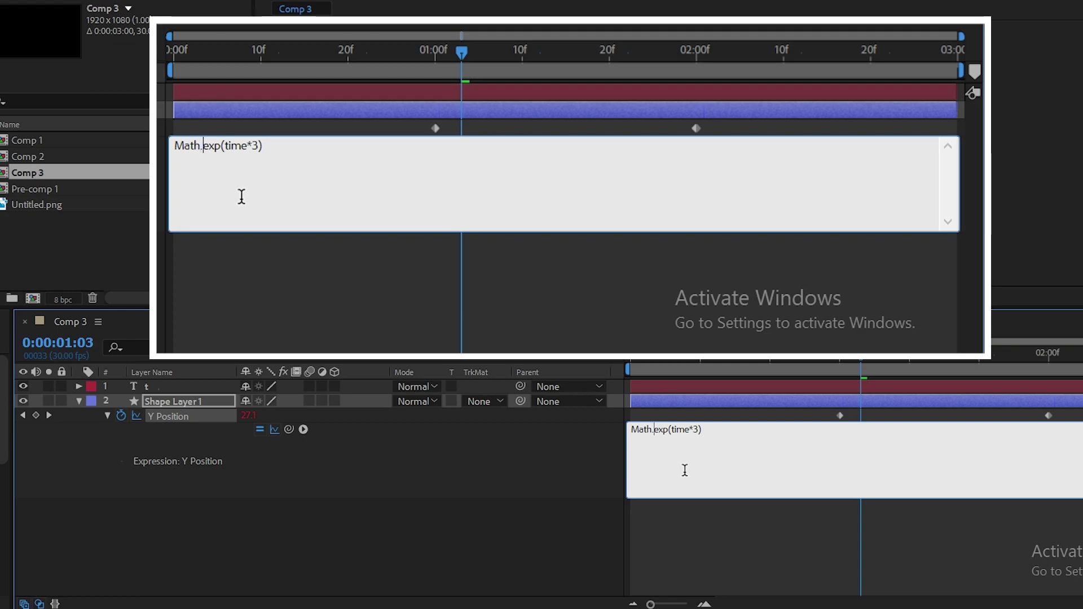
pyautogui.press('BackSpace')
pyautogui.press('Delete')
pyautogui.press('Delete')
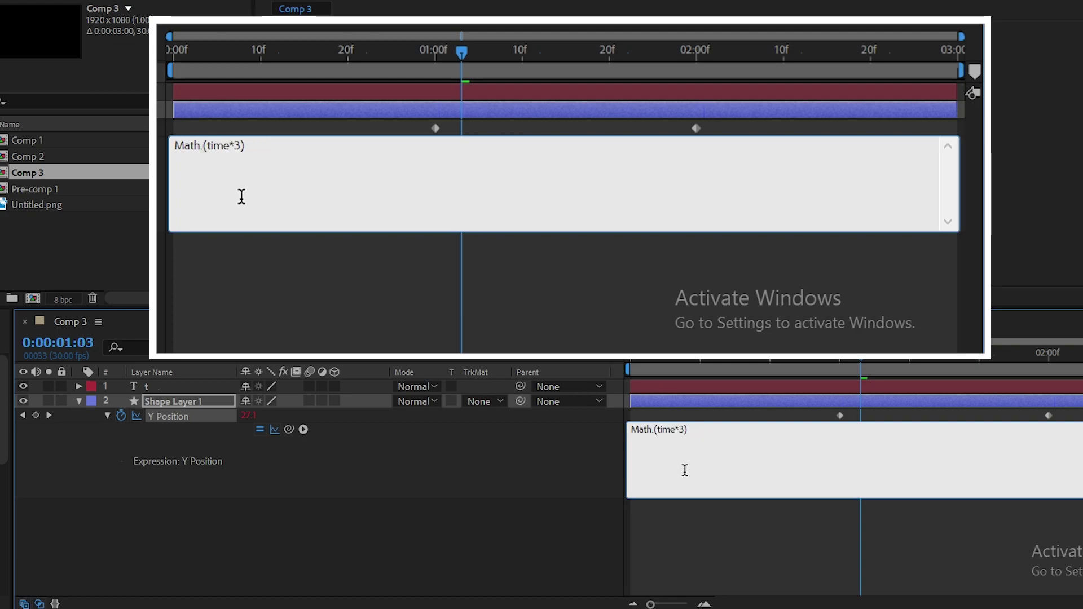
pyautogui.write('sin')
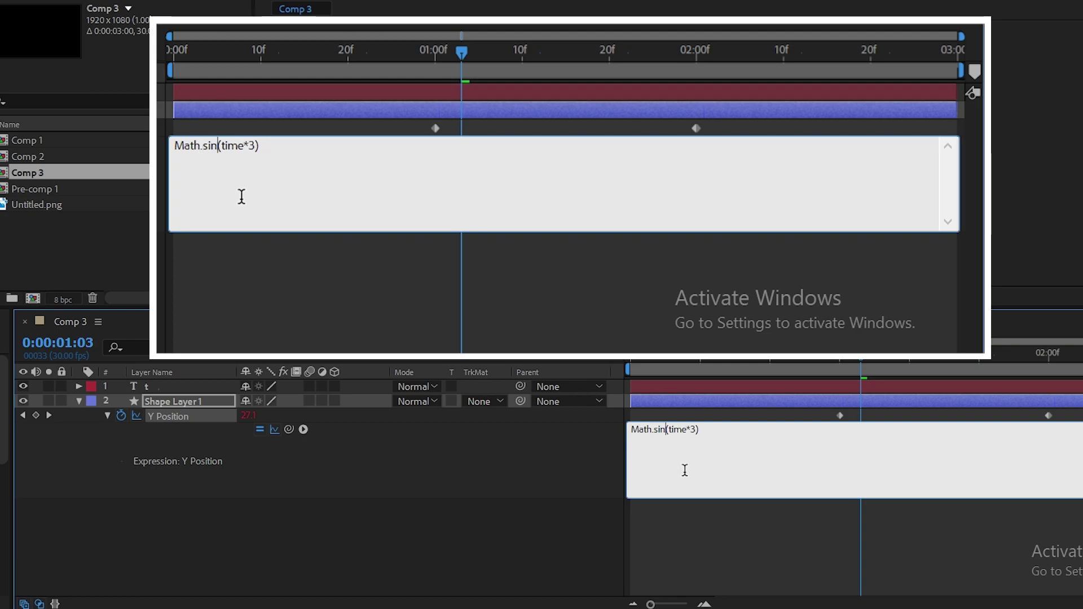
pyautogui.click(607, 357)
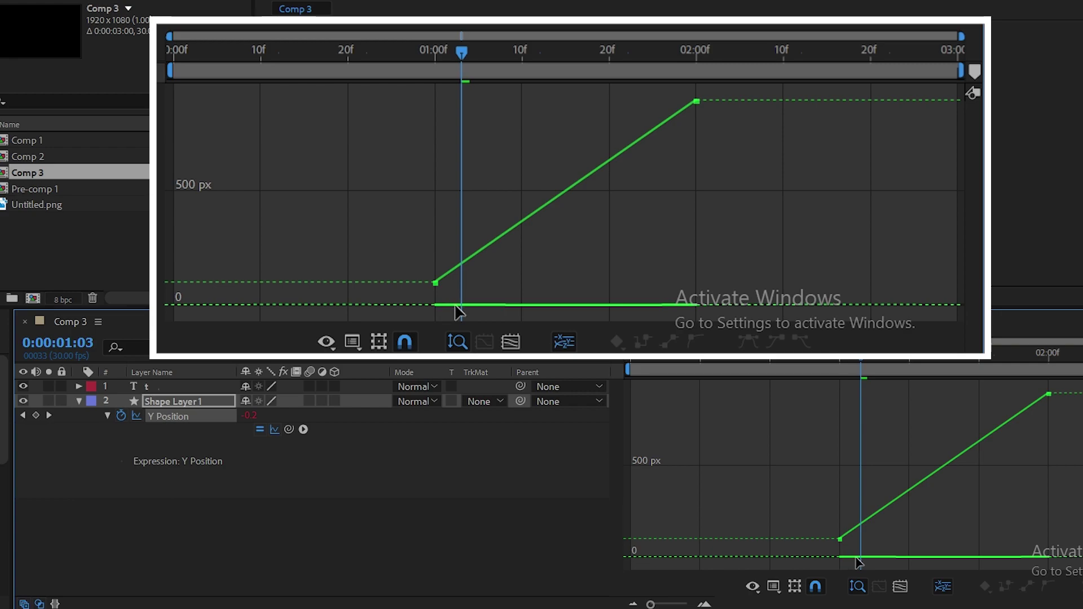
pyautogui.click(606, 357)
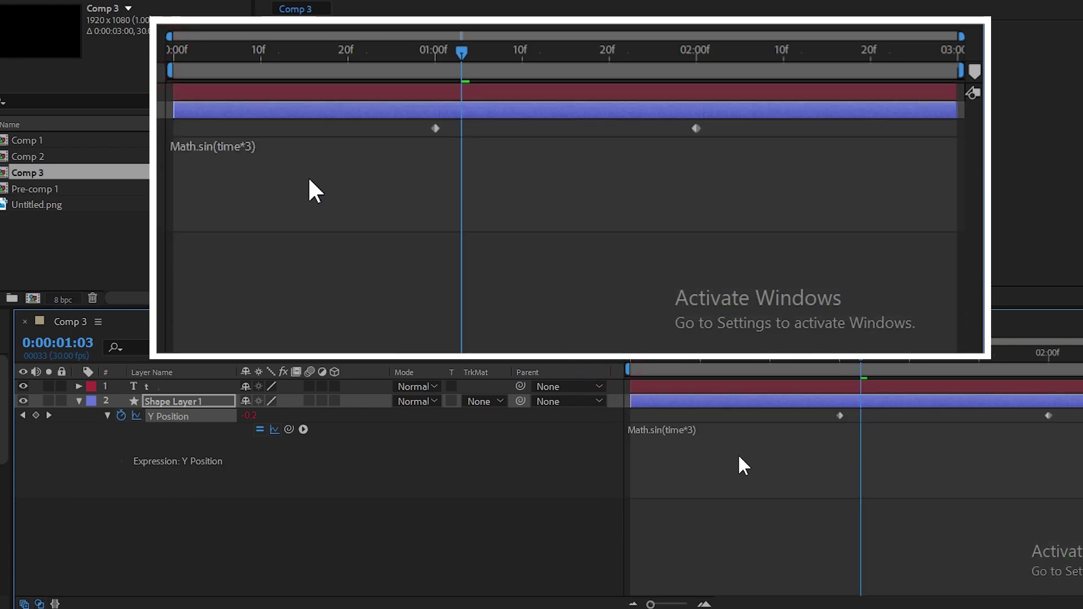
# - Prepend 800* and change the frequency to 20, giving 800*Math.sin(time*20), then inspect the sine curve
pyautogui.click(663, 433)
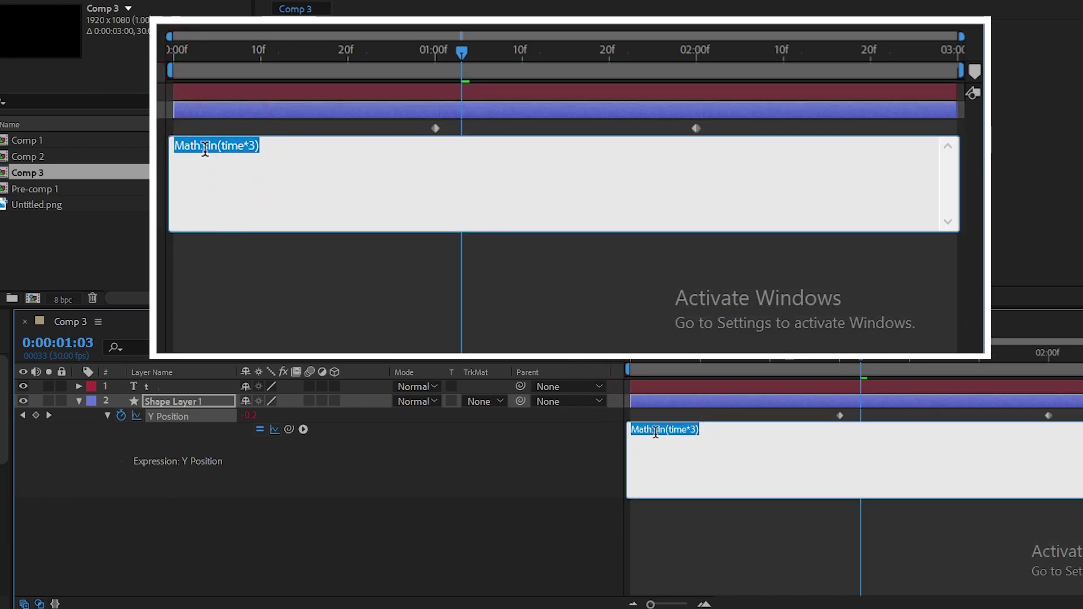
pyautogui.click(654, 431)
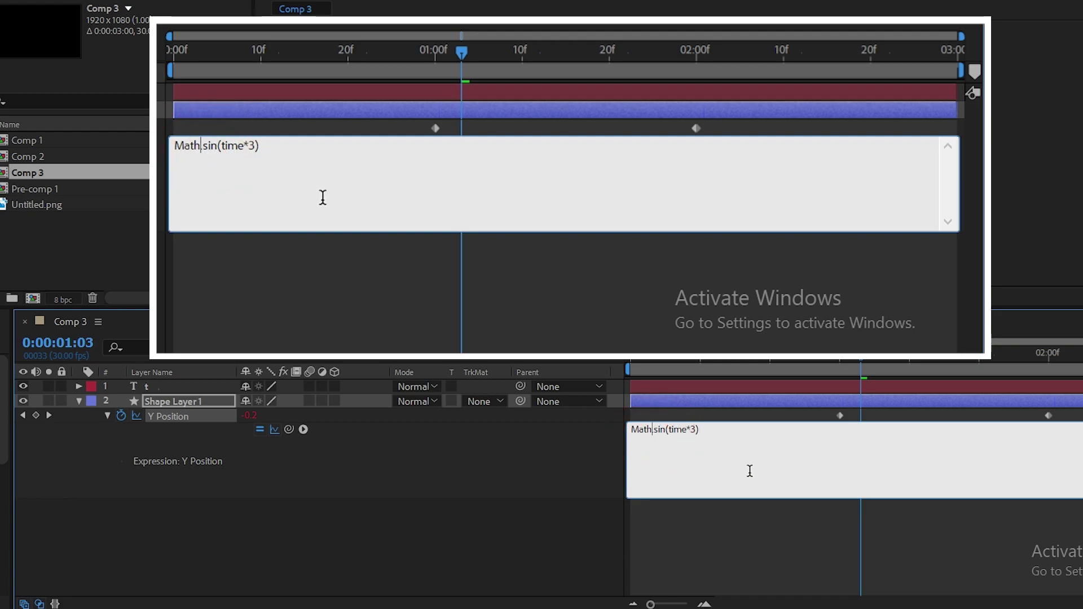
pyautogui.press('Left')
pyautogui.write('800*')
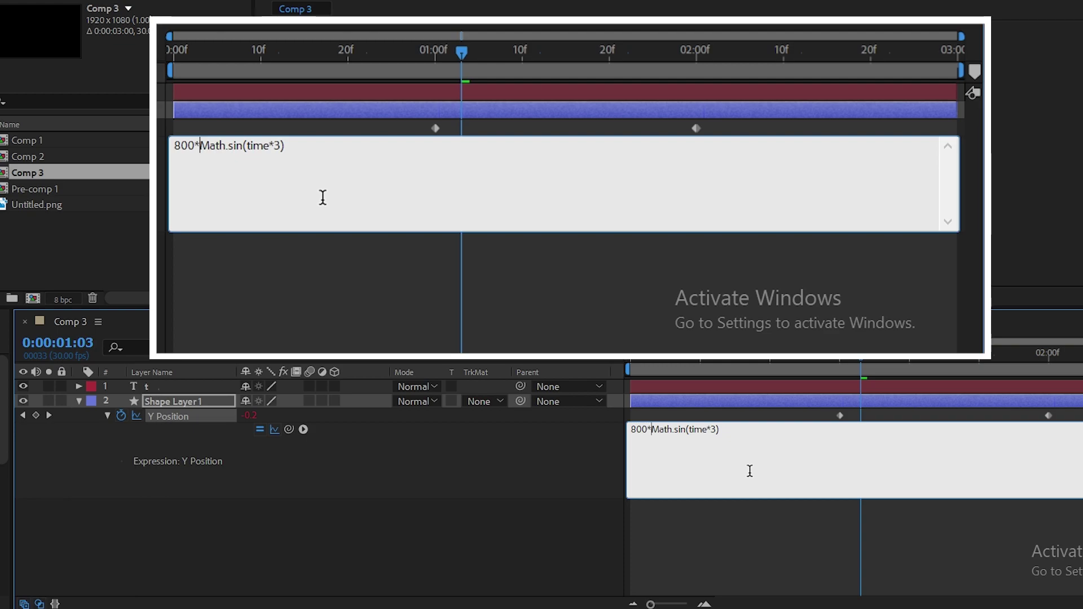
pyautogui.press('Right')
pyautogui.press('Right')
pyautogui.press('Right')
pyautogui.press('Right')
pyautogui.press('Right')
pyautogui.press('Right')
pyautogui.press('Right')
pyautogui.press('Delete')
pyautogui.write('20')
pyautogui.click(605, 359)
pyautogui.hotkey('shift', 'F3')
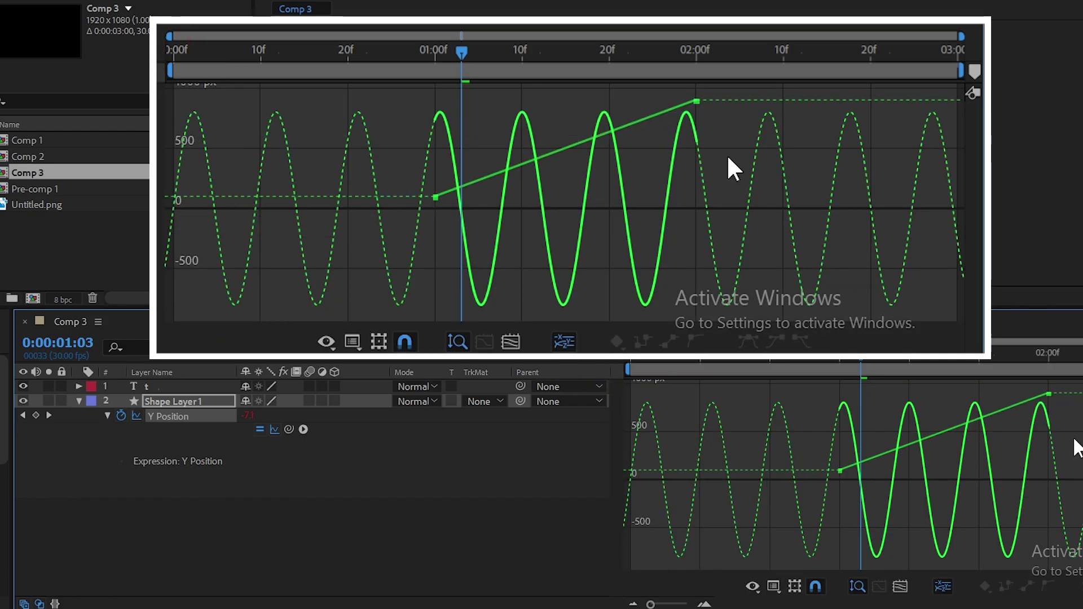
pyautogui.moveTo(217, 208)
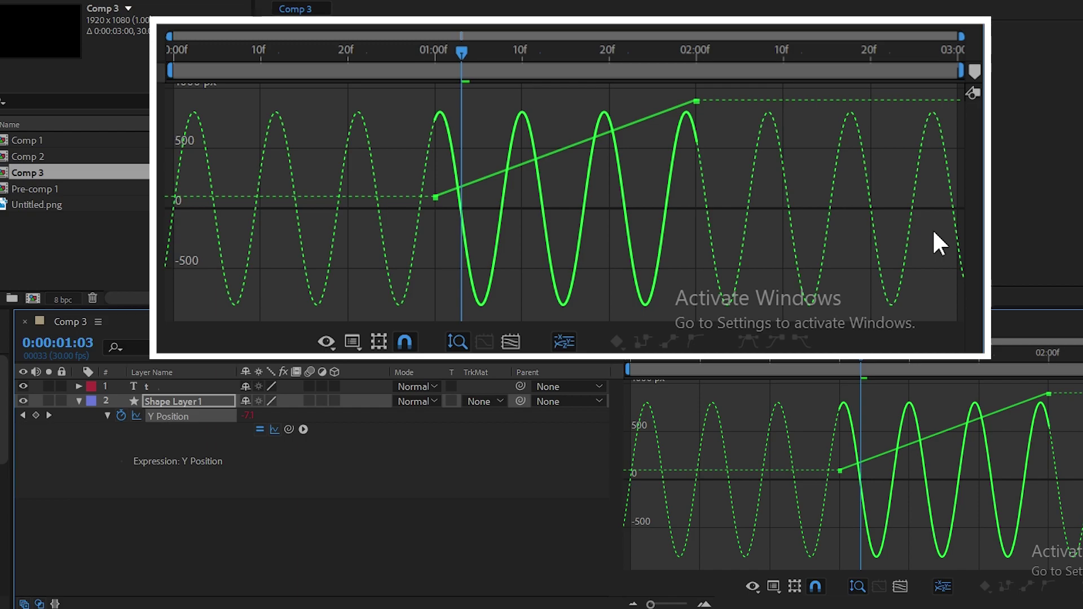
pyautogui.moveTo(322, 273)
pyautogui.click(606, 359)
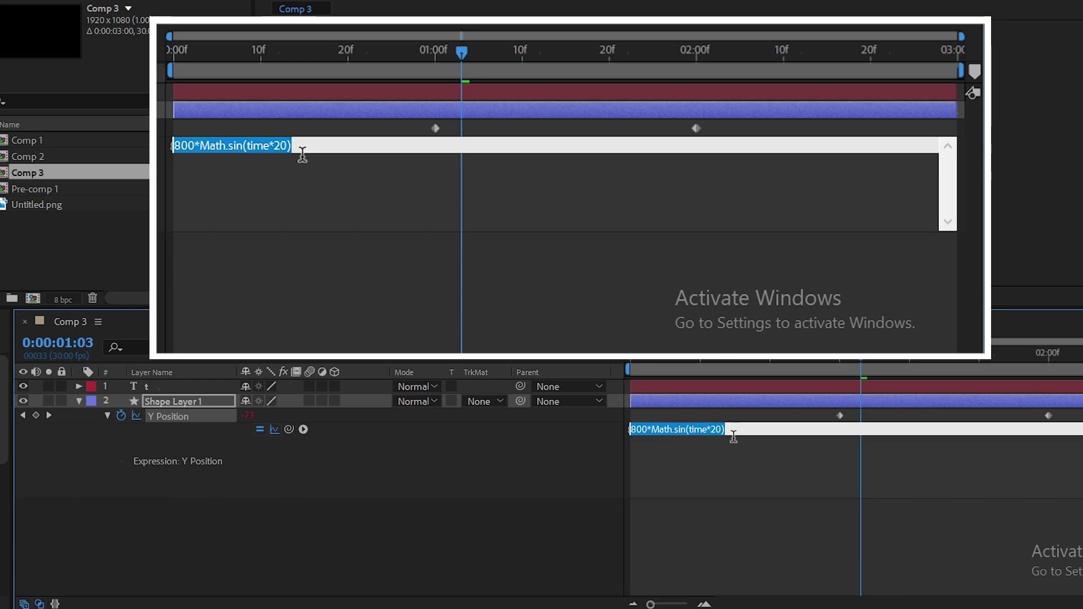
# - Add Math.exp(time*5) and /20 to complete 800*Math.sin(time*20)/Math.exp(time*5)/20, then view the graph
pyautogui.click(726, 430)
pyautogui.click(727, 434)
pyautogui.write('/')
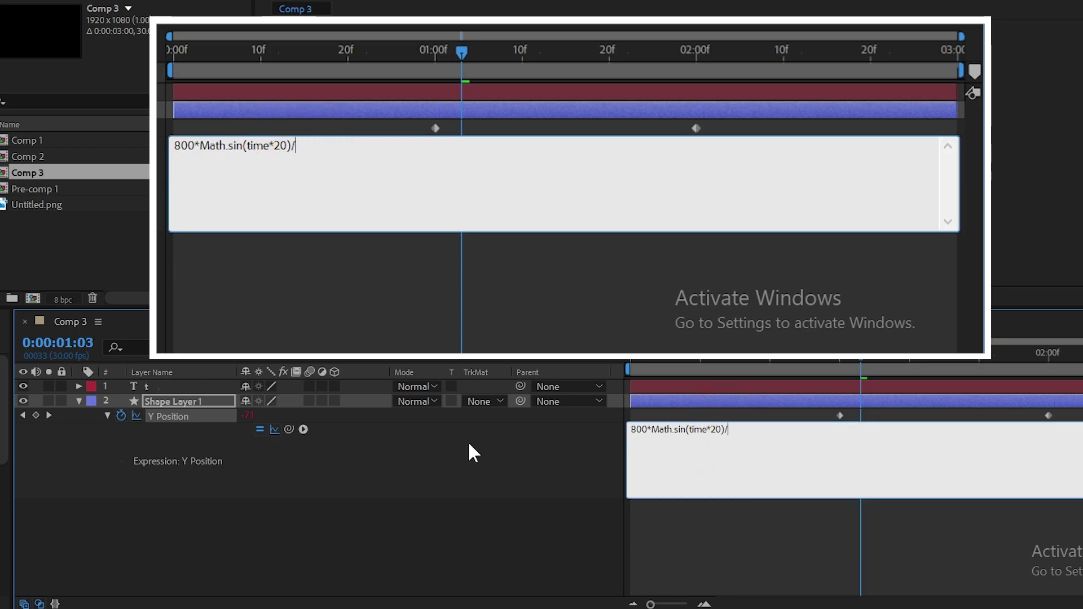
pyautogui.click(305, 429)
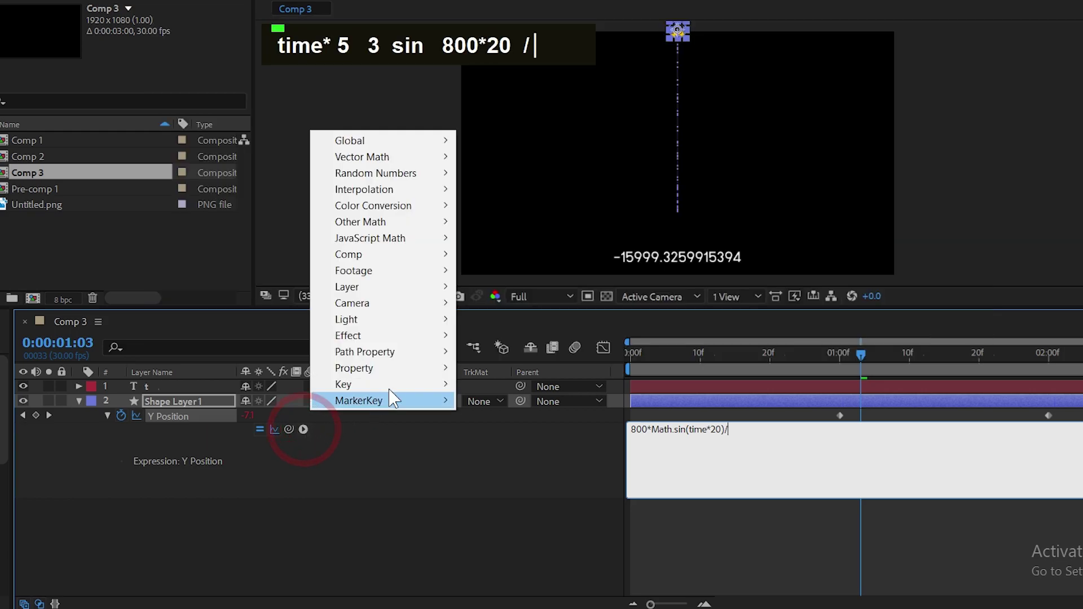
pyautogui.moveTo(400, 243)
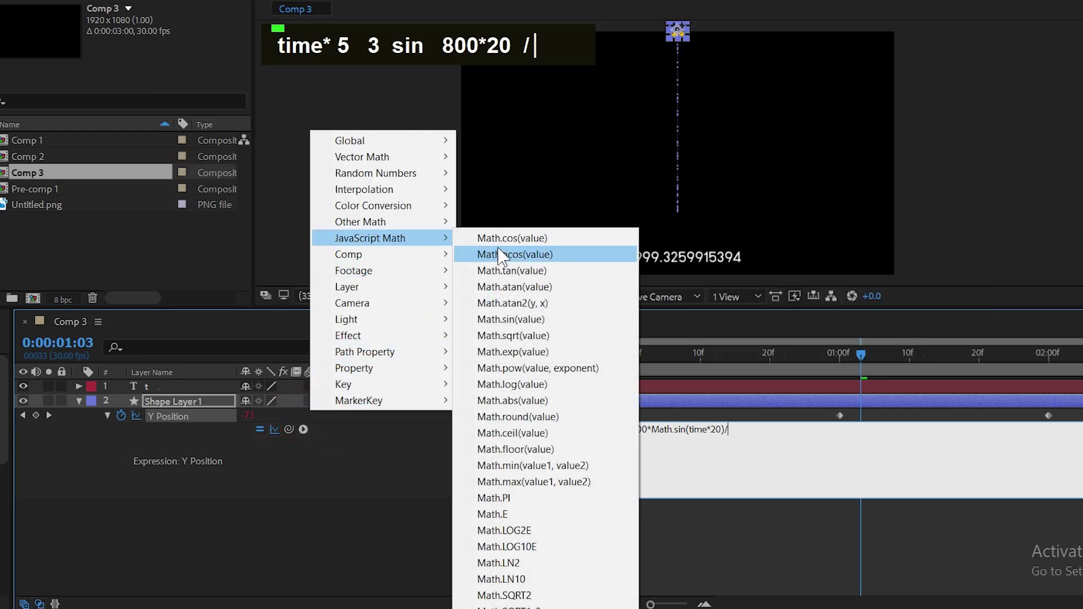
pyautogui.click(518, 353)
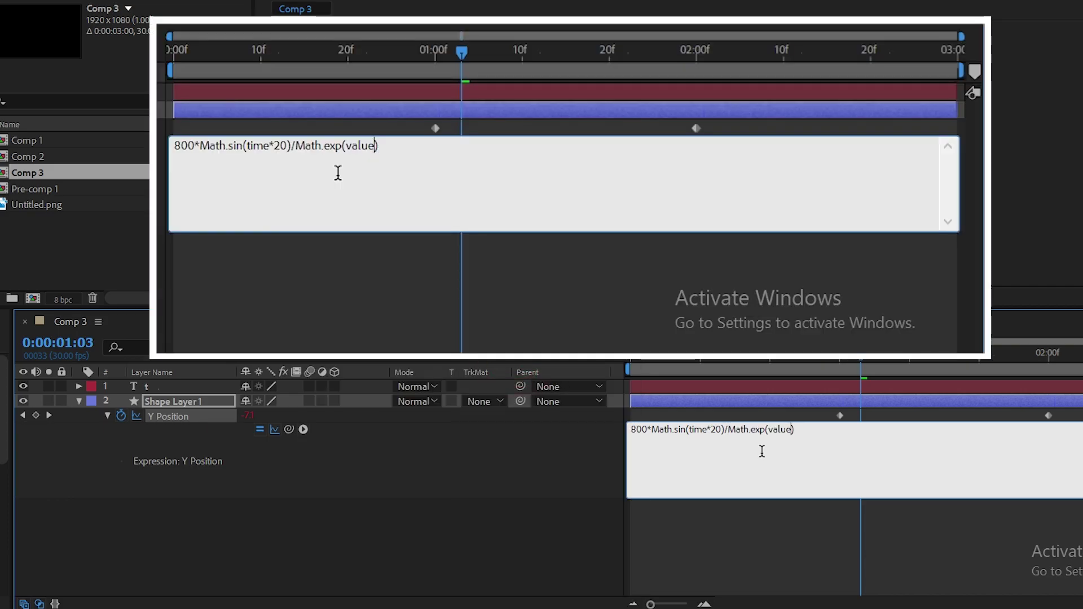
pyautogui.press('BackSpace')
pyautogui.press('BackSpace')
pyautogui.press('BackSpace')
pyautogui.press('BackSpace')
pyautogui.press('BackSpace')
pyautogui.write('time')
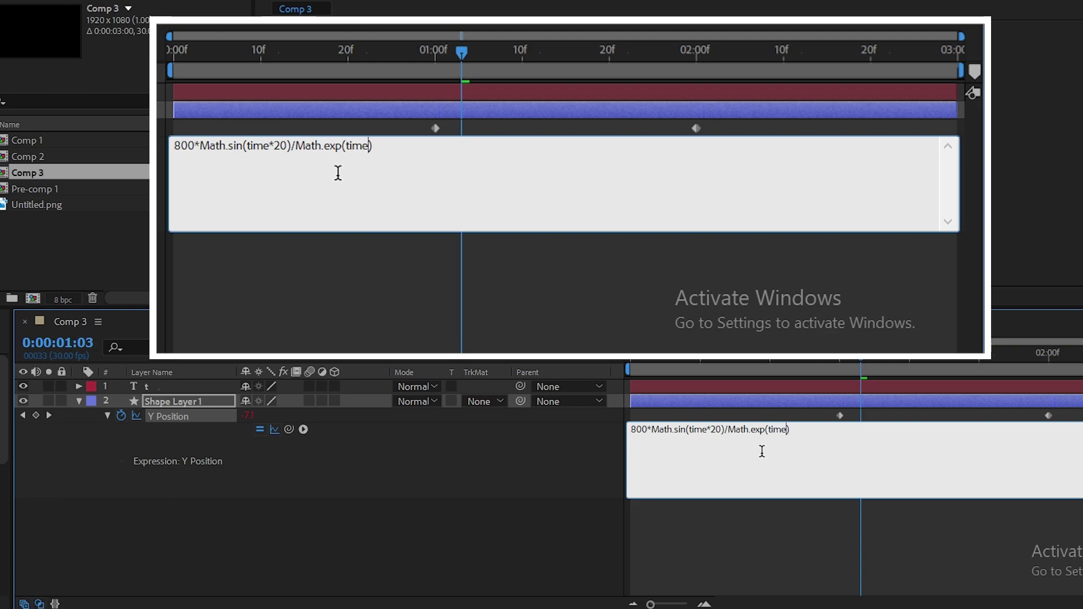
pyautogui.write('*5')
pyautogui.click(398, 152)
pyautogui.write('/')
pyautogui.write('20')
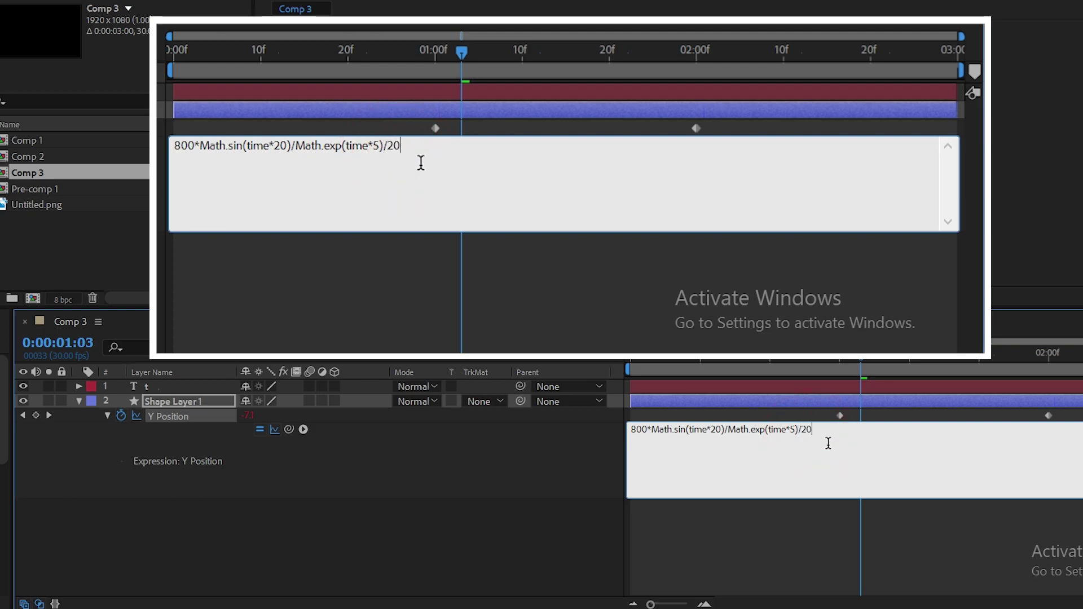
pyautogui.click(605, 348)
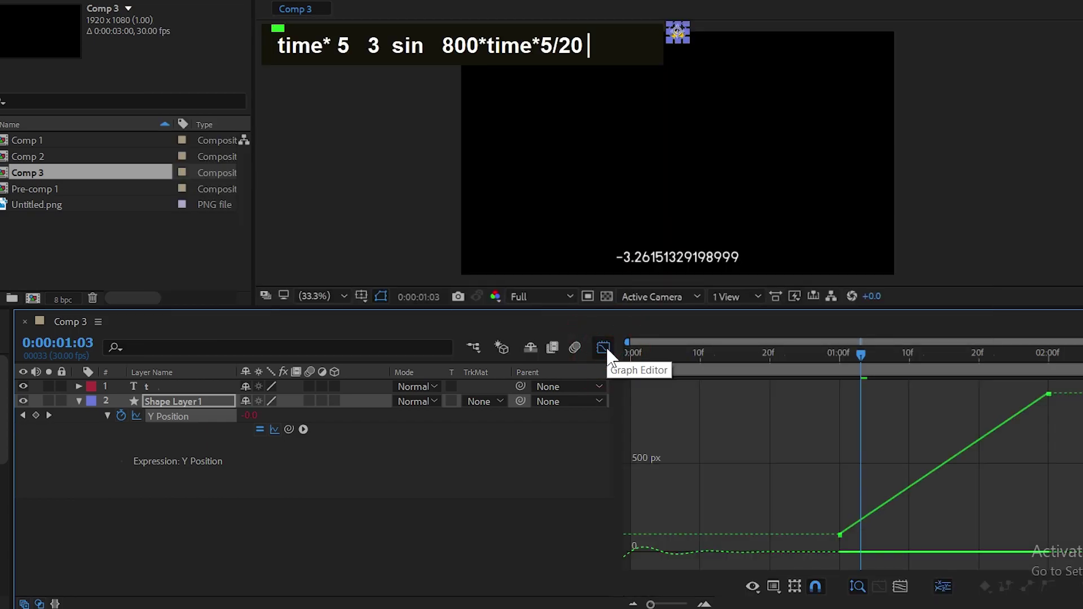
# - Scrub the damped motion, watching the readout fall from 165.6 at 0:00:00:08 to near zero at 0:00:02:03
pyautogui.moveTo(629, 354)
pyautogui.mouseDown()
pyautogui.moveTo(682, 381)
pyautogui.moveTo(617, 404)
pyautogui.moveTo(652, 404)
pyautogui.mouseUp()
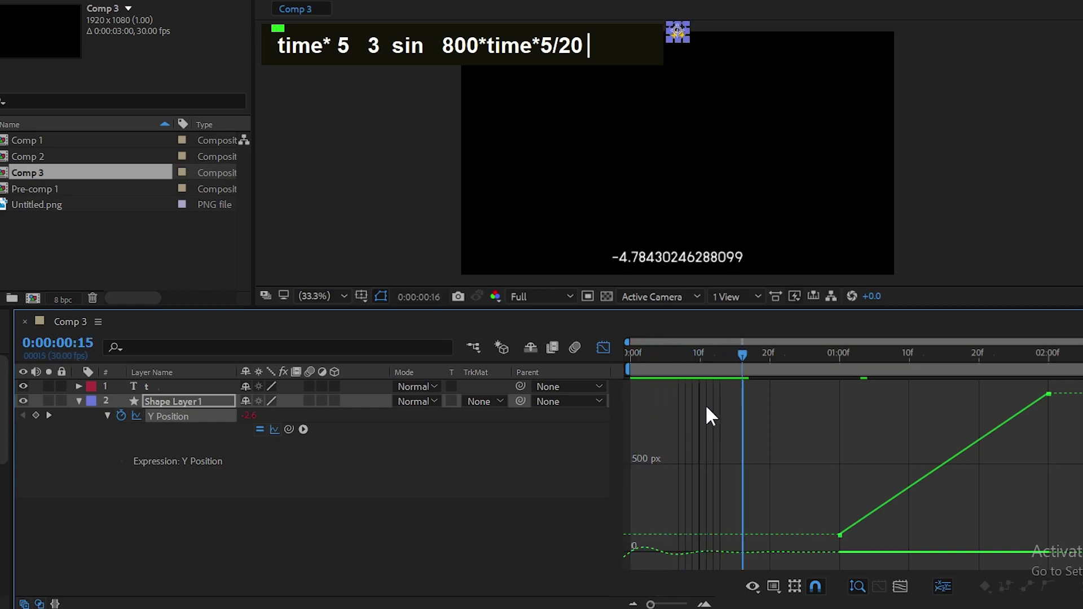
pyautogui.moveTo(653, 367)
pyautogui.mouseDown()
pyautogui.moveTo(753, 406)
pyautogui.moveTo(684, 404)
pyautogui.mouseUp()
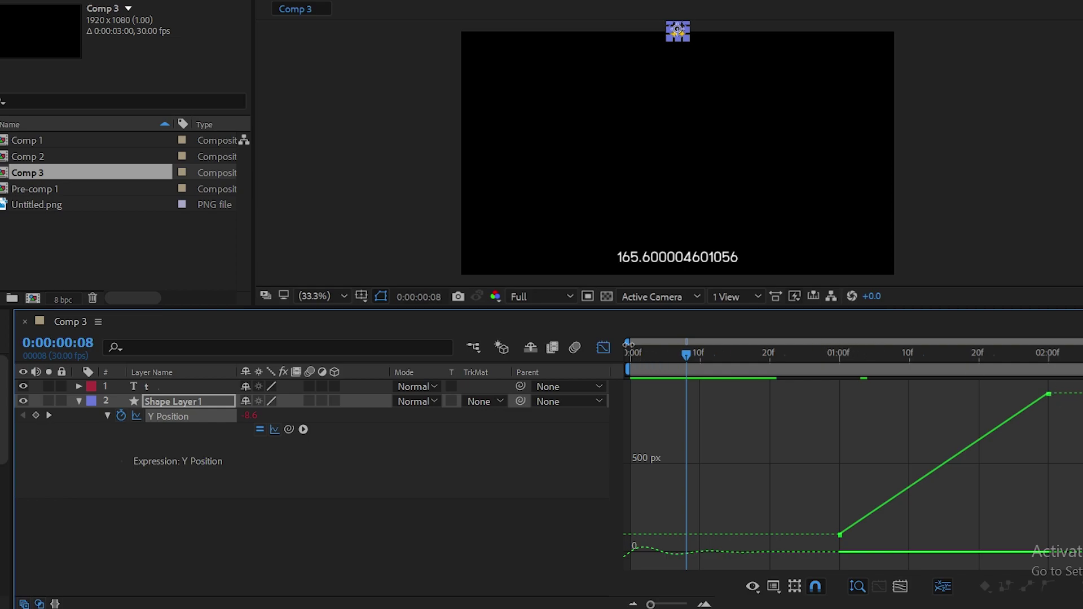
pyautogui.moveTo(636, 352)
pyautogui.mouseDown()
pyautogui.moveTo(878, 377)
pyautogui.moveTo(1022, 367)
pyautogui.moveTo(1073, 380)
pyautogui.mouseUp()
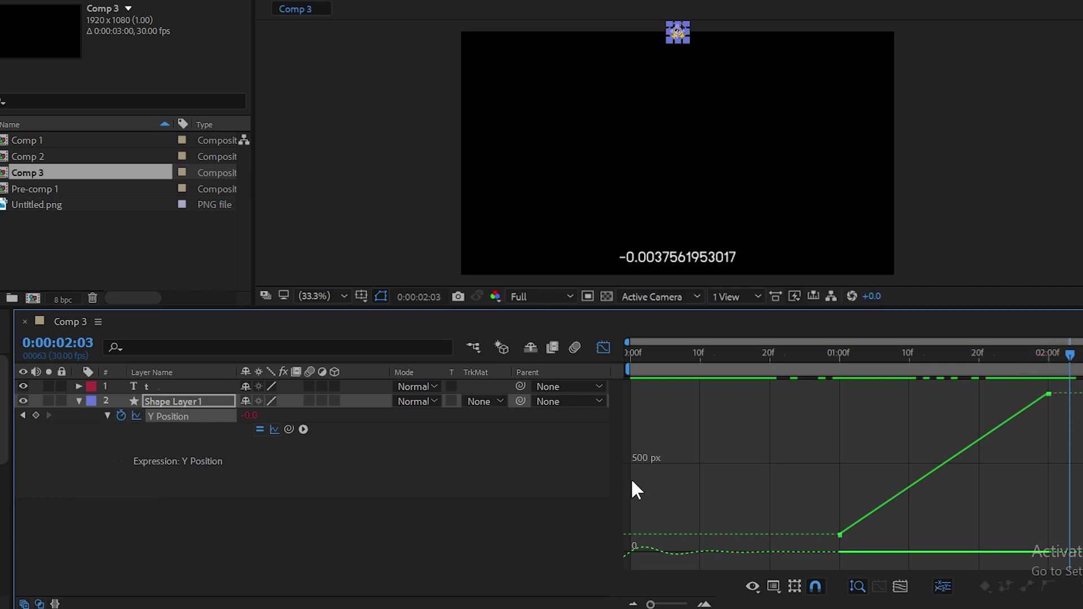
pyautogui.click(602, 346)
pyautogui.click(675, 446)
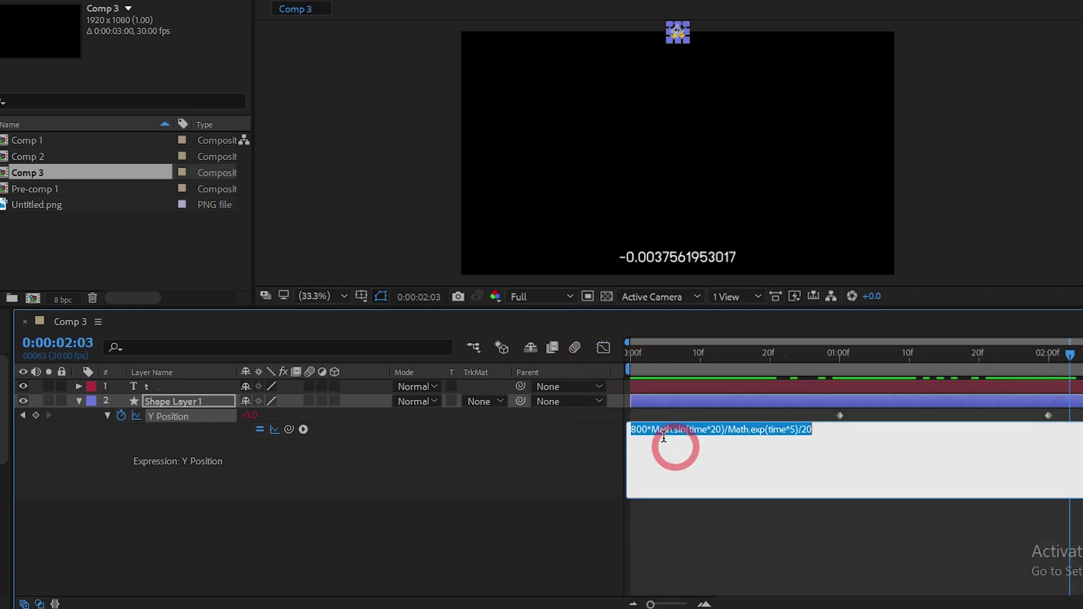
# - Prefix the Y Position expression with value+ so the bounce rides on the keyframed motion, reading 900.0
pyautogui.click(632, 430)
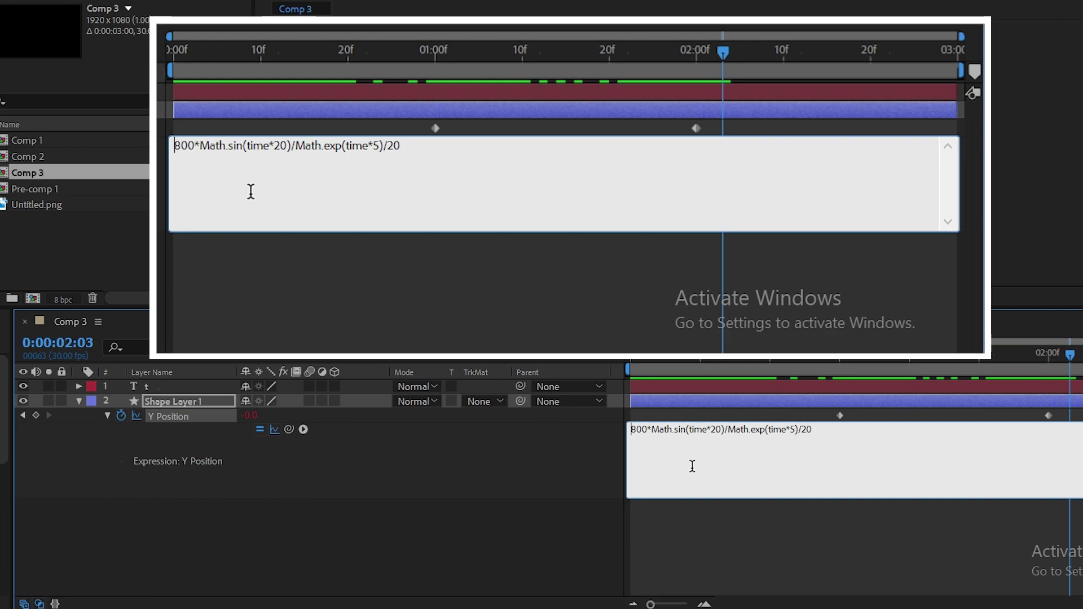
pyautogui.write('value')
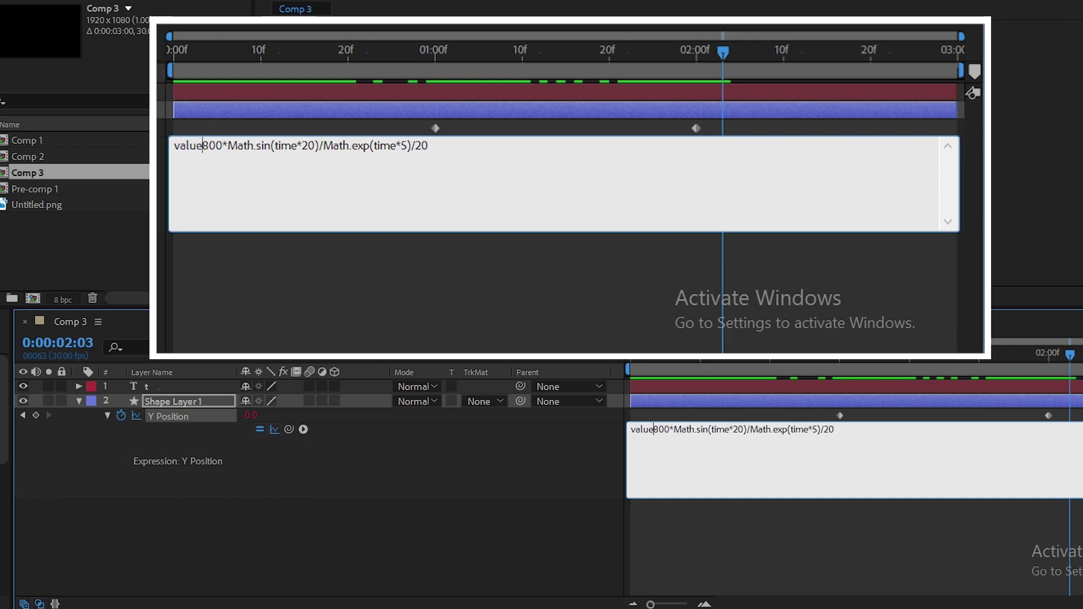
pyautogui.write('+')
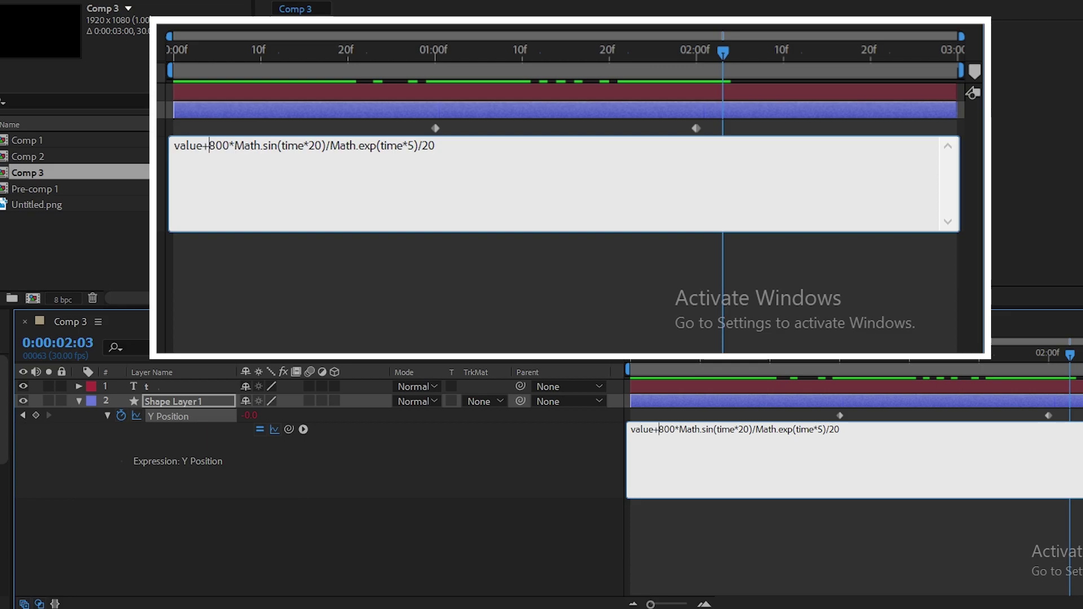
pyautogui.click(609, 357)
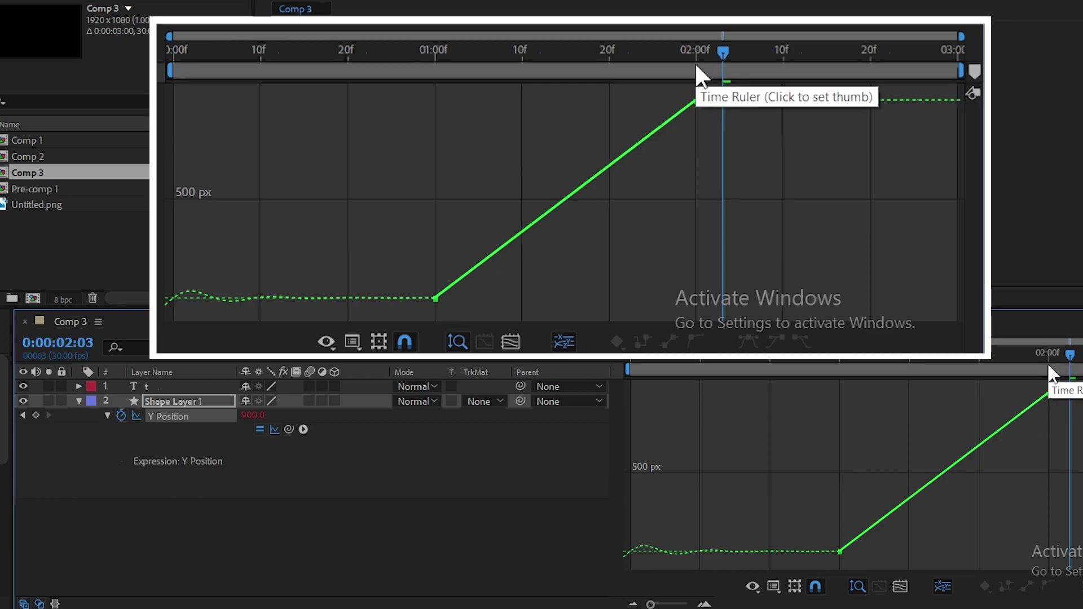
pyautogui.click(608, 360)
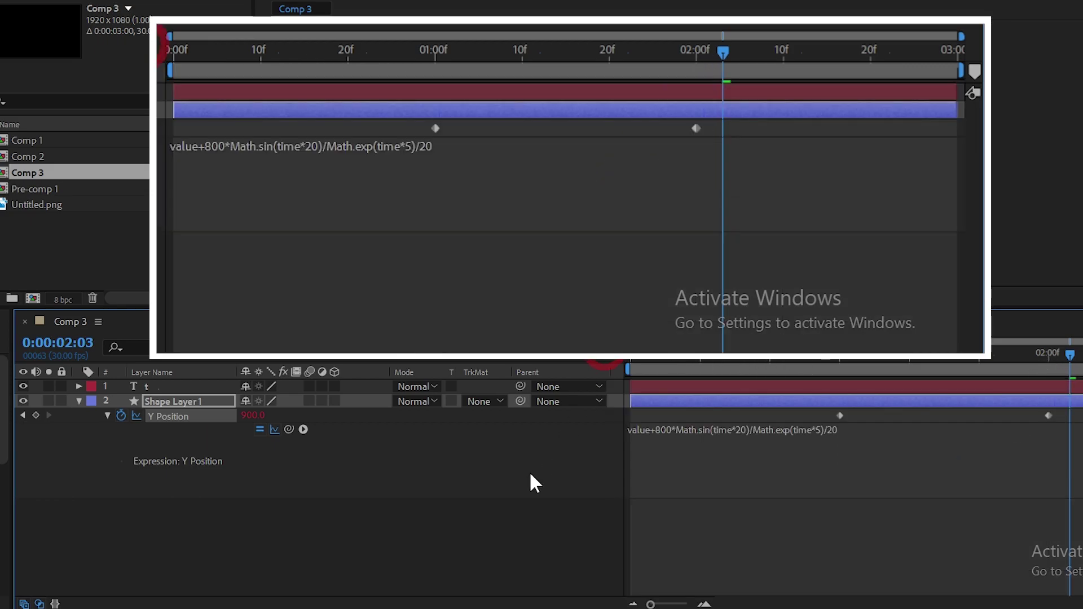
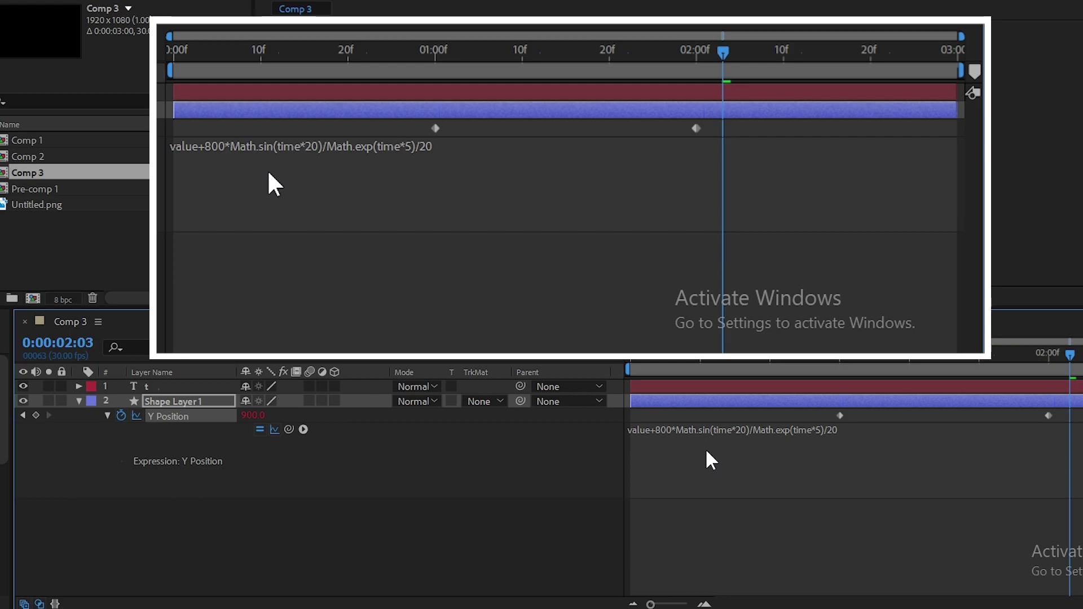
# - Add an 'if (time>2)' line above the Y Position bounce formula
pyautogui.click(708, 452)
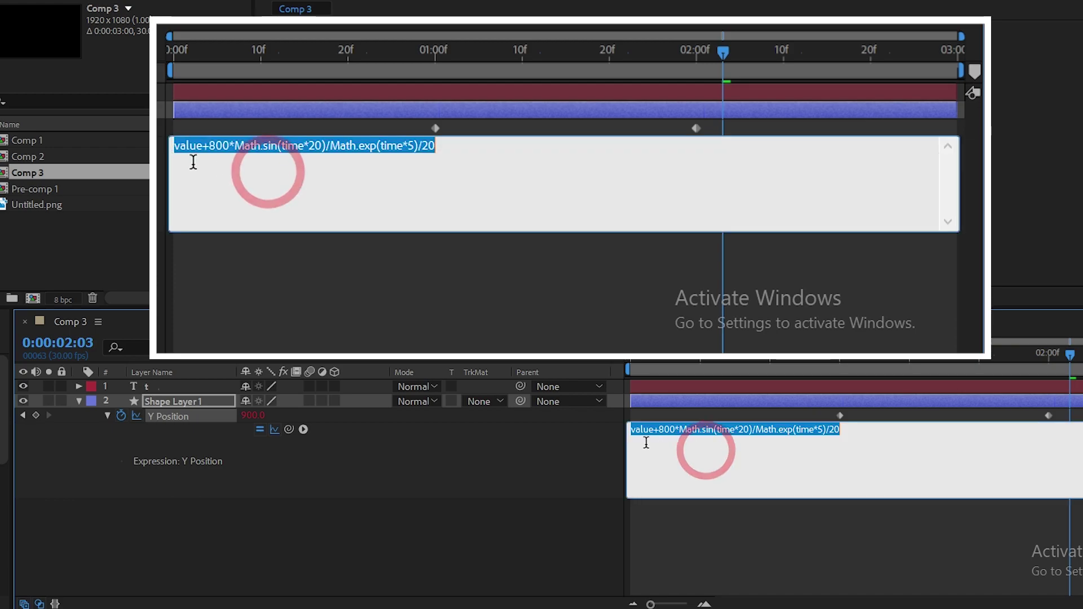
pyautogui.click(632, 430)
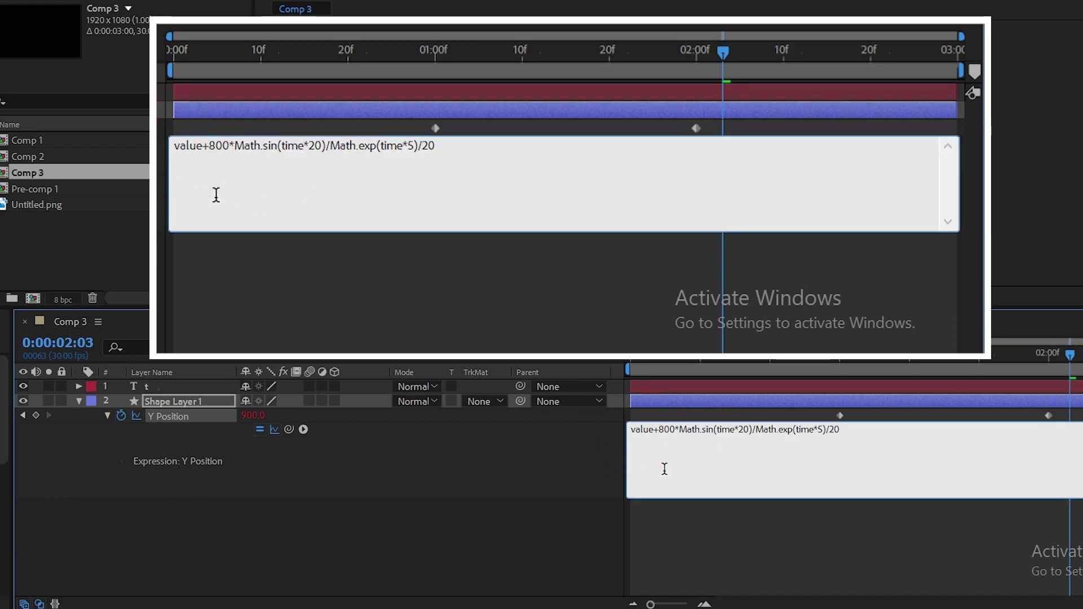
pyautogui.press('Return')
pyautogui.press('Up')
pyautogui.write('i')
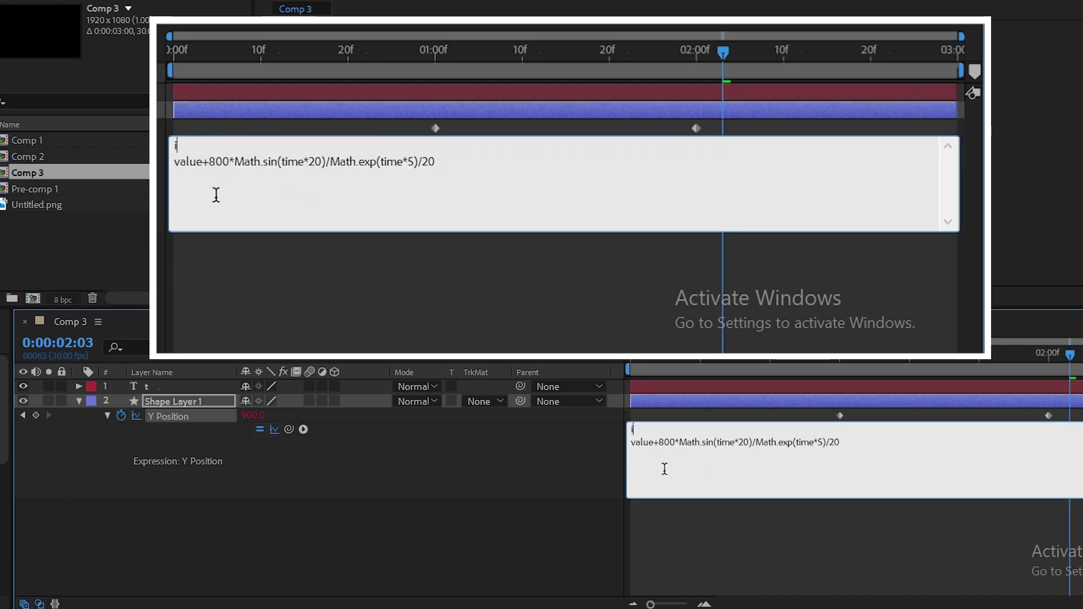
pyautogui.write('f')
pyautogui.write(' ()')
pyautogui.press('Left')
pyautogui.write('tim')
pyautogui.write('e>')
pyautogui.write('2)')
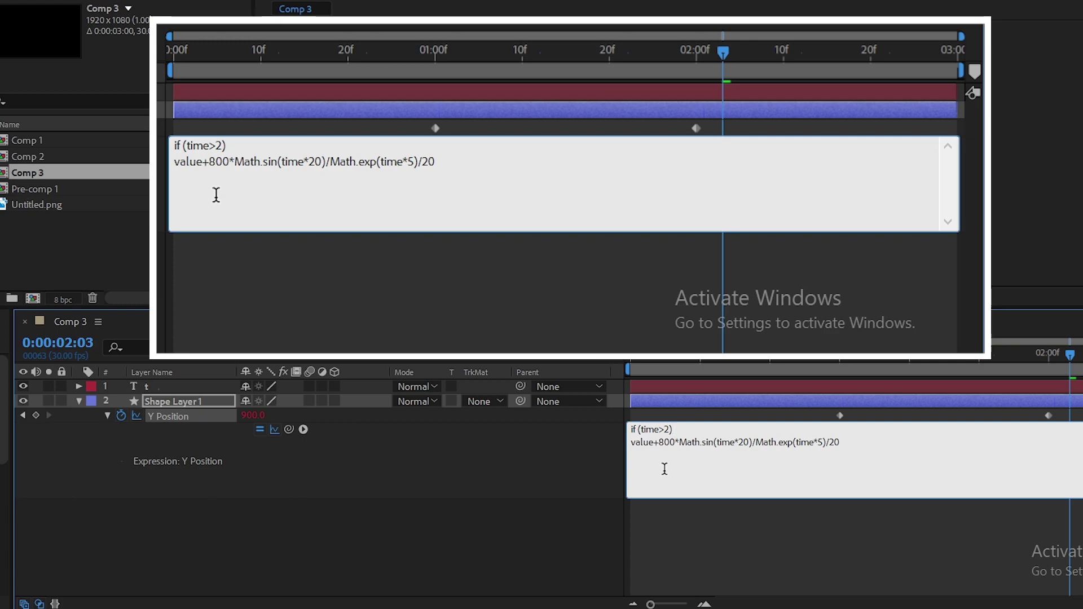
# - Add 'else' and 'value' lines below the bounce formula
pyautogui.press('Down')
pyautogui.click(846, 442)
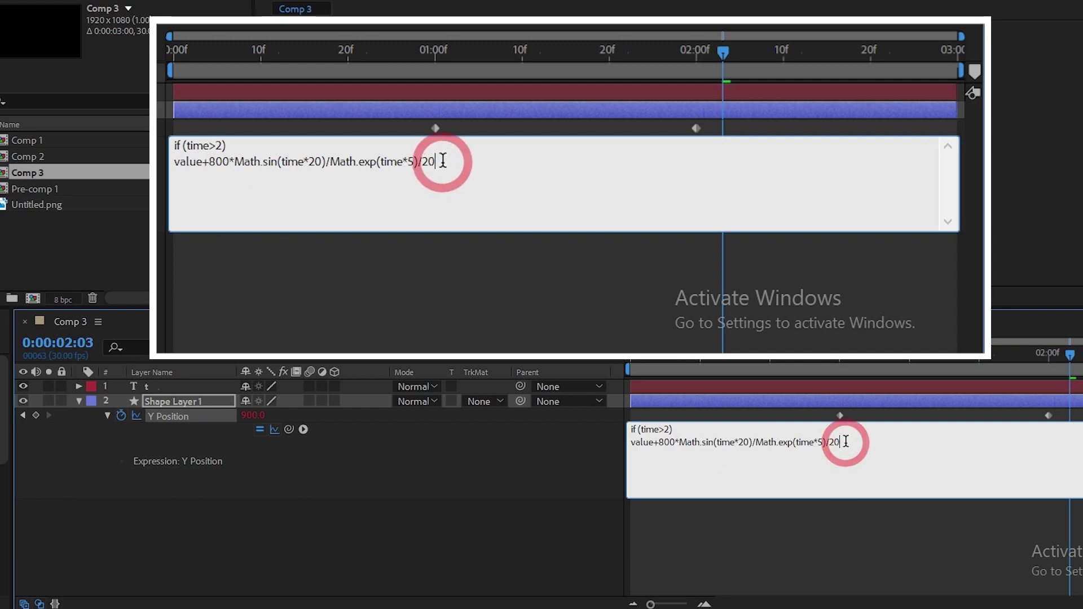
pyautogui.press('Return')
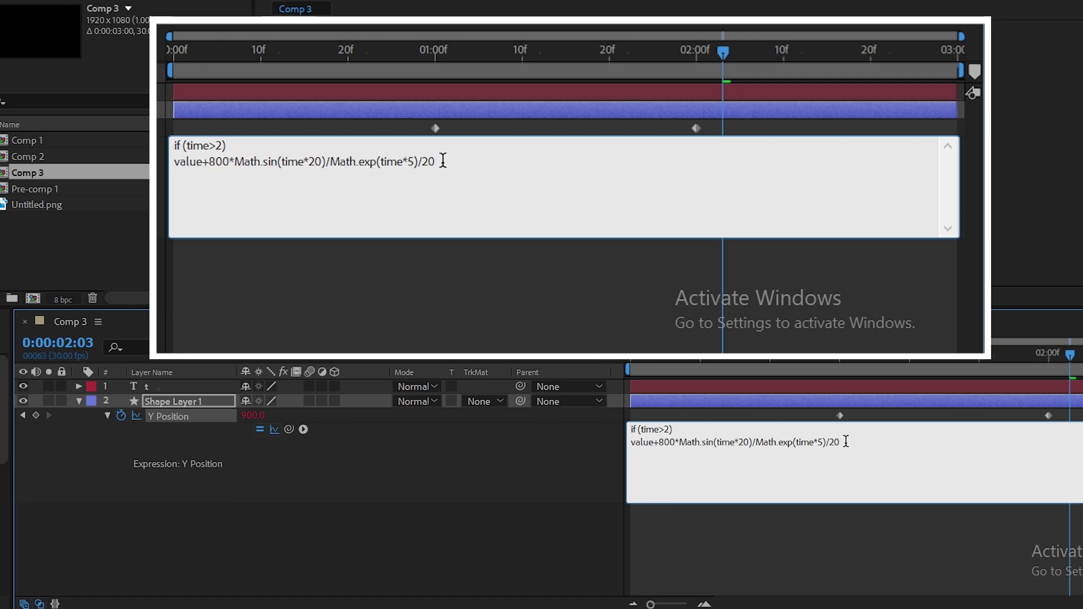
pyautogui.write('else')
pyautogui.press('Return')
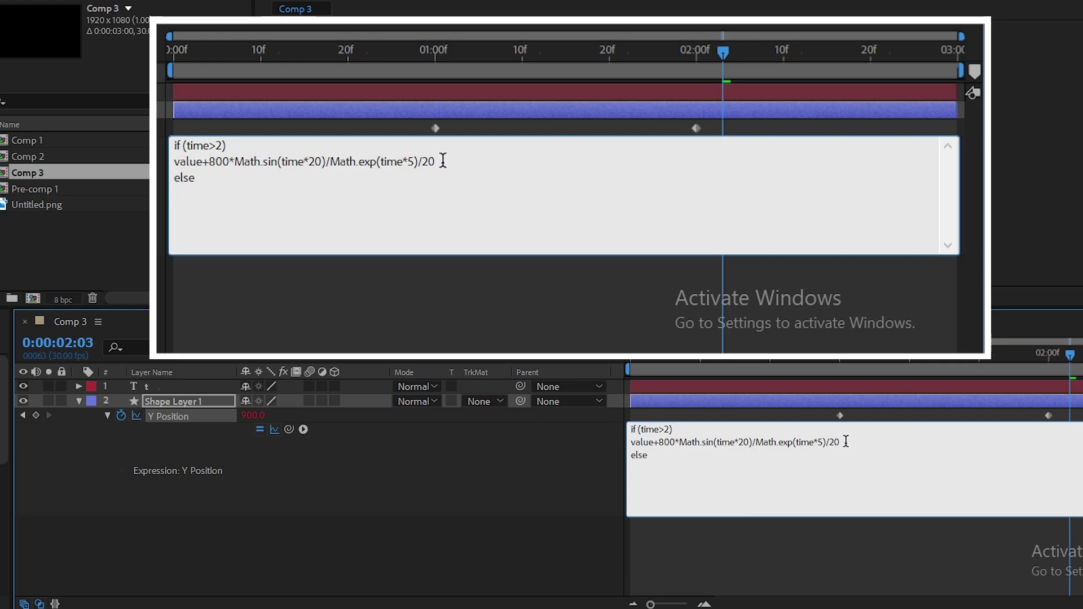
pyautogui.write('value')
pyautogui.click(602, 360)
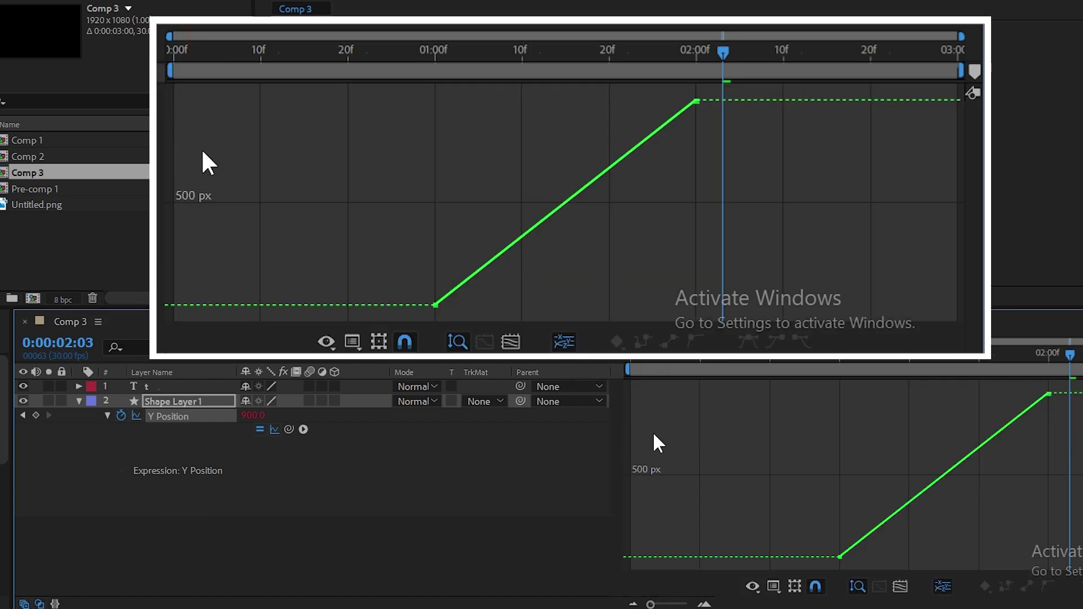
pyautogui.click(603, 361)
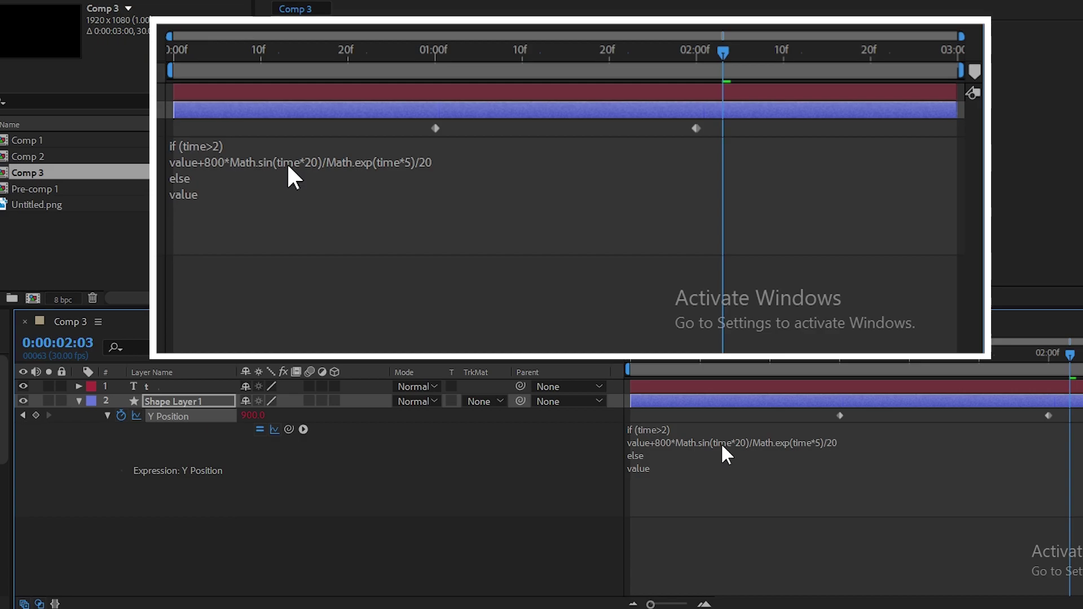
pyautogui.click(605, 366)
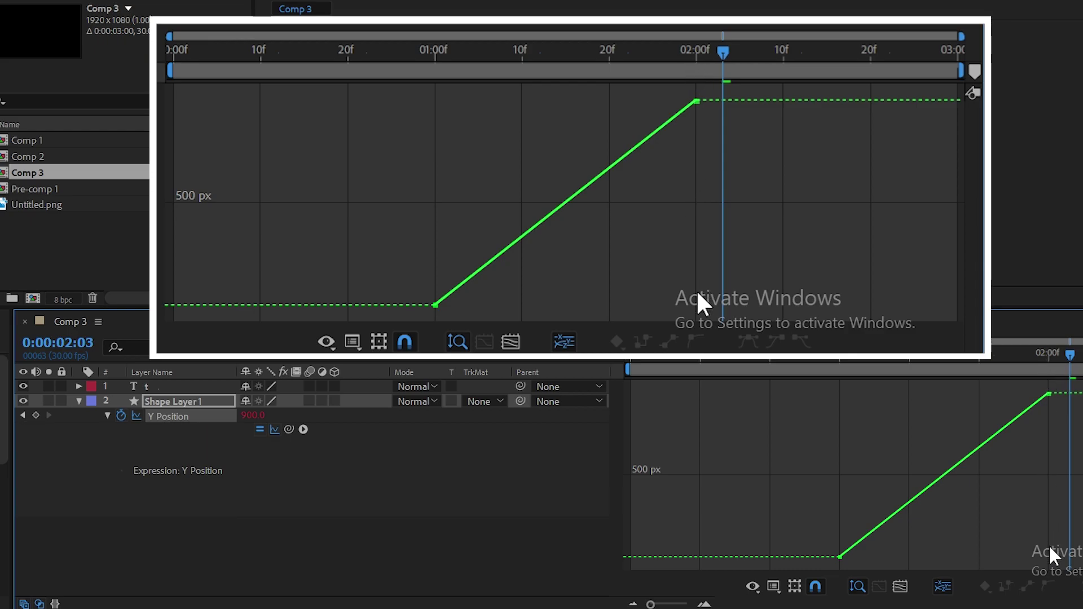
pyautogui.click(618, 359)
pyautogui.click(720, 469)
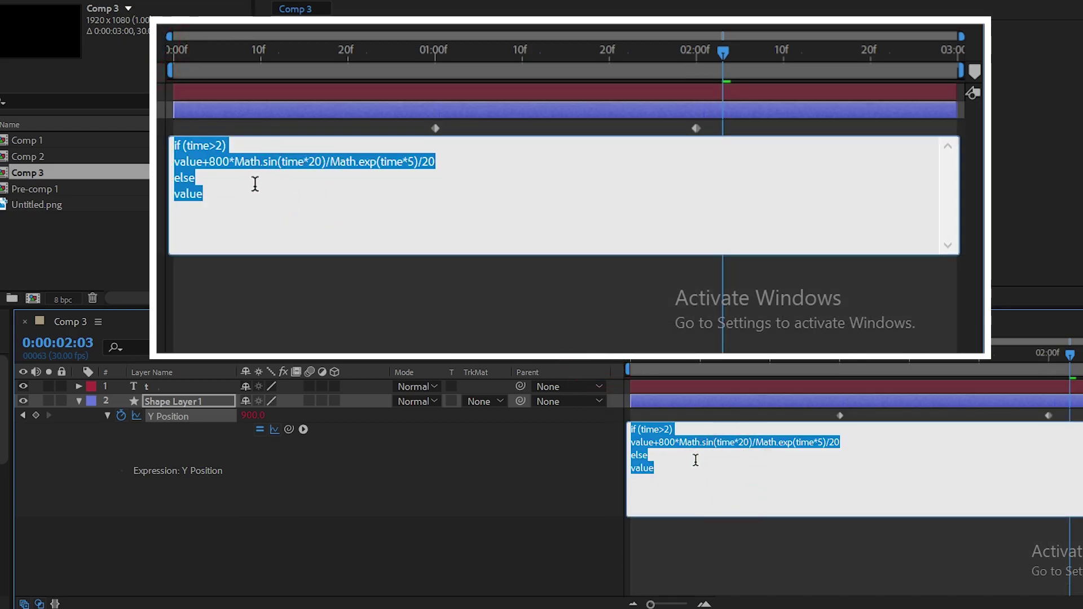
# - Insert 't = time-2;' as a new first line of the expression
pyautogui.click(698, 429)
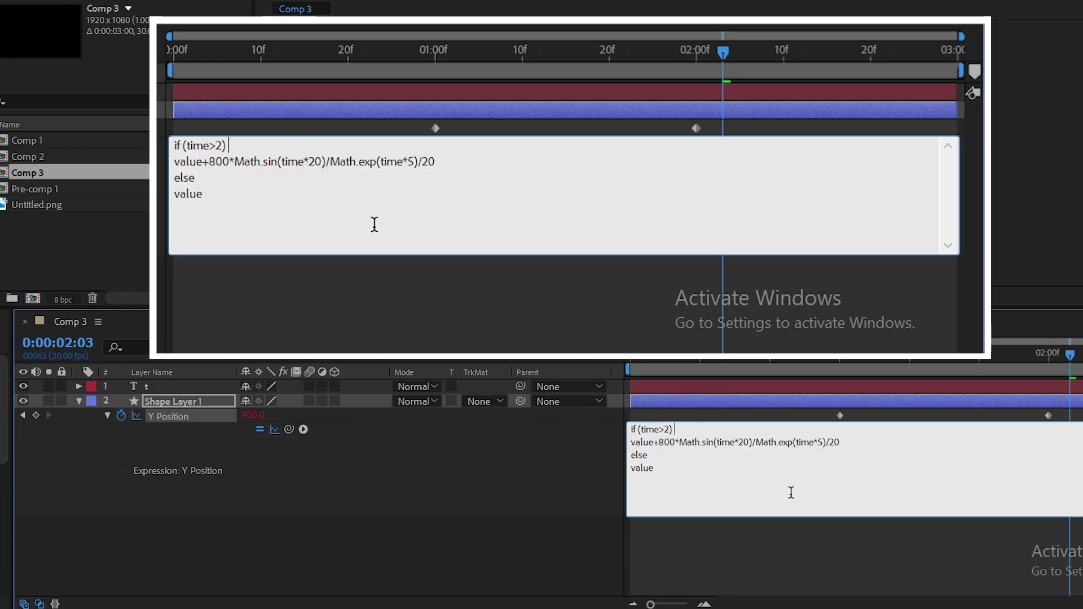
pyautogui.press('Left')
pyautogui.press('Left')
pyautogui.press('Left')
pyautogui.press('Left')
pyautogui.press('Left')
pyautogui.press('Left')
pyautogui.press('Left')
pyautogui.press('Left')
pyautogui.press('Return')
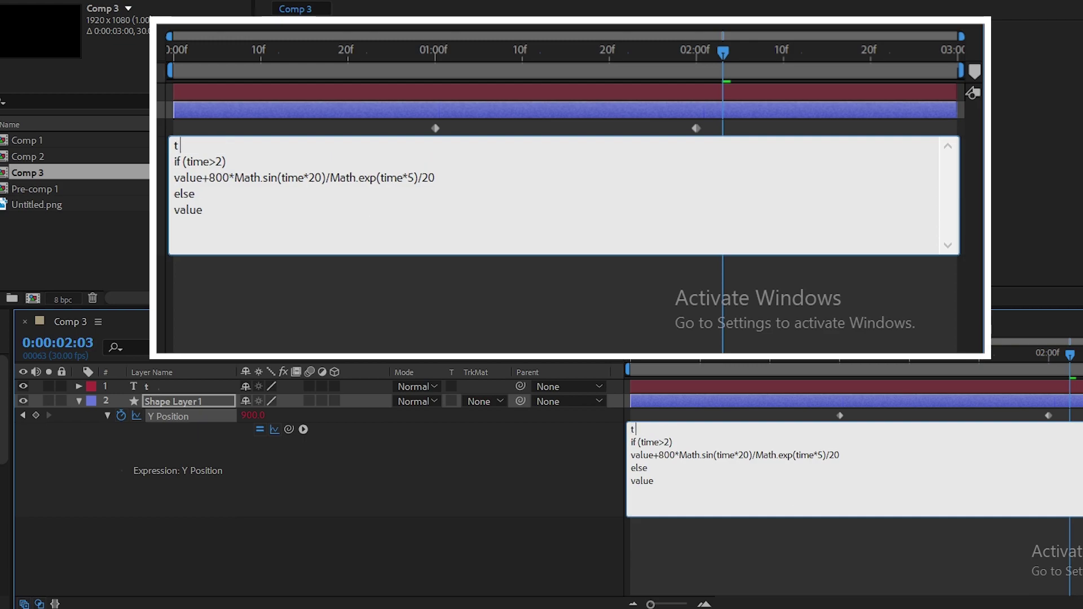
pyautogui.write('= t')
pyautogui.write('i')
pyautogui.write('me-')
pyautogui.write('2')
pyautogui.write(';')
# - Replace time with t inside both Math.sin() and Math.exp()
pyautogui.press('Right')
pyautogui.press('Right')
pyautogui.press('Right')
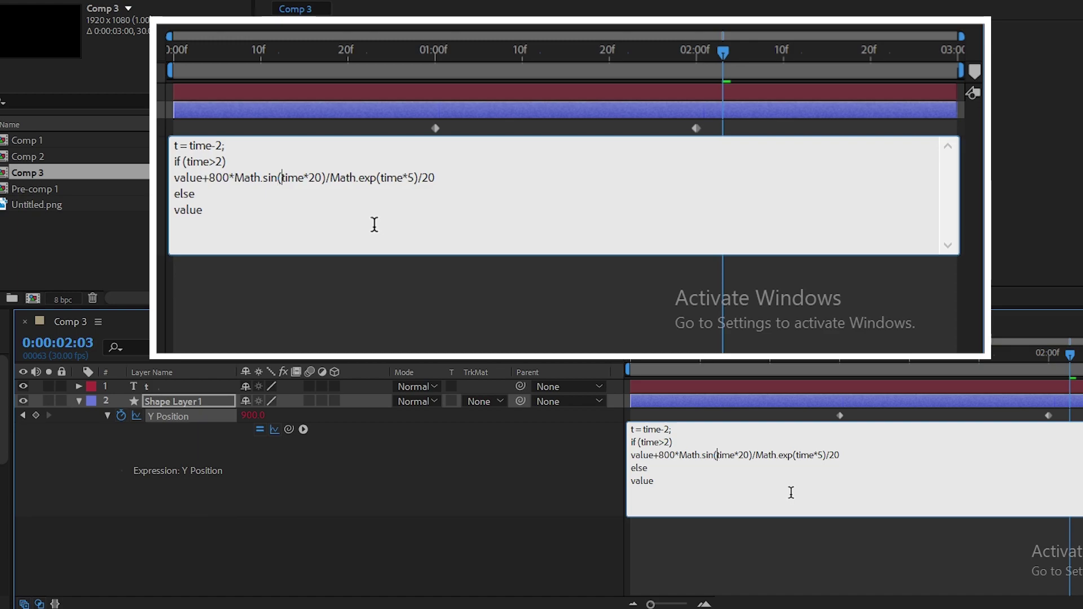
pyautogui.press('Delete')
pyautogui.press('Delete')
pyautogui.press('Delete')
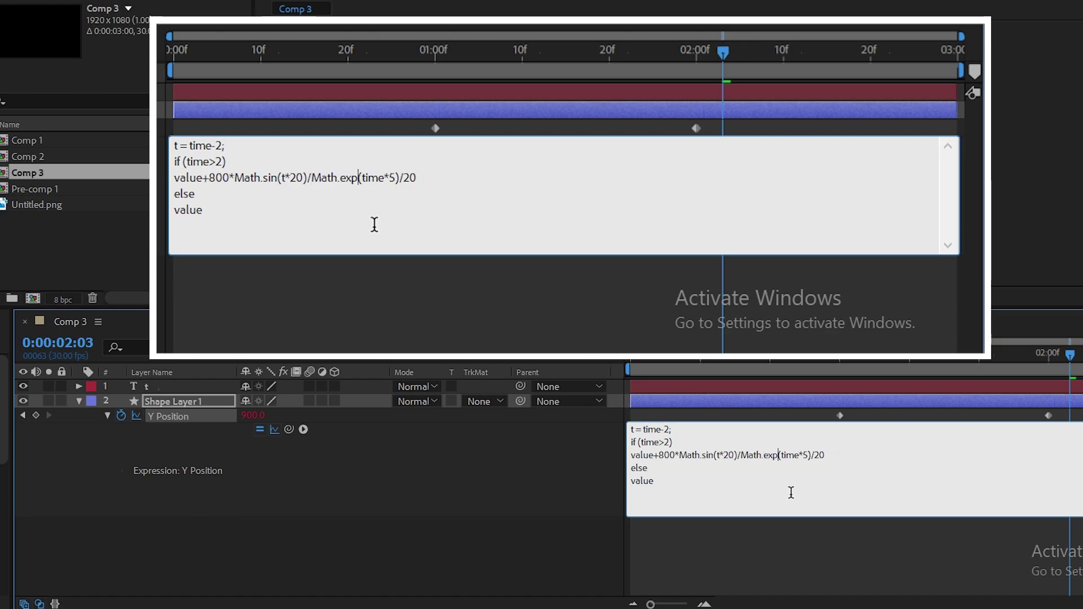
pyautogui.press('Right')
pyautogui.press('Right')
pyautogui.press('Delete')
pyautogui.press('Delete')
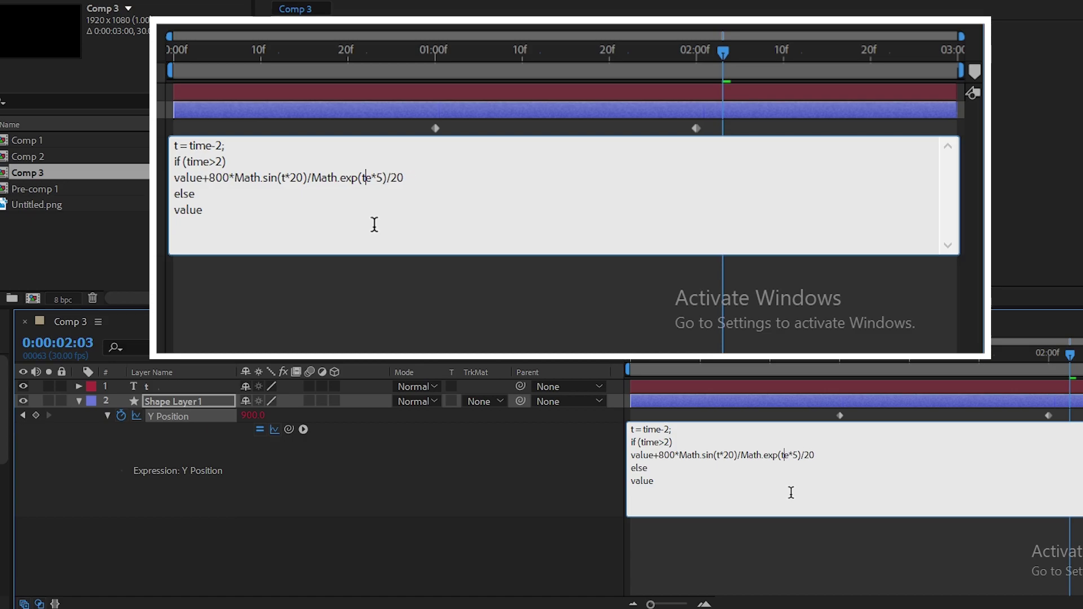
pyautogui.press('Delete')
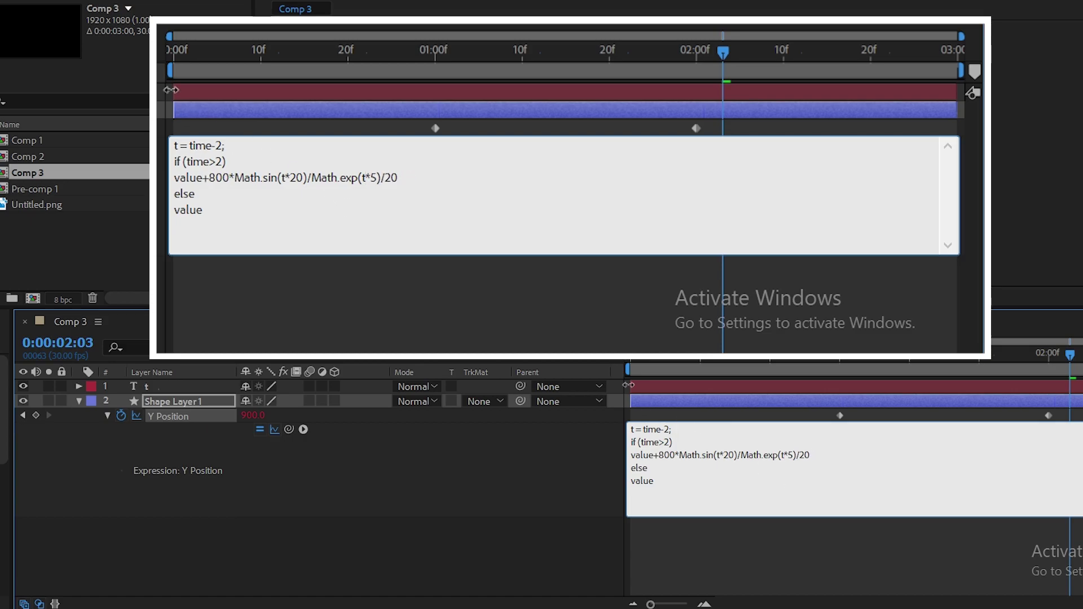
# - Commit the expression and preview the decaying bounce after 2 seconds
pyautogui.click(605, 359)
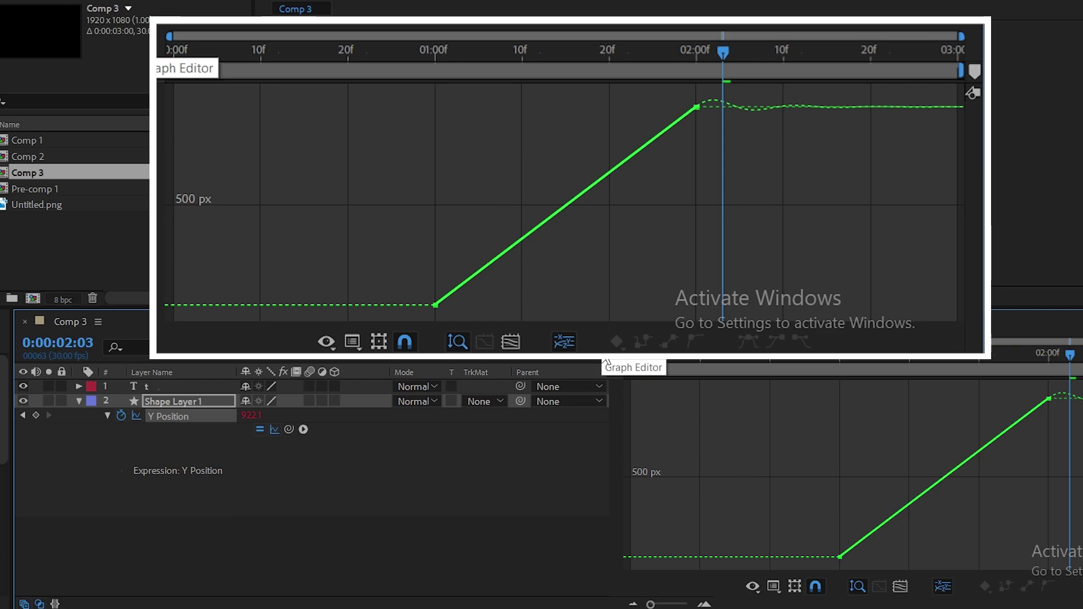
pyautogui.moveTo(1078, 372)
pyautogui.mouseDown()
pyautogui.moveTo(993, 383)
pyautogui.moveTo(987, 373)
pyautogui.mouseUp()
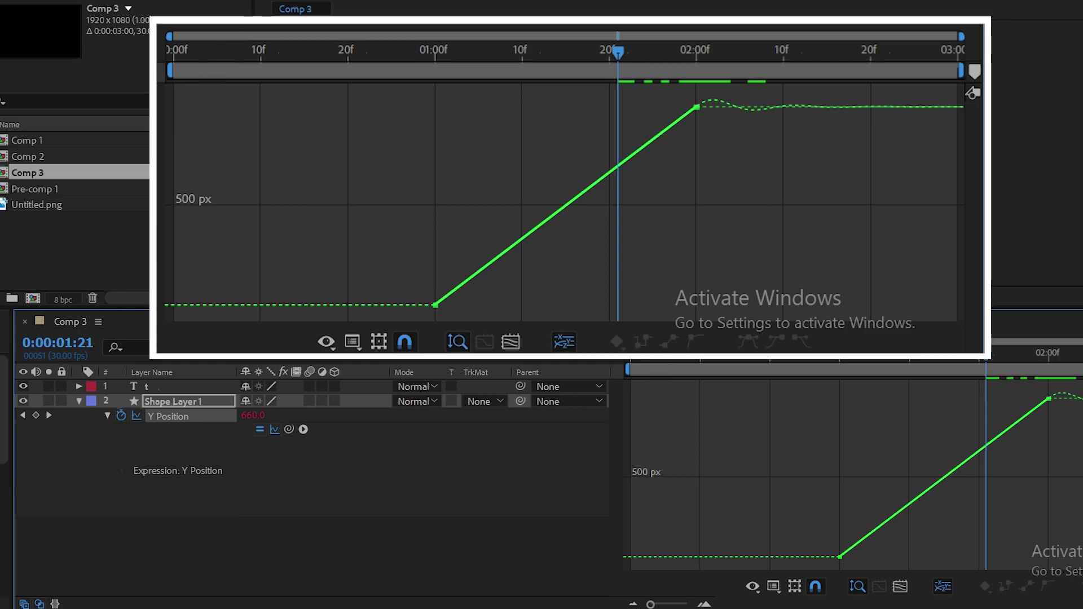
pyautogui.press('Home')
pyautogui.press('space')
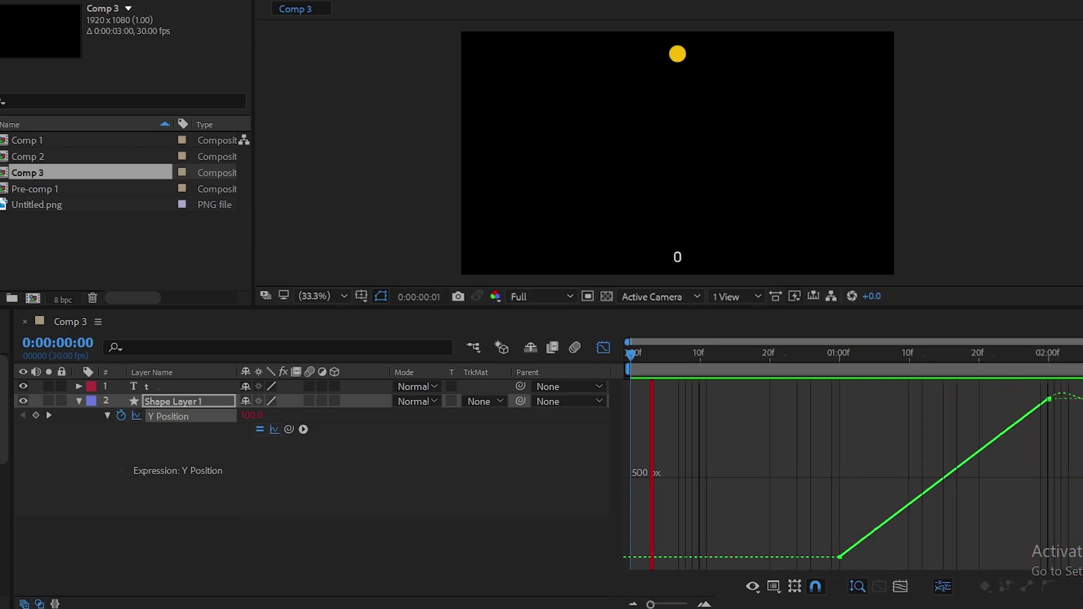
pyautogui.press('space')
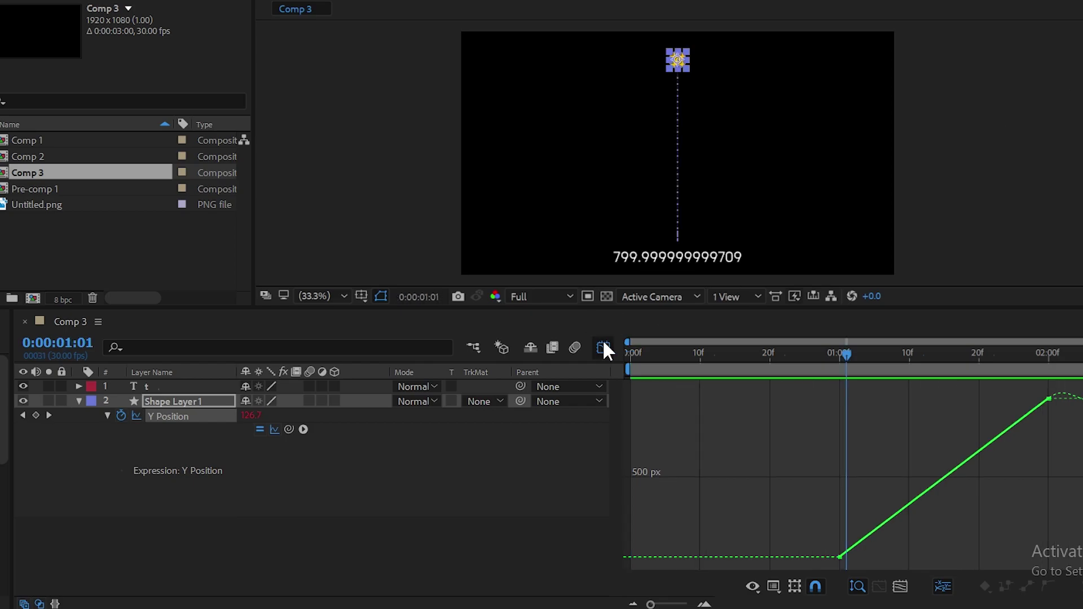
# - Shift both Y Position keyframes earlier so the second sits at 0:00:01:21
pyautogui.click(604, 342)
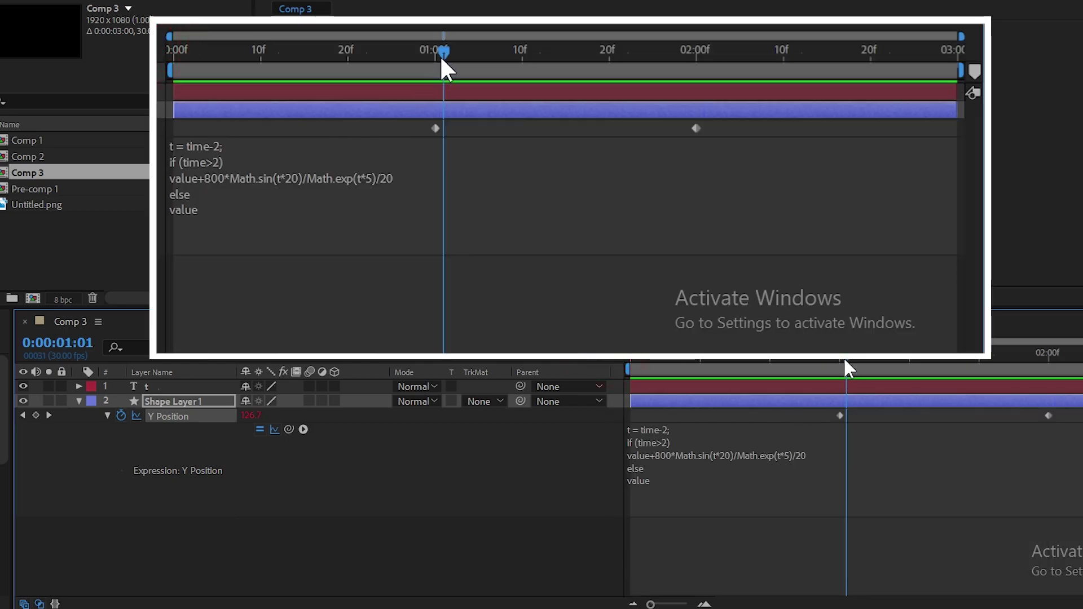
pyautogui.moveTo(846, 360)
pyautogui.mouseDown()
pyautogui.moveTo(716, 366)
pyautogui.moveTo(841, 368)
pyautogui.moveTo(805, 368)
pyautogui.mouseUp()
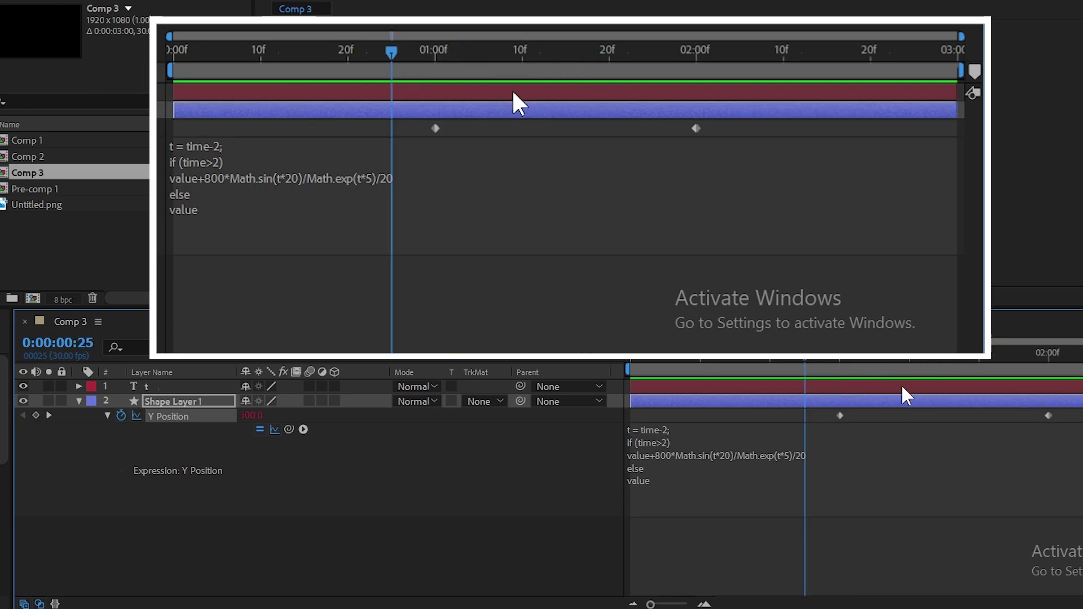
pyautogui.moveTo(1060, 411); pyautogui.dragTo(777, 416)
pyautogui.click(835, 412)
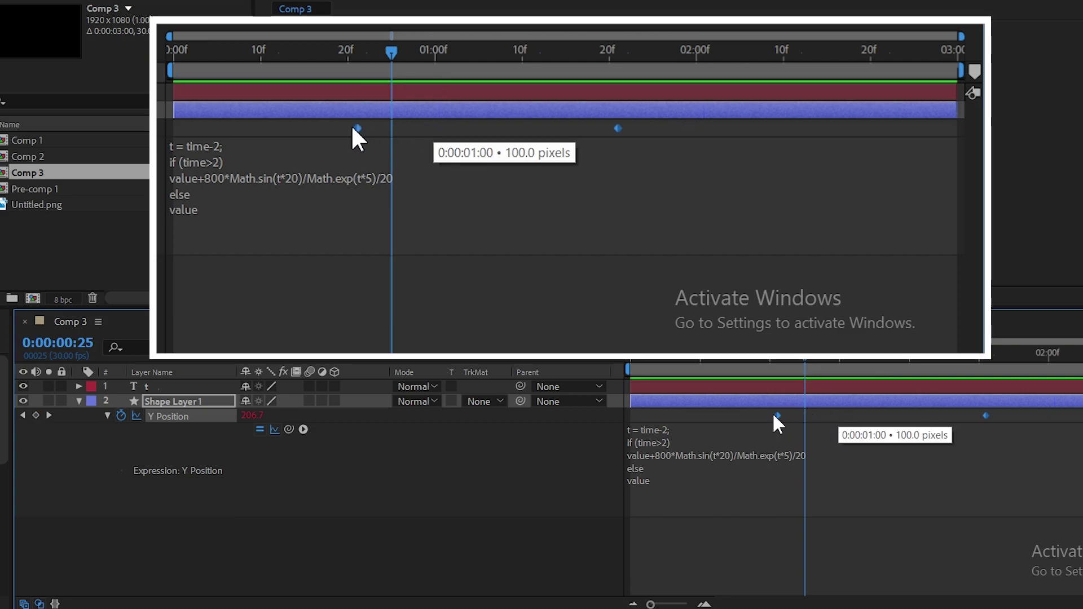
pyautogui.click(609, 359)
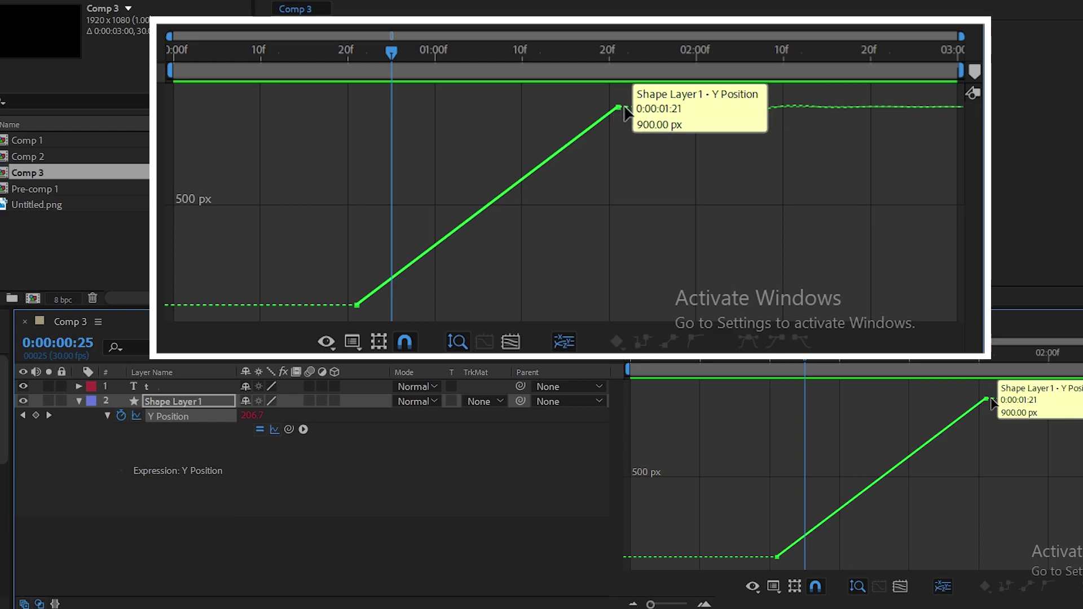
pyautogui.click(609, 359)
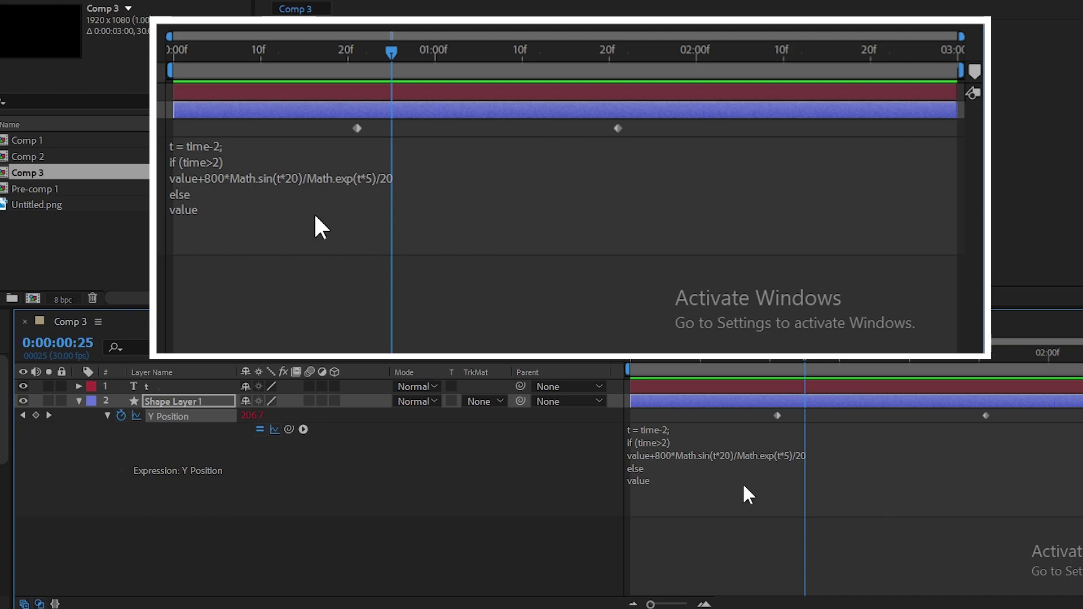
# - Insert key(2) from the expression language menu into the first line
pyautogui.click(665, 429)
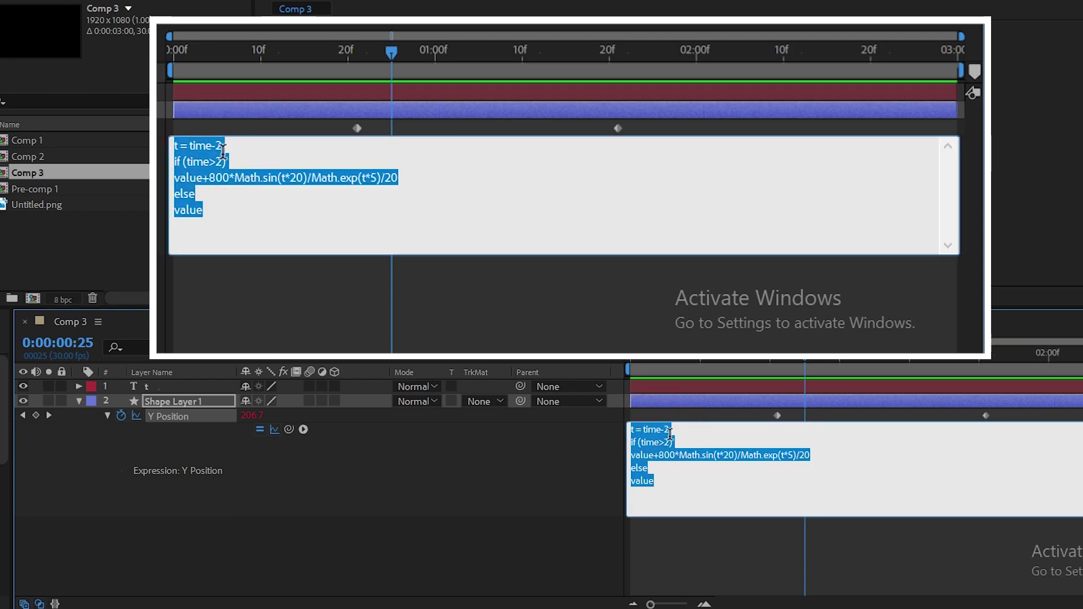
pyautogui.click(665, 433)
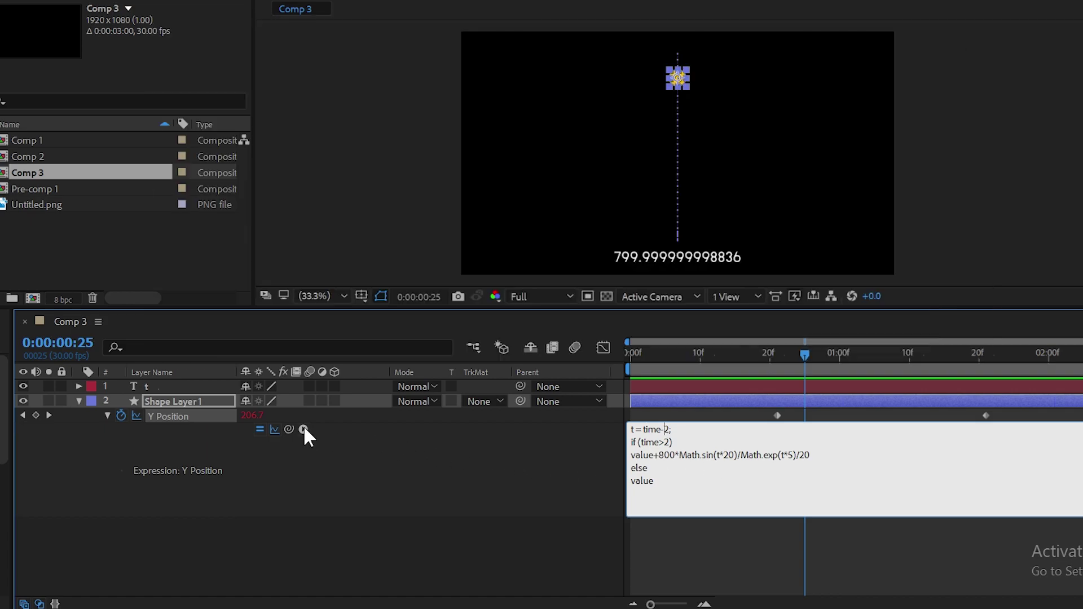
pyautogui.click(304, 429)
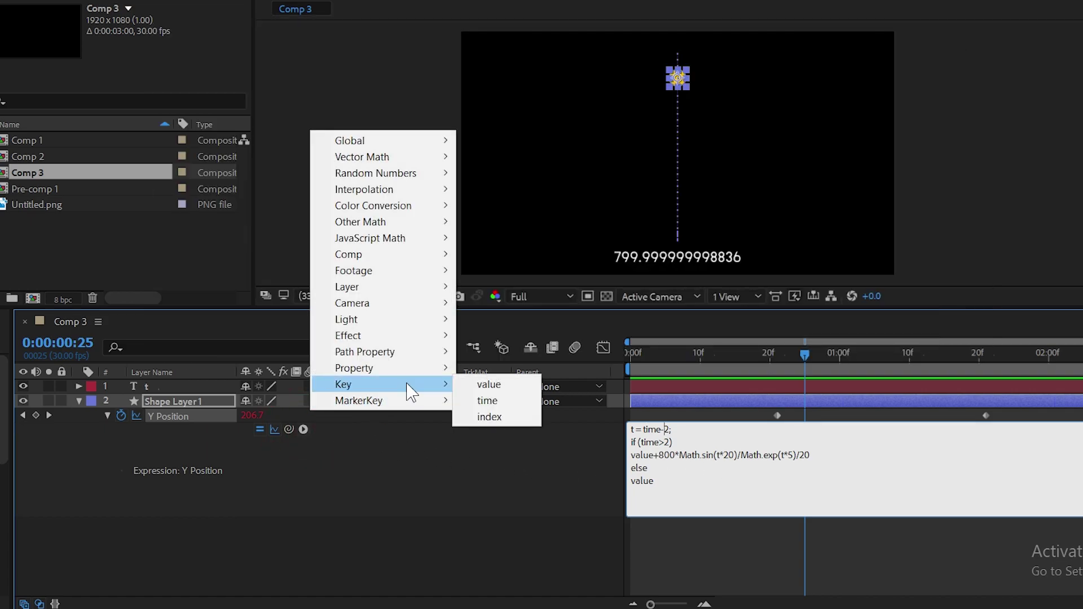
pyautogui.moveTo(418, 370)
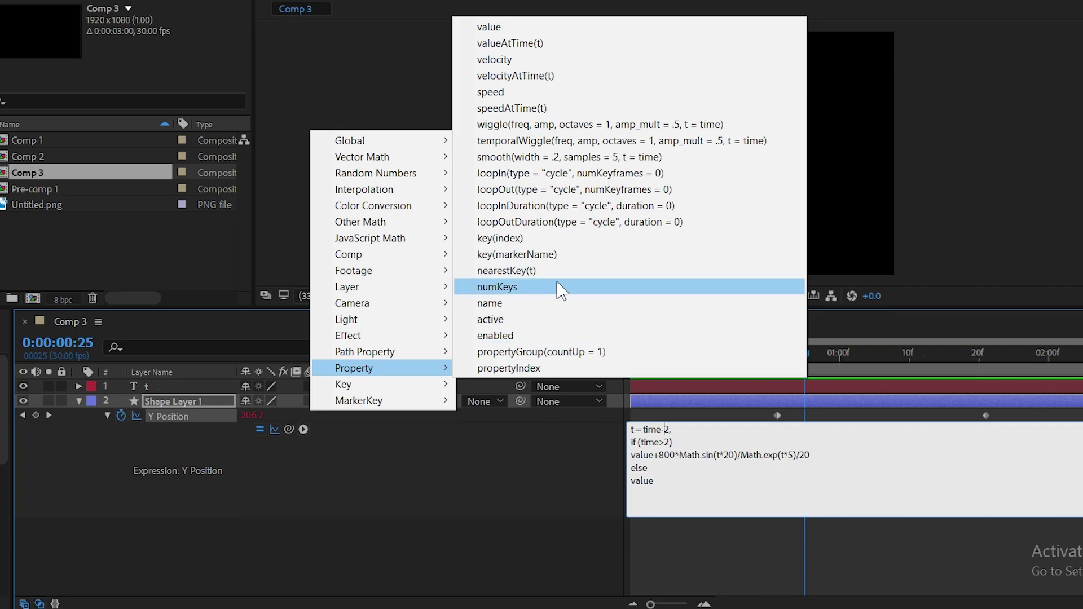
pyautogui.click(558, 240)
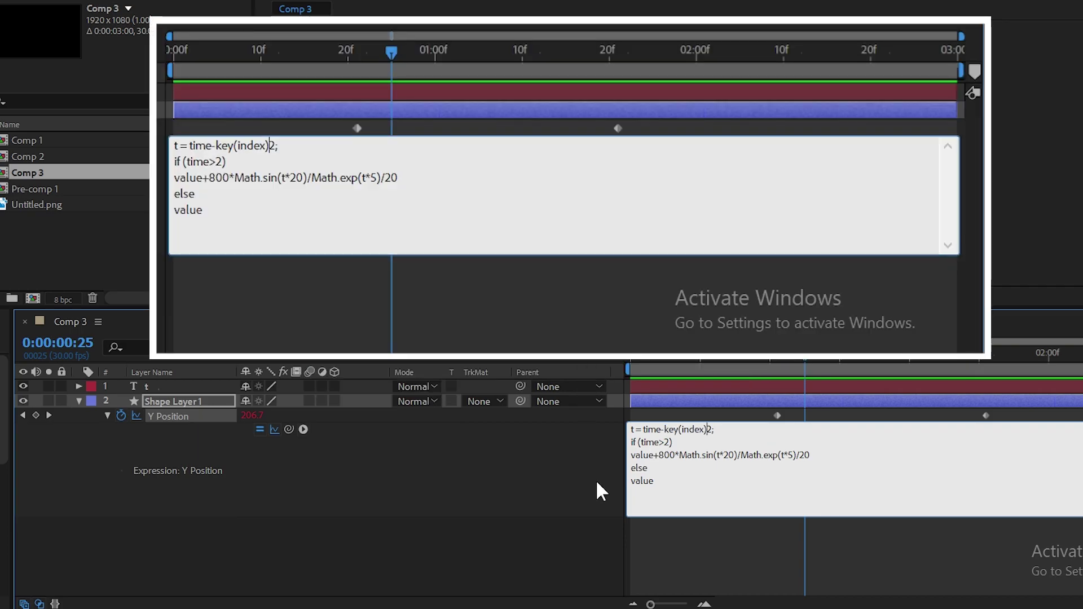
pyautogui.press('BackSpace')
pyautogui.press('BackSpace')
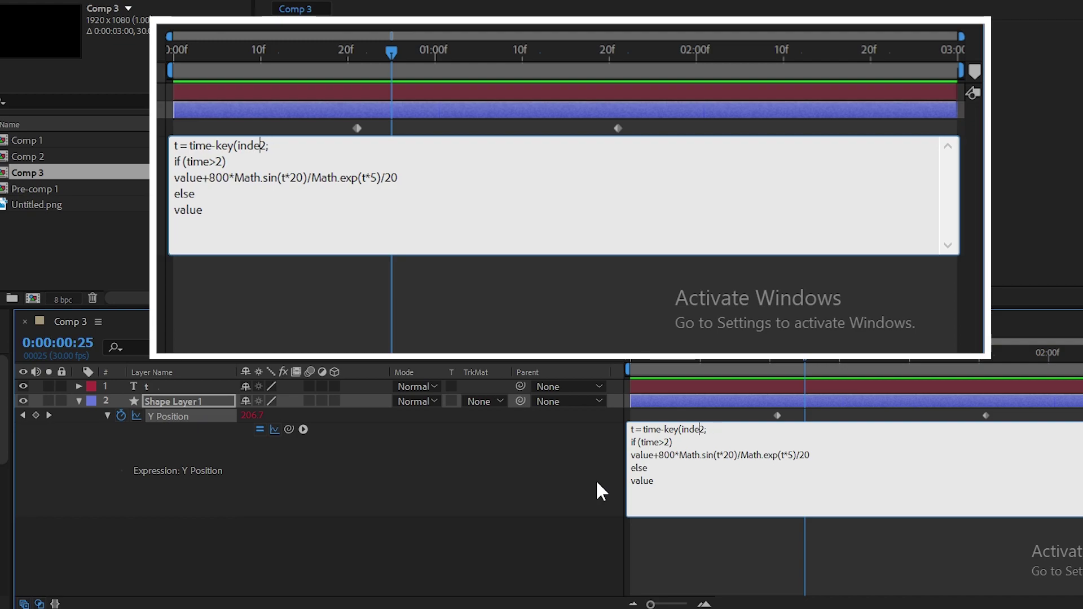
pyautogui.press('BackSpace')
pyautogui.press('BackSpace')
pyautogui.press('BackSpace')
pyautogui.press('BackSpace')
pyautogui.write(')')
# - Replace the 2 in the if condition with key(2)
pyautogui.hotkey('shift', 'Left')
pyautogui.hotkey('shift', 'Left')
pyautogui.hotkey('shift', 'Left')
pyautogui.hotkey('shift', 'Left')
pyautogui.hotkey('shift', 'Left')
pyautogui.hotkey('shift', 'Left')
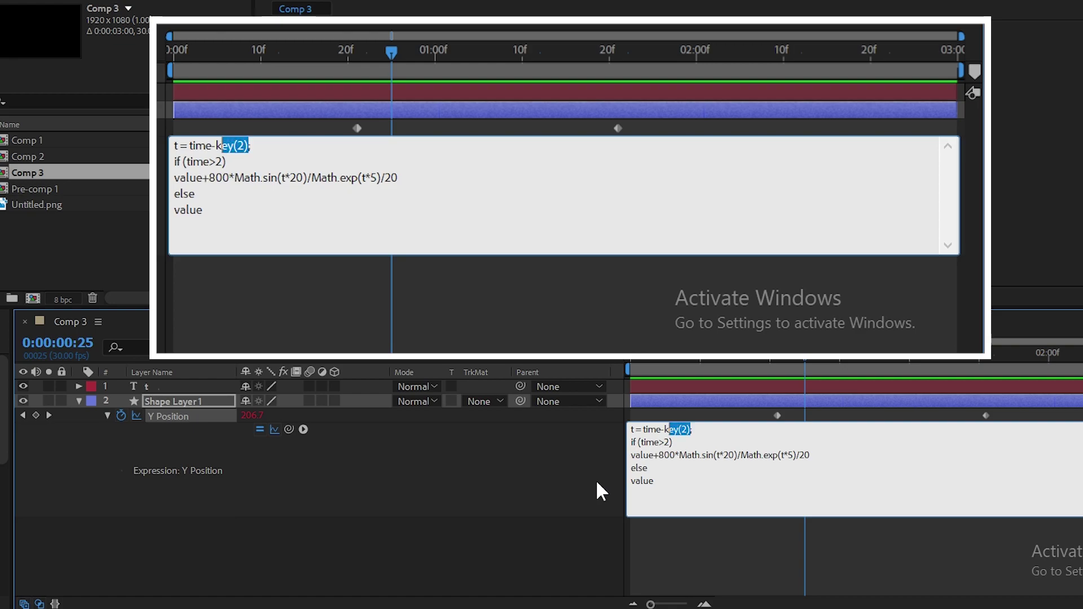
pyautogui.hotkey('shift', 'Left')
pyautogui.hotkey('ctrl', 'c')
pyautogui.click(666, 444)
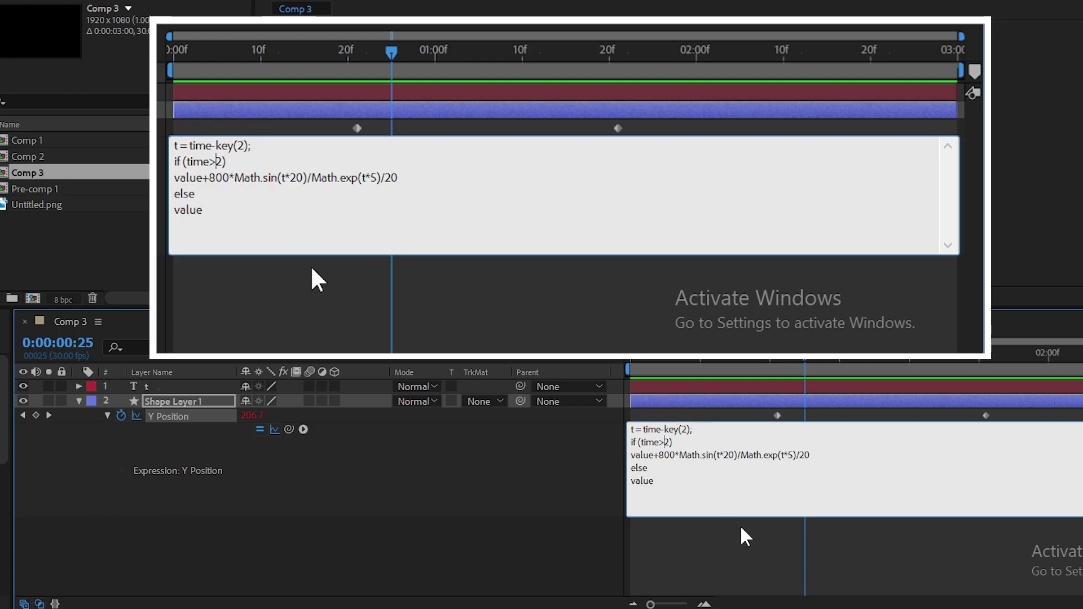
pyautogui.hotkey('shift', 'Right')
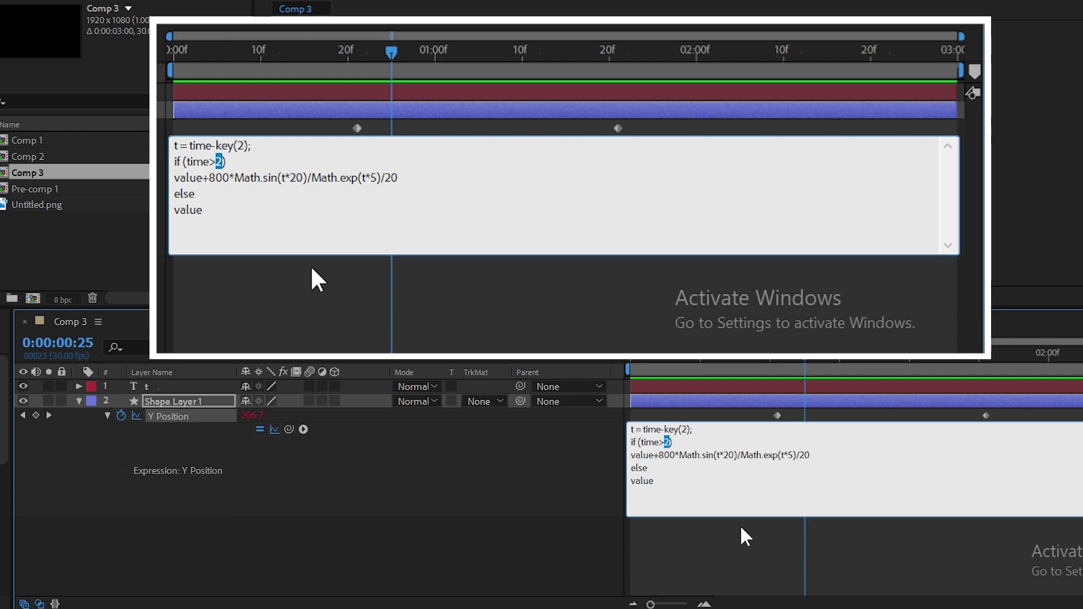
pyautogui.hotkey('ctrl', 'v')
pyautogui.click(606, 361)
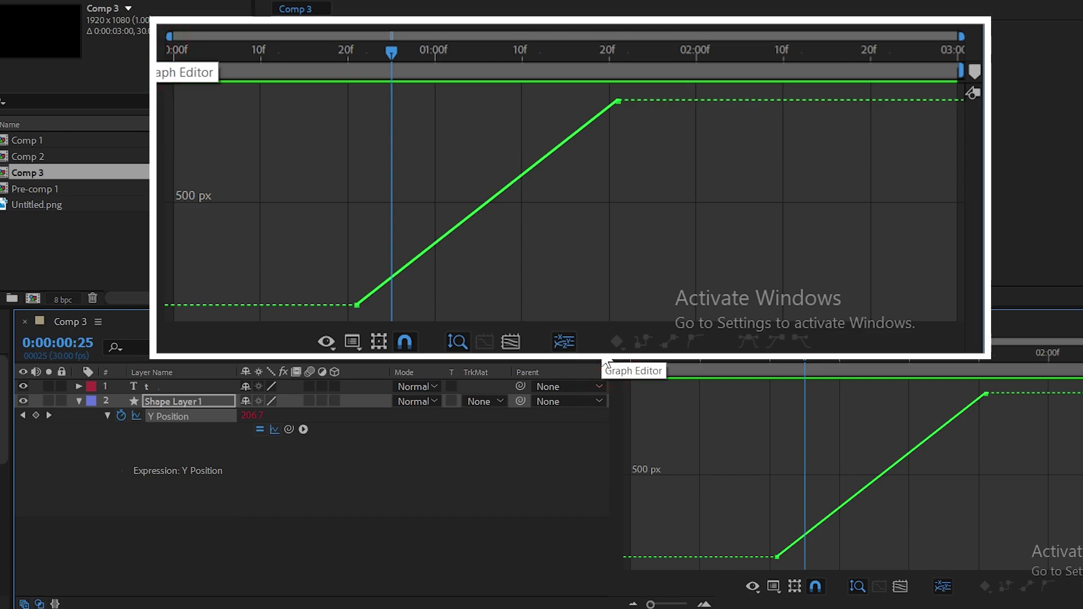
pyautogui.click(605, 363)
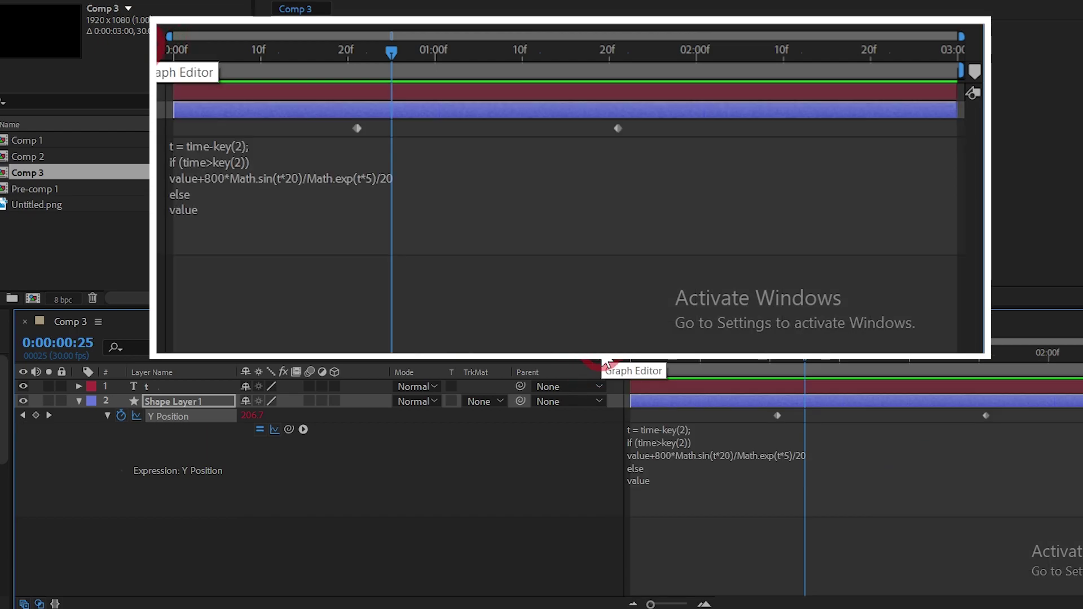
# - Append .time to both key(2) references and commit the expression
pyautogui.click(712, 481)
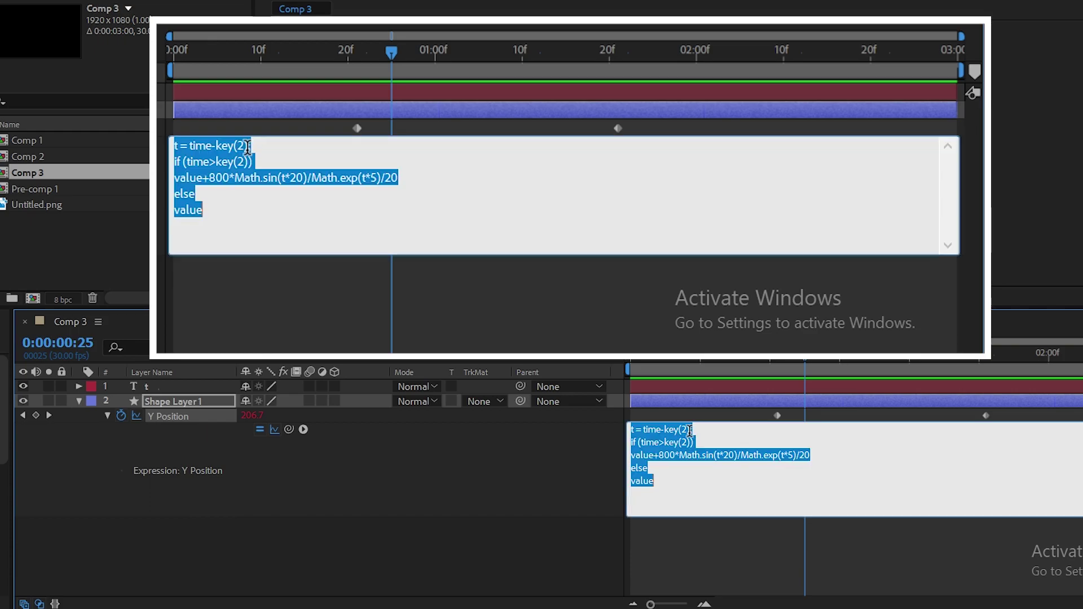
pyautogui.click(722, 452)
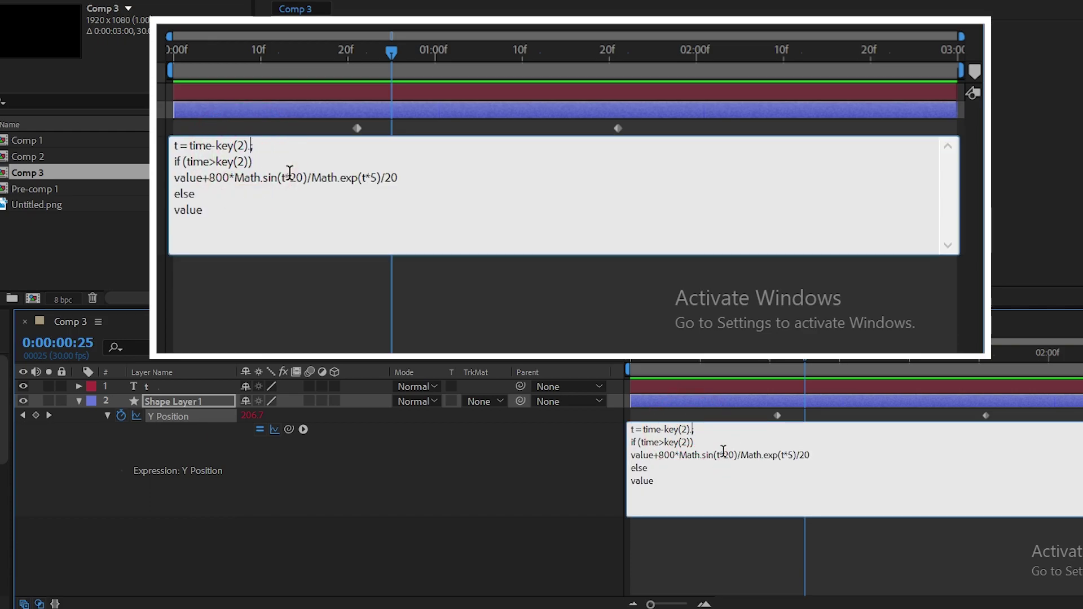
pyautogui.write('.time')
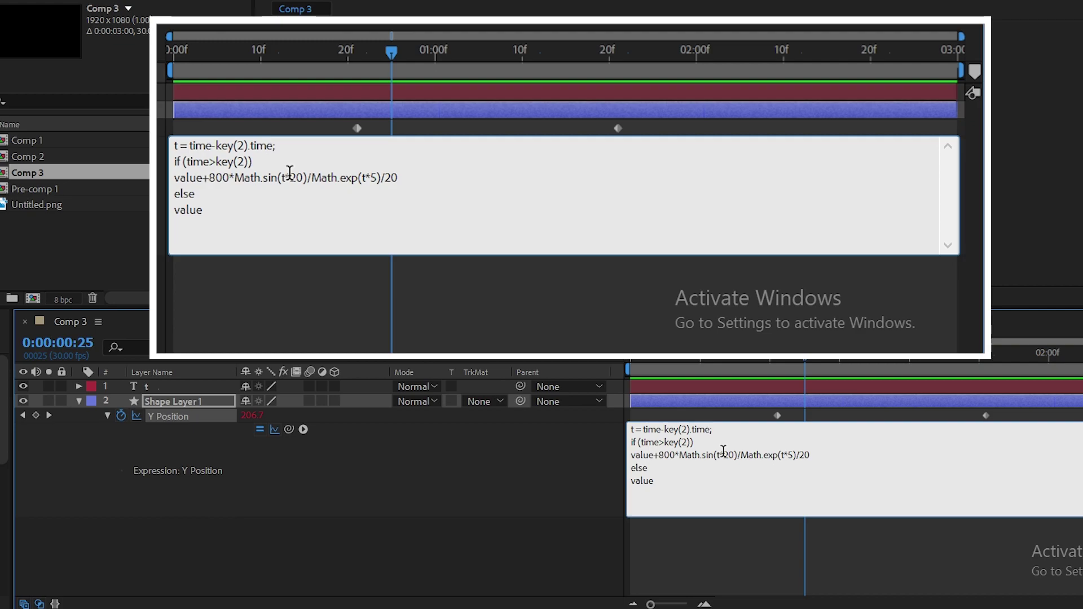
pyautogui.press('Left')
pyautogui.write('.')
pyautogui.write('time')
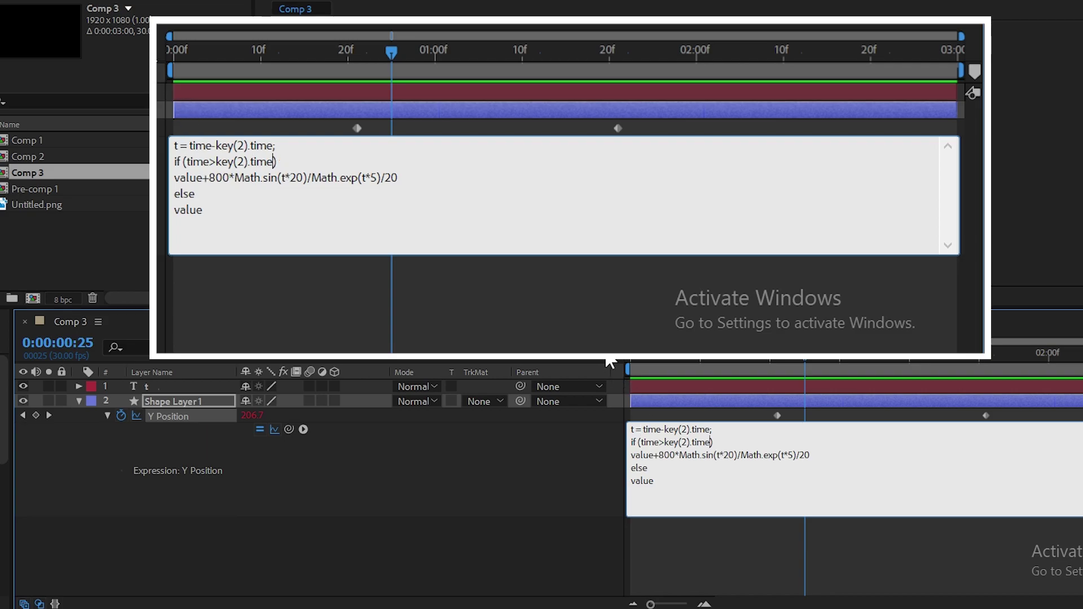
pyautogui.click(610, 362)
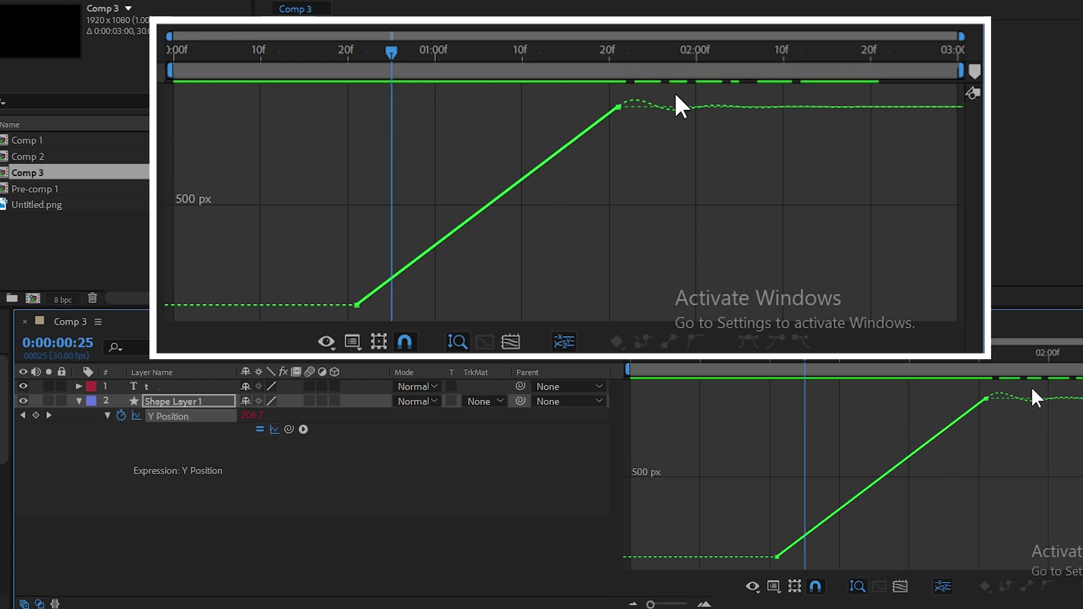
# - Drag both Y Position keyframes later, to about 1:04 and 2:04, in the Graph Editor
pyautogui.moveTo(1029, 390); pyautogui.dragTo(735, 562)
pyautogui.moveTo(989, 402)
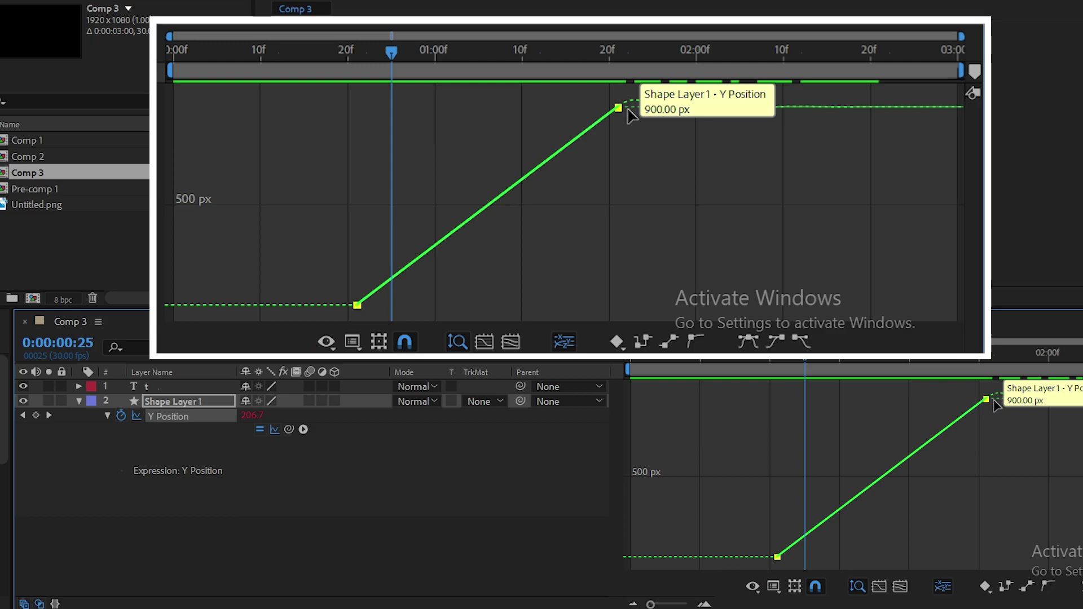
pyautogui.moveTo(986, 400); pyautogui.dragTo(881, 406)
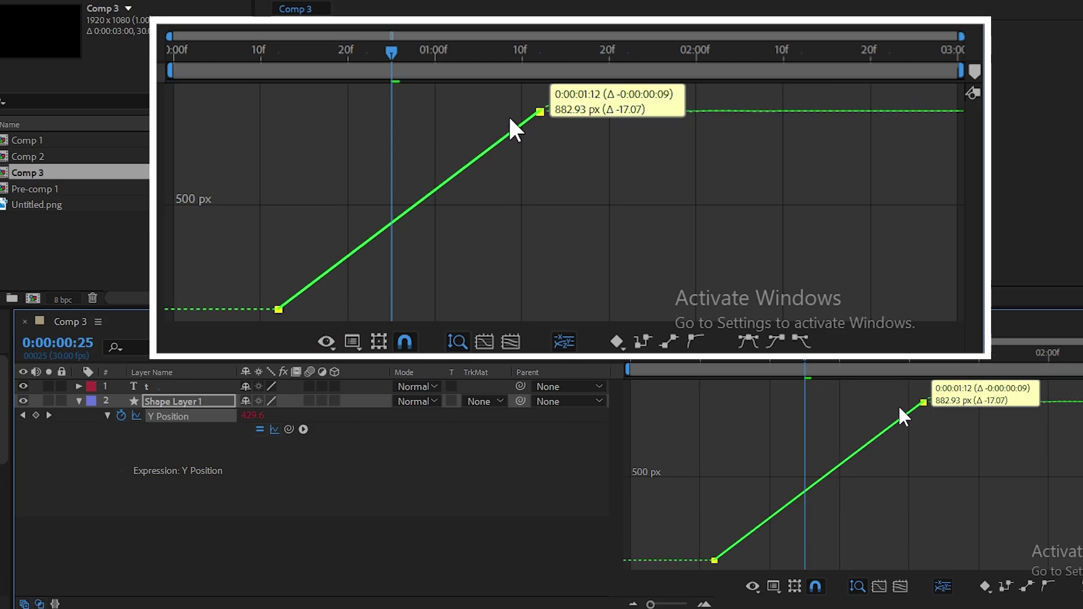
pyautogui.click(1061, 468)
pyautogui.moveTo(880, 402)
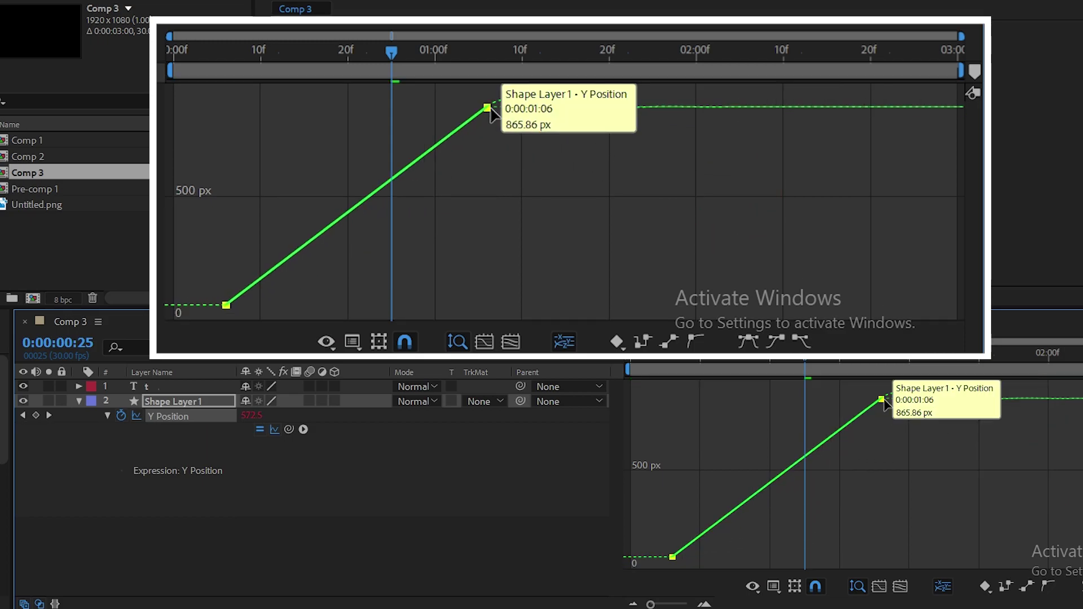
pyautogui.moveTo(881, 400); pyautogui.dragTo(1048, 398)
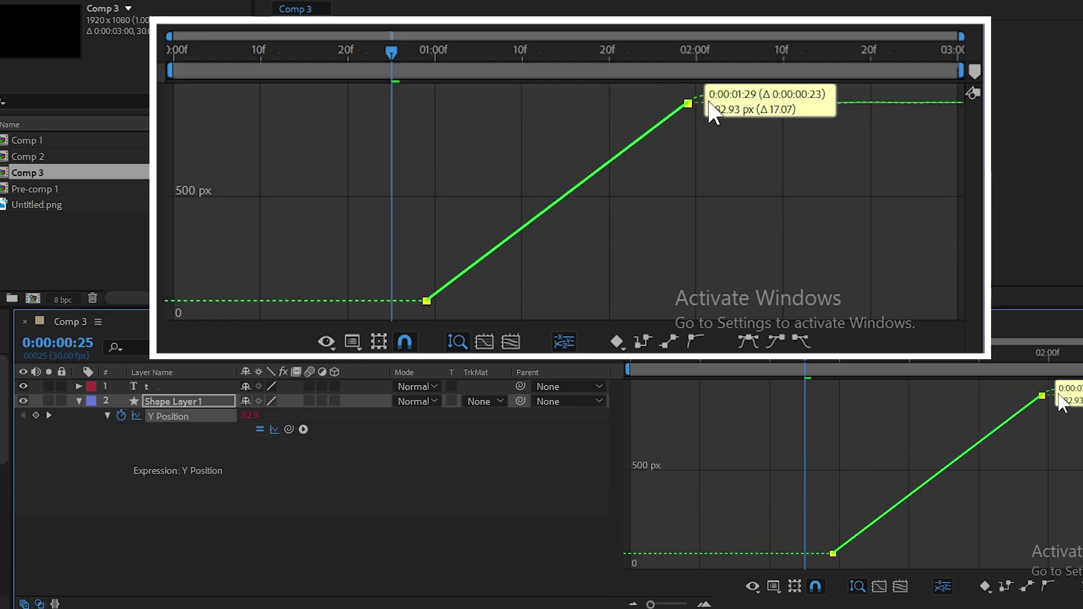
pyautogui.moveTo(698, 113); pyautogui.dragTo(734, 110)
pyautogui.click(906, 257)
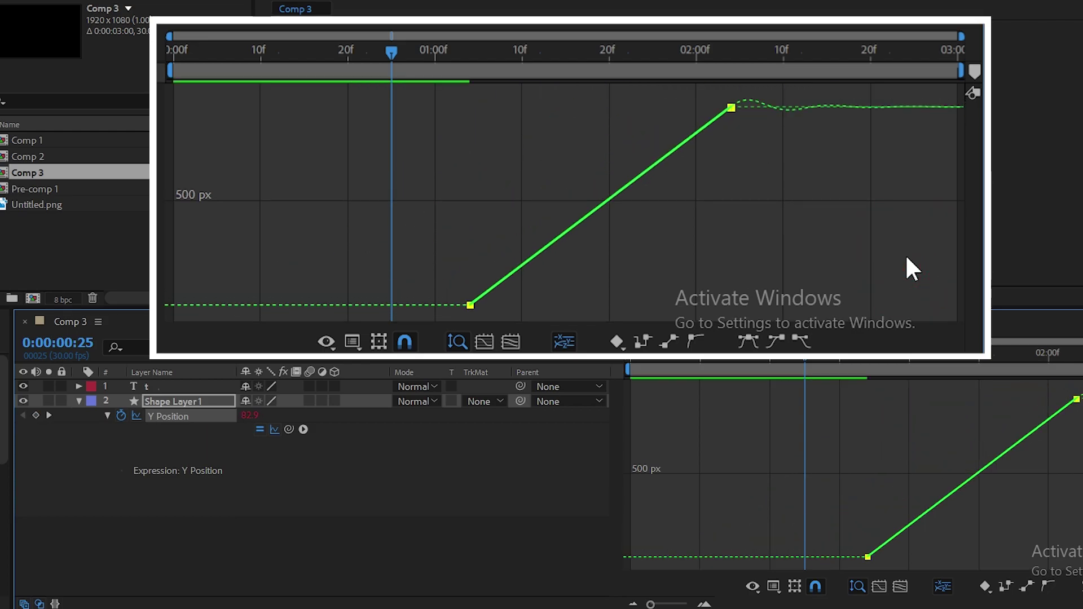
pyautogui.click(604, 347)
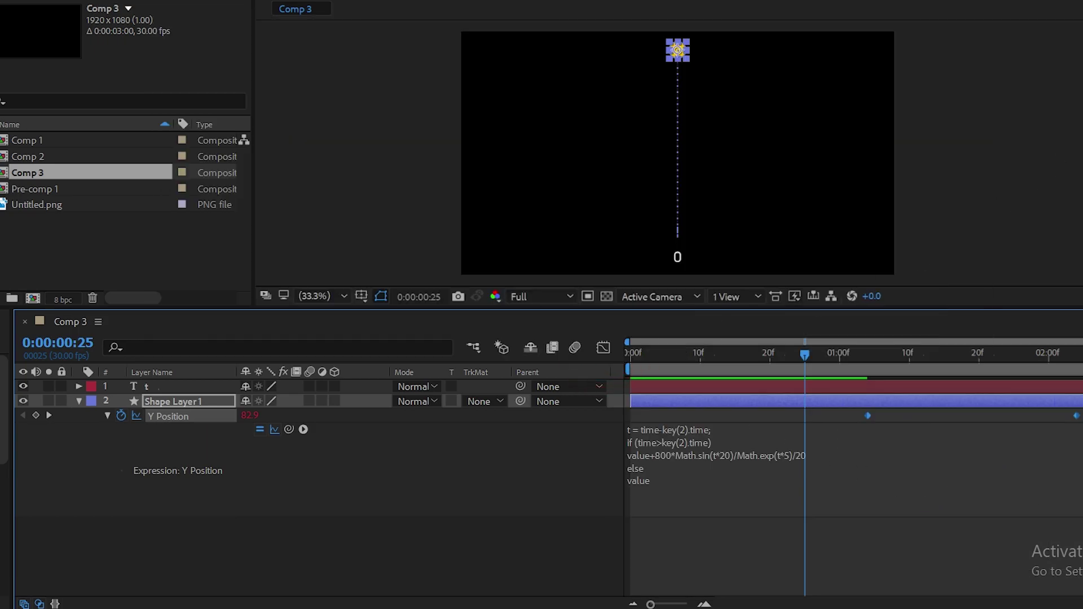
# - Preview, undo, and reposition both keyframes so the second lands on 2:00
pyautogui.press('space')
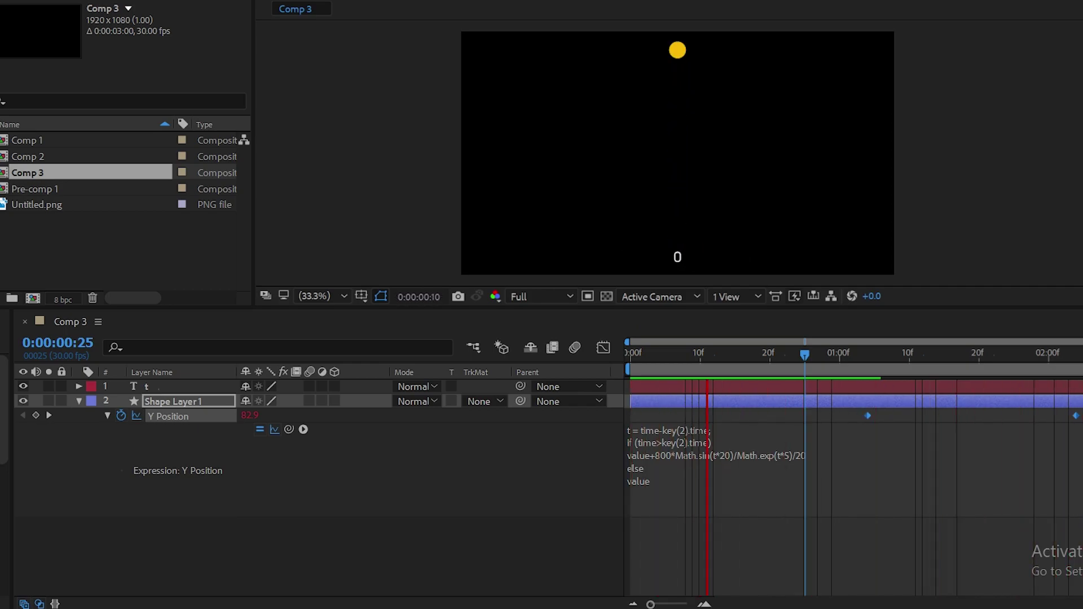
pyautogui.click(1027, 401)
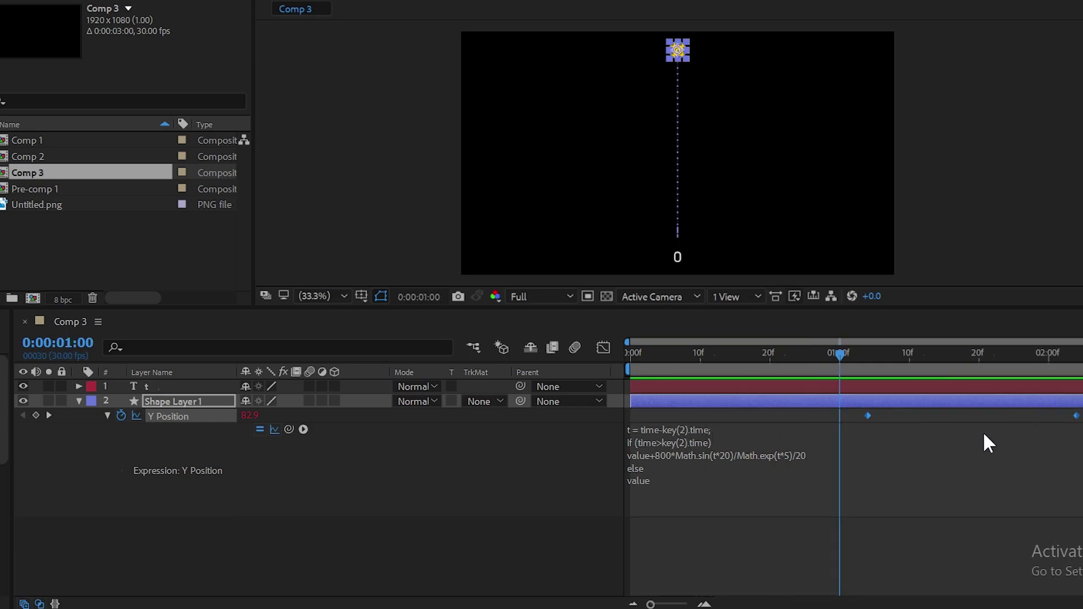
pyautogui.hotkey('ctrl', 'z')
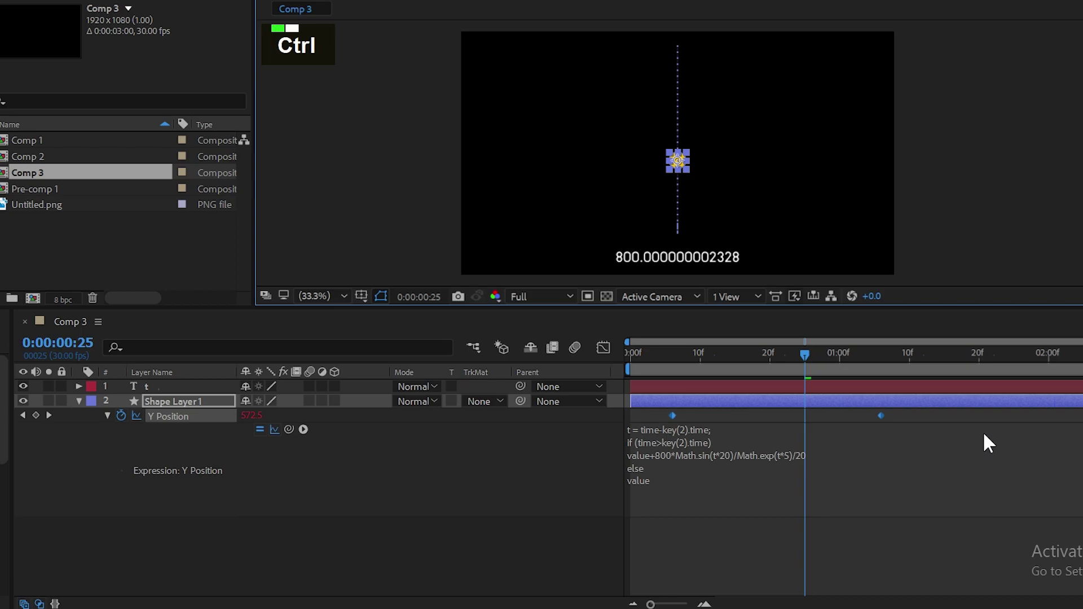
pyautogui.click(1049, 353)
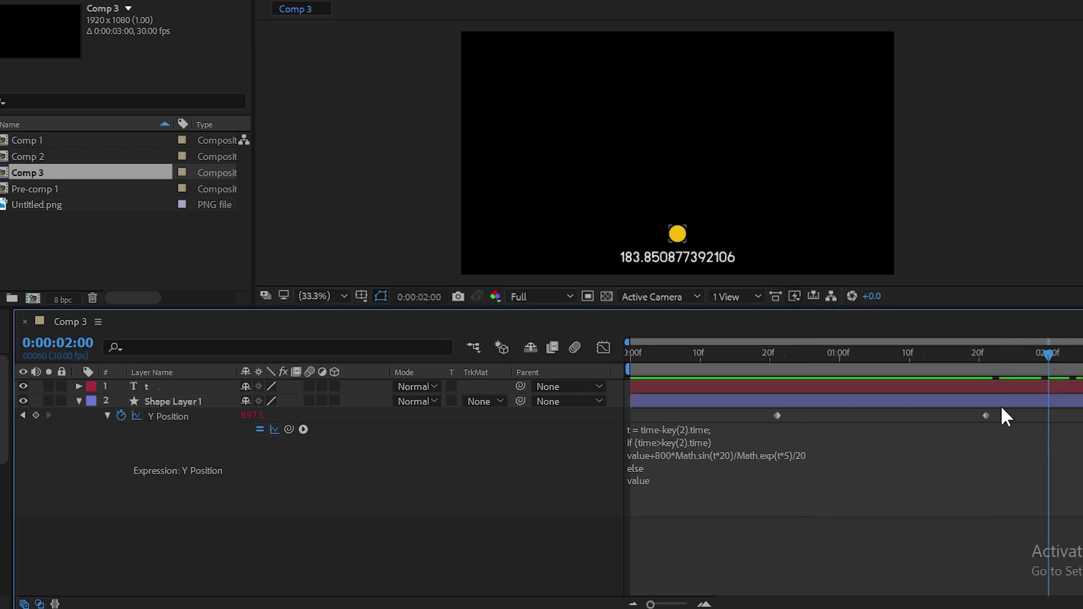
pyautogui.moveTo(1001, 410); pyautogui.dragTo(755, 425)
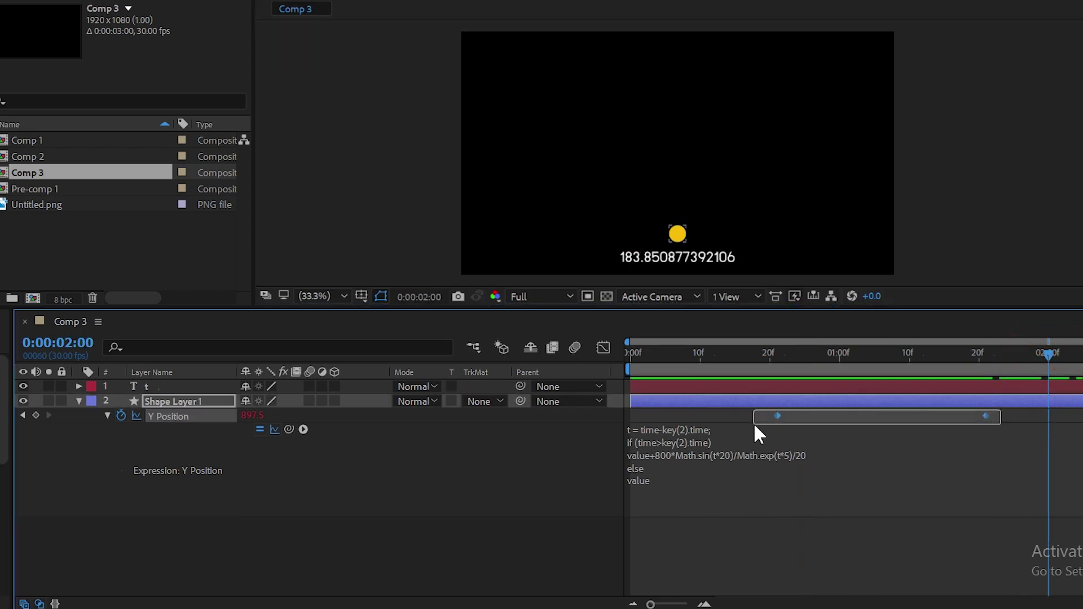
pyautogui.moveTo(988, 415); pyautogui.dragTo(1048, 417)
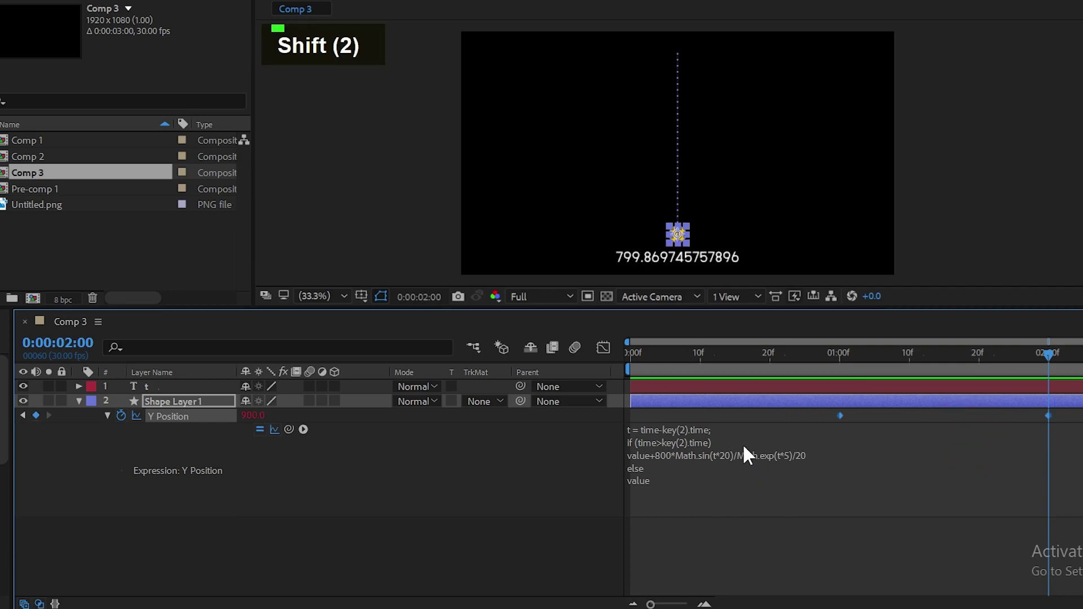
# - Set the time to 0:00:01:19 and open the Y Position expression
pyautogui.moveTo(770, 355); pyautogui.dragTo(958, 355)
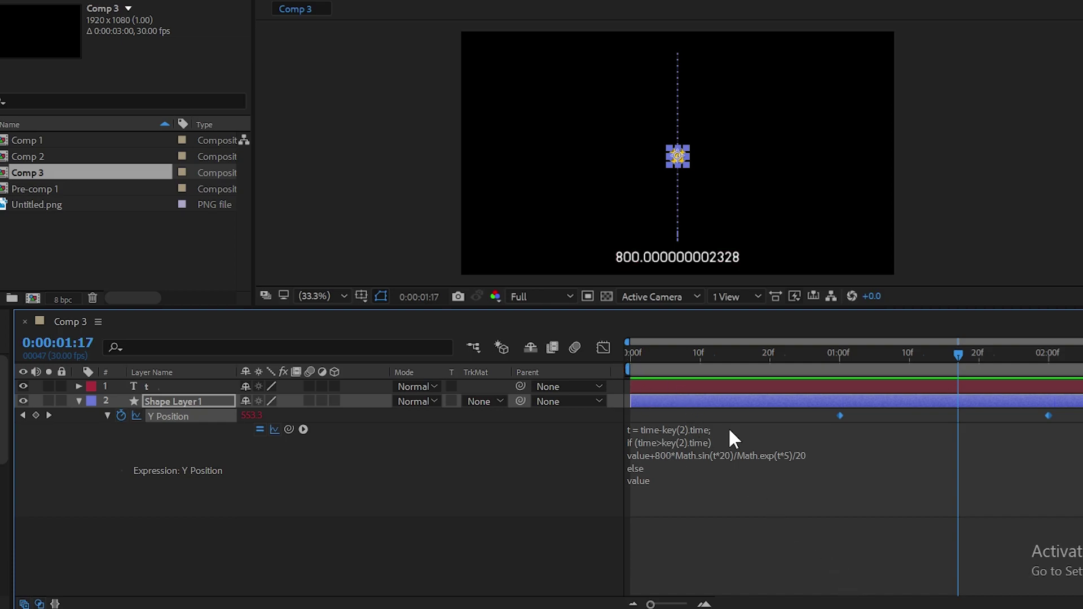
pyautogui.click(694, 380)
pyautogui.click(740, 368)
pyautogui.moveTo(811, 353); pyautogui.dragTo(972, 354)
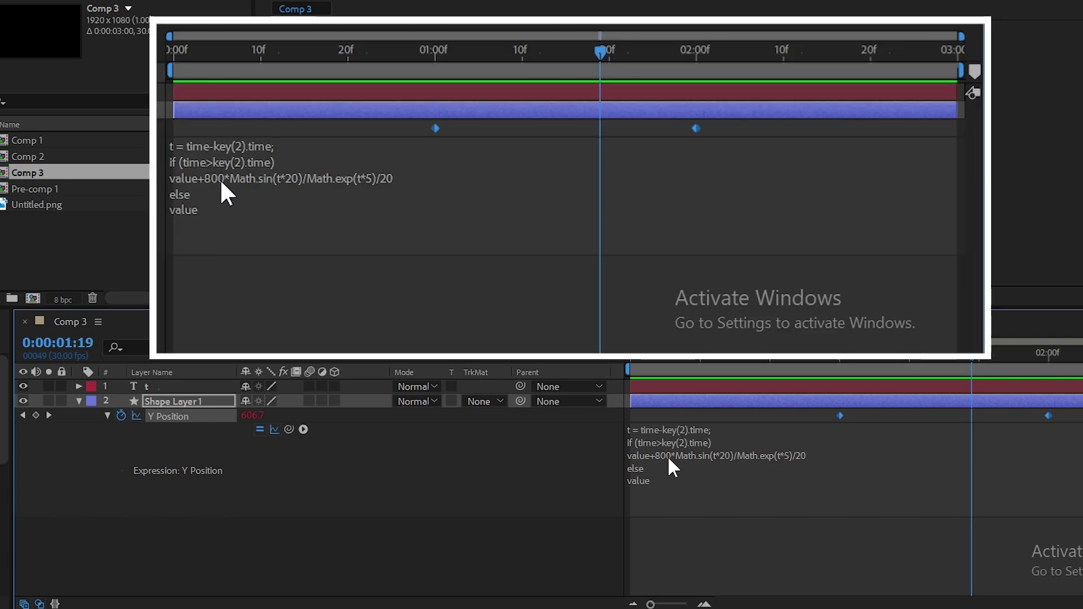
pyautogui.click(669, 456)
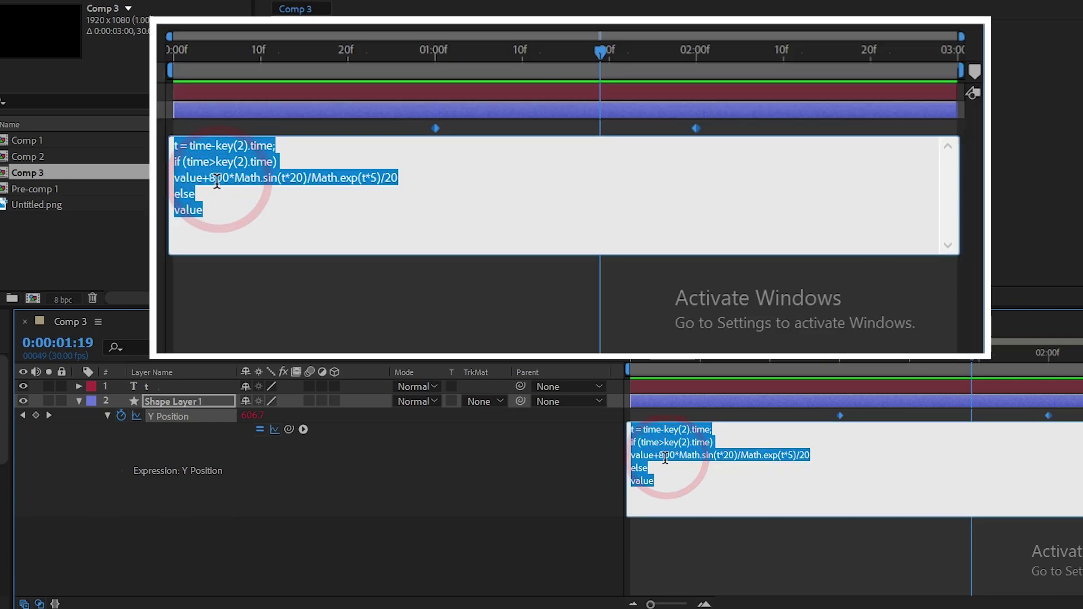
# - Replace the 800 amplitude with Amp
pyautogui.click(660, 456)
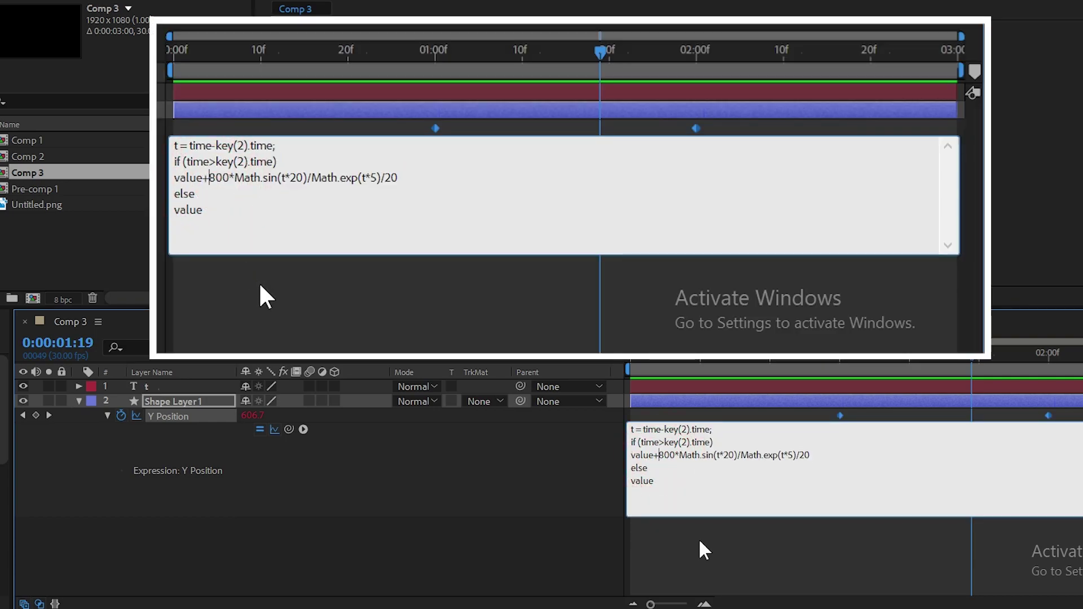
pyautogui.press('Delete')
pyautogui.press('Delete')
pyautogui.press('Delete')
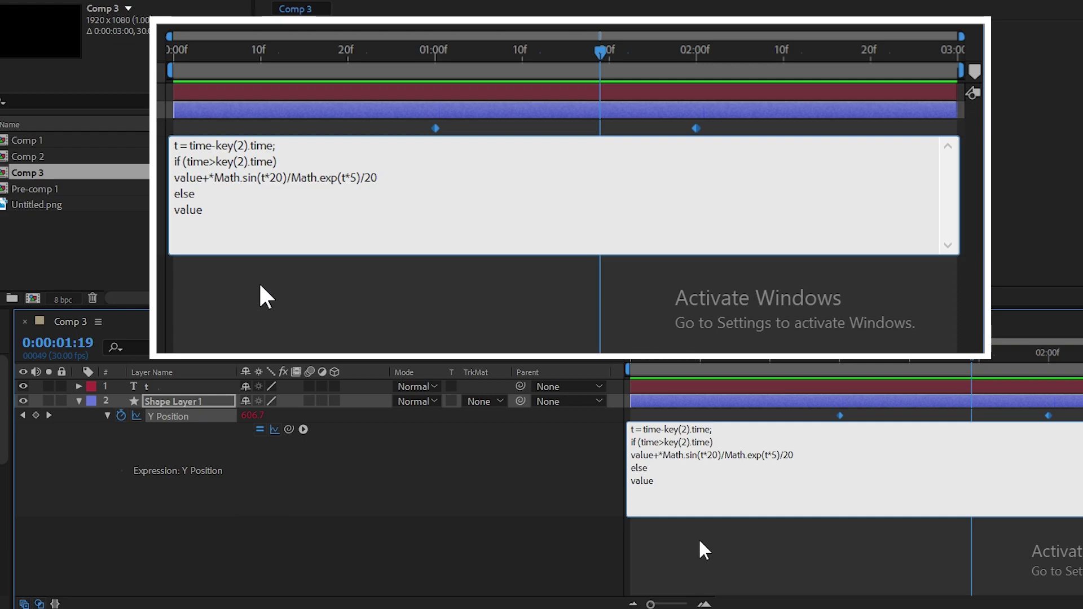
pyautogui.write('Amp')
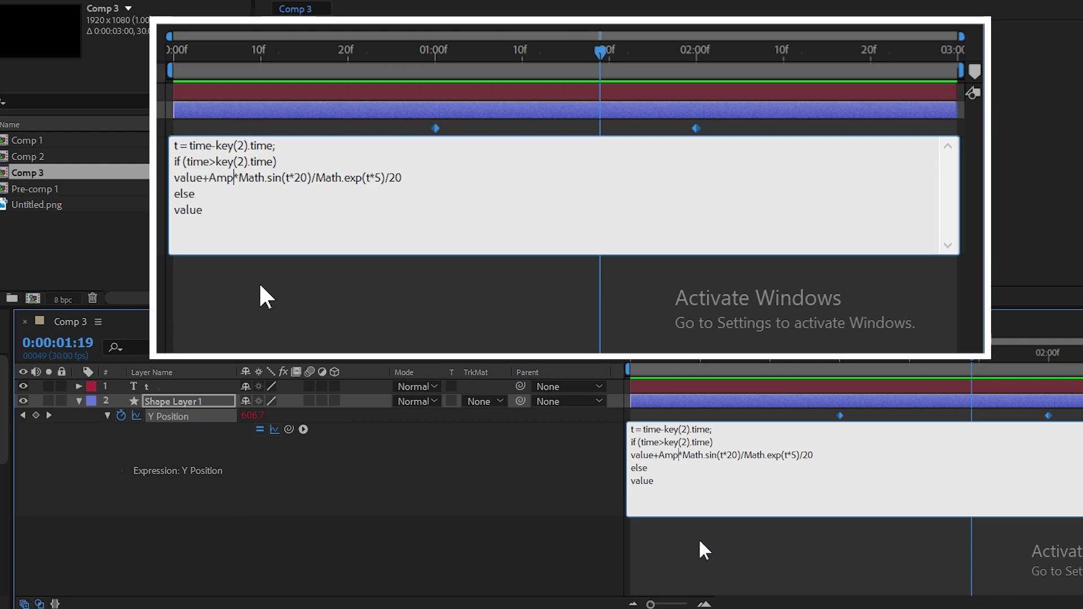
# - Add the line 'Amp = velocityAtTime(t)' using the expression language menu
pyautogui.click(286, 147)
pyautogui.press('Return')
pyautogui.write('Am')
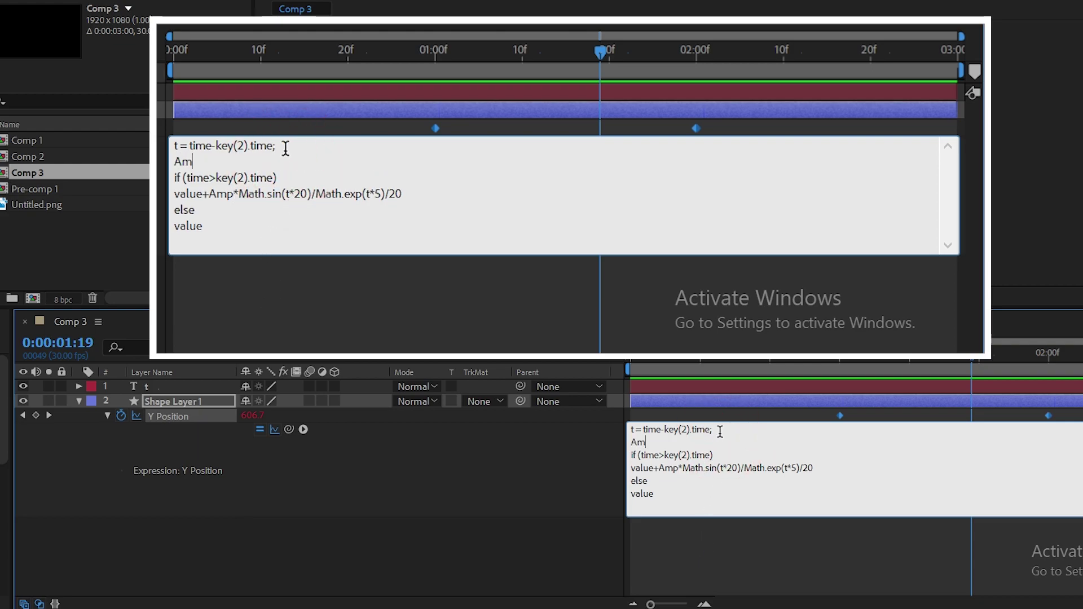
pyautogui.write('p =')
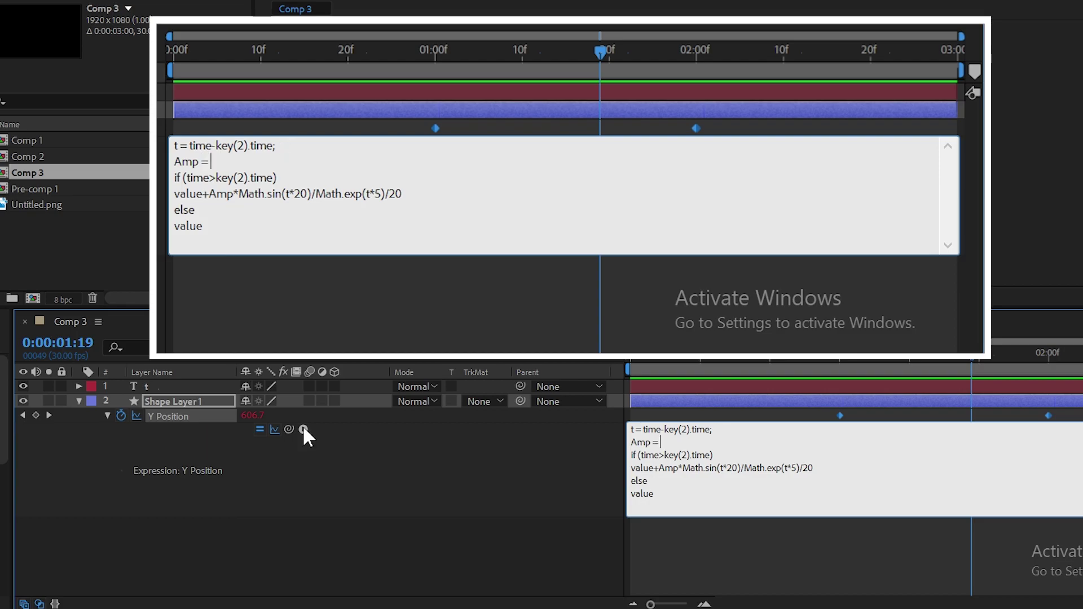
pyautogui.click(303, 428)
pyautogui.moveTo(397, 377)
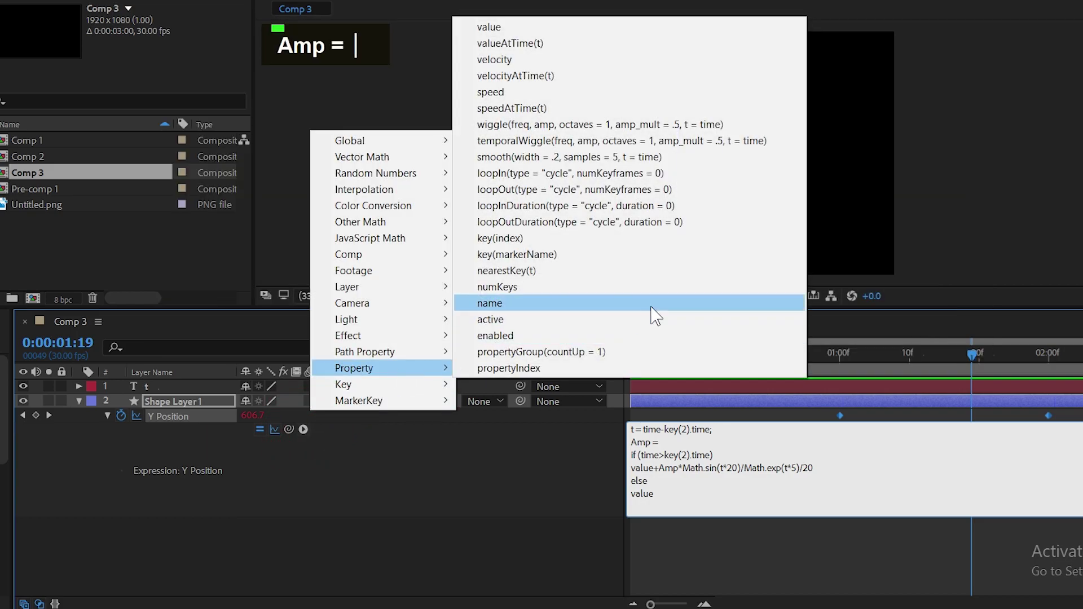
pyautogui.click(568, 85)
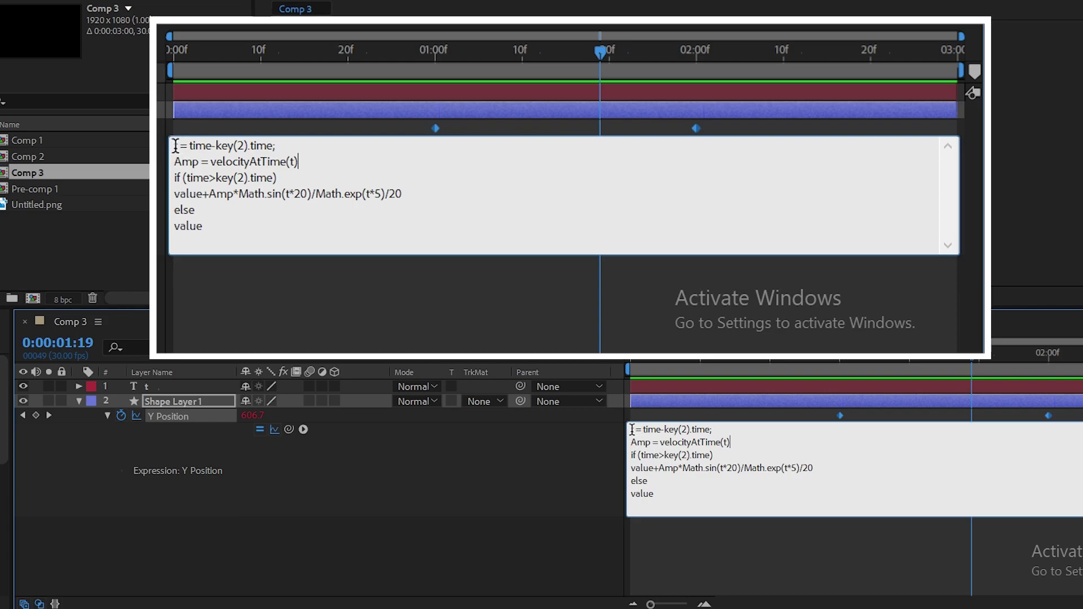
pyautogui.click(561, 464)
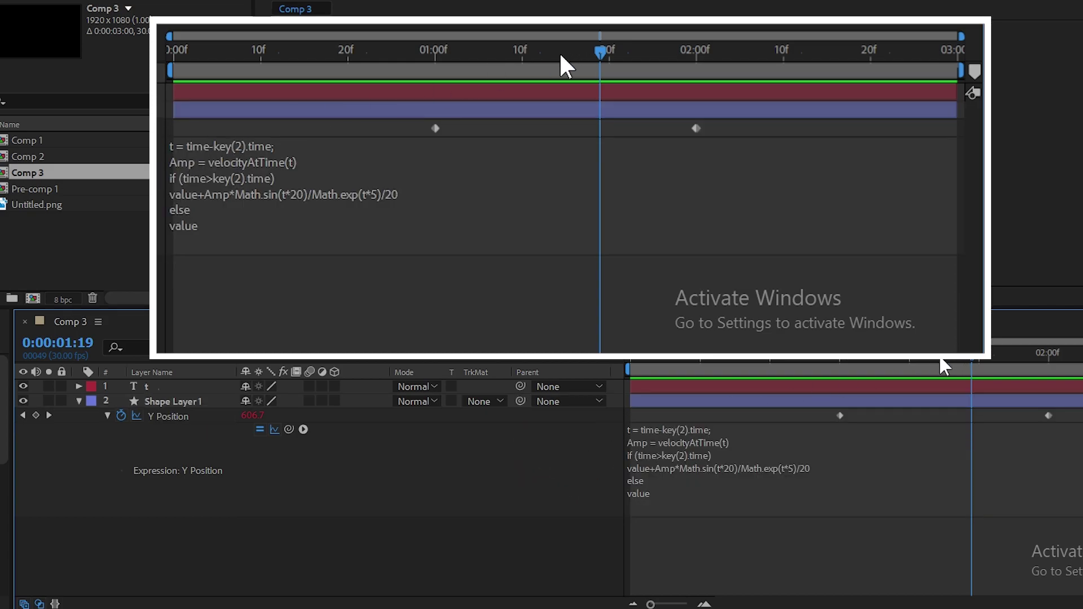
# - Jump to the second keyframe at 0:00:02:00 and check the value graph
pyautogui.click(607, 360)
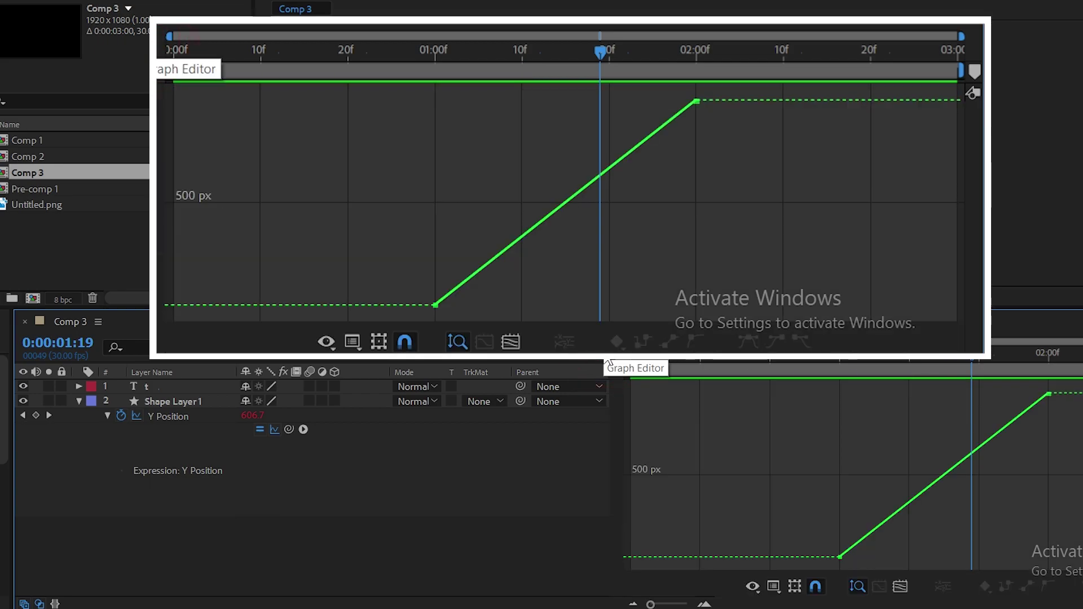
pyautogui.click(608, 362)
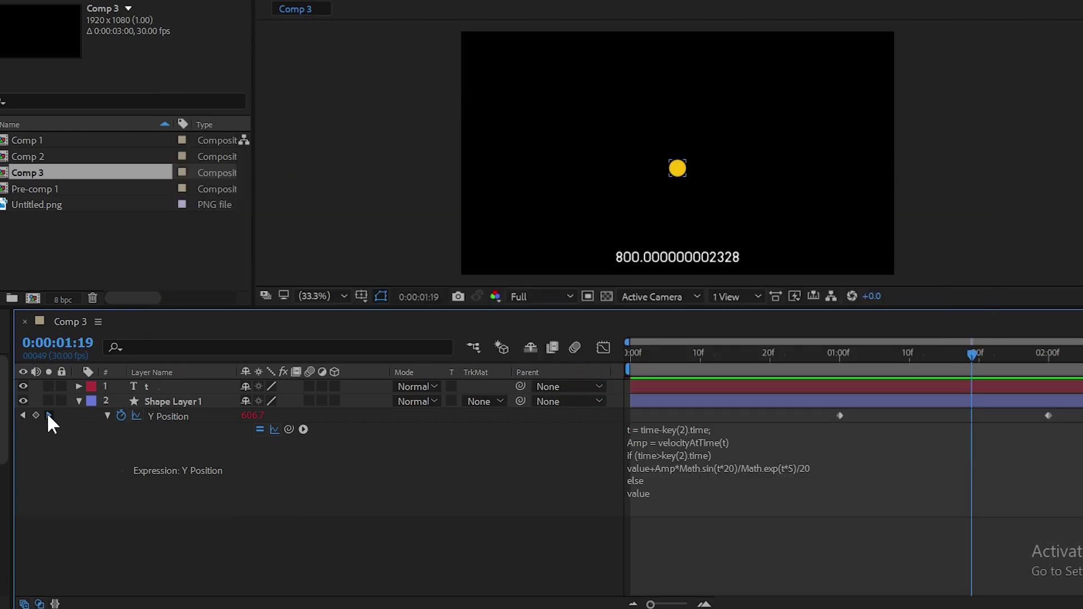
pyautogui.click(49, 415)
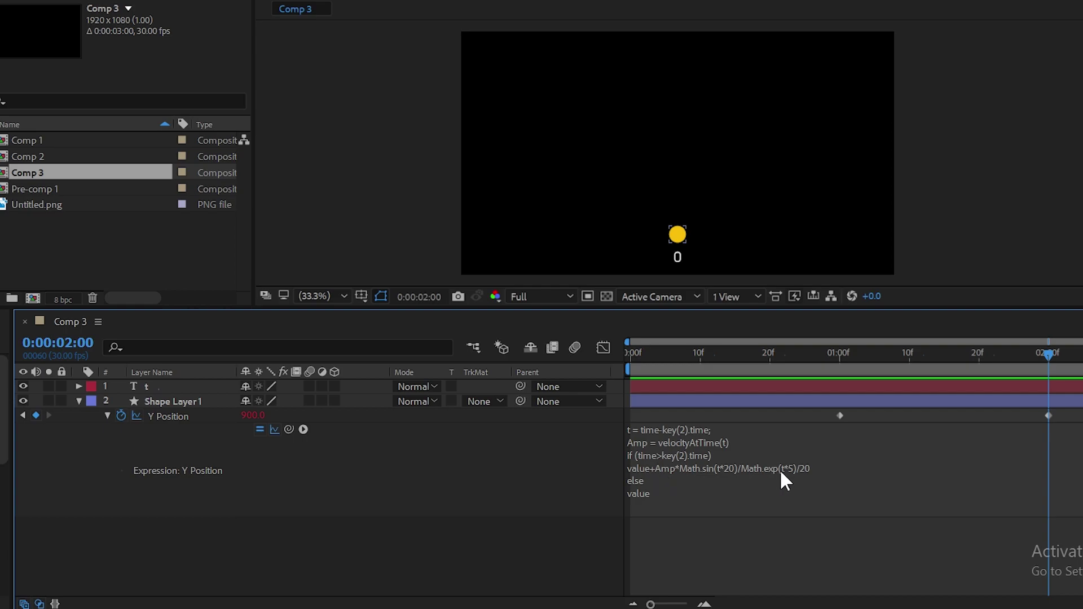
pyautogui.click(604, 346)
pyautogui.click(603, 347)
pyautogui.click(603, 347)
# - Inspect the velocityAtTime(t) line, then step back one frame to 0:00:01:29
pyautogui.click(724, 446)
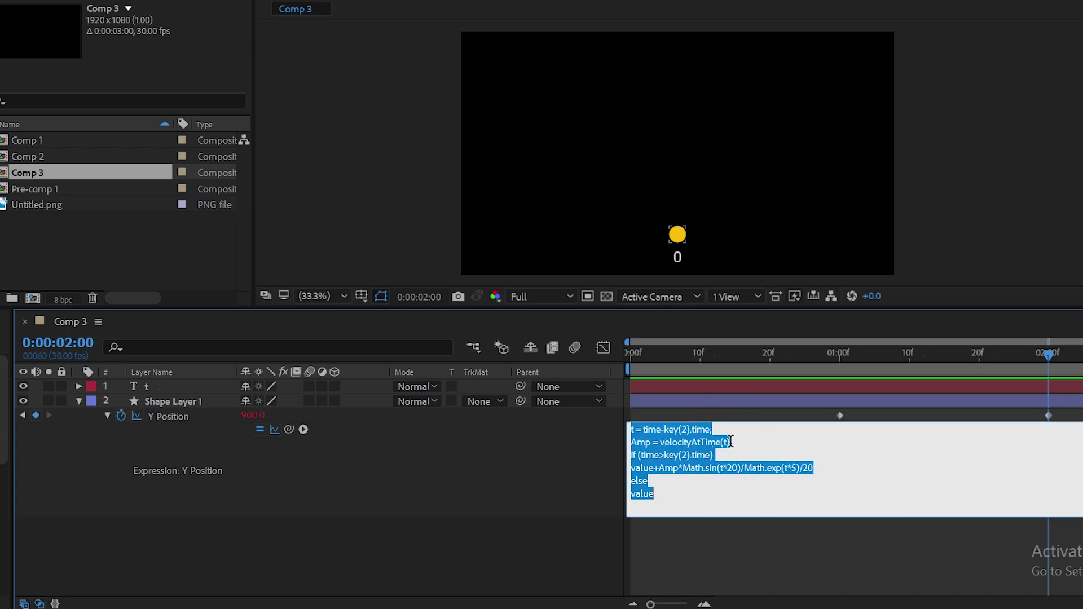
pyautogui.click(728, 443)
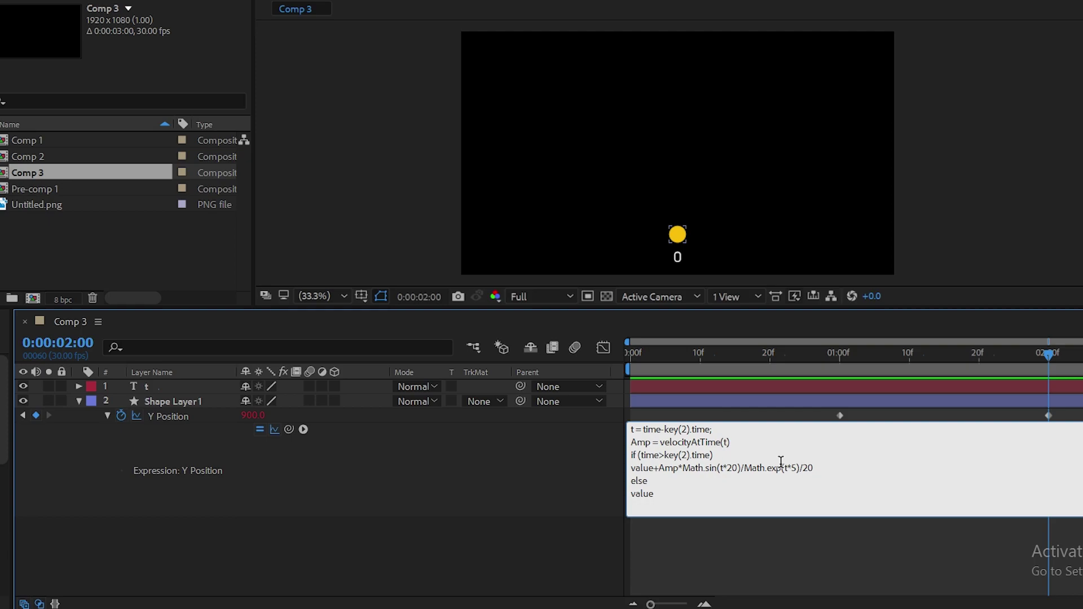
pyautogui.click(518, 483)
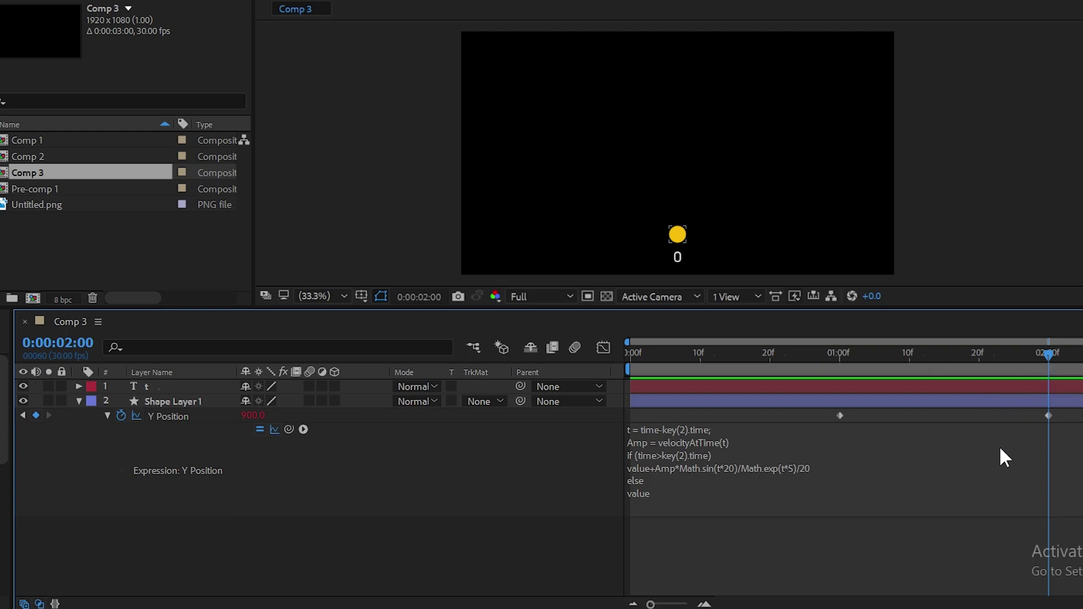
pyautogui.press('pageup')
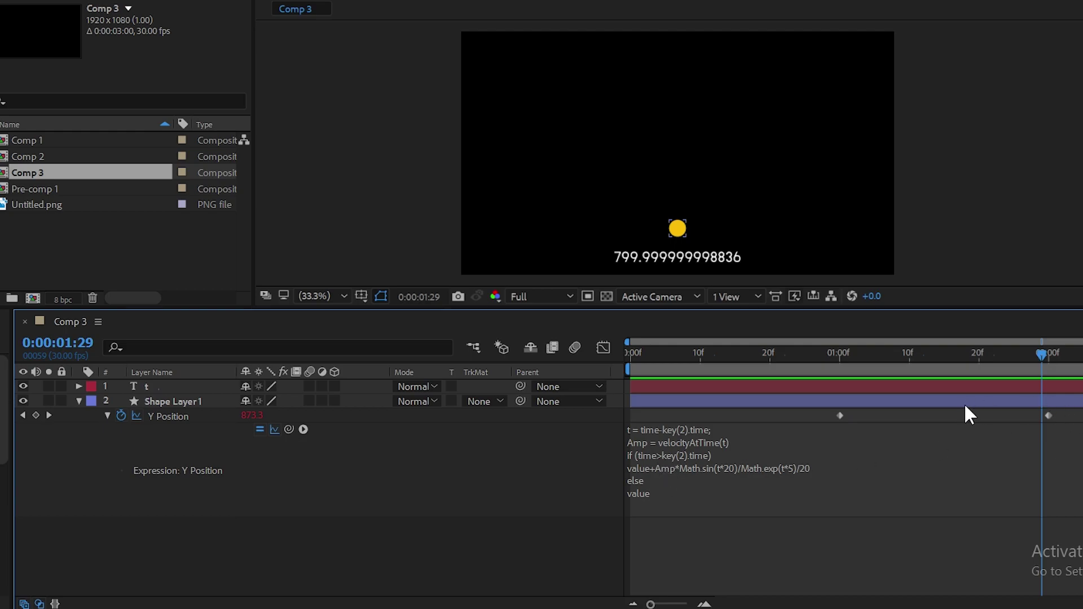
# - Change the Amp line to velocityAtTime(t-.001)
pyautogui.moveTo(1051, 419)
pyautogui.click(727, 442)
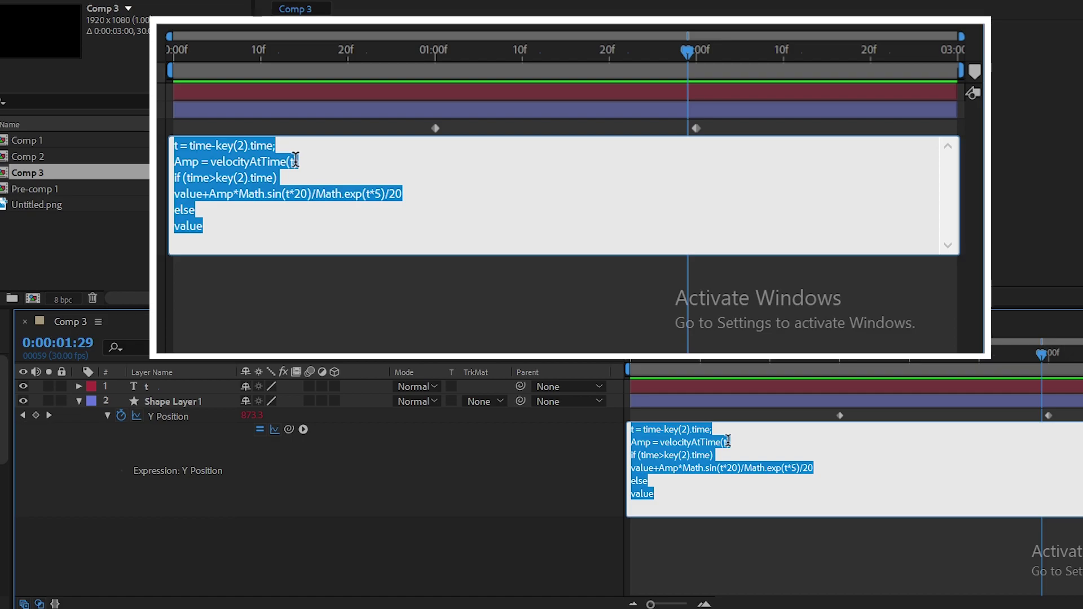
pyautogui.click(728, 443)
pyautogui.write('-')
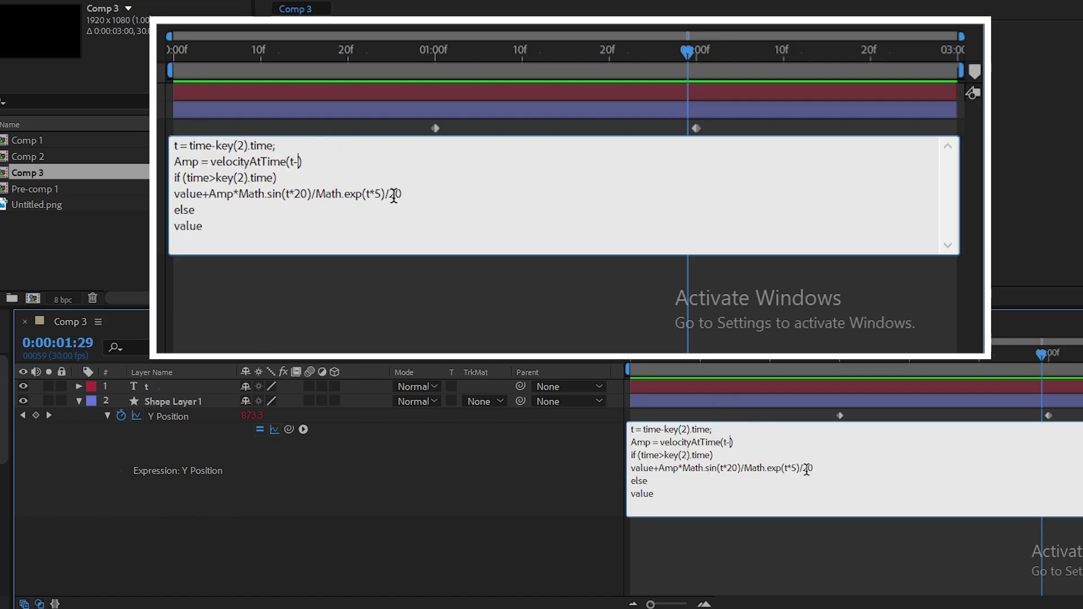
pyautogui.write('.001')
pyautogui.click(564, 472)
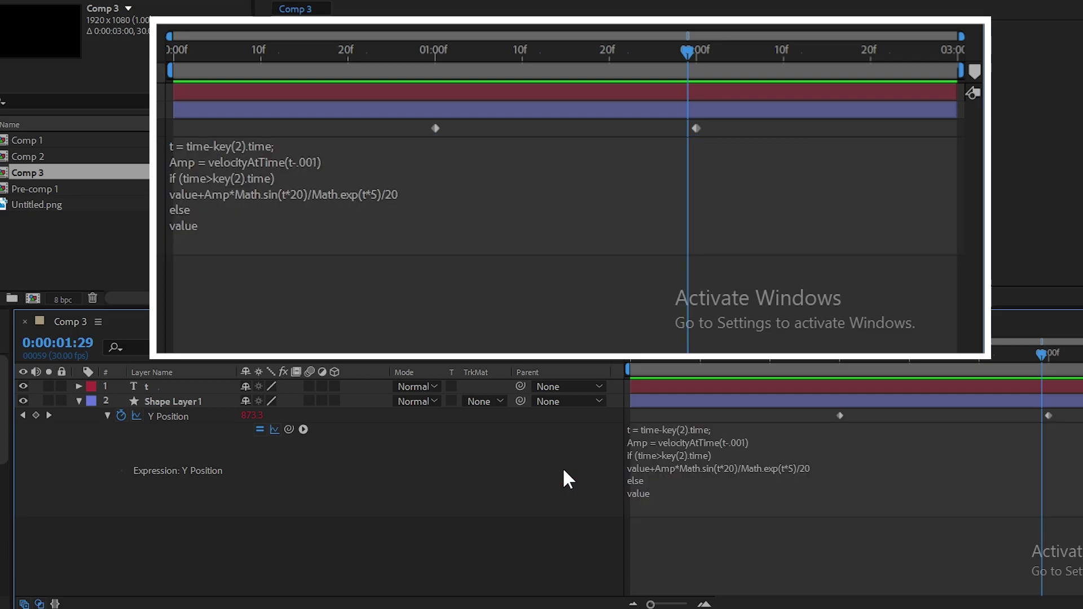
# - Check the graph, set the time to 0:00:01:17, and reopen the expression
pyautogui.click(606, 368)
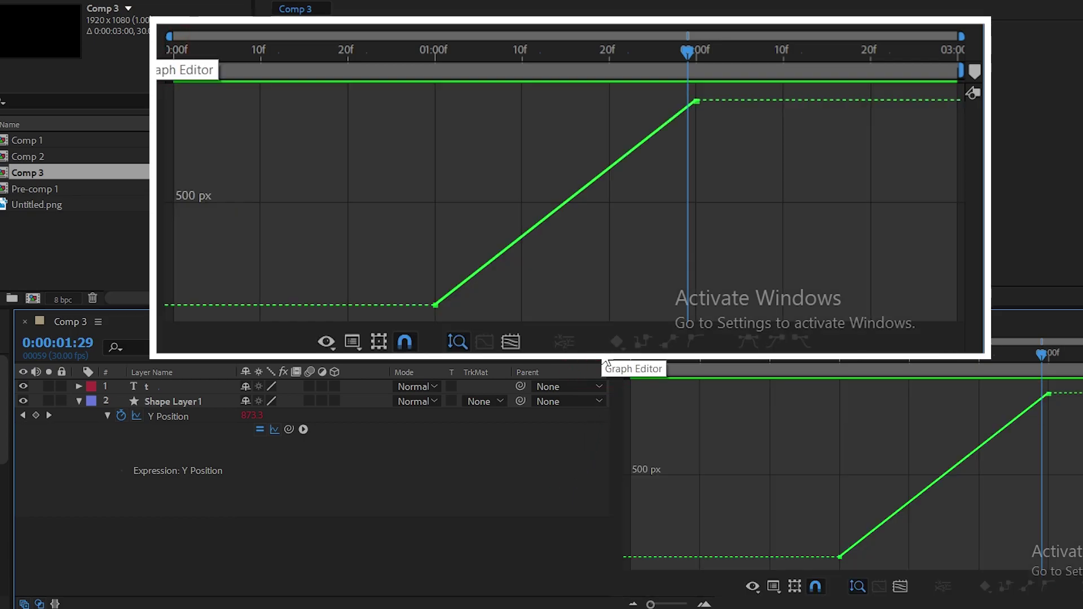
pyautogui.click(605, 362)
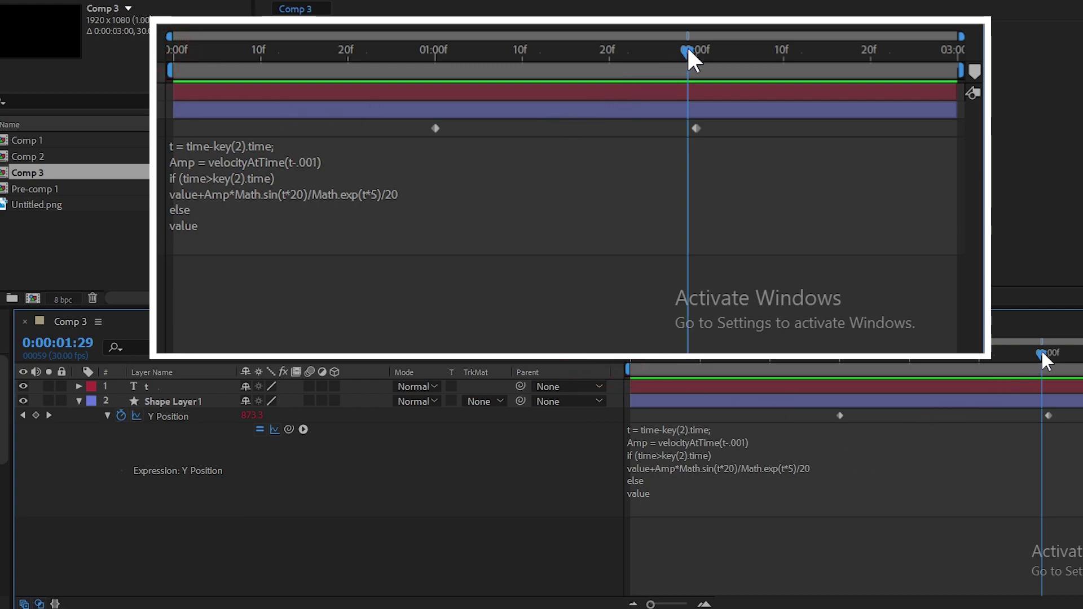
pyautogui.moveTo(1041, 354)
pyautogui.mouseDown()
pyautogui.moveTo(894, 378)
pyautogui.moveTo(960, 390)
pyautogui.mouseUp()
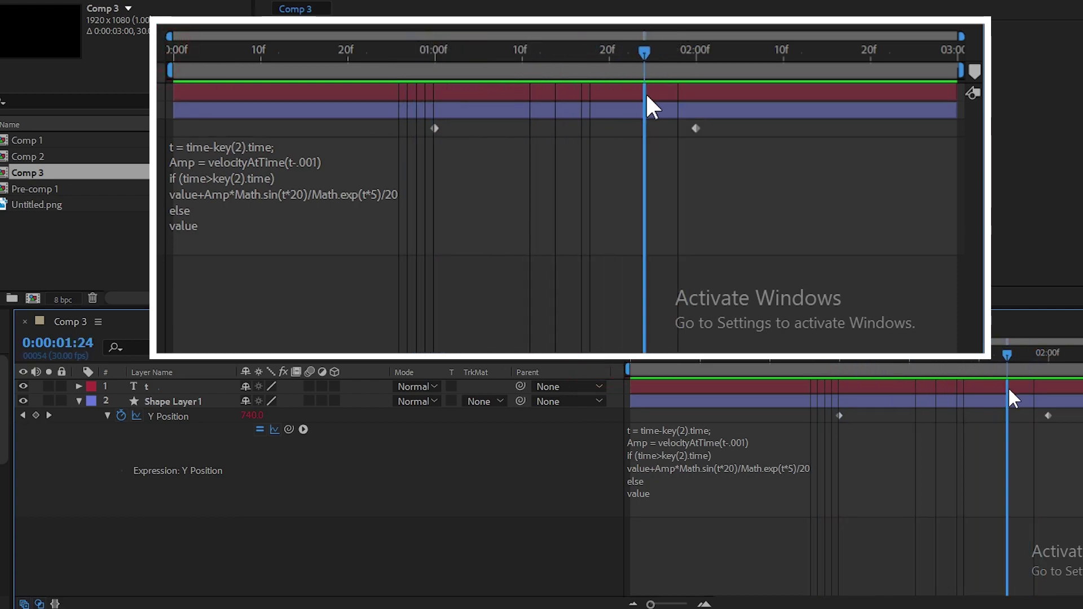
pyautogui.click(908, 472)
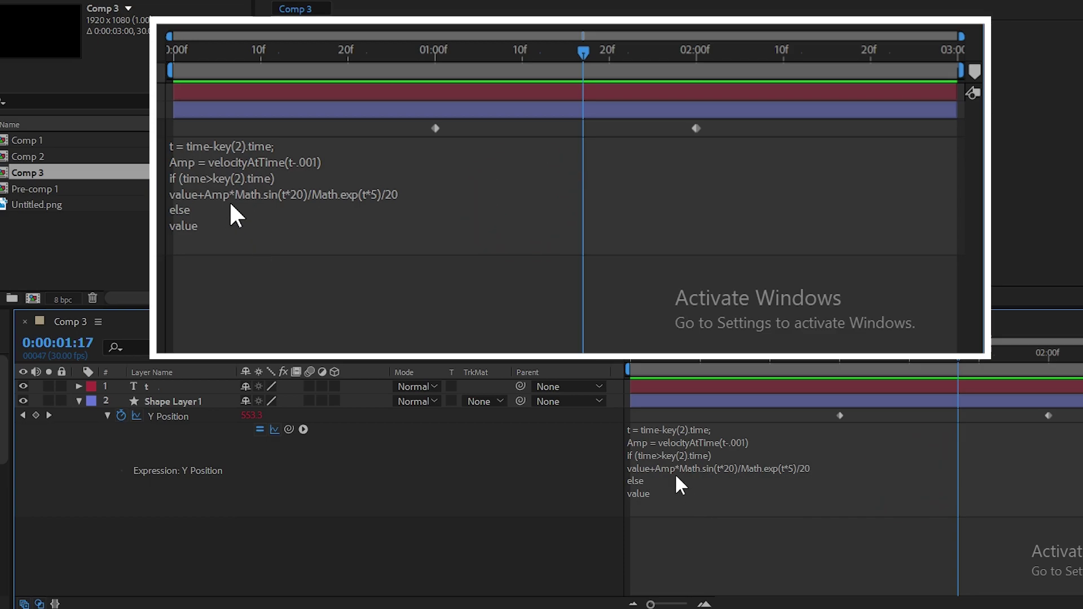
pyautogui.click(740, 444)
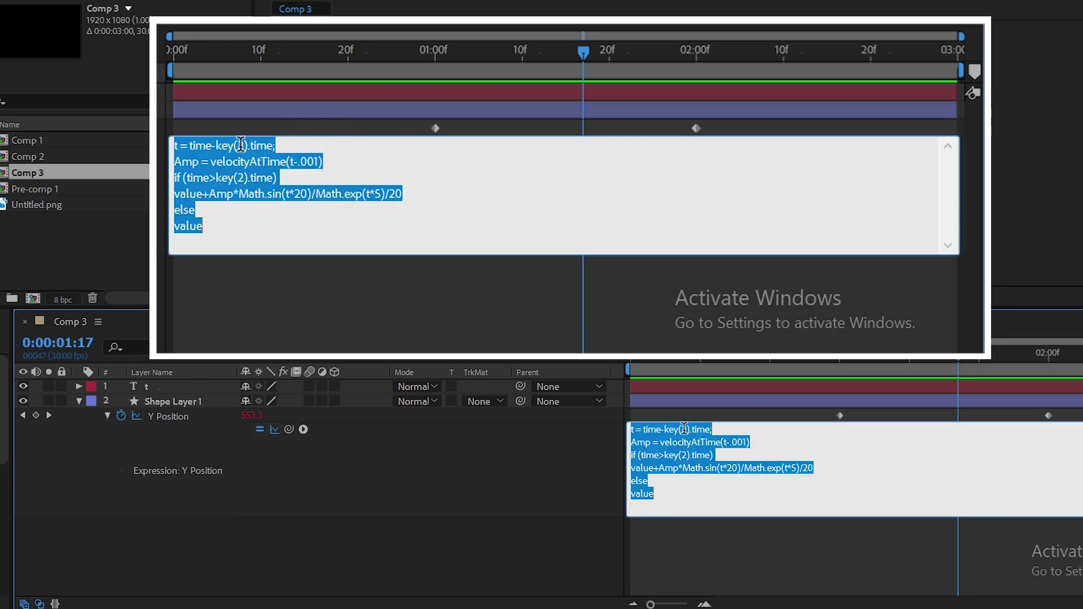
# - Replace t in velocityAtTime with key(2).time, giving velocityAtTime(key(2).time-.001)
pyautogui.click(668, 430)
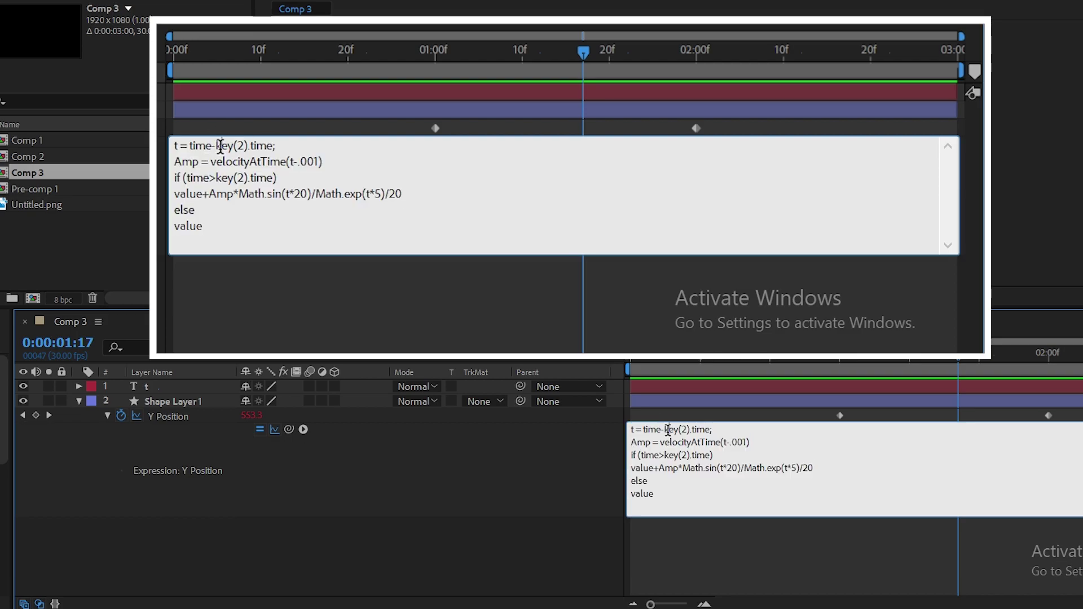
pyautogui.moveTo(668, 430); pyautogui.dragTo(710, 424)
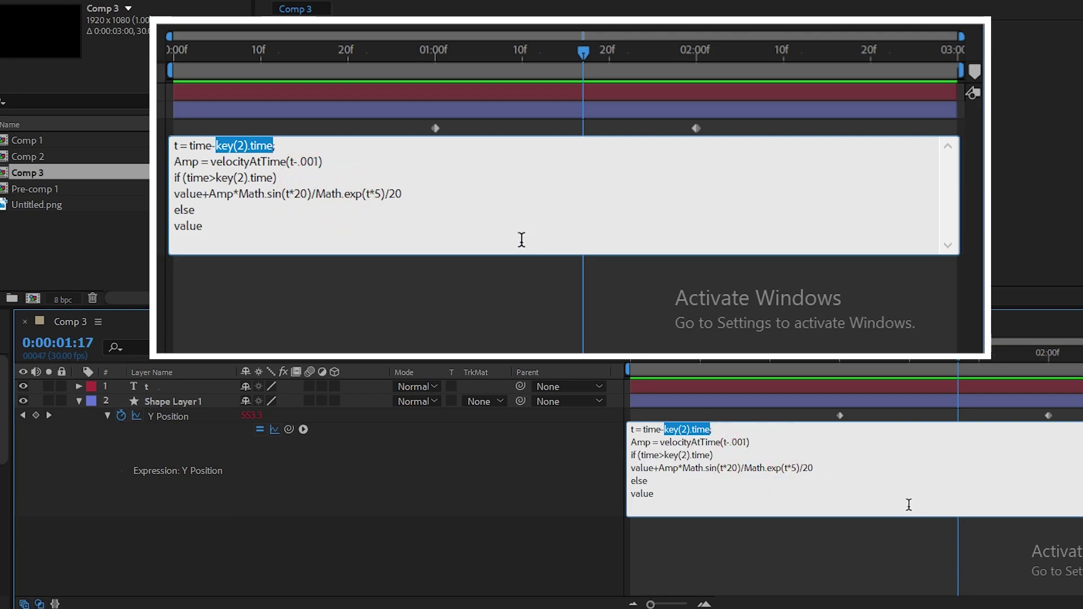
pyautogui.click(722, 441)
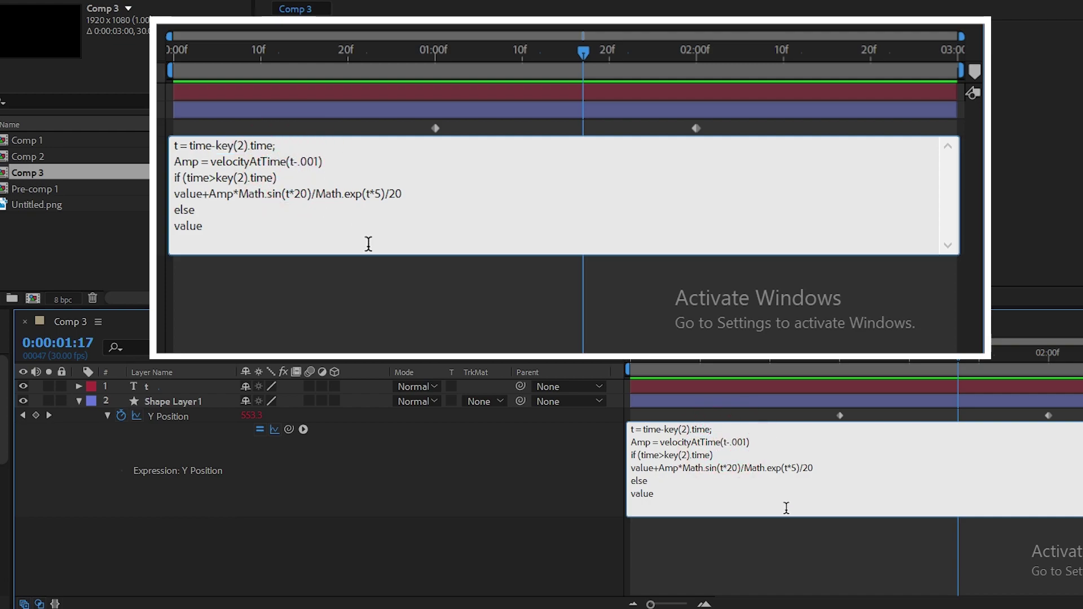
pyautogui.press('Delete')
pyautogui.write('key(2).time')
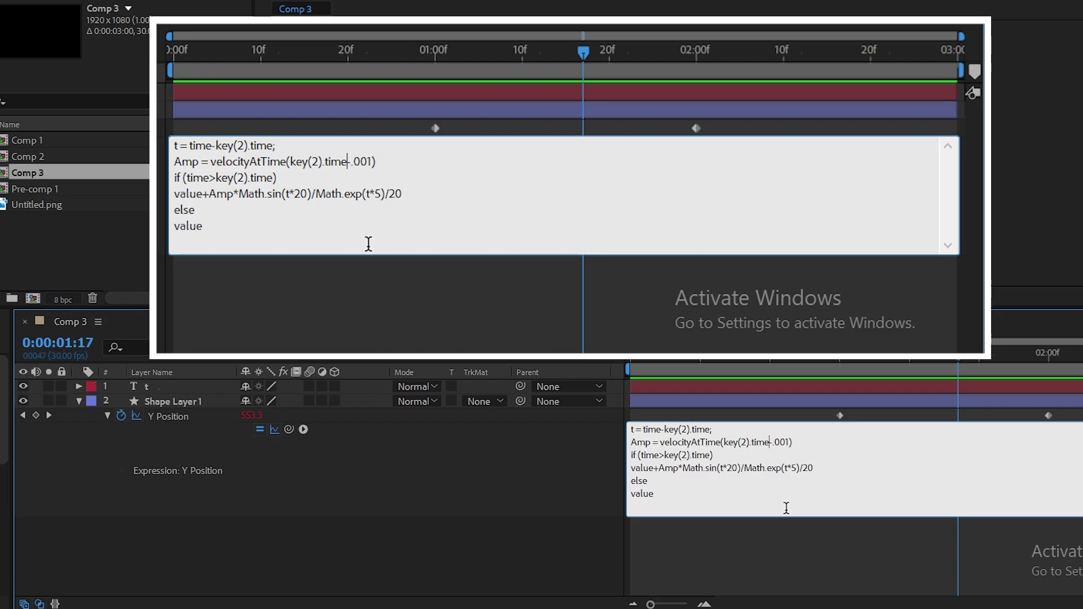
pyautogui.click(518, 444)
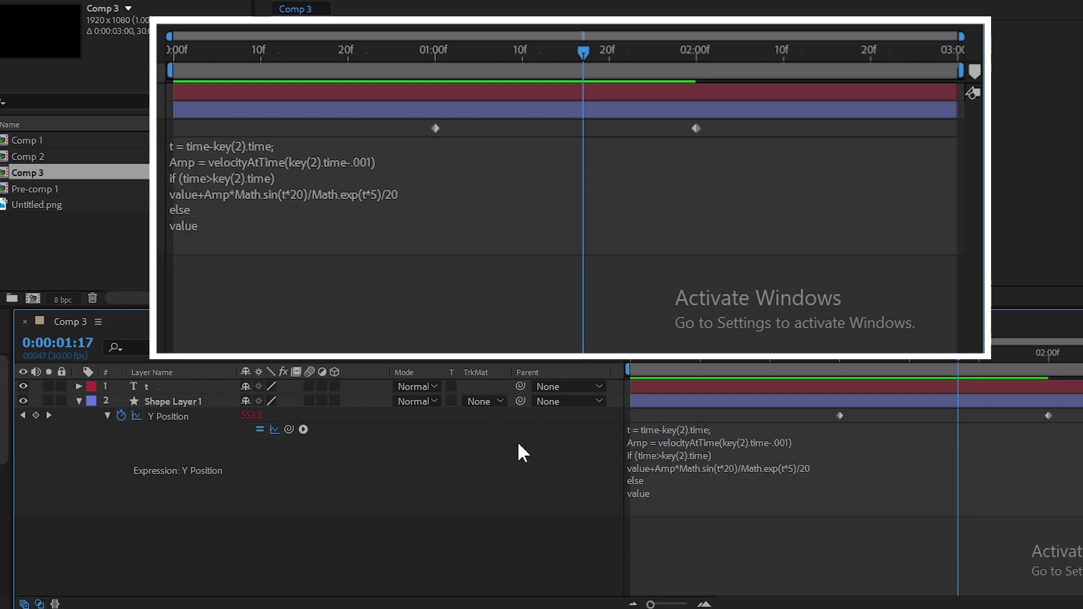
# - Check the Y Position graph and preview the bounce from the start
pyautogui.click(610, 360)
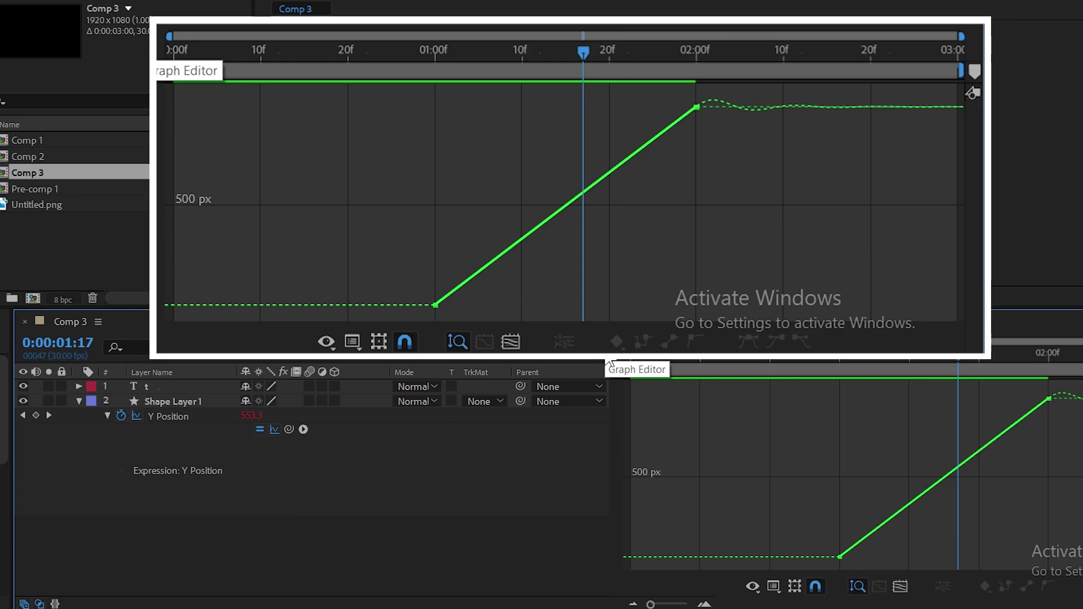
pyautogui.click(610, 362)
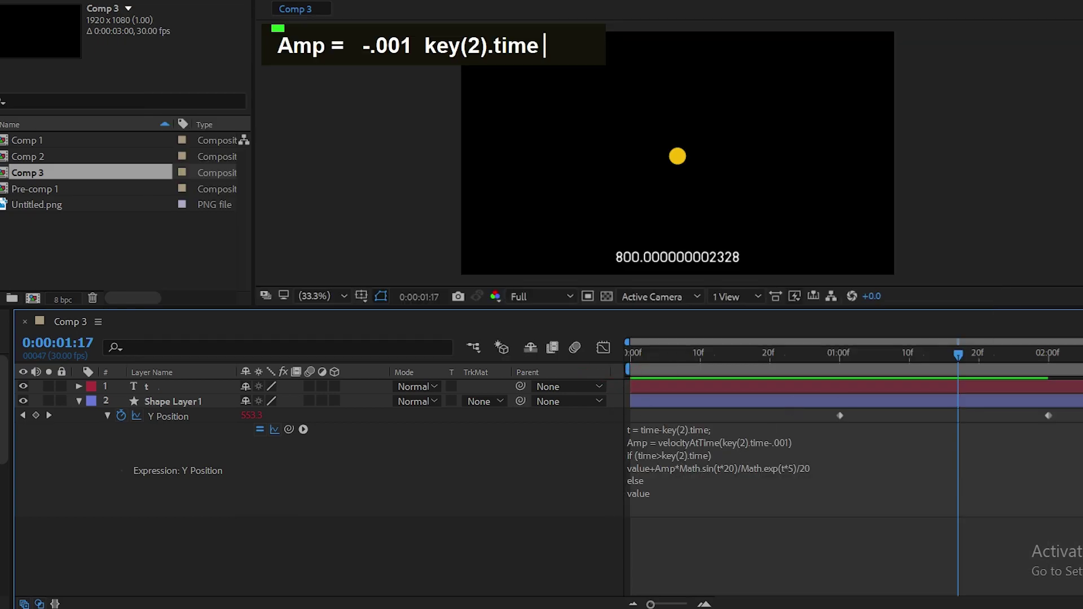
pyautogui.press('Home')
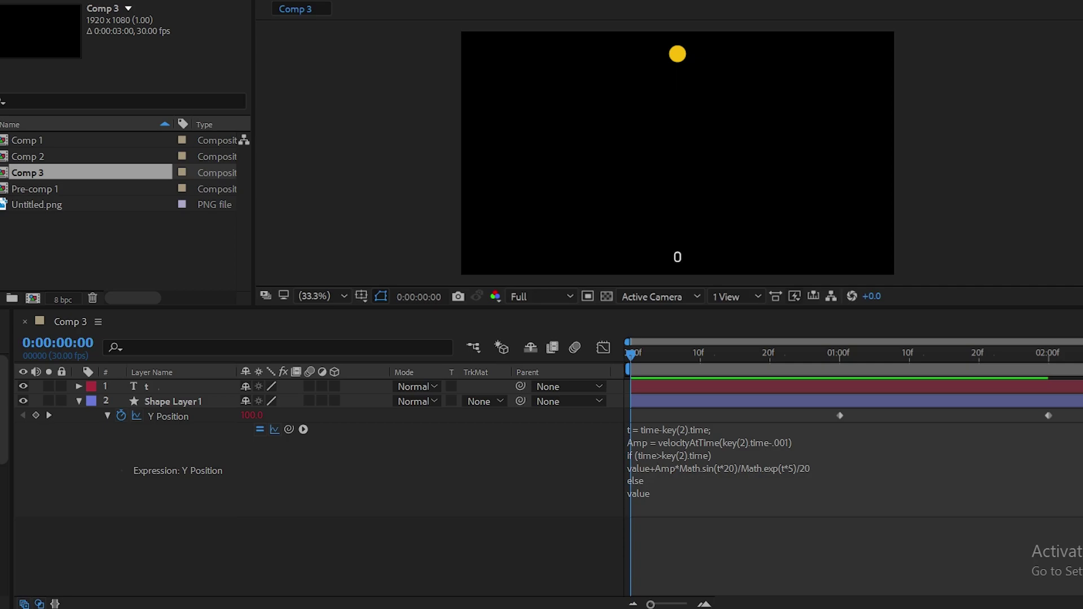
pyautogui.press('space')
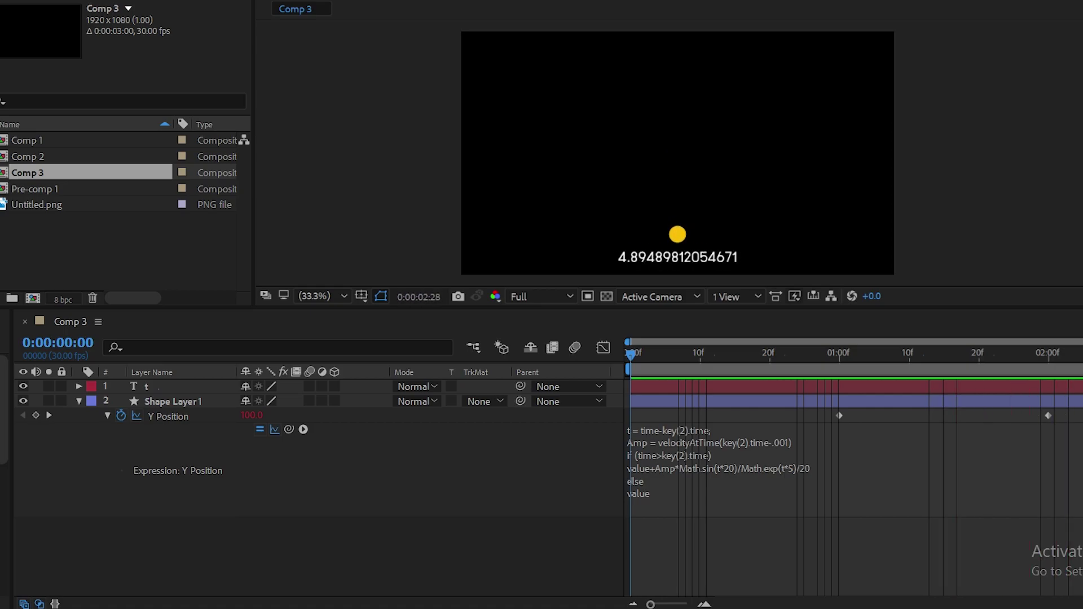
pyautogui.moveTo(671, 355); pyautogui.dragTo(874, 355)
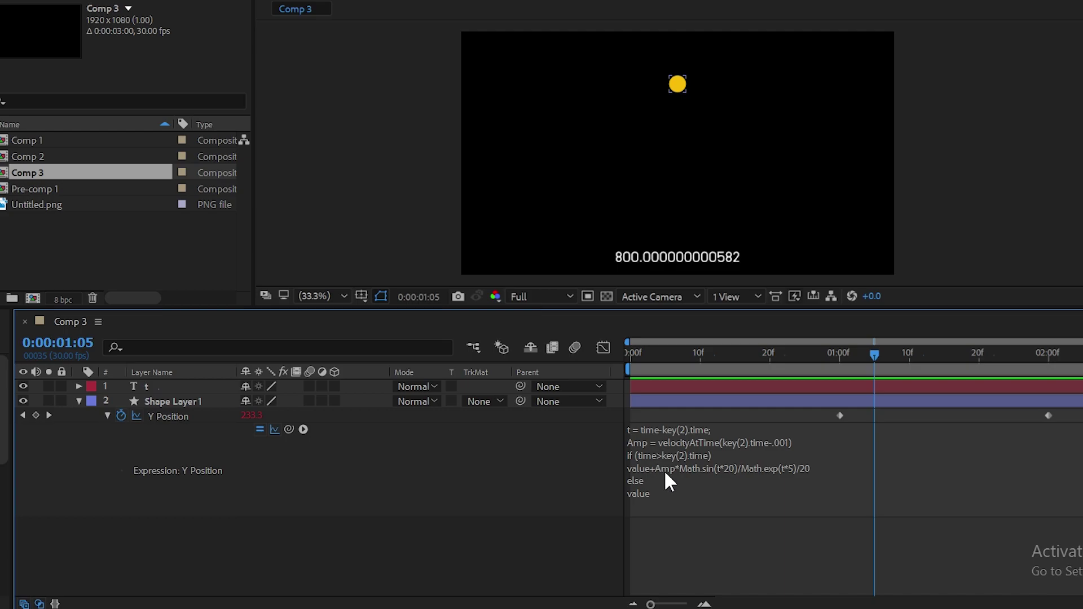
pyautogui.moveTo(711, 350)
pyautogui.mouseDown()
pyautogui.moveTo(654, 366)
pyautogui.moveTo(721, 366)
pyautogui.mouseUp()
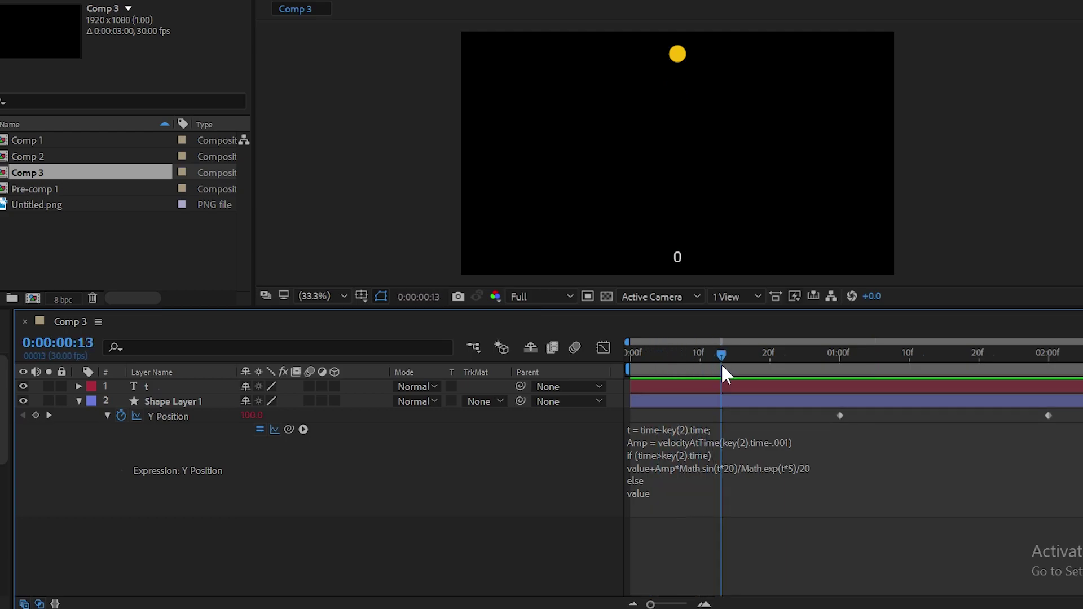
# - Scrub between 1:00 and 2:00 to check the wobble, then reopen the expression
pyautogui.click(841, 417)
pyautogui.click(840, 356)
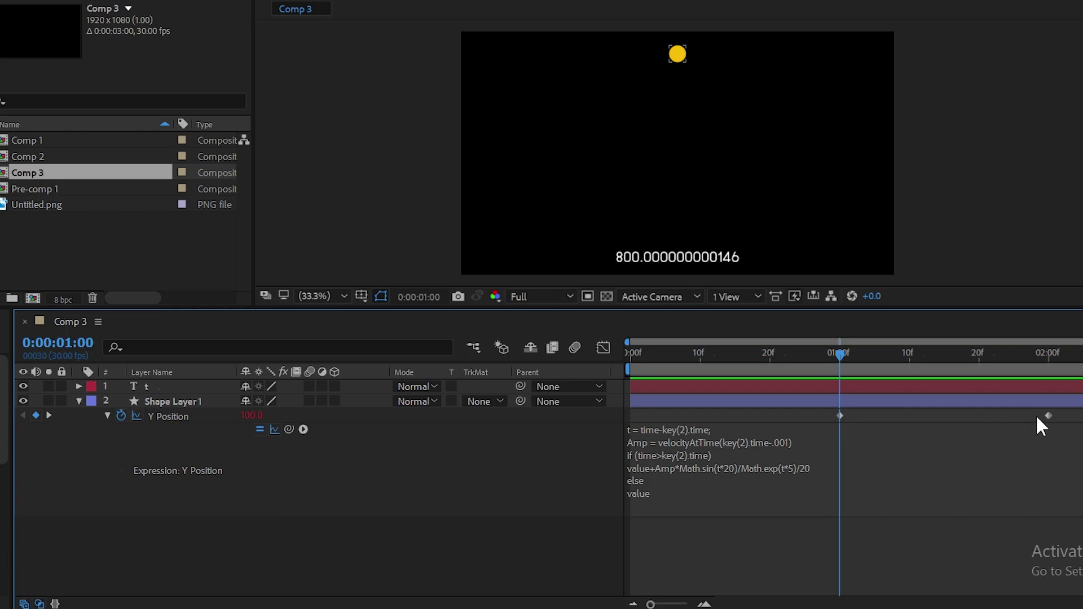
pyautogui.moveTo(1013, 349)
pyautogui.mouseDown()
pyautogui.moveTo(1051, 354)
pyautogui.moveTo(1041, 354)
pyautogui.mouseUp()
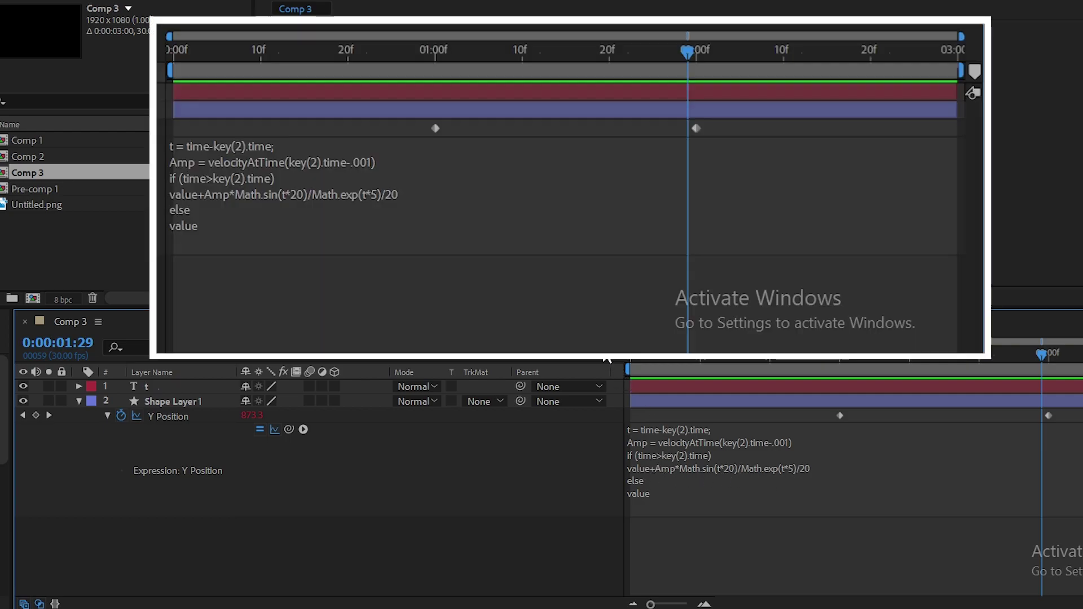
pyautogui.click(603, 347)
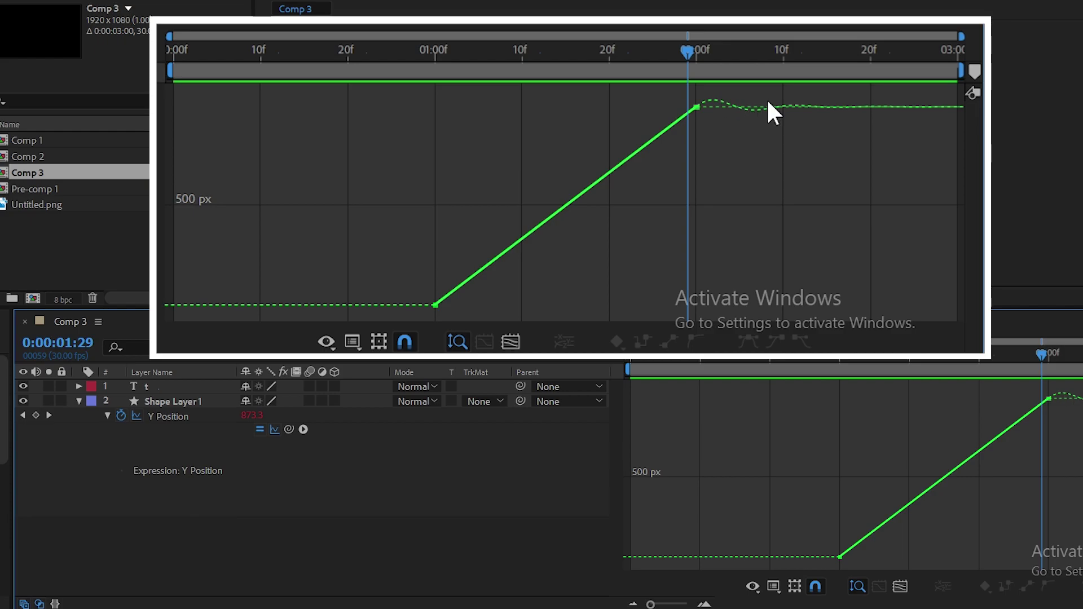
pyautogui.click(603, 347)
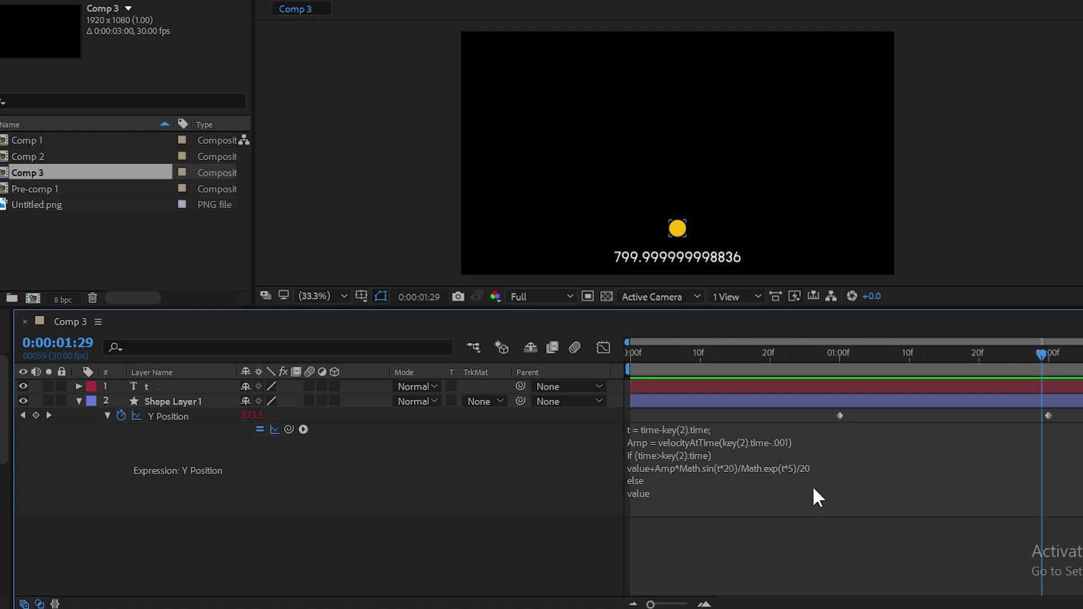
pyautogui.click(730, 474)
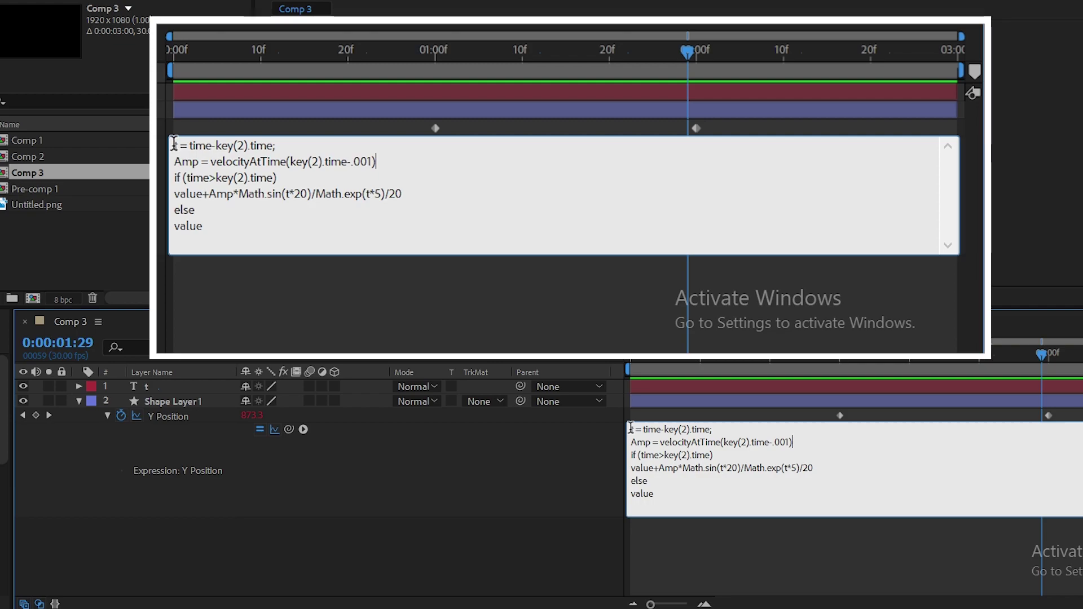
# - Add 'freq = 20;' and 'decay = 5;' variable lines at the top of the Y Position expression
pyautogui.click(631, 429)
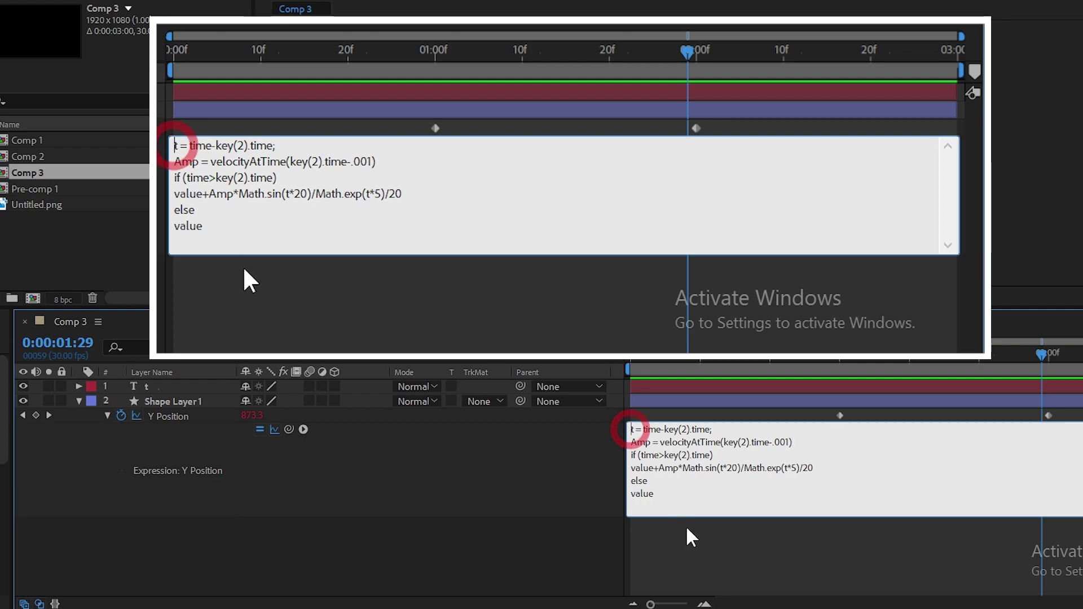
pyautogui.press('Return')
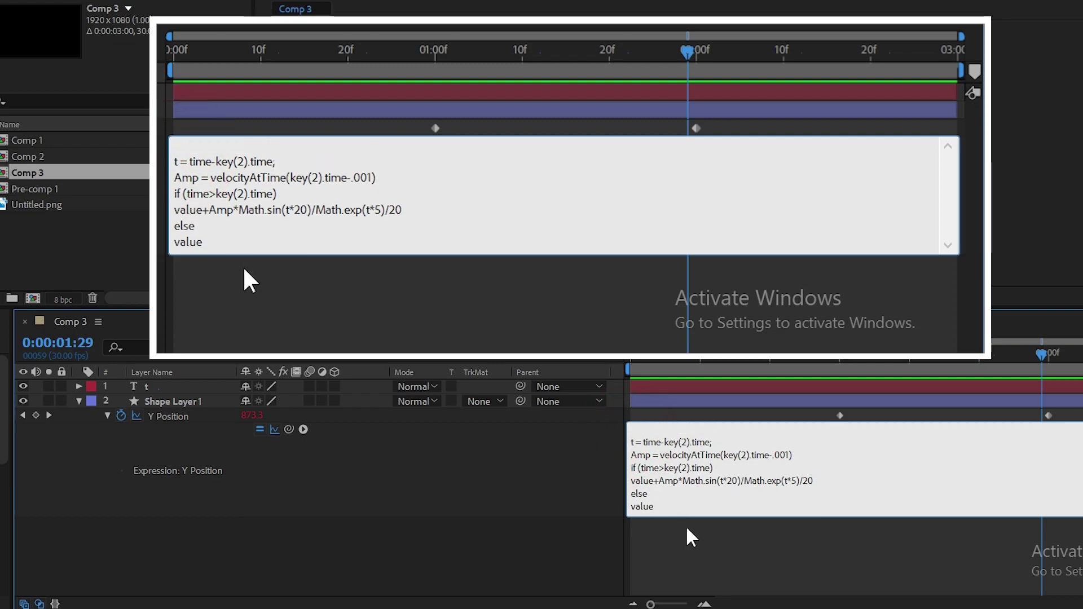
pyautogui.write('fre')
pyautogui.write('q')
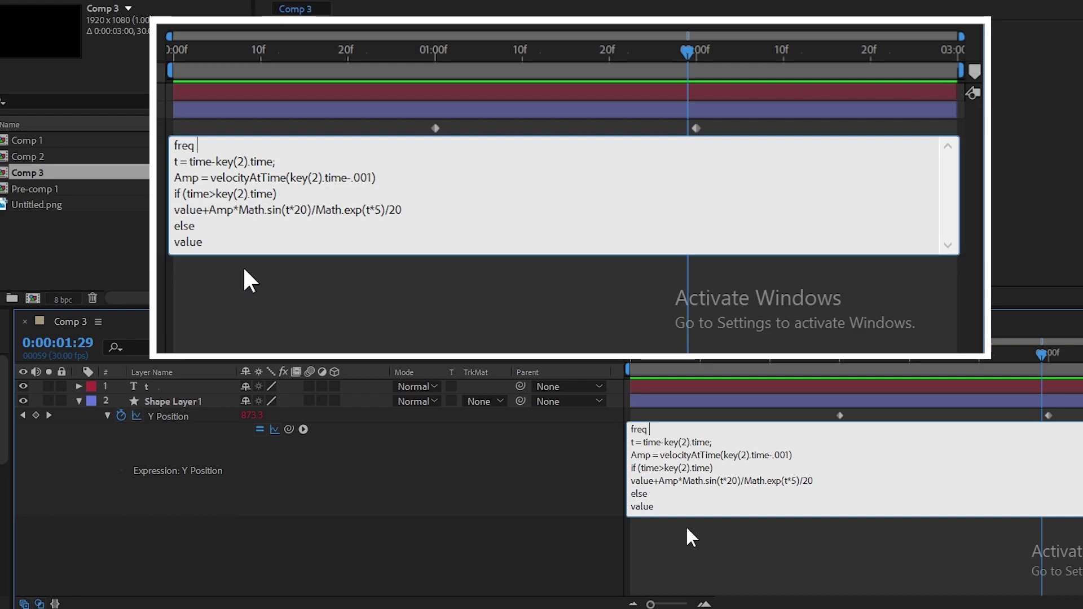
pyautogui.write(' = 20')
pyautogui.write(';')
pyautogui.press('Return')
pyautogui.write('d')
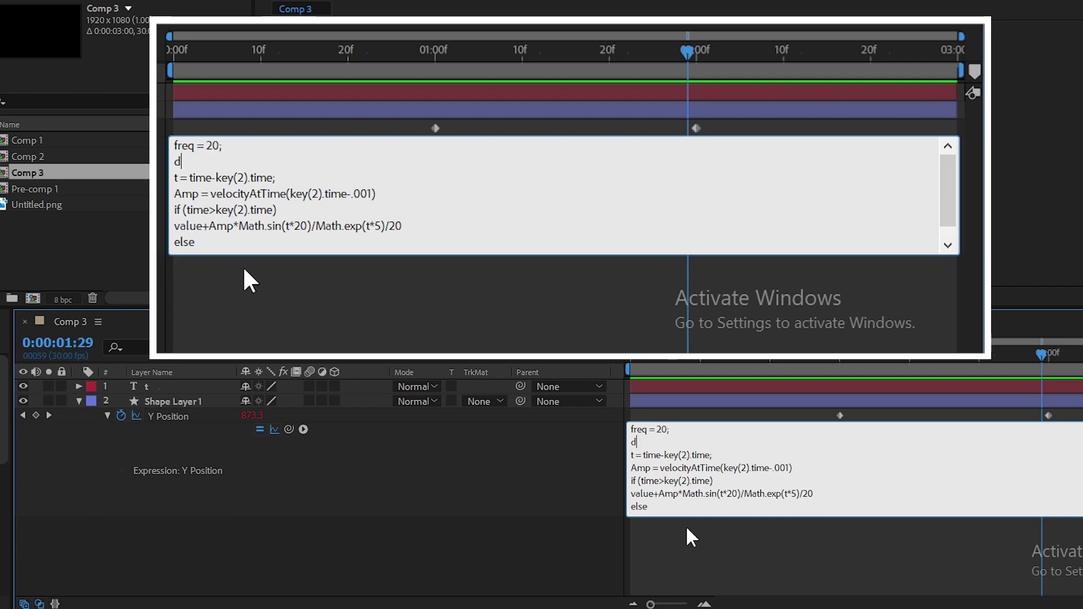
pyautogui.write('ecay ')
pyautogui.write('= ')
pyautogui.write('5;')
# - Replace the hardcoded 20s with freq and the exponent's 5 with decay in the bounce formula
pyautogui.click(728, 494)
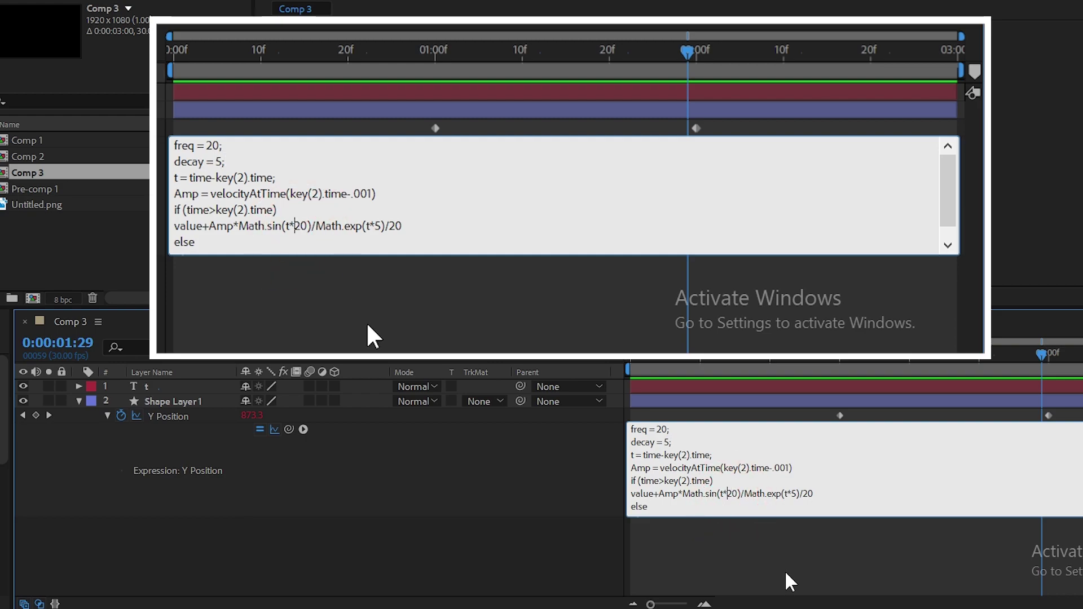
pyautogui.press('BackSpace')
pyautogui.press('BackSpace')
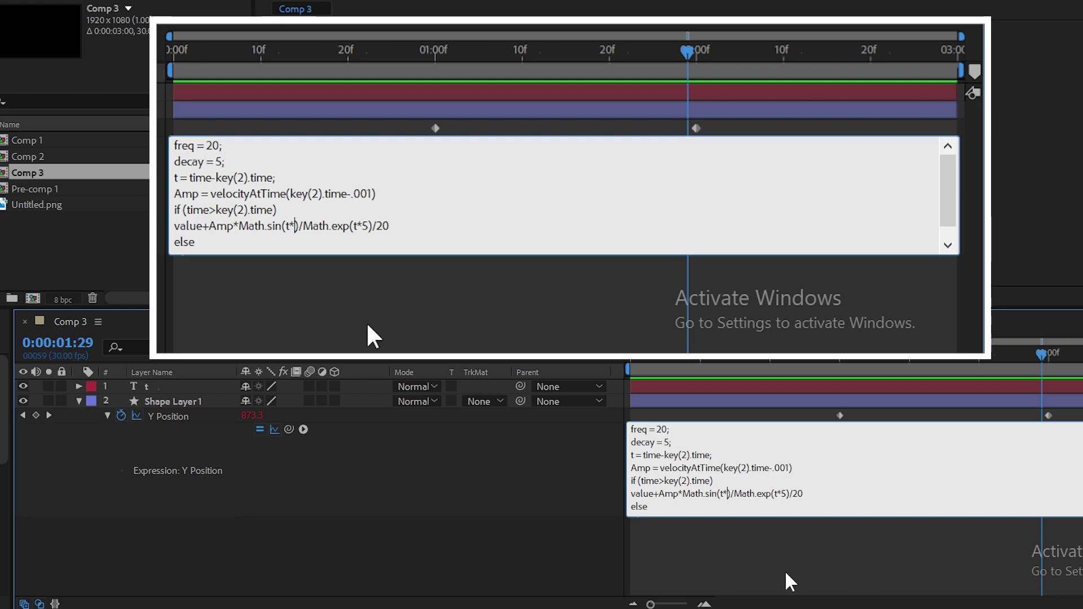
pyautogui.write('freq')
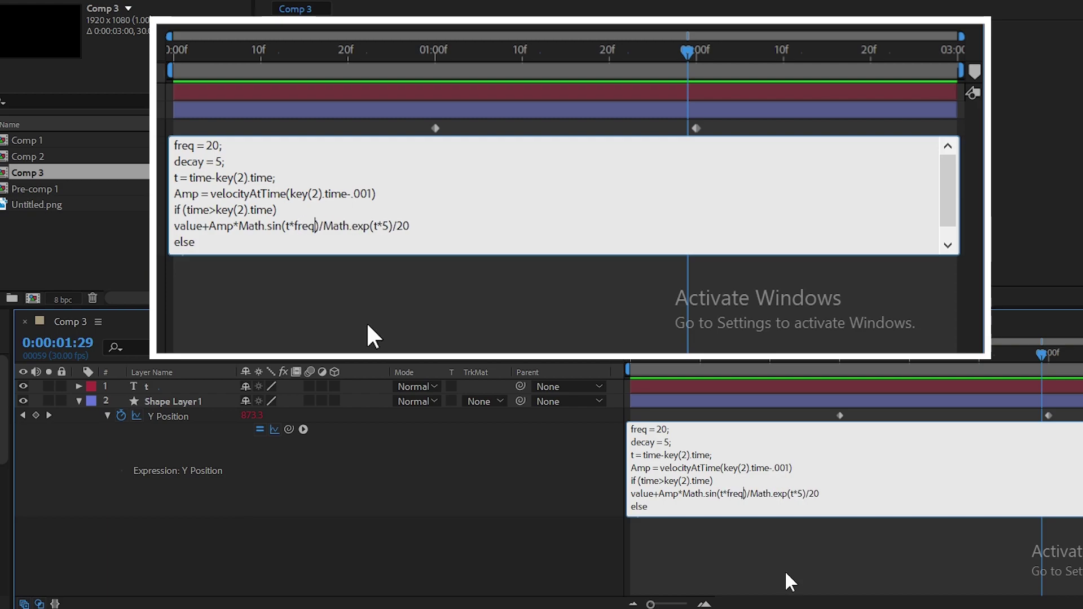
pyautogui.moveTo(825, 494); pyautogui.dragTo(809, 494)
pyautogui.click(912, 550)
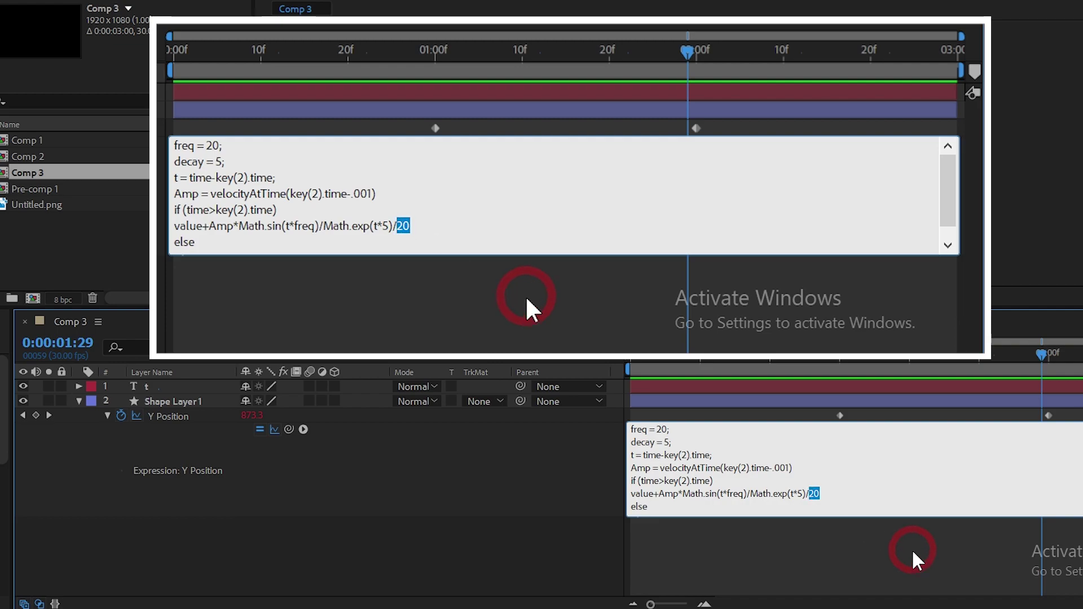
pyautogui.write('freq')
pyautogui.click(798, 494)
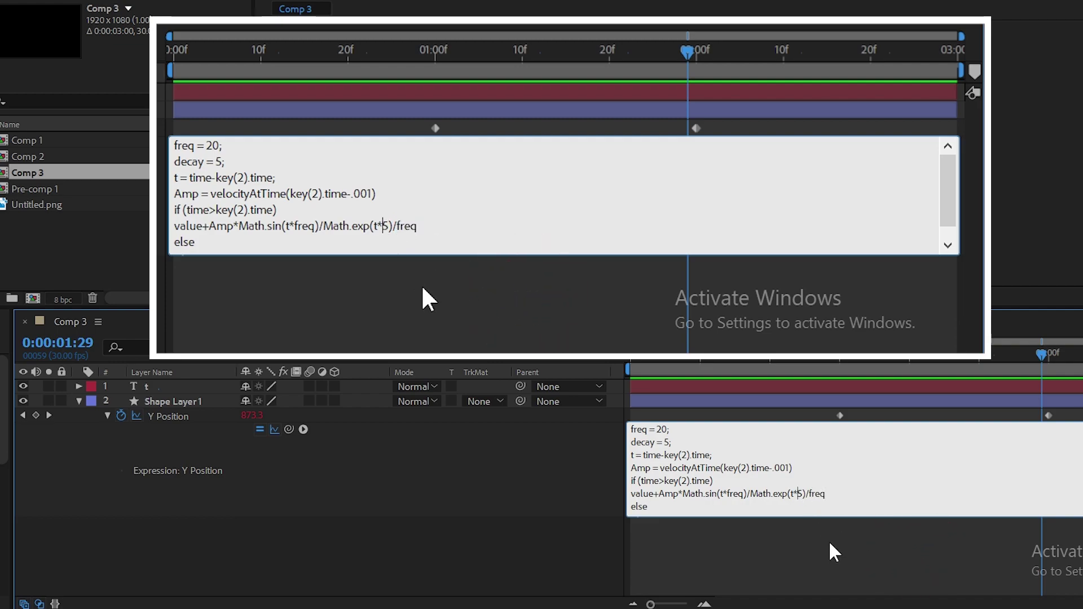
pyautogui.press('Delete')
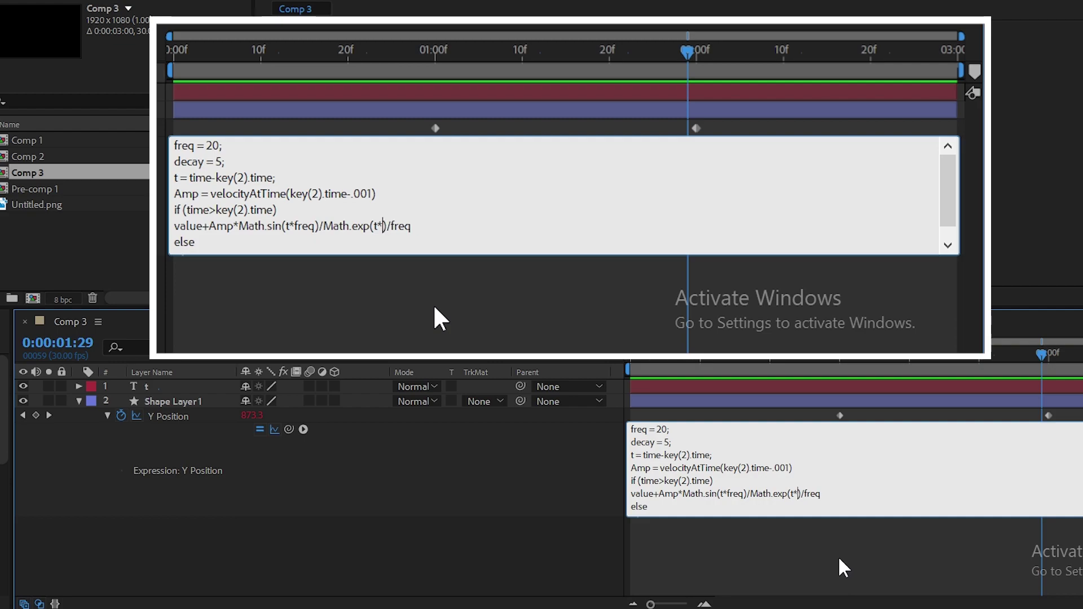
pyautogui.write('dec')
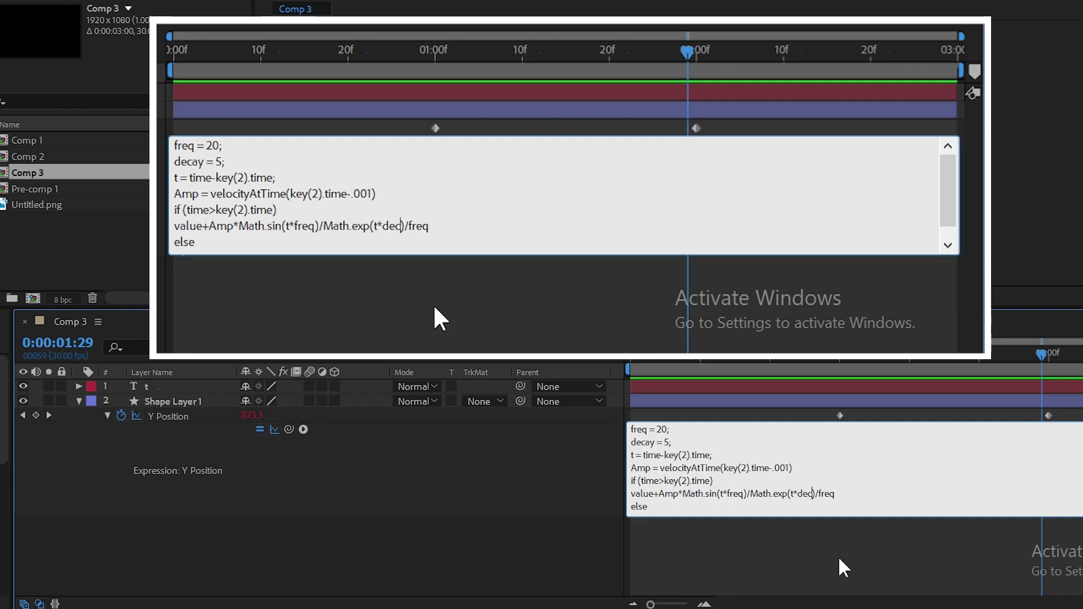
pyautogui.write('ay')
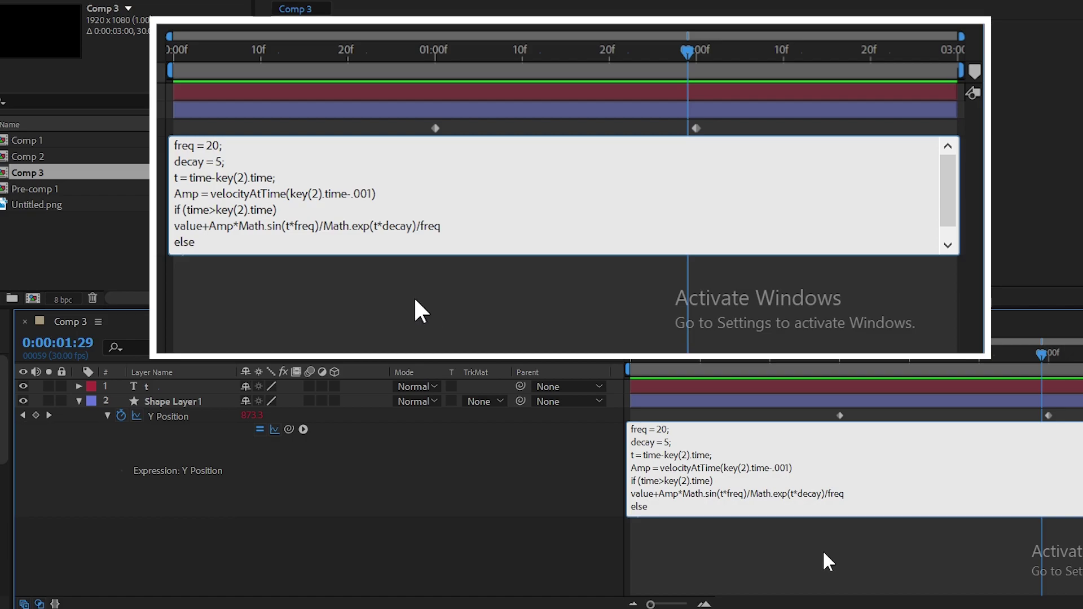
# - Commit the Y Position expression using the freq and decay variables
pyautogui.click(537, 453)
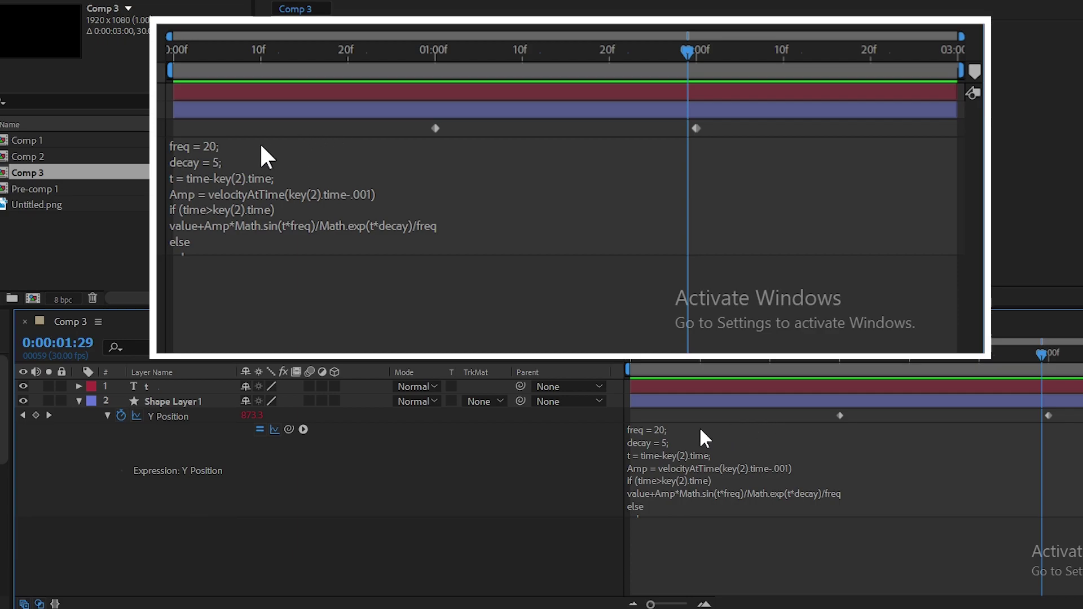
# - Change freq from 20 to 30, commit the expression, and move the current time to frame 20
pyautogui.click(659, 424)
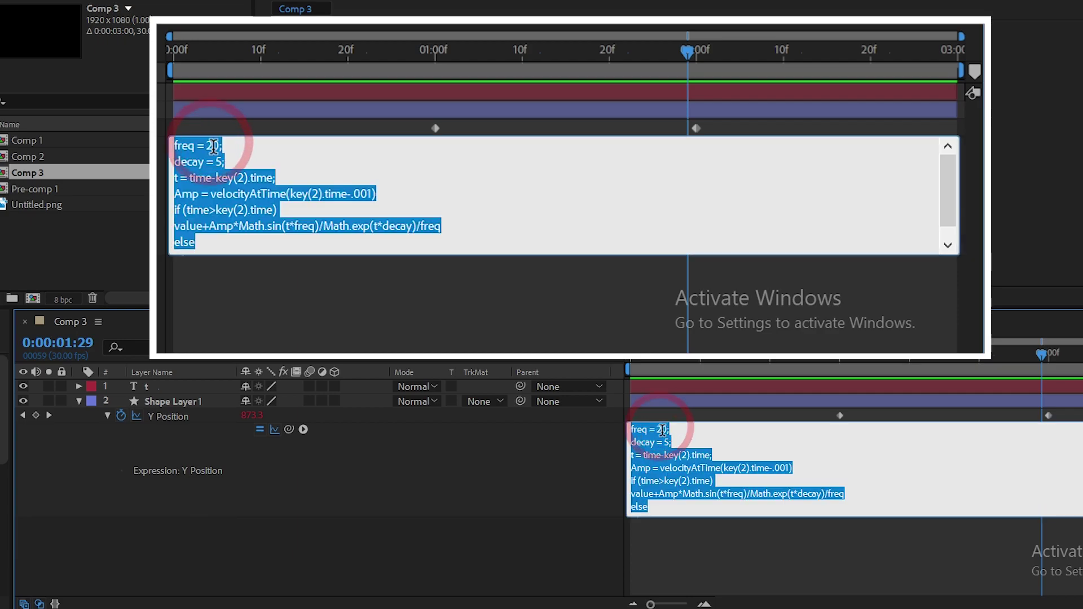
pyautogui.click(658, 429)
pyautogui.press('BackSpace')
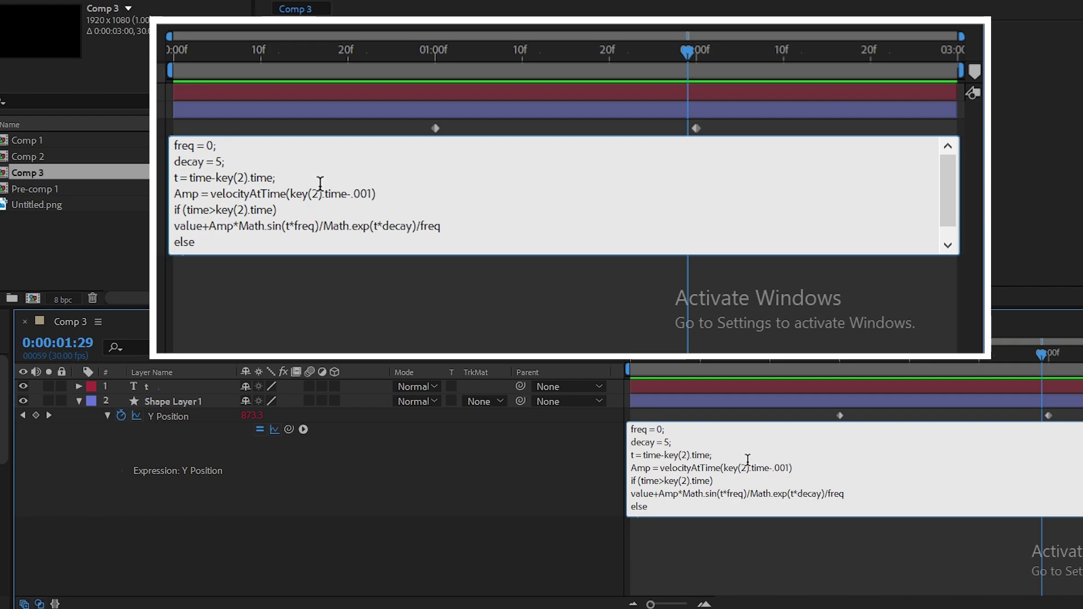
pyautogui.write('3')
pyautogui.click(681, 430)
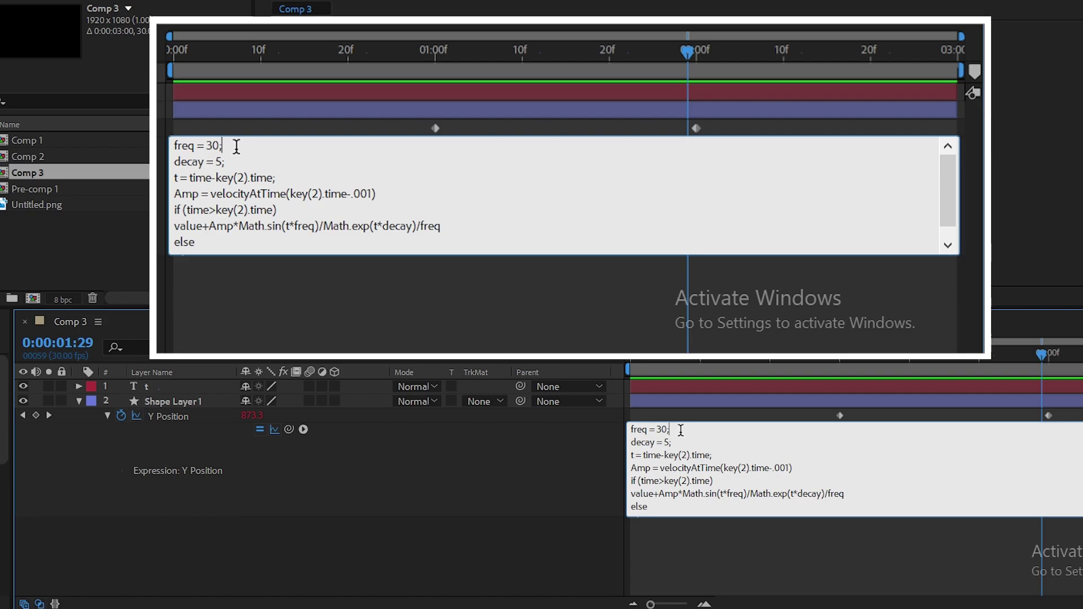
pyautogui.click(556, 460)
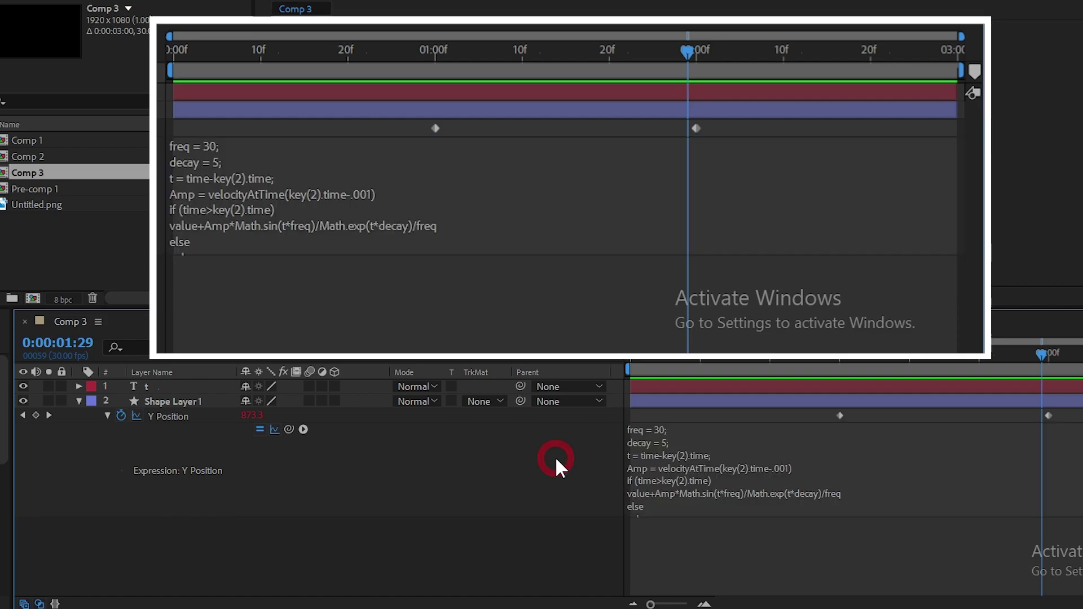
pyautogui.click(772, 361)
# - Start the work area at frame 20 and preview the freq = 30 bounce
pyautogui.press('b')
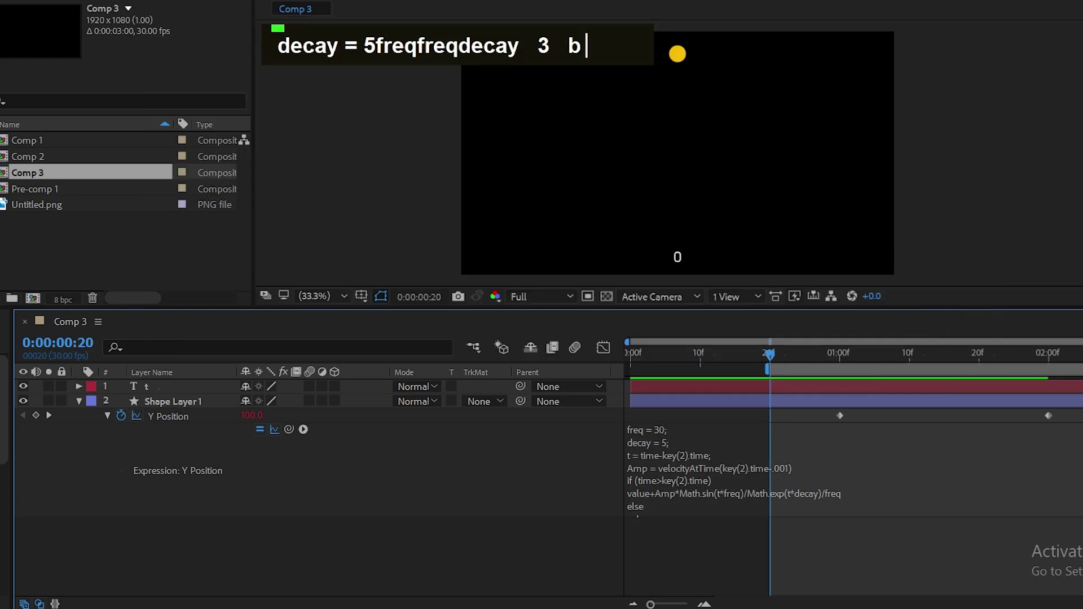
pyautogui.press('space')
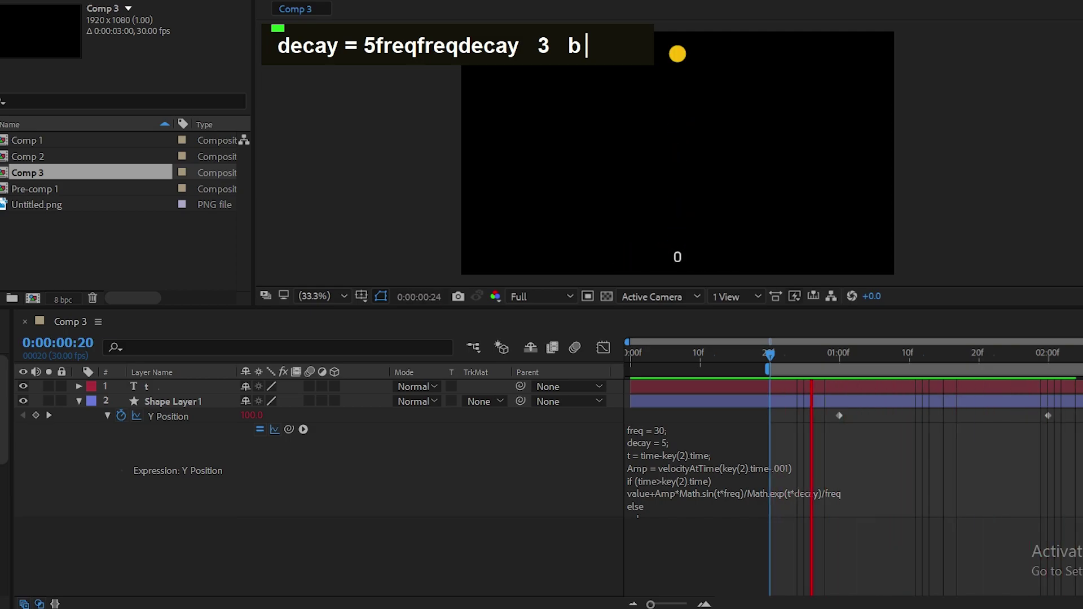
pyautogui.press('space')
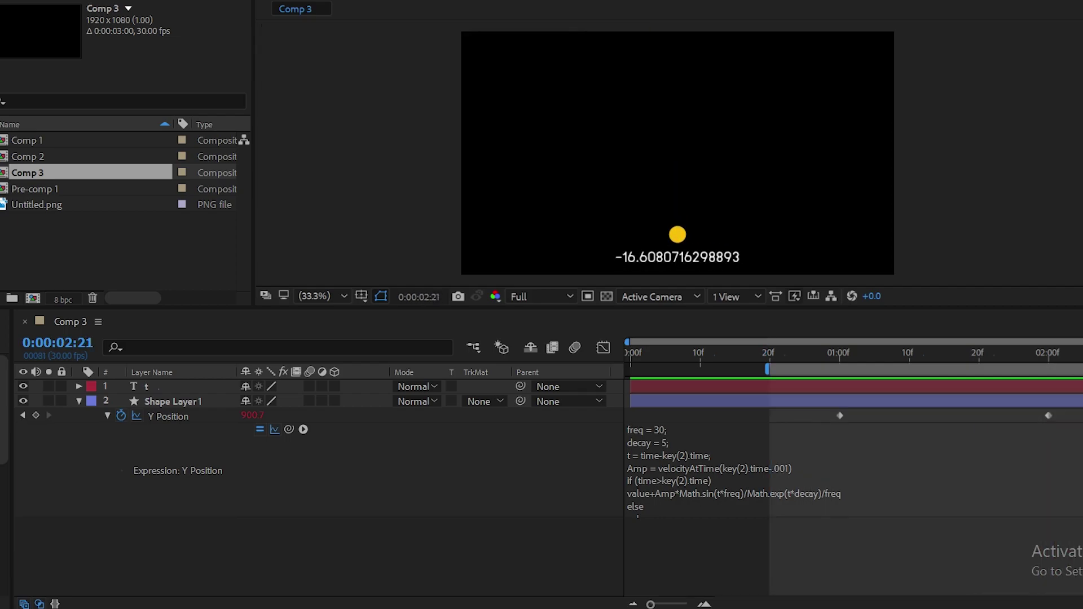
# - Inspect the ball at 0:00:01:08, then edit the expression before the decay value 5
pyautogui.moveTo(818, 351); pyautogui.dragTo(896, 384)
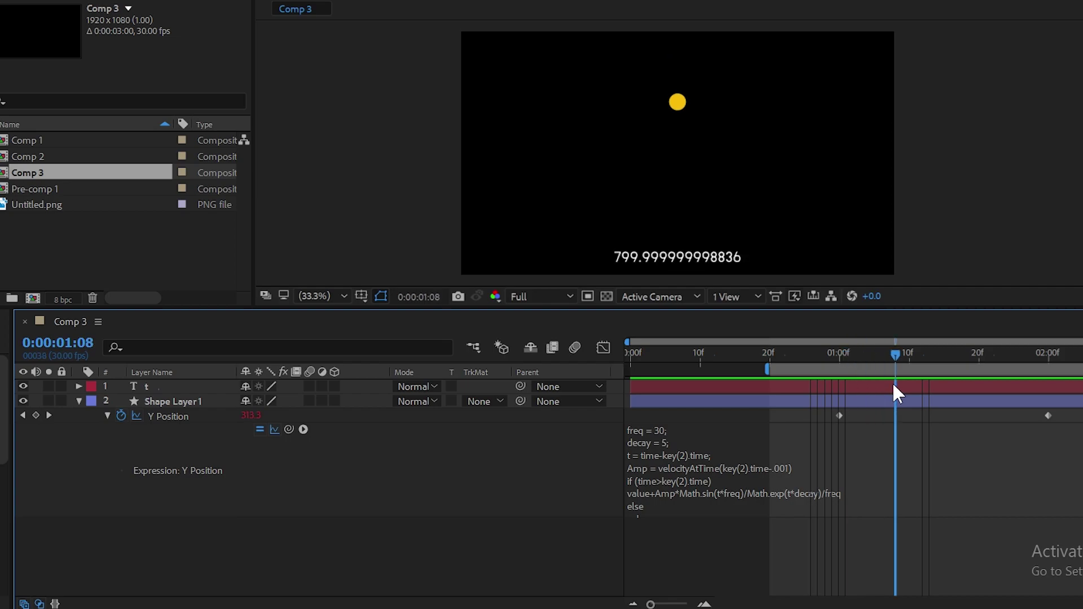
pyautogui.click(835, 419)
pyautogui.click(663, 443)
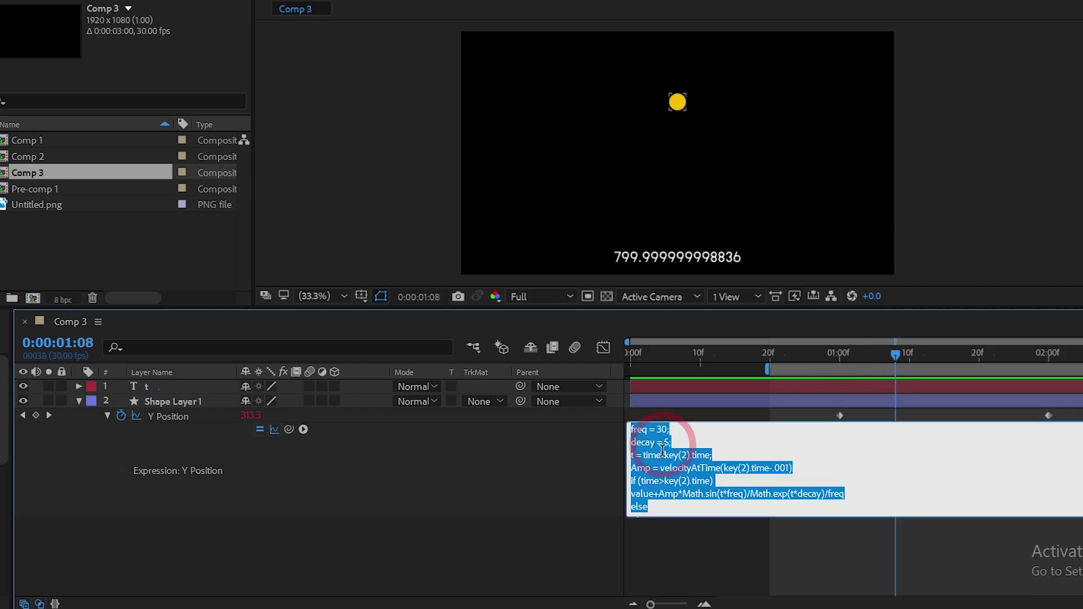
pyautogui.click(664, 443)
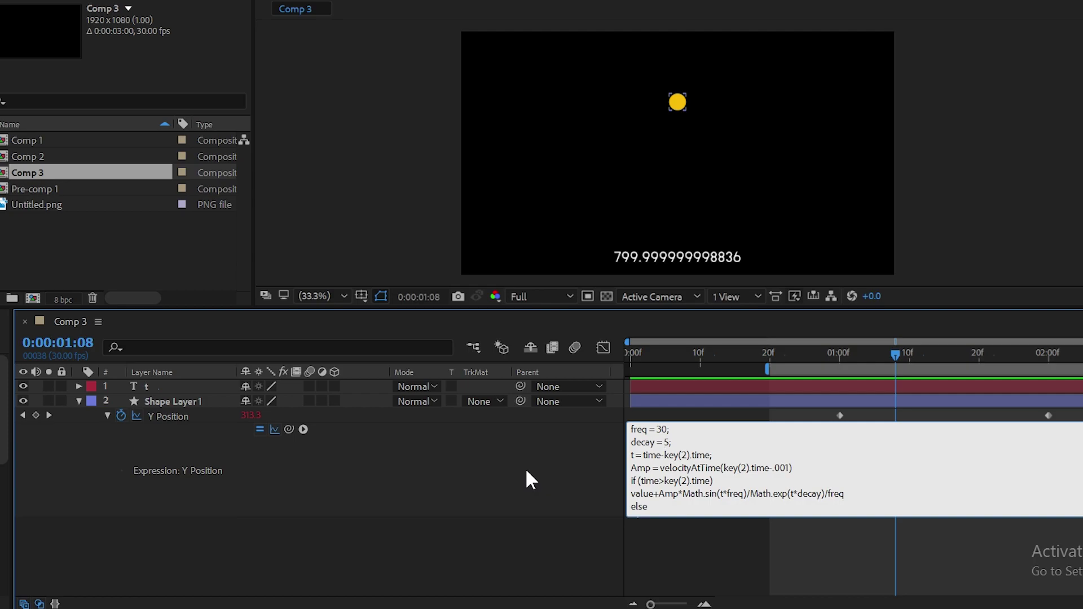
# - Change decay from 5 to 4, commit, and preview the slower bounce falloff
pyautogui.press('Delete')
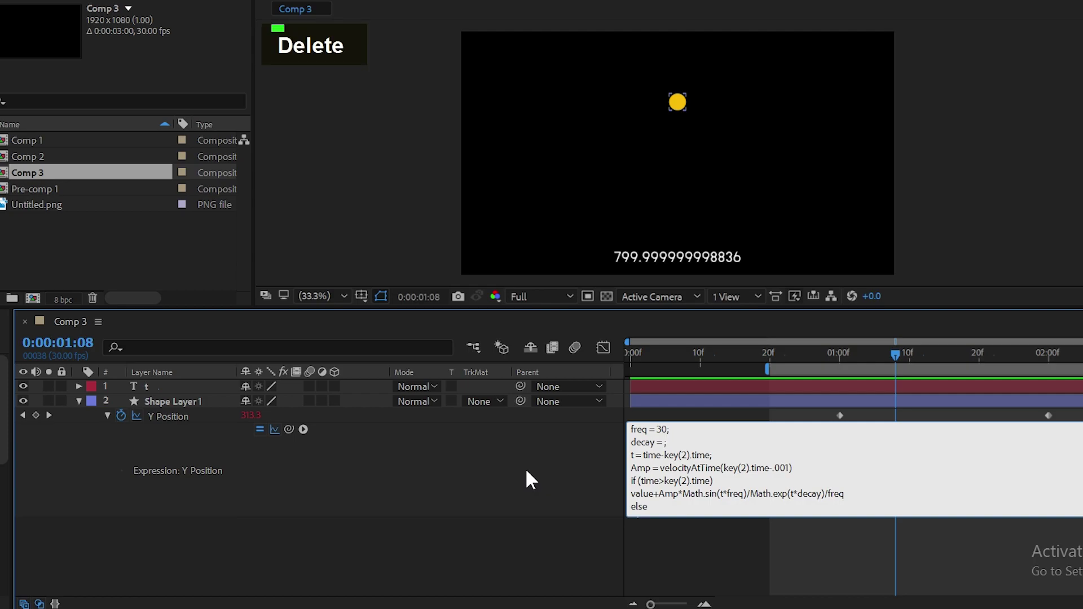
pyautogui.write('4')
pyautogui.click(526, 471)
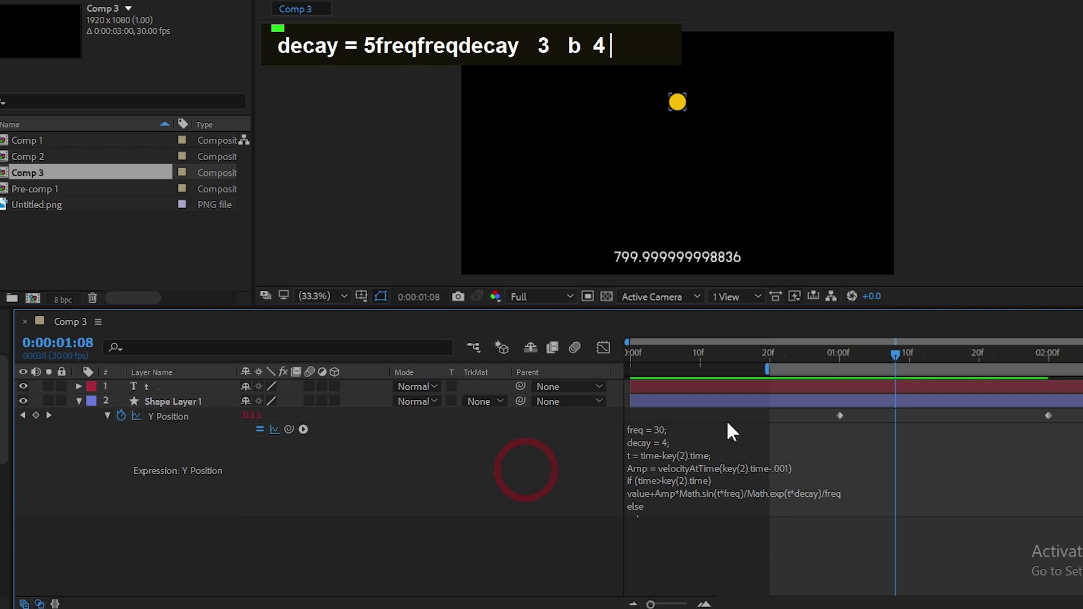
pyautogui.press('space')
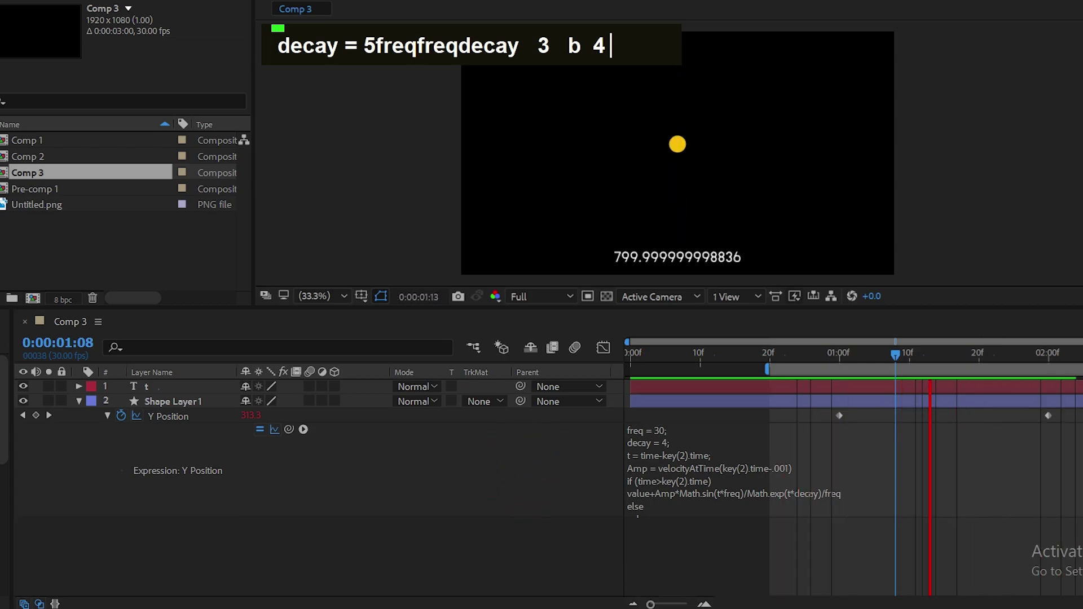
pyautogui.press('space')
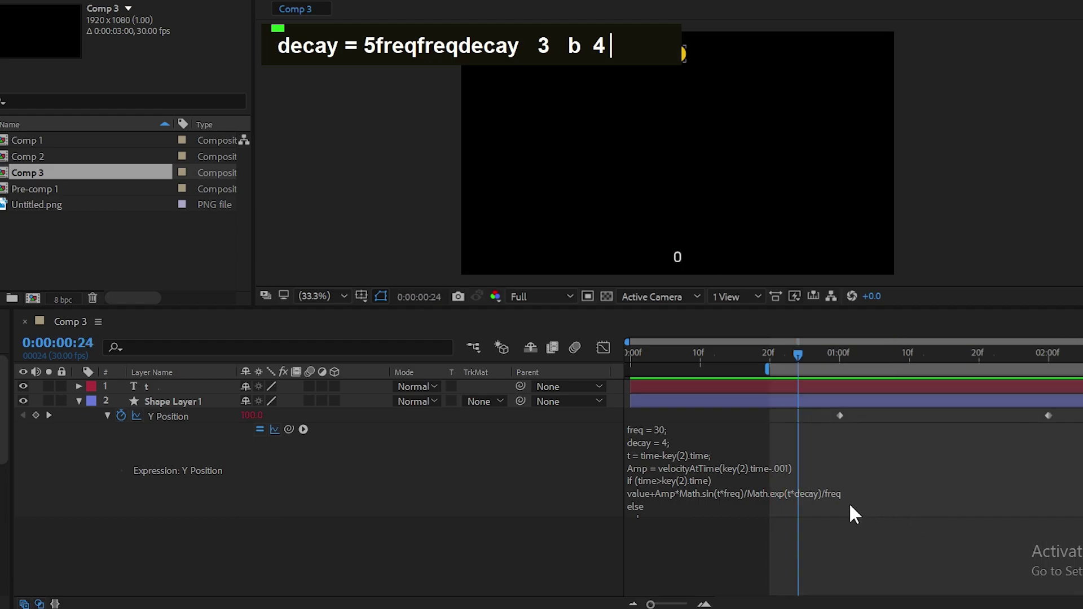
pyautogui.click(662, 444)
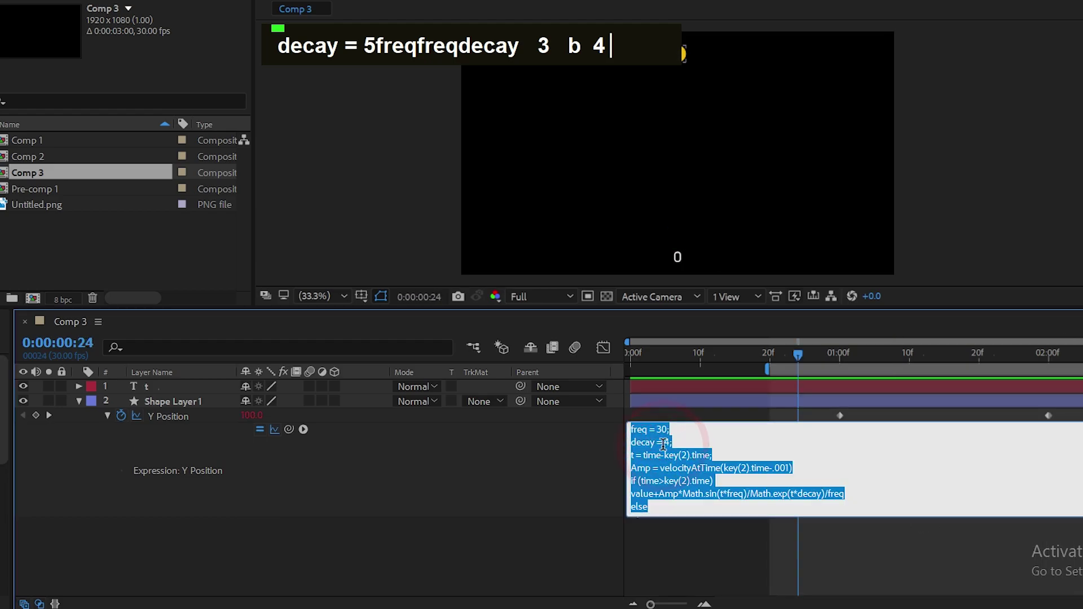
pyautogui.click(666, 443)
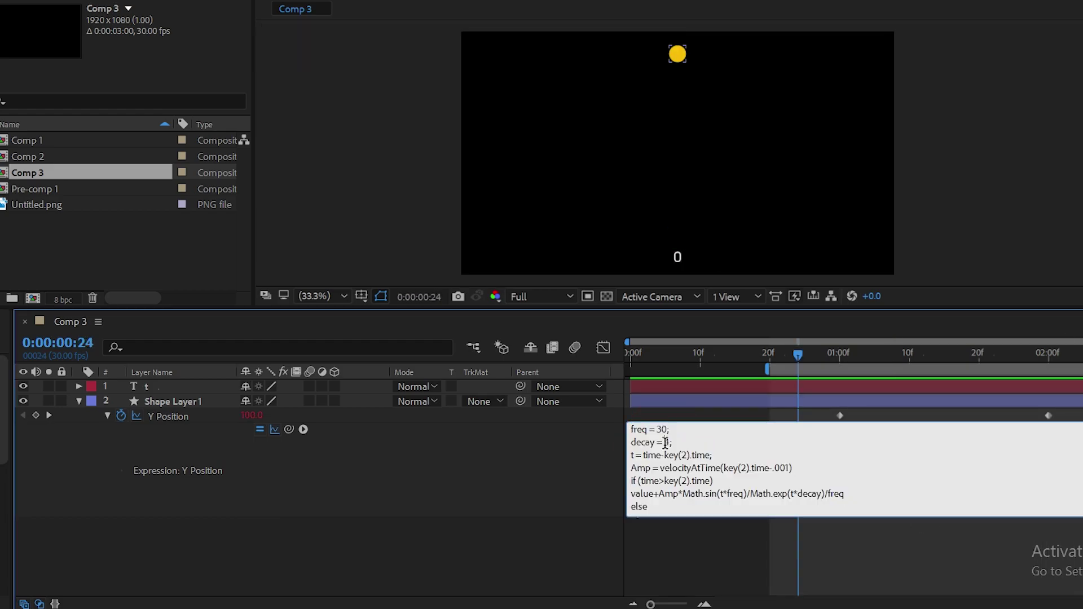
# - Change decay from 4 to 3, commit, and preview the bounce around 0:00:01:22
pyautogui.press('BackSpace')
pyautogui.write('3')
pyautogui.click(509, 435)
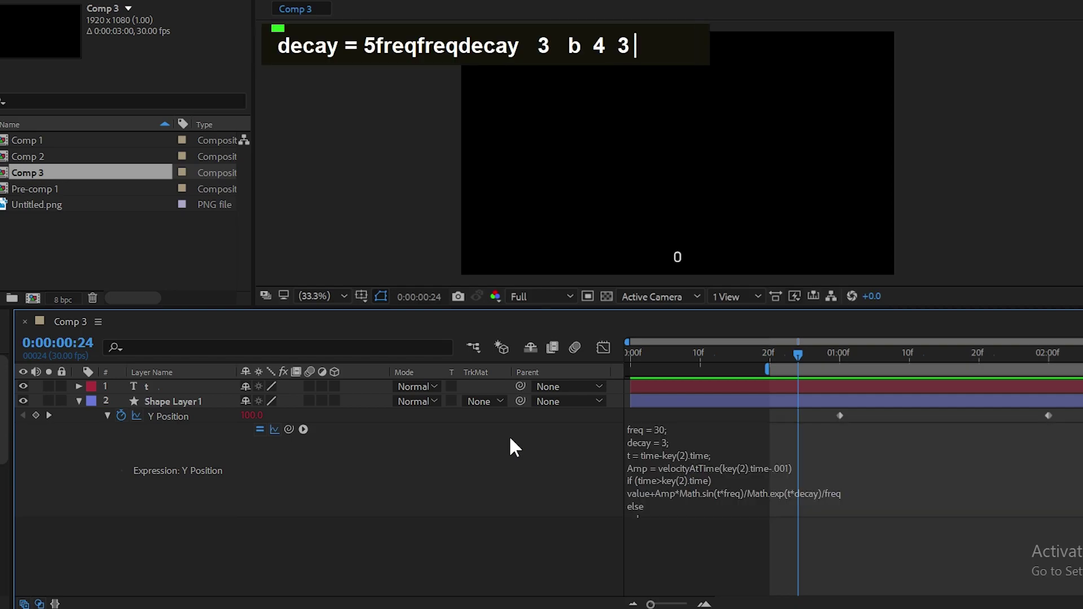
pyautogui.press('space')
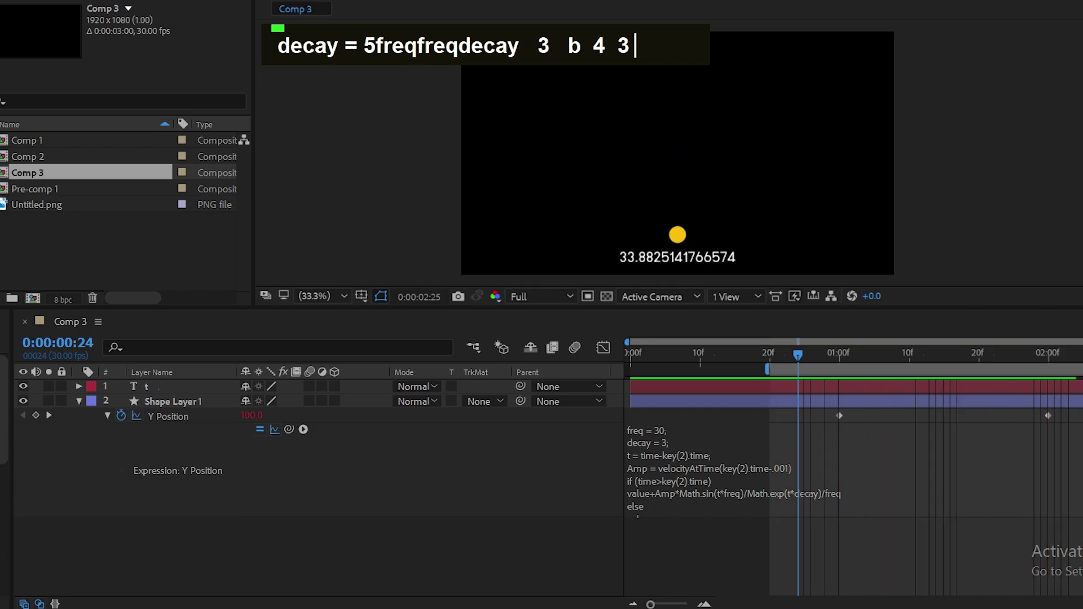
pyautogui.moveTo(807, 358)
pyautogui.mouseDown()
pyautogui.moveTo(996, 380)
pyautogui.moveTo(784, 377)
pyautogui.mouseUp()
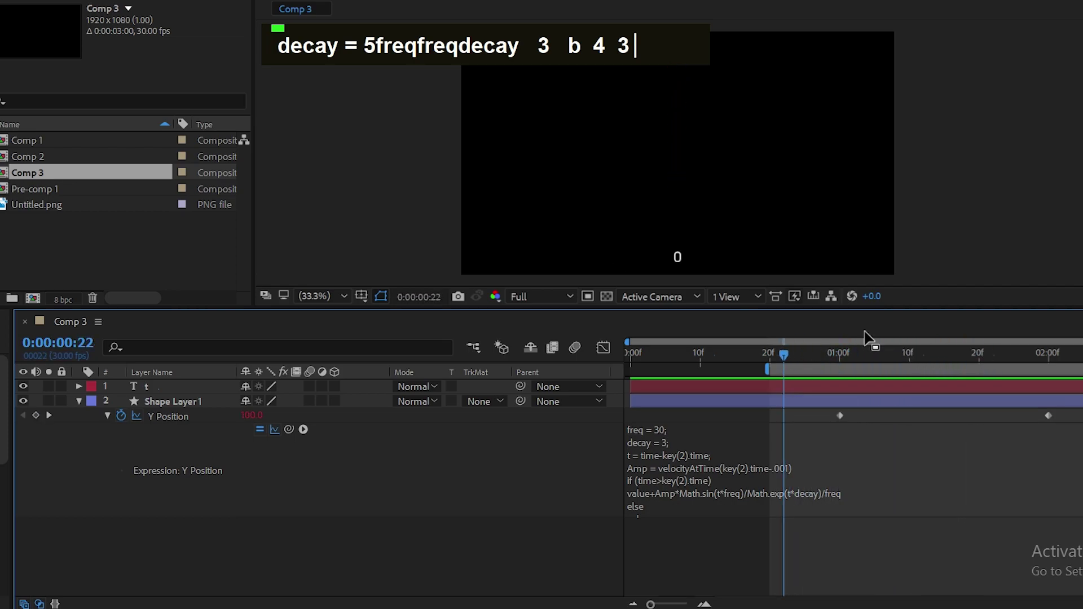
pyautogui.press('space')
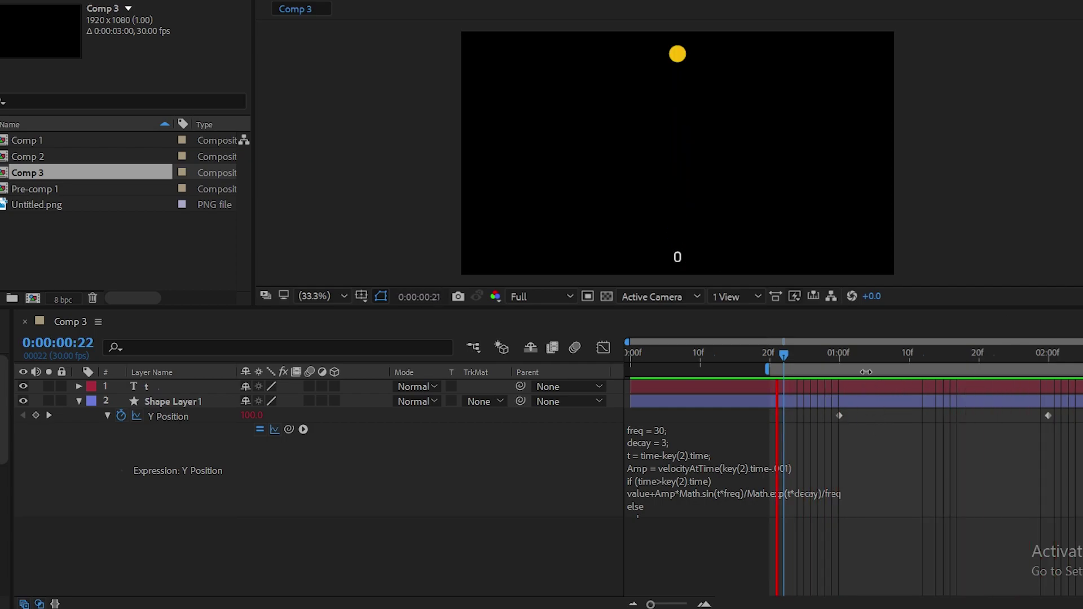
pyautogui.moveTo(867, 353)
pyautogui.mouseDown()
pyautogui.moveTo(811, 362)
pyautogui.moveTo(1073, 392)
pyautogui.moveTo(934, 420)
pyautogui.mouseUp()
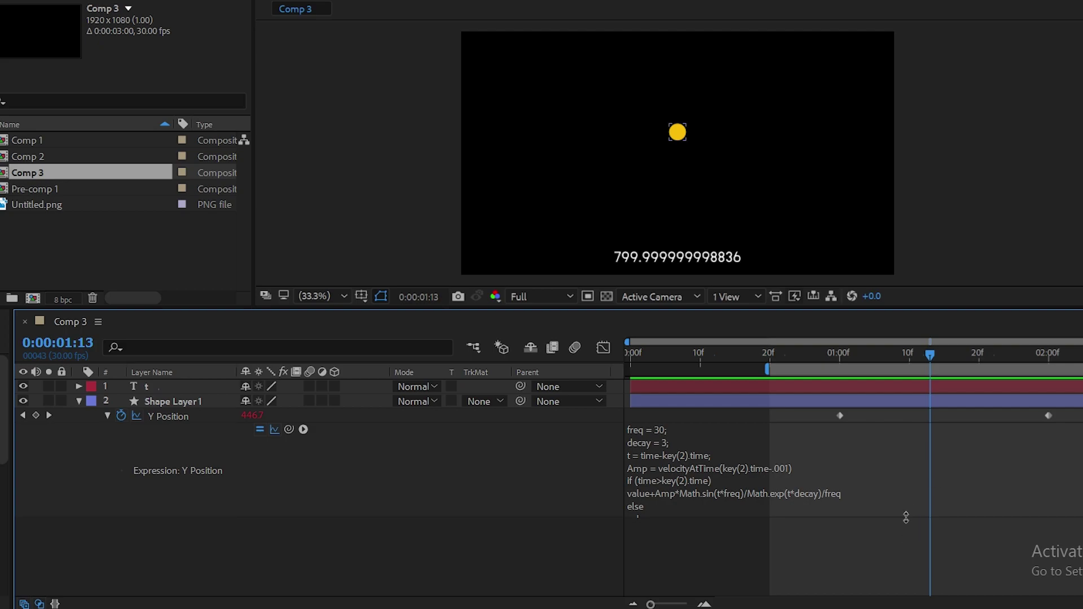
# - Enlarge the expression box to show its last line, deselect the ball, and return to frame 0
pyautogui.moveTo(906, 518); pyautogui.dragTo(906, 547)
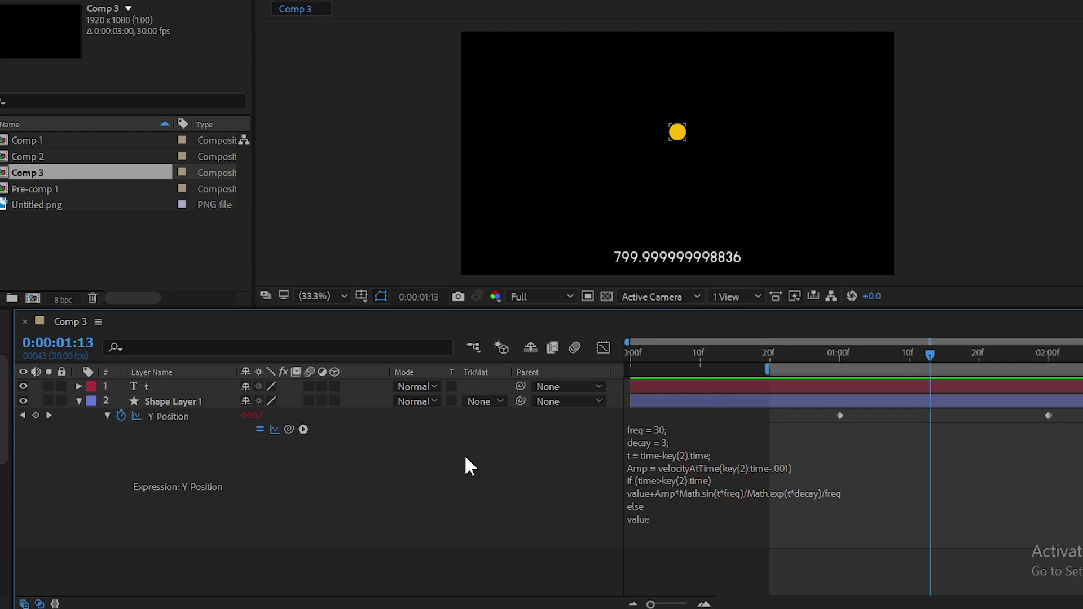
pyautogui.click(1036, 142)
pyautogui.press('Home')
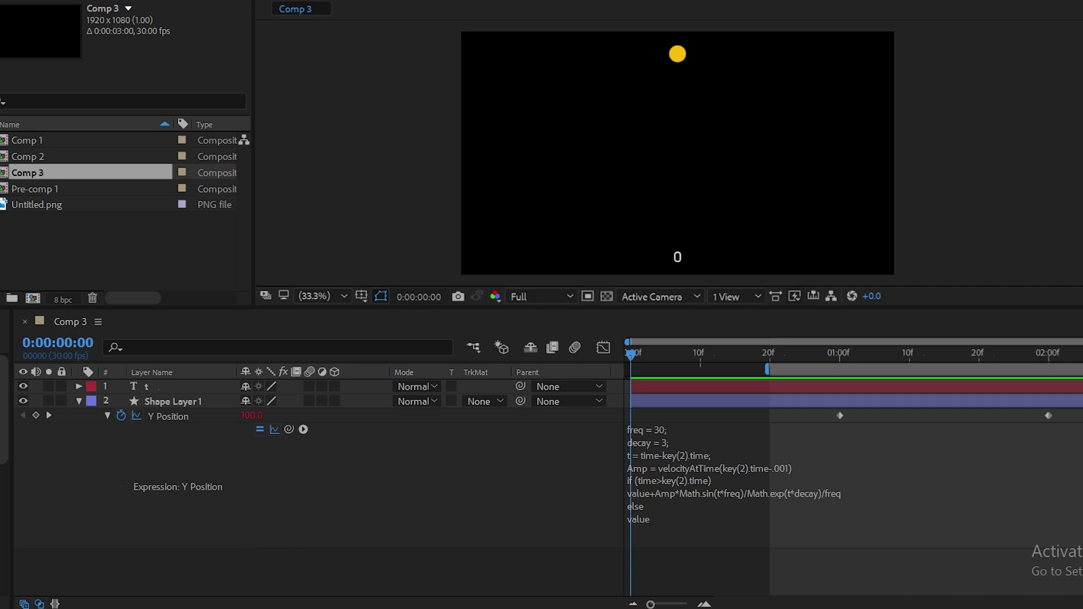